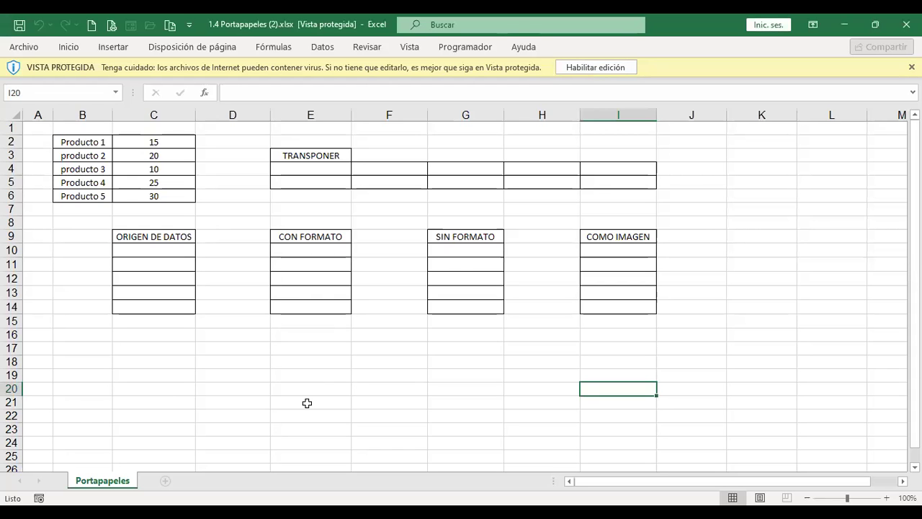
- Enable editing of the protected workbook 1.4 Portapapeles (2).xlsx and look over the Portapapeles sheet
{"action": "left_click", "coordinate": [604, 69]}
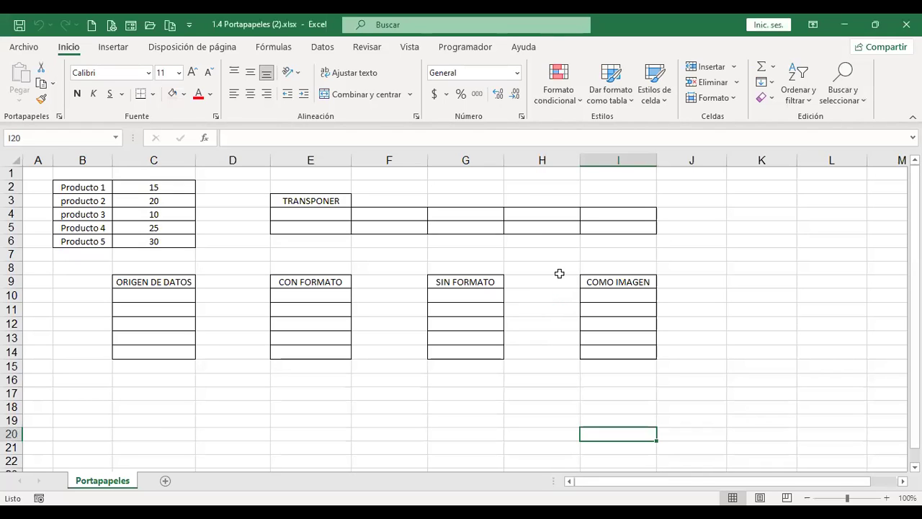
{"action": "left_click", "coordinate": [685, 249]}
{"action": "scroll", "coordinate": [686, 249], "scroll_direction": "down", "scroll_amount": 5}
{"action": "scroll", "coordinate": [685, 249], "scroll_direction": "up", "scroll_amount": 5}
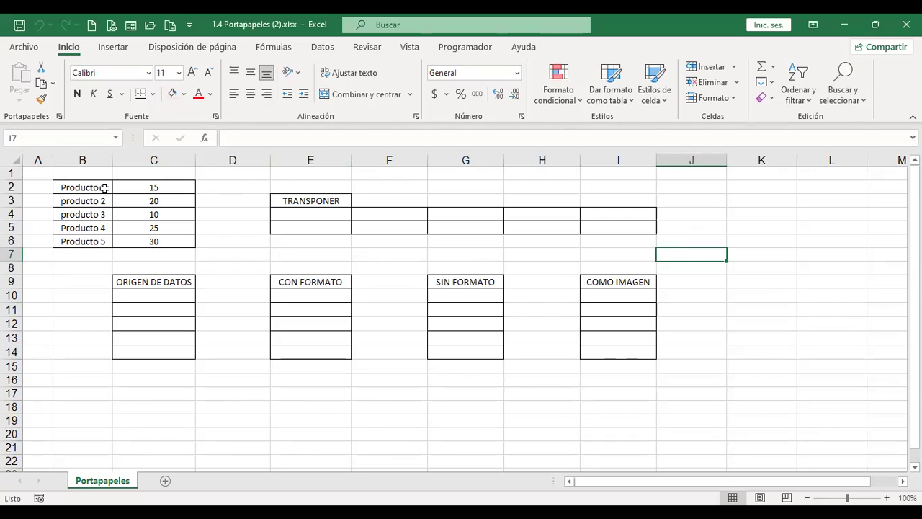
{"action": "left_click_drag", "start_coordinate": [160, 185], "coordinate": [165, 236]}
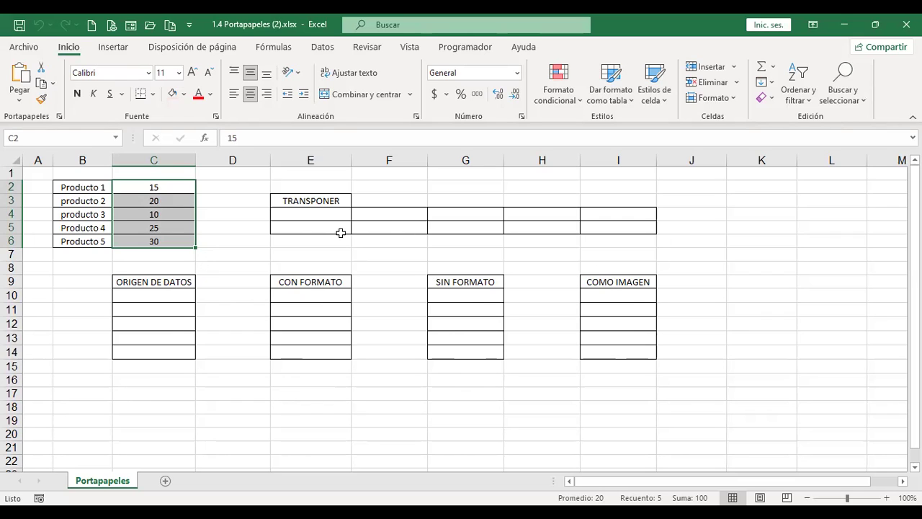
{"action": "left_click_drag", "start_coordinate": [93, 188], "coordinate": [189, 241]}
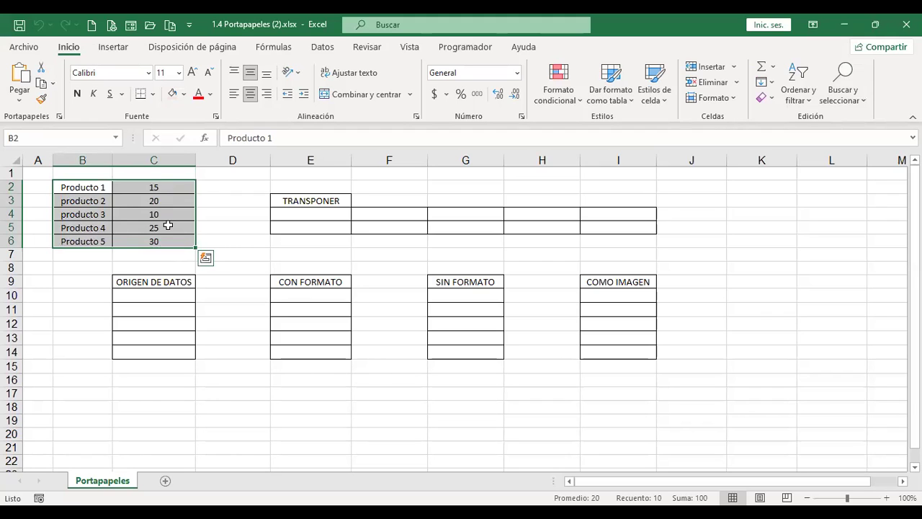
{"action": "left_click", "coordinate": [167, 226]}
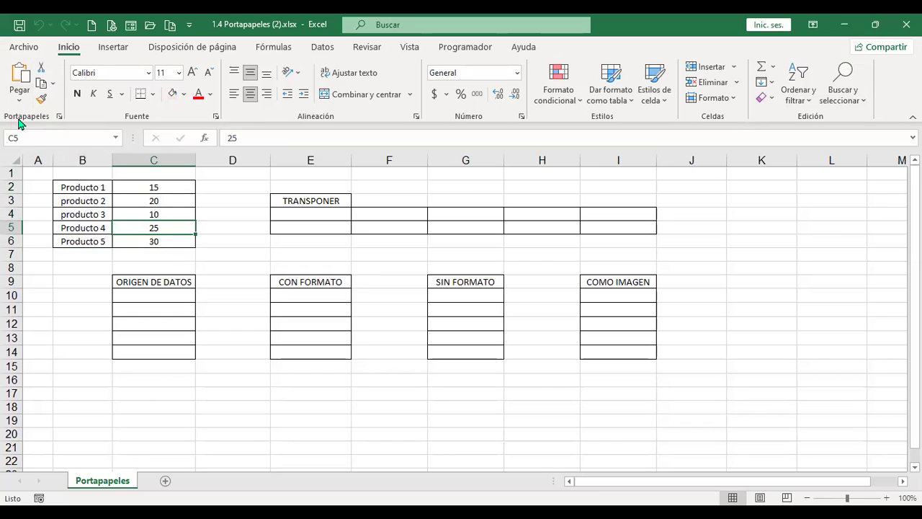
- Inspect the clipboard's stored item and its available options, leaving the clipboard pane closed
{"action": "left_click", "coordinate": [59, 117]}
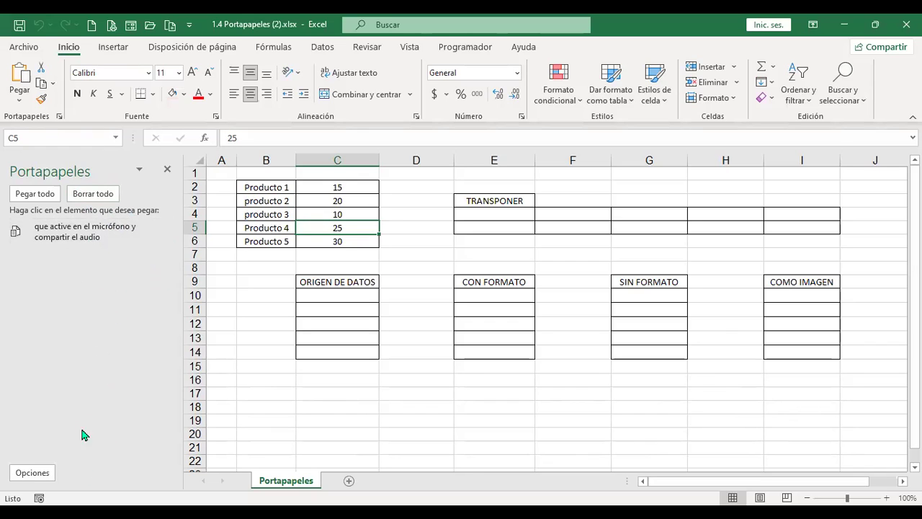
{"action": "mouse_move", "coordinate": [125, 229]}
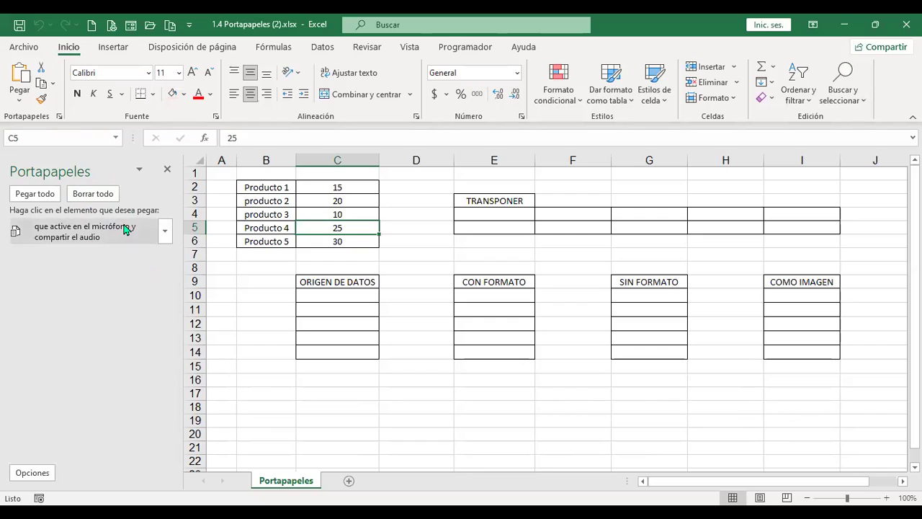
{"action": "left_click", "coordinate": [166, 232]}
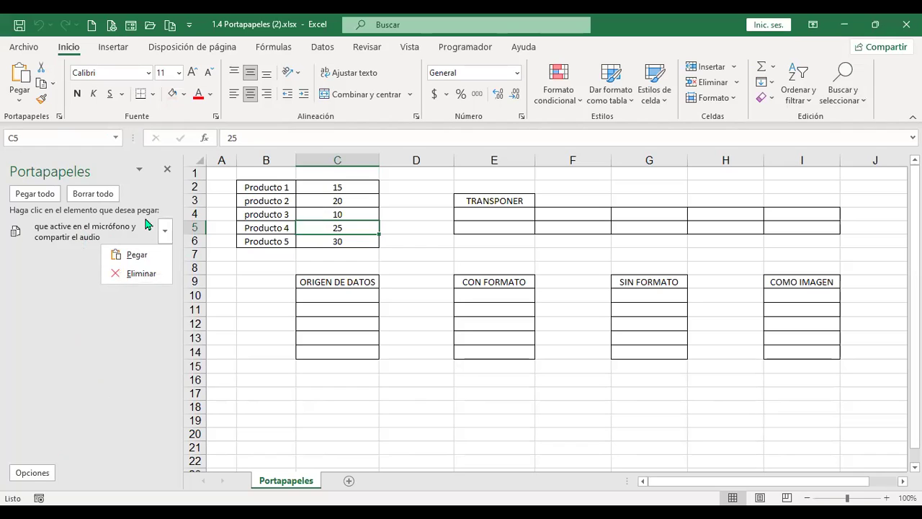
{"action": "left_click", "coordinate": [167, 172]}
{"action": "left_click", "coordinate": [168, 171]}
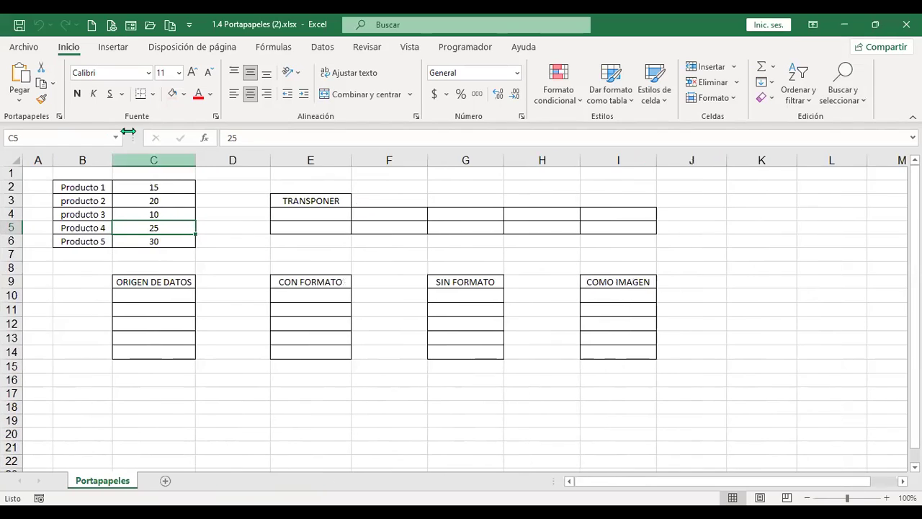
{"action": "left_click", "coordinate": [59, 118]}
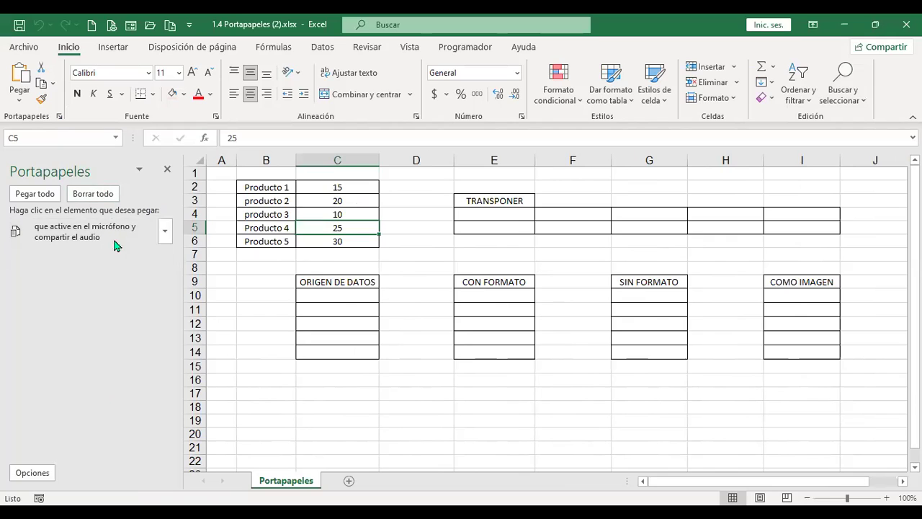
{"action": "left_click", "coordinate": [168, 170]}
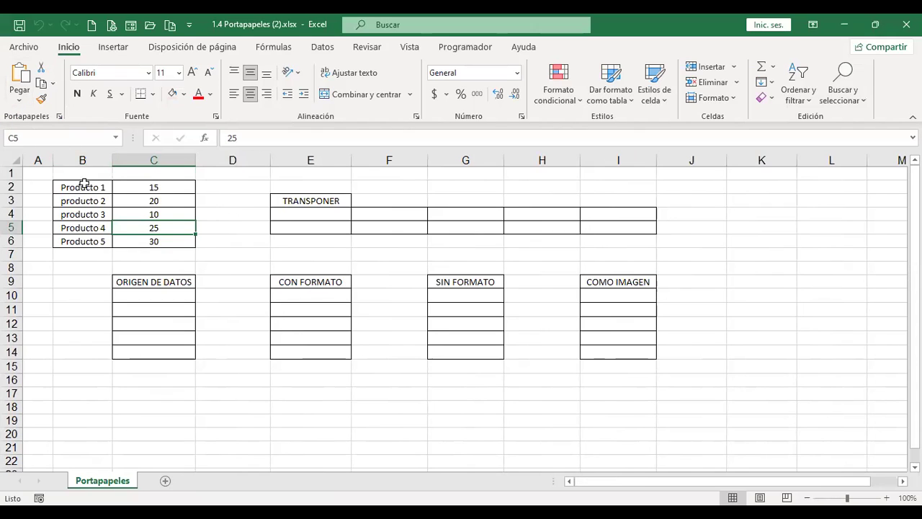
- Copy the product table in B2:C6 and select cell E4 below the TRANSPONER heading as the destination
{"action": "left_click_drag", "start_coordinate": [84, 184], "coordinate": [181, 243]}
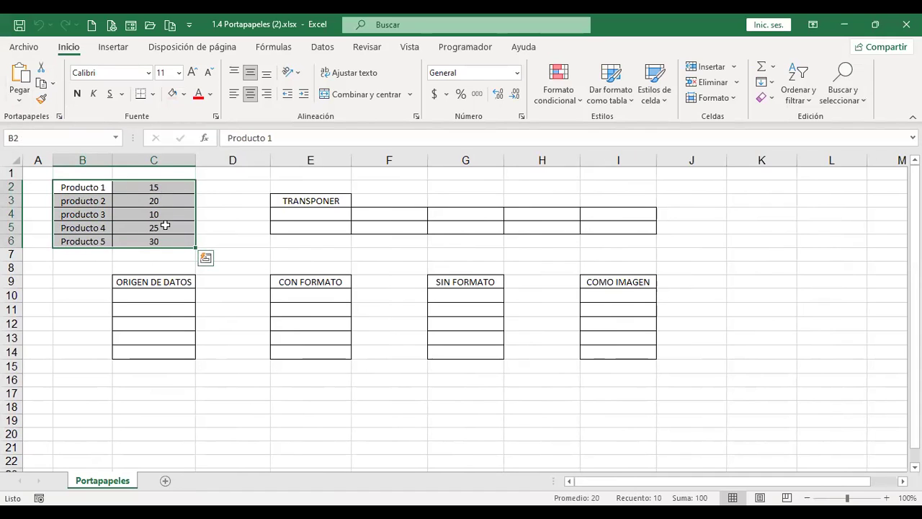
{"action": "key", "text": "ctrl+c"}
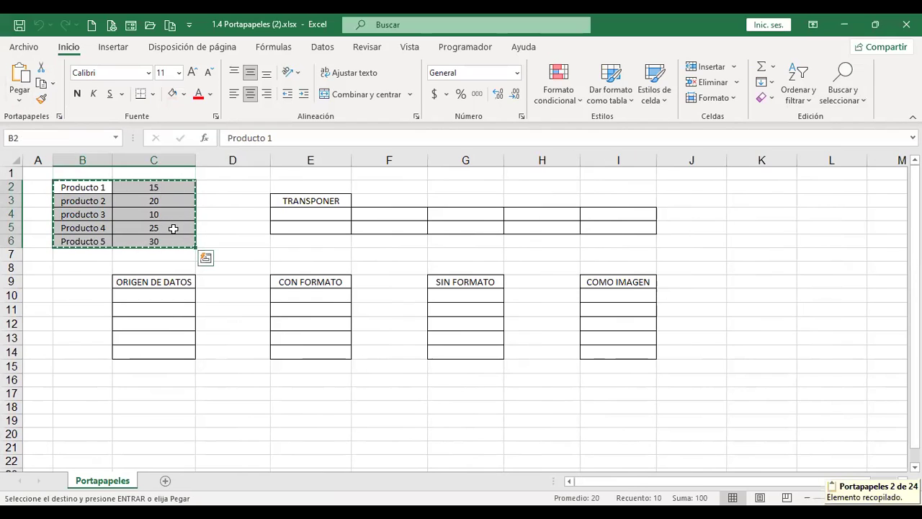
{"action": "left_click", "coordinate": [310, 215]}
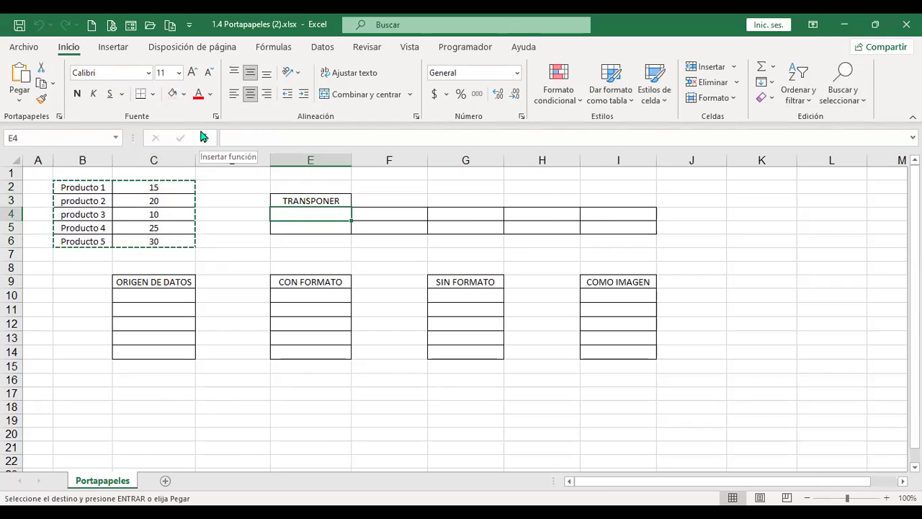
- Examine the paste options and the Paste Special settings available for cell E4 without pasting anything
{"action": "left_click", "coordinate": [20, 105]}
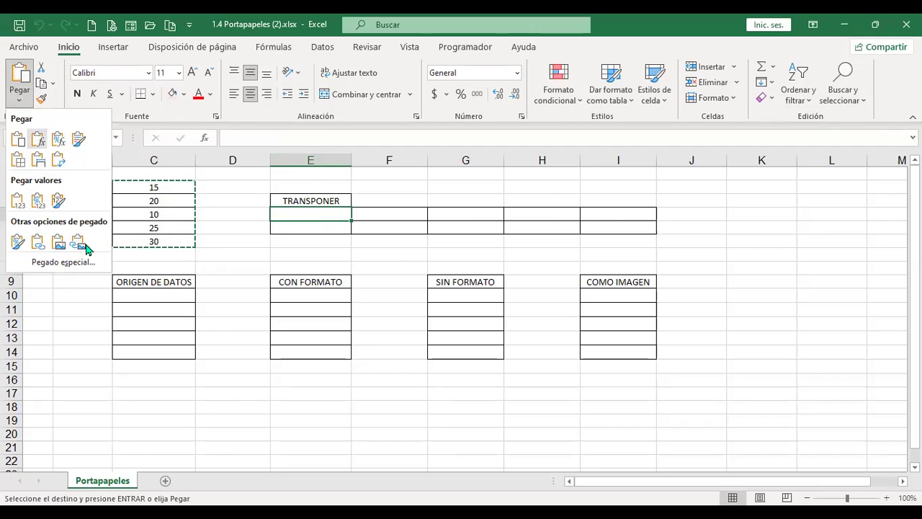
{"action": "left_click", "coordinate": [51, 262]}
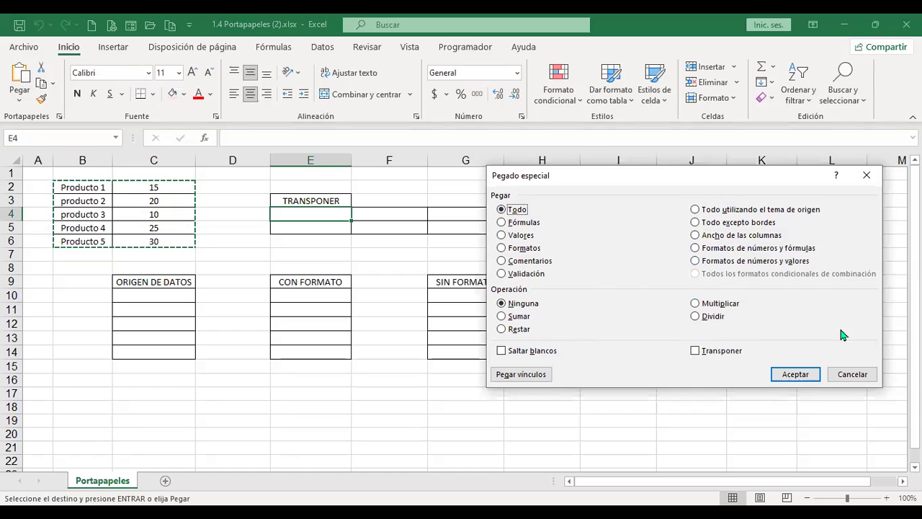
{"action": "left_click", "coordinate": [856, 380]}
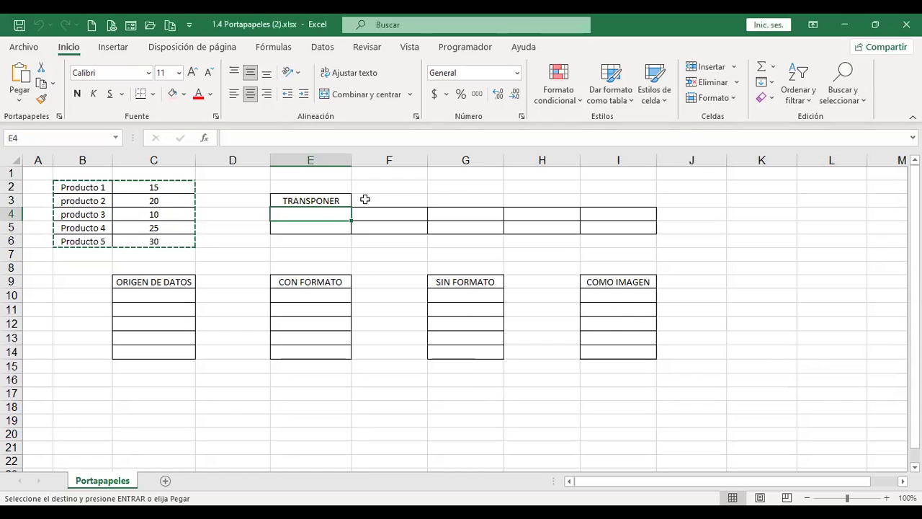
{"action": "right_click", "coordinate": [326, 216]}
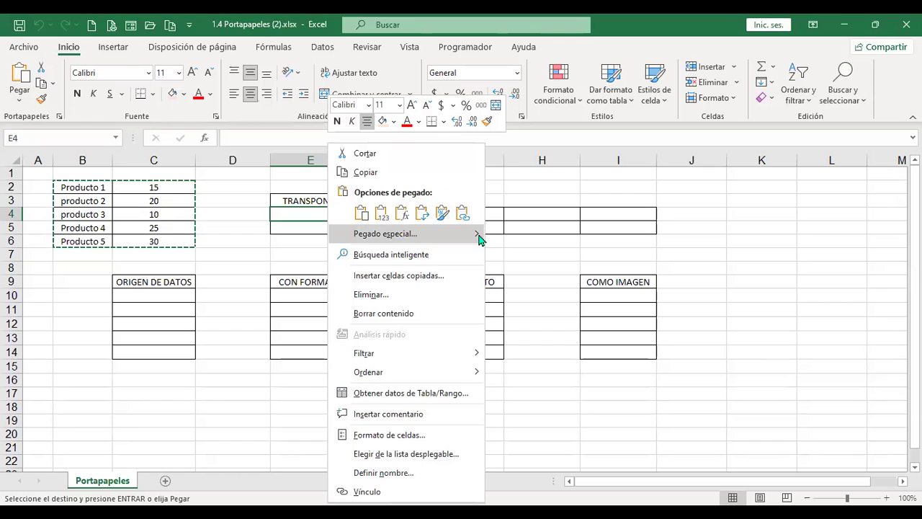
{"action": "mouse_move", "coordinate": [479, 238]}
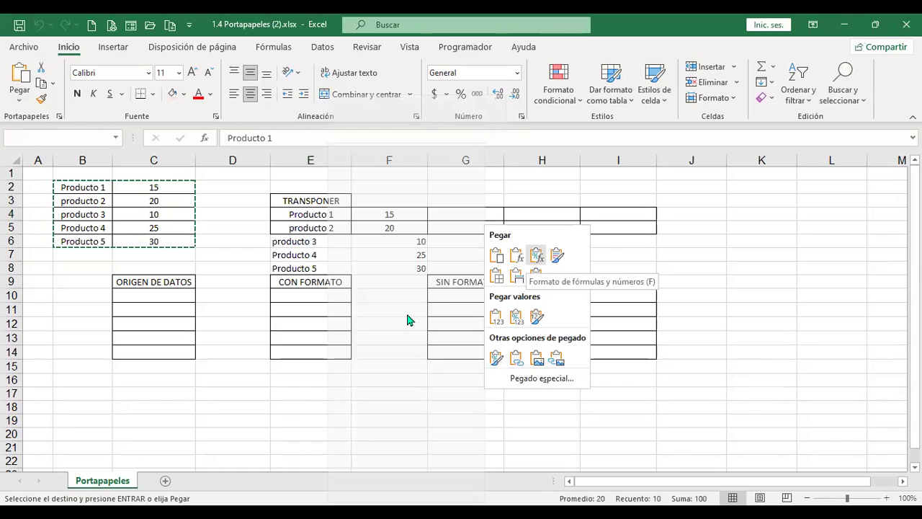
{"action": "right_click", "coordinate": [328, 214]}
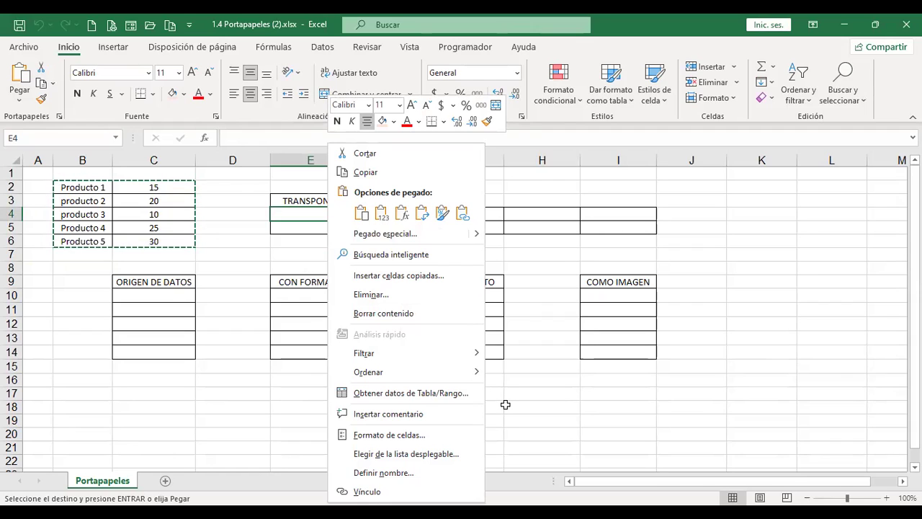
{"action": "key", "text": "Escape"}
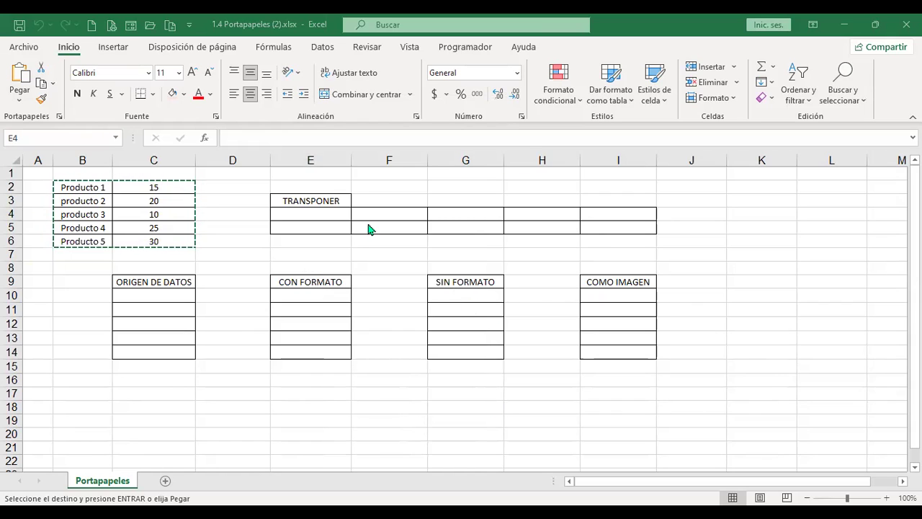
{"action": "left_click", "coordinate": [320, 214]}
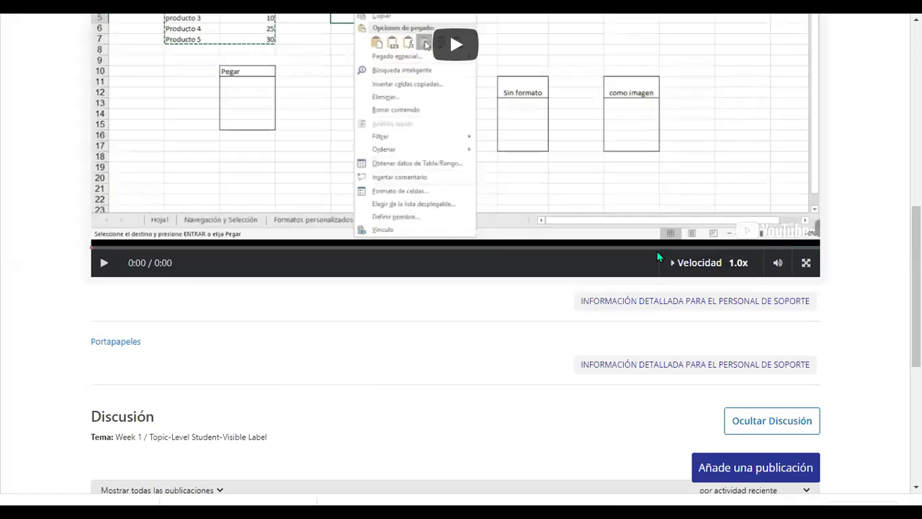
- Switch to the course website, return to the Excel básico outline, and open the Section 1 Conceptos básicos y entorno de trabajo de Excel lessons
{"action": "scroll", "coordinate": [658, 257], "scroll_direction": "up", "scroll_amount": 4}
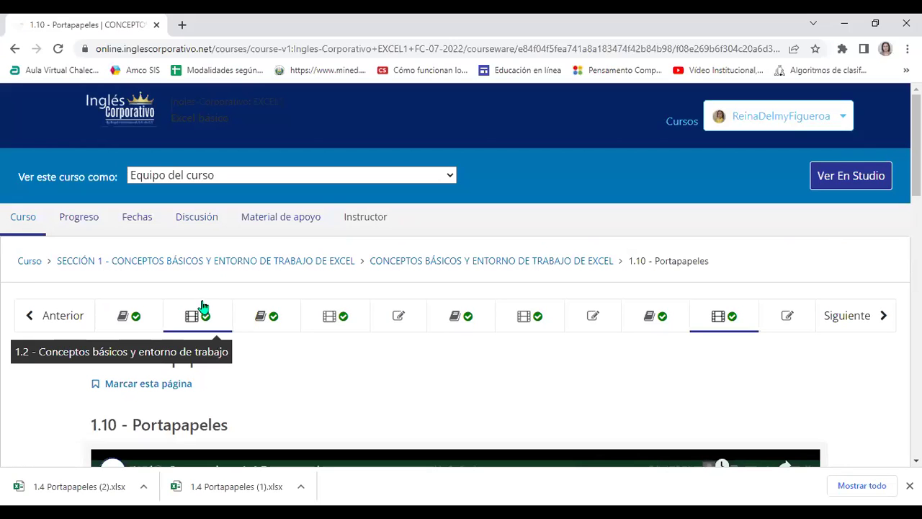
{"action": "left_click", "coordinate": [29, 264]}
{"action": "left_click", "coordinate": [30, 266]}
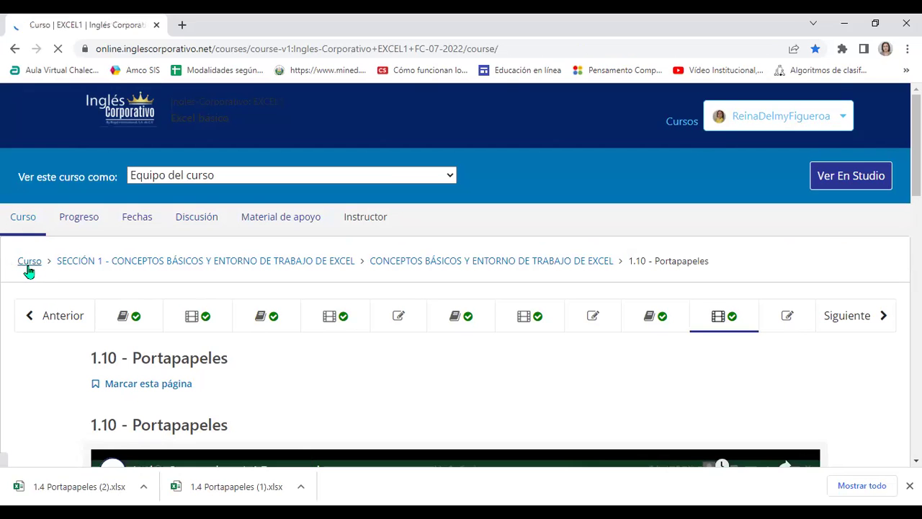
{"action": "scroll", "coordinate": [281, 303], "scroll_direction": "down", "scroll_amount": 1}
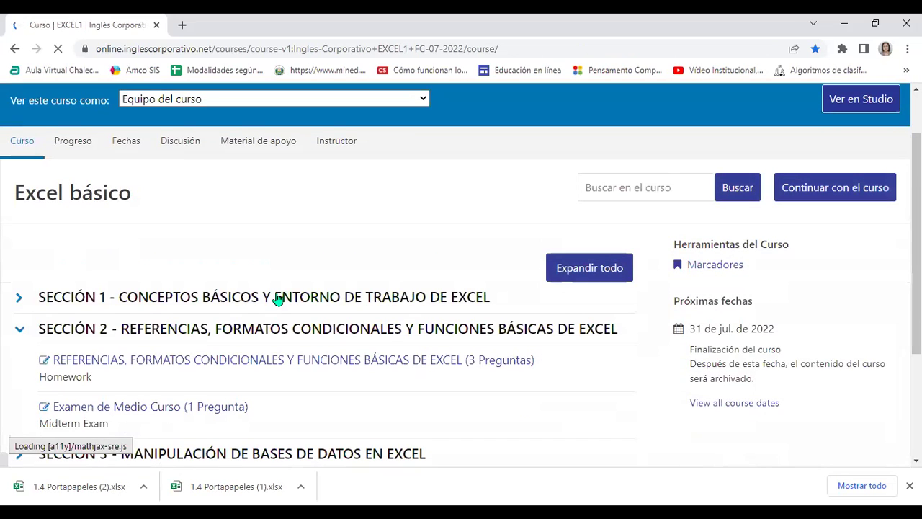
{"action": "scroll", "coordinate": [220, 236], "scroll_direction": "down", "scroll_amount": 3}
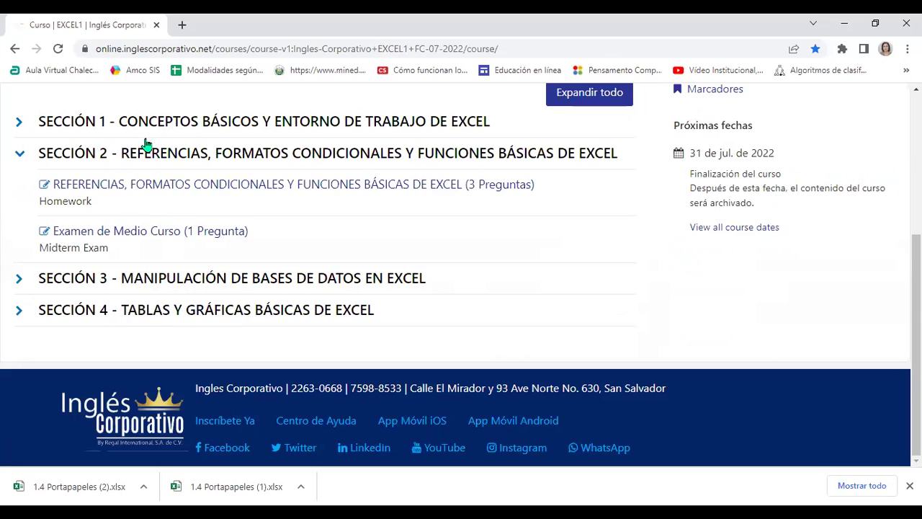
{"action": "left_click", "coordinate": [176, 127]}
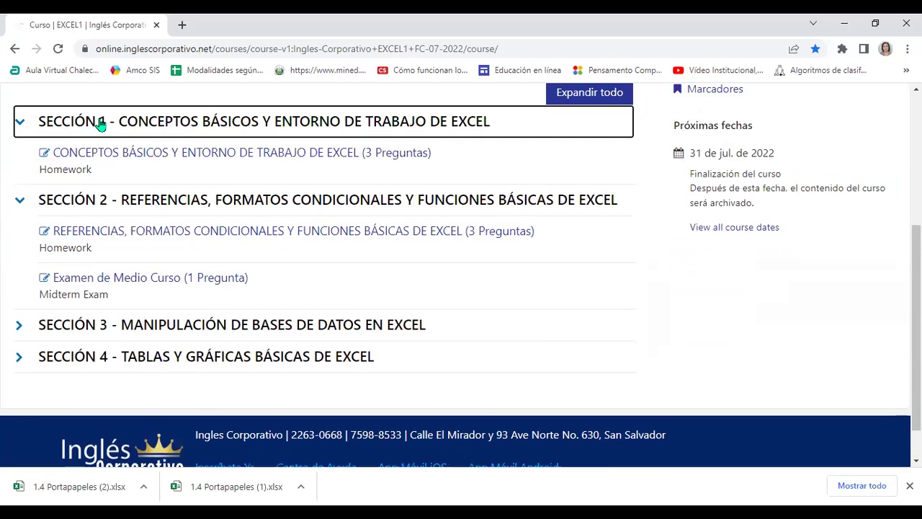
{"action": "left_click", "coordinate": [279, 155]}
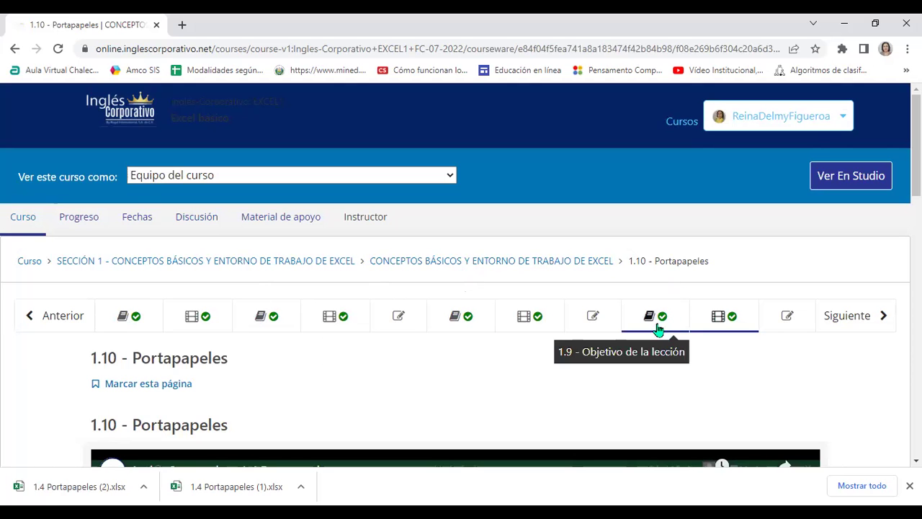
- Look through the 1.10 - Portapapeles lesson page, past its video to the content below
{"action": "scroll", "coordinate": [670, 320], "scroll_direction": "down", "scroll_amount": 2}
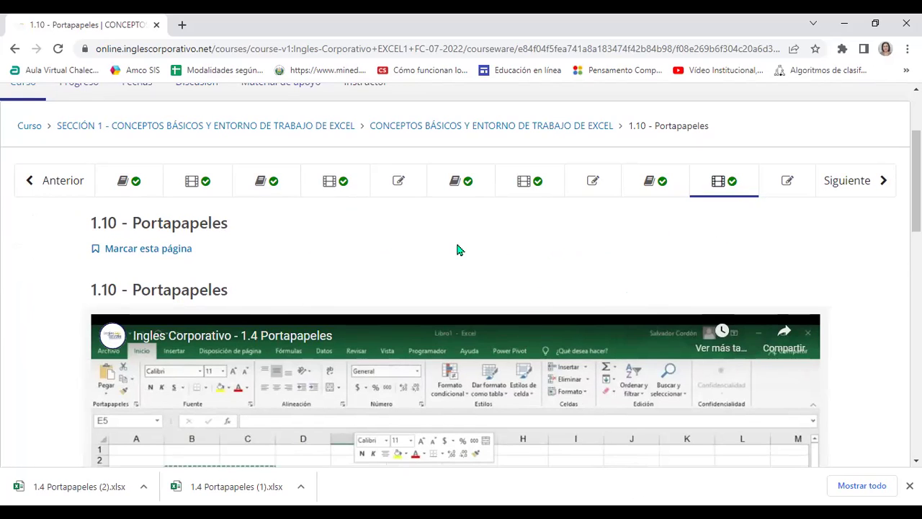
{"action": "scroll", "coordinate": [457, 249], "scroll_direction": "down", "scroll_amount": 3}
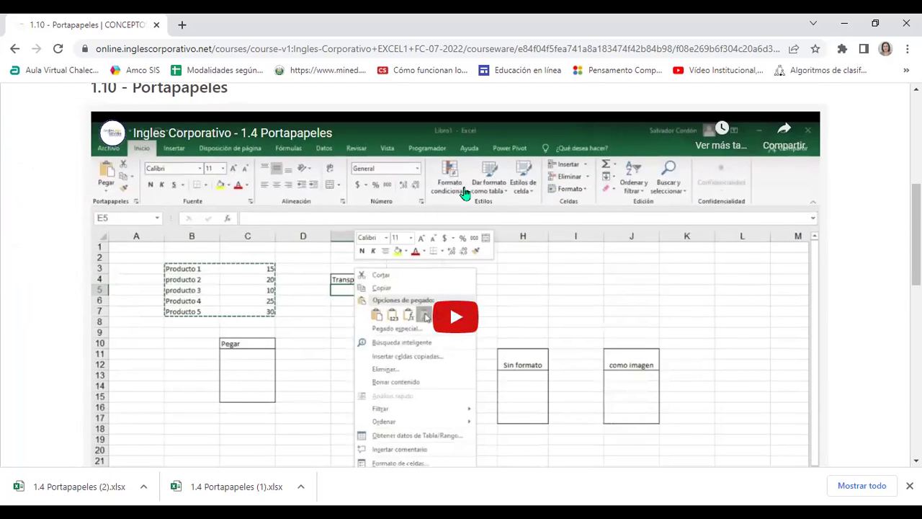
{"action": "scroll", "coordinate": [508, 204], "scroll_direction": "down", "scroll_amount": 4}
{"action": "scroll", "coordinate": [508, 204], "scroll_direction": "down", "scroll_amount": 1}
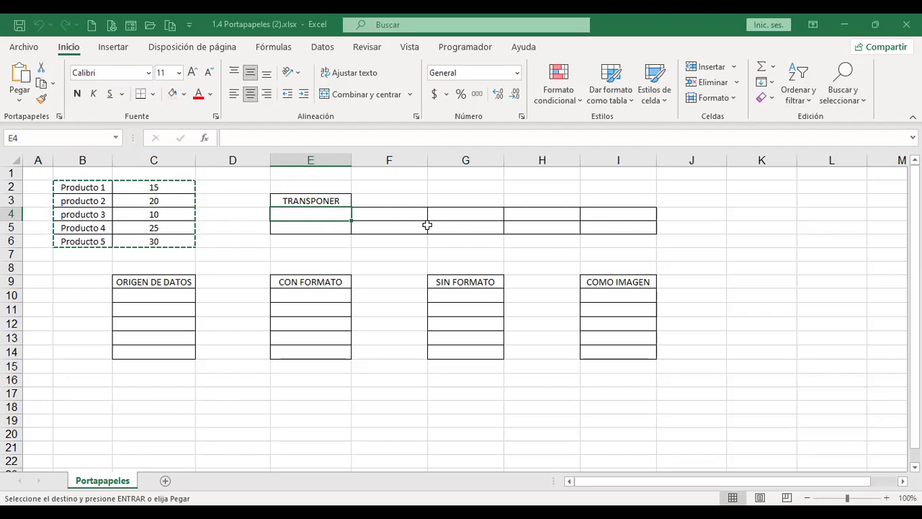
- Back in the Excel workbook, paste the copied product table transposed into E4:I5, and undo the paste
{"action": "right_click", "coordinate": [321, 220]}
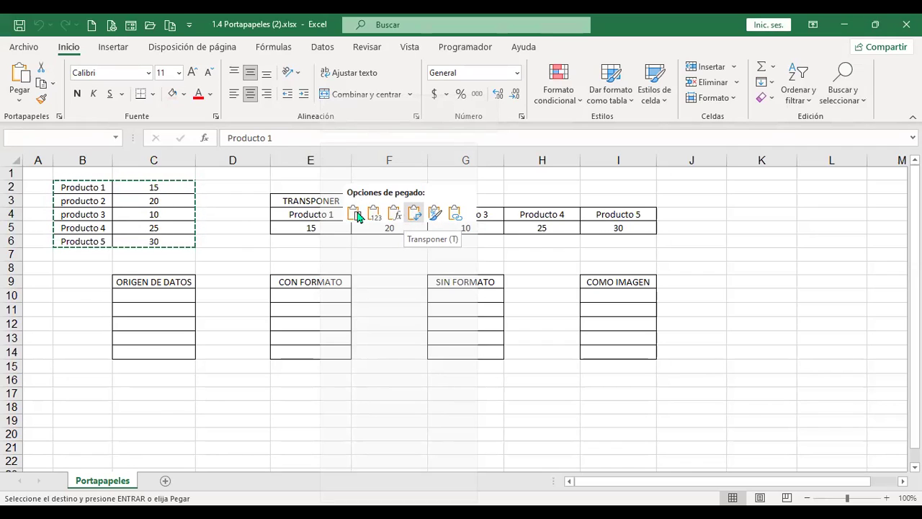
{"action": "left_click", "coordinate": [415, 215]}
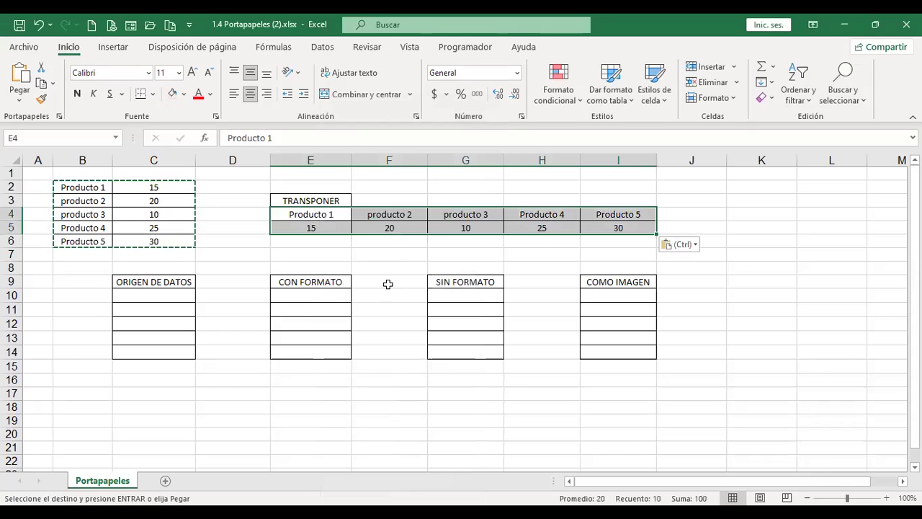
{"action": "left_click", "coordinate": [695, 213]}
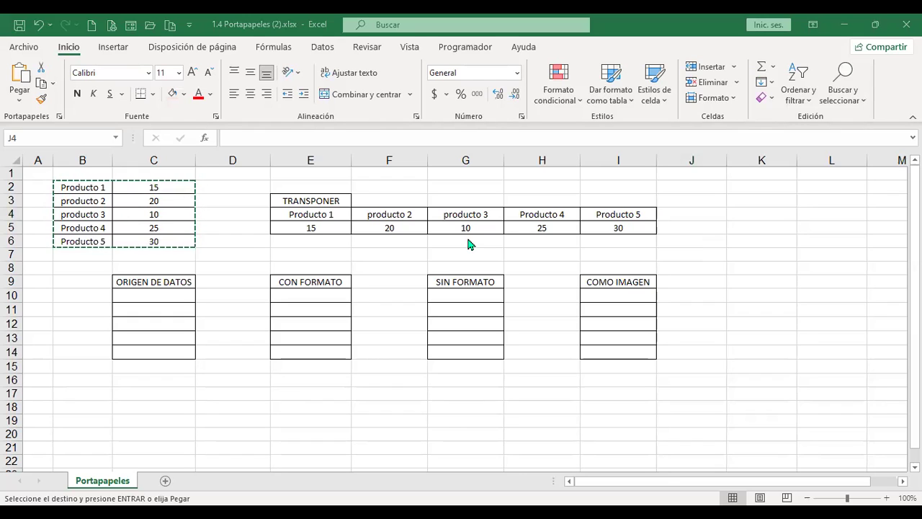
{"action": "key", "text": "ctrl+z"}
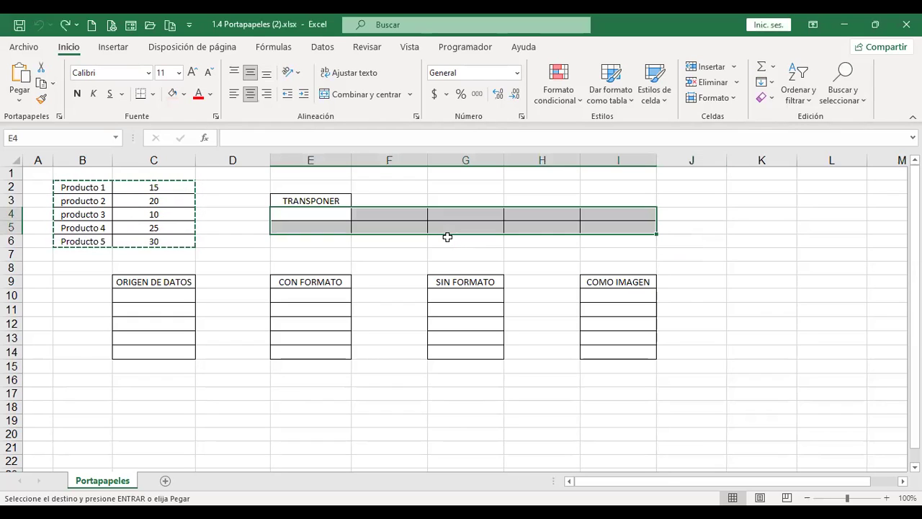
- Paste the copied product table transposed at E4 using the Transponer option of Paste Special
{"action": "left_click", "coordinate": [447, 238]}
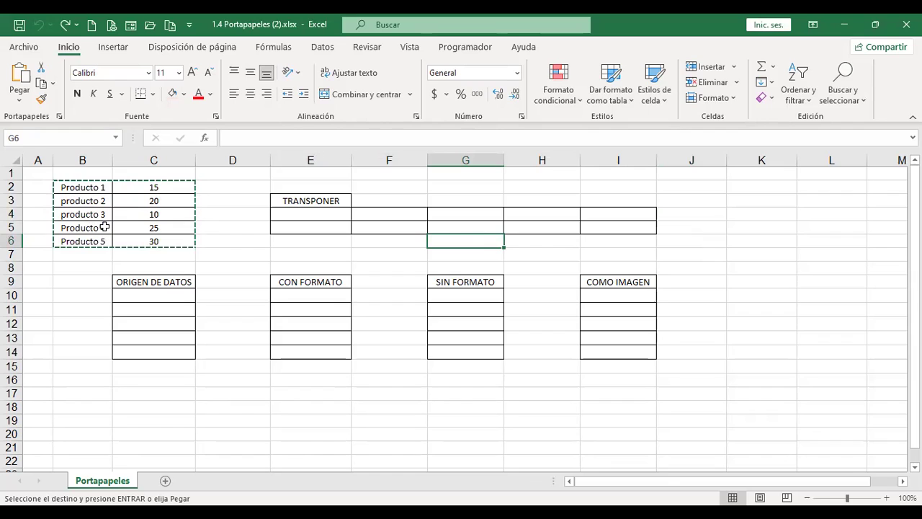
{"action": "left_click", "coordinate": [315, 210]}
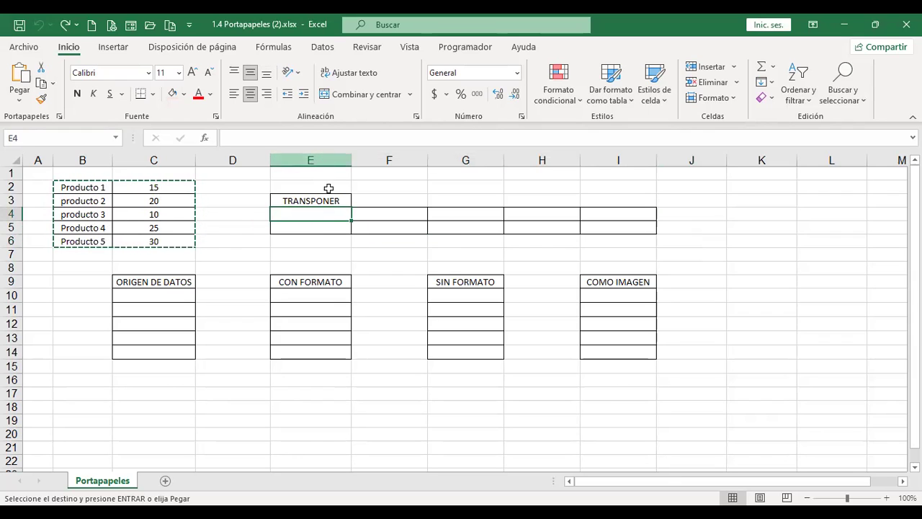
{"action": "scroll", "coordinate": [410, 282], "scroll_direction": "up", "scroll_amount": 1}
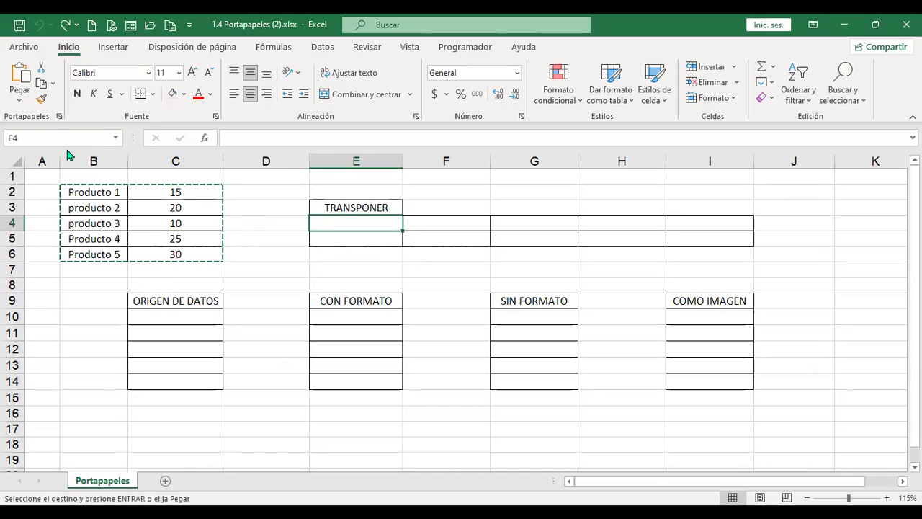
{"action": "left_click", "coordinate": [20, 106]}
{"action": "left_click", "coordinate": [19, 106]}
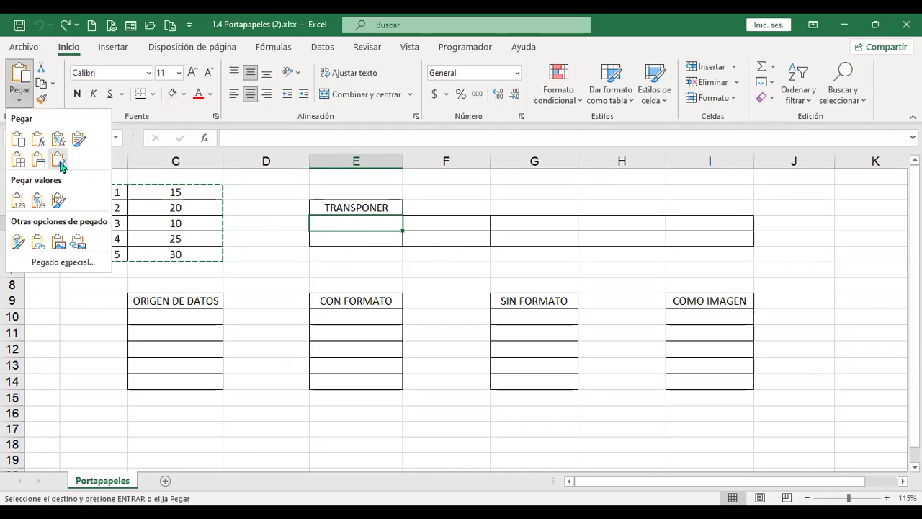
{"action": "left_click", "coordinate": [384, 224]}
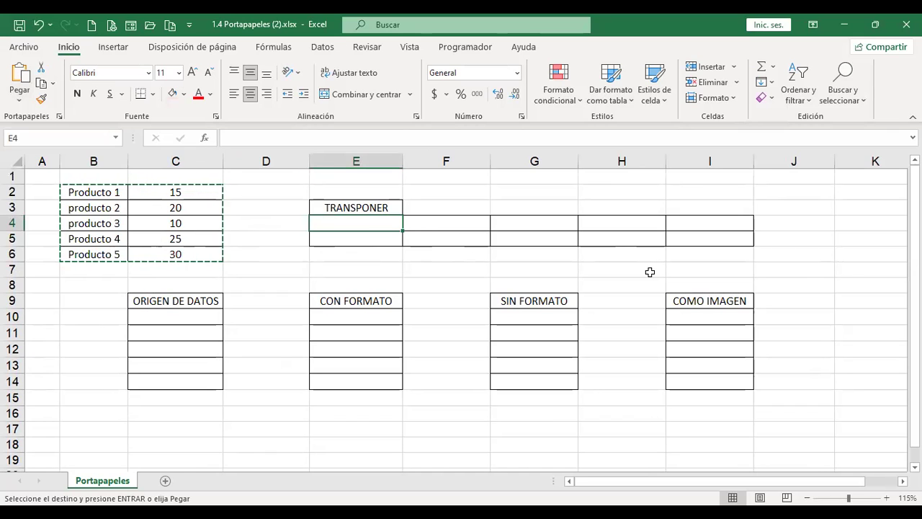
{"action": "key", "text": "ctrl+alt+v"}
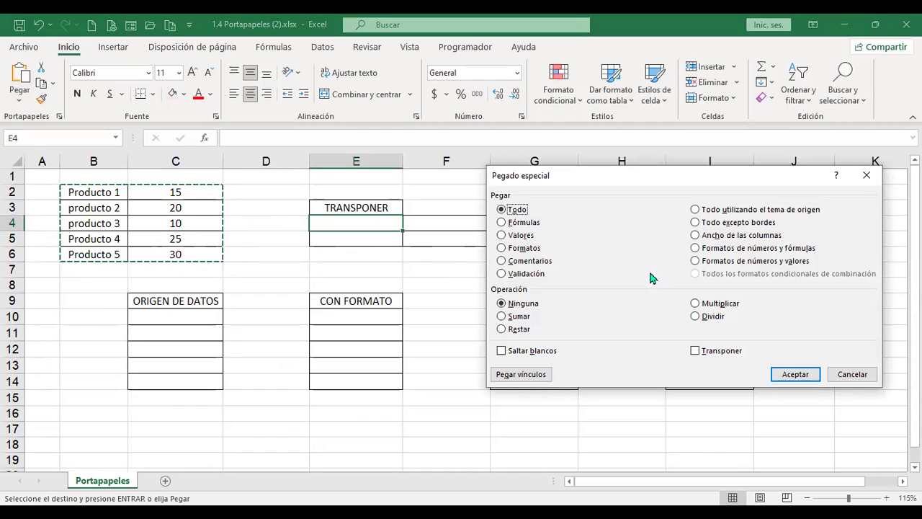
{"action": "left_click", "coordinate": [695, 352]}
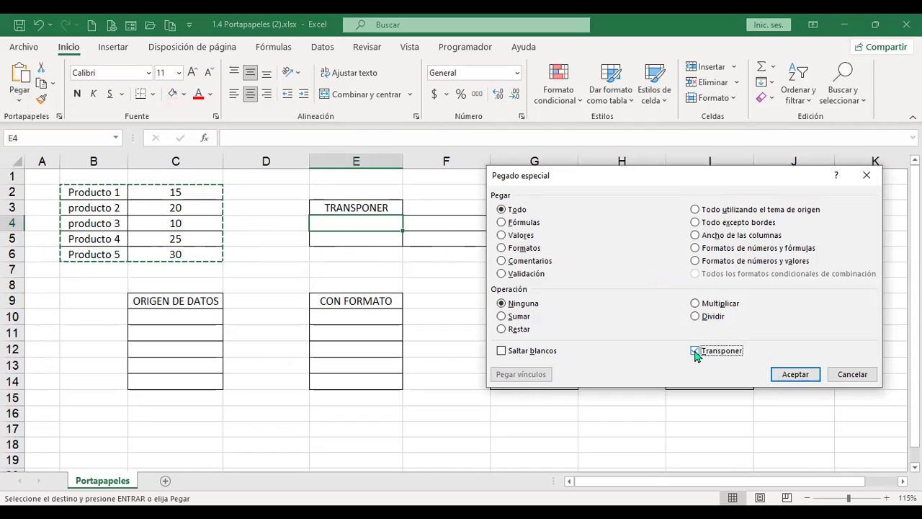
{"action": "left_click", "coordinate": [795, 375]}
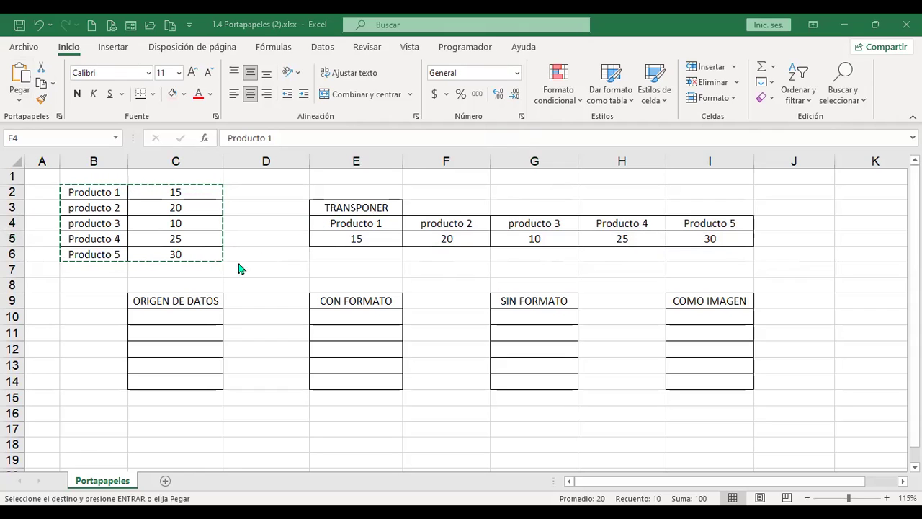
- Give the product names in B2:B6 a black fill and white font colour
{"action": "left_click", "coordinate": [182, 314]}
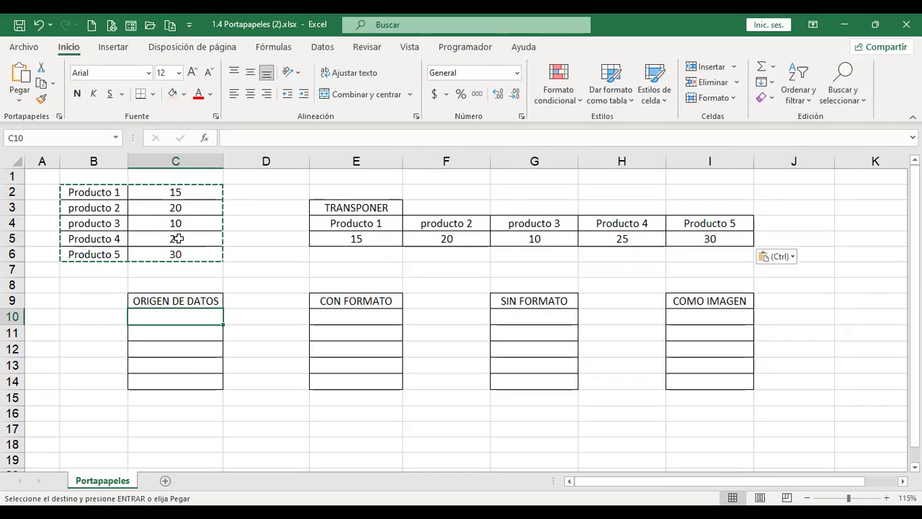
{"action": "left_click", "coordinate": [105, 192]}
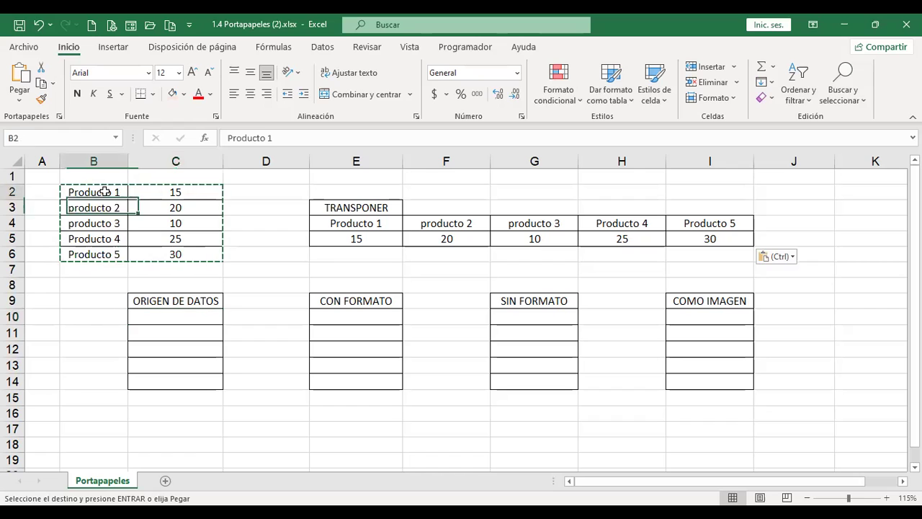
{"action": "left_click_drag", "start_coordinate": [105, 202], "coordinate": [100, 249]}
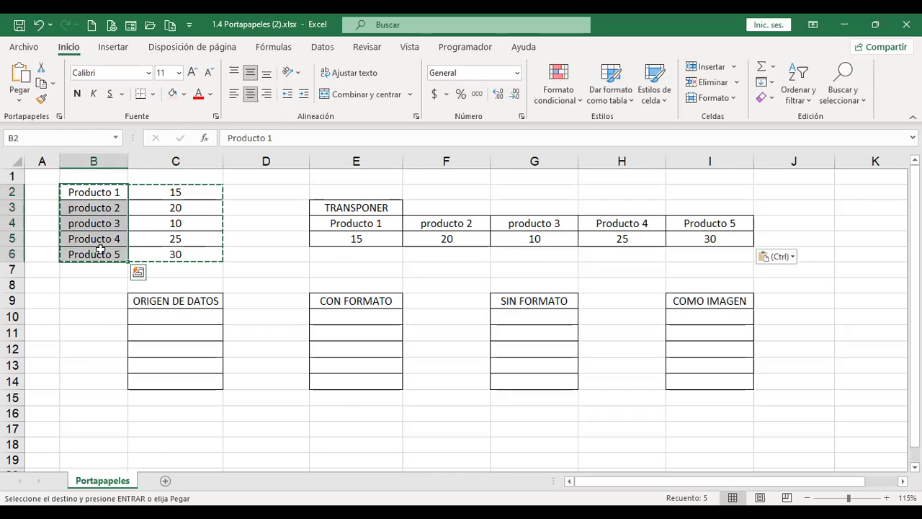
{"action": "left_click", "coordinate": [184, 96]}
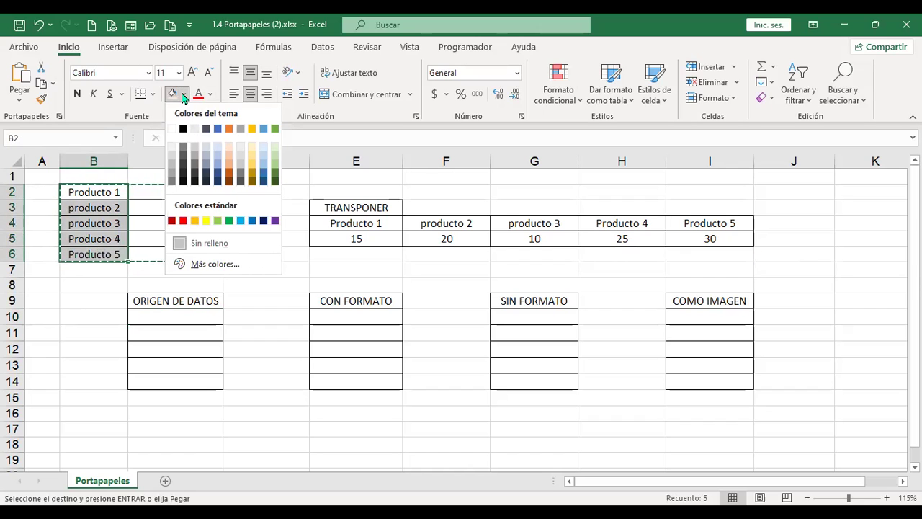
{"action": "left_click", "coordinate": [183, 129]}
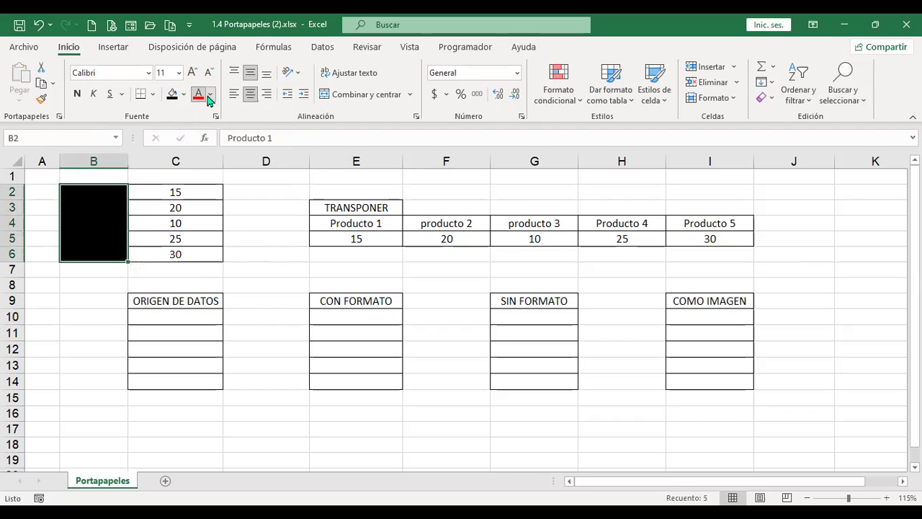
{"action": "left_click", "coordinate": [209, 97]}
{"action": "left_click", "coordinate": [200, 150]}
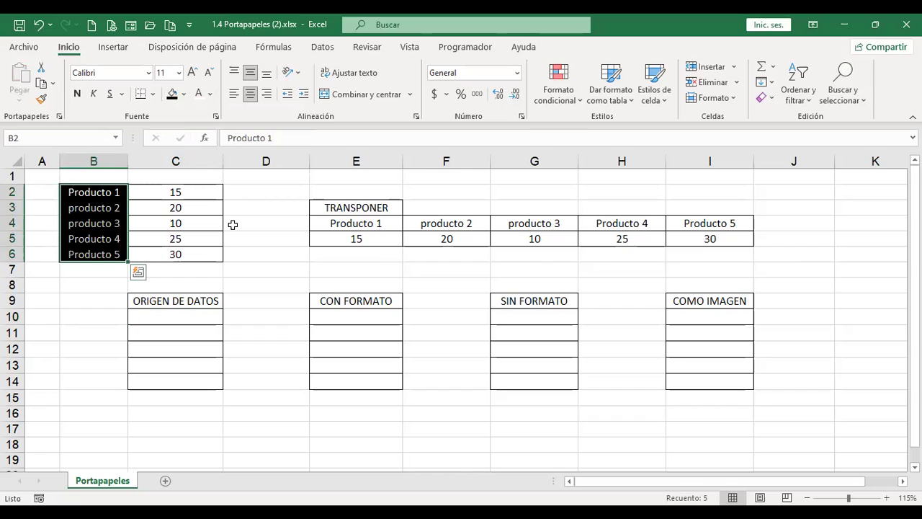
{"action": "left_click", "coordinate": [194, 190]}
{"action": "left_click", "coordinate": [193, 317]}
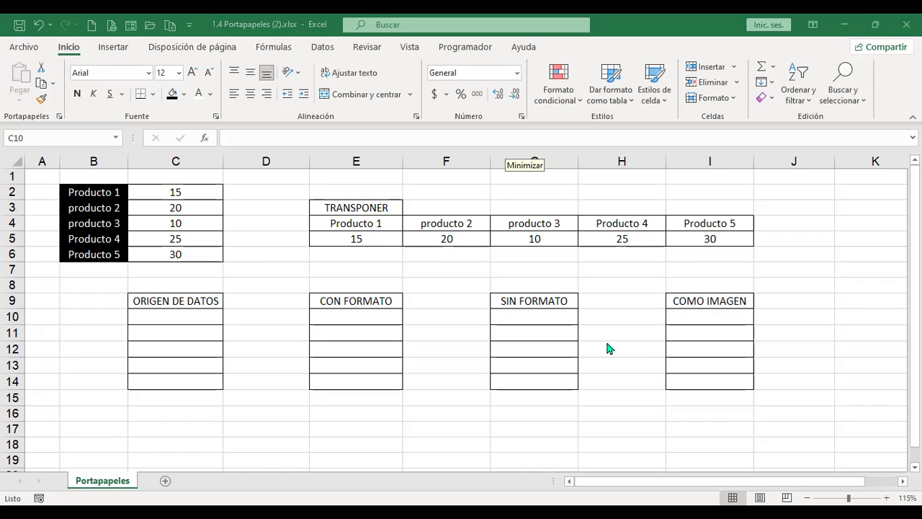
- Copy the formatted product table in B2:C6
{"action": "left_click", "coordinate": [472, 253]}
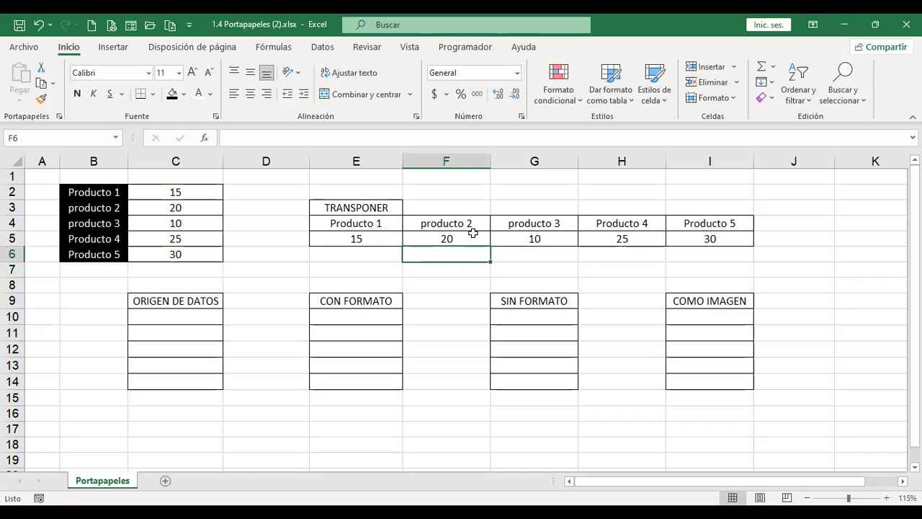
{"action": "left_click_drag", "start_coordinate": [108, 192], "coordinate": [174, 254]}
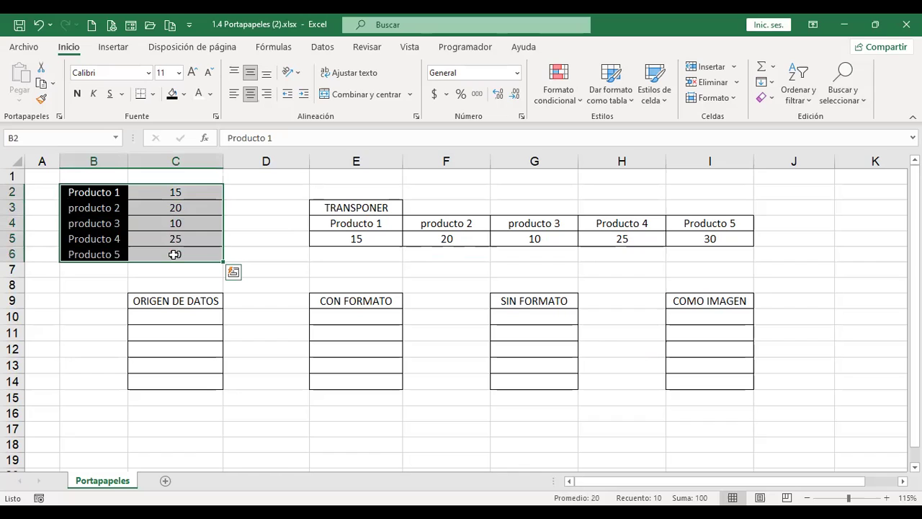
{"action": "key", "text": "ctrl+c"}
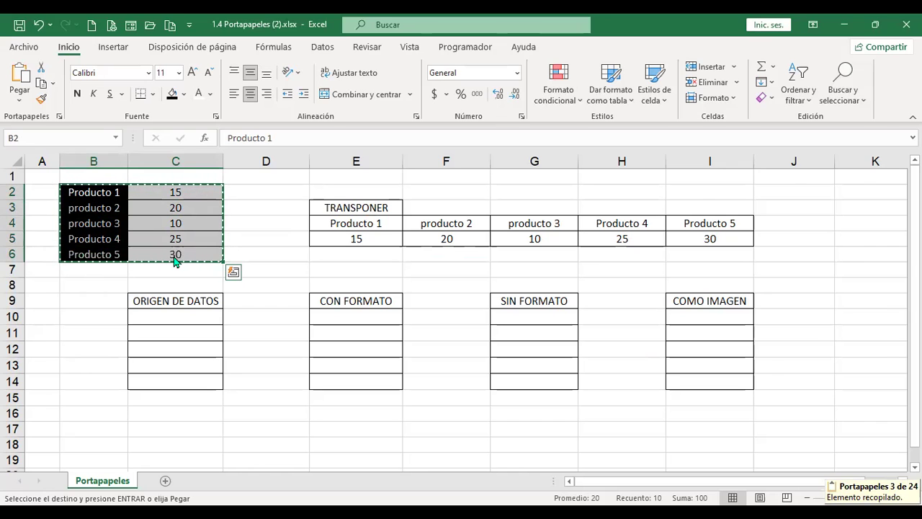
- Examine the Paste Special settings and preview the plain paste option at C10 without pasting anything
{"action": "key", "text": "ctrl+alt+v"}
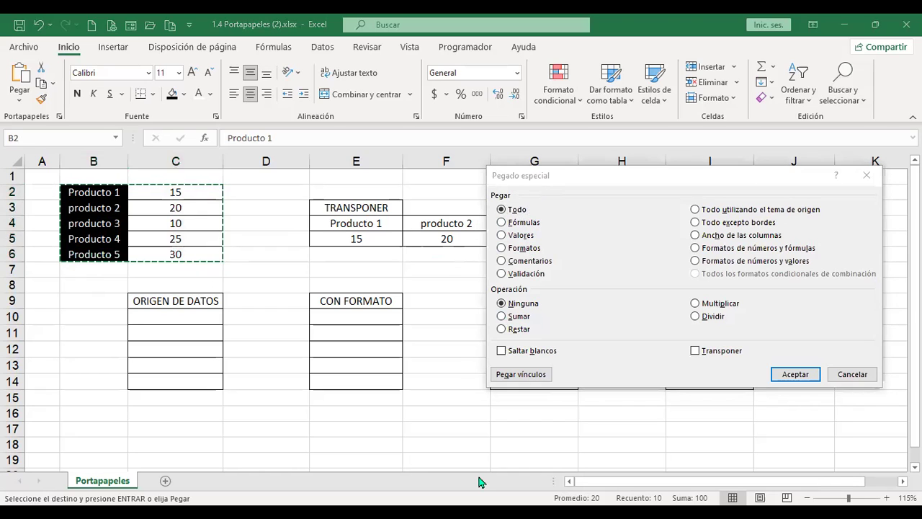
{"action": "left_click", "coordinate": [578, 185]}
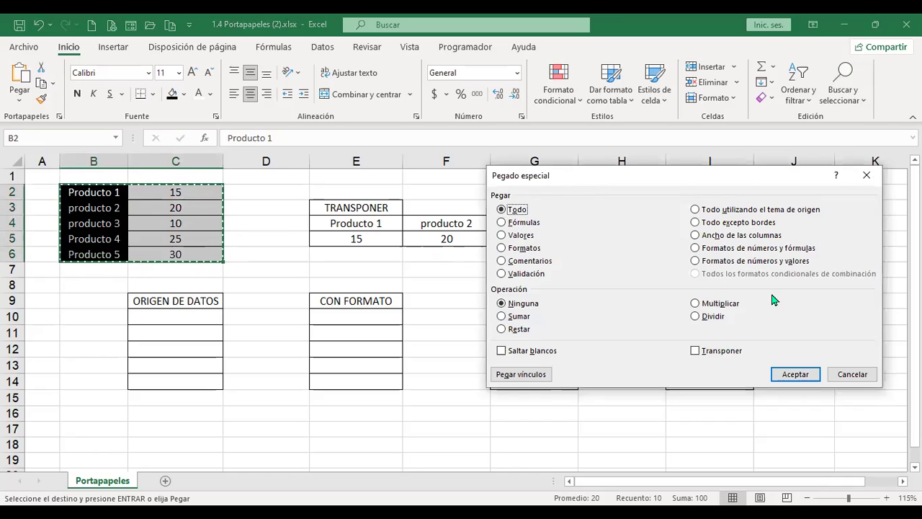
{"action": "left_click", "coordinate": [855, 375]}
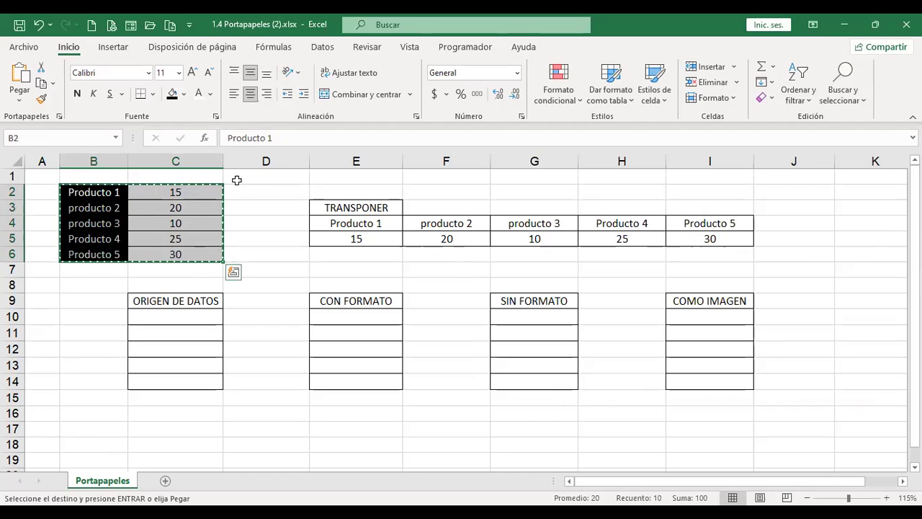
{"action": "left_click", "coordinate": [178, 316]}
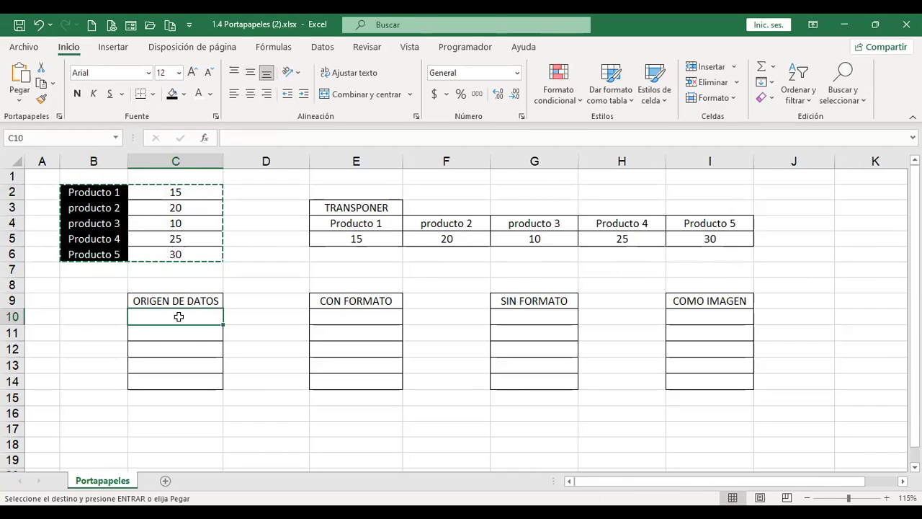
{"action": "left_click", "coordinate": [19, 106]}
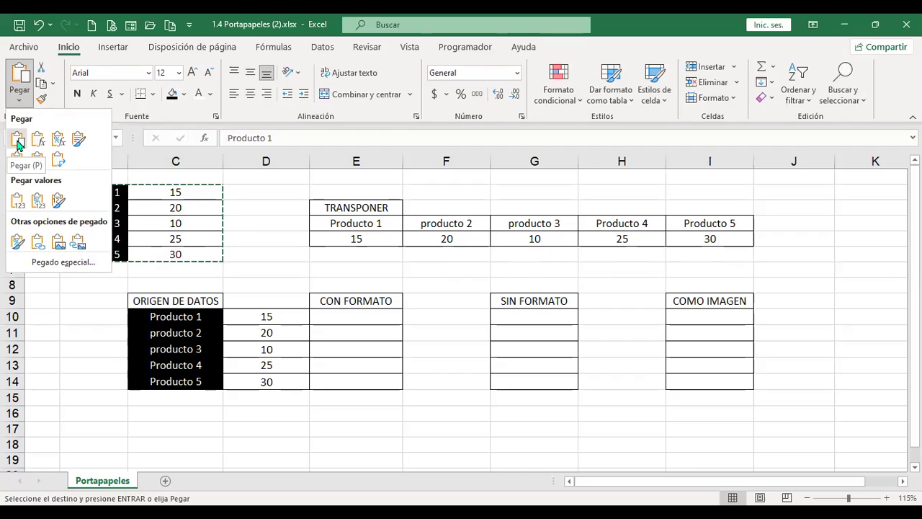
{"action": "key", "text": "Escape"}
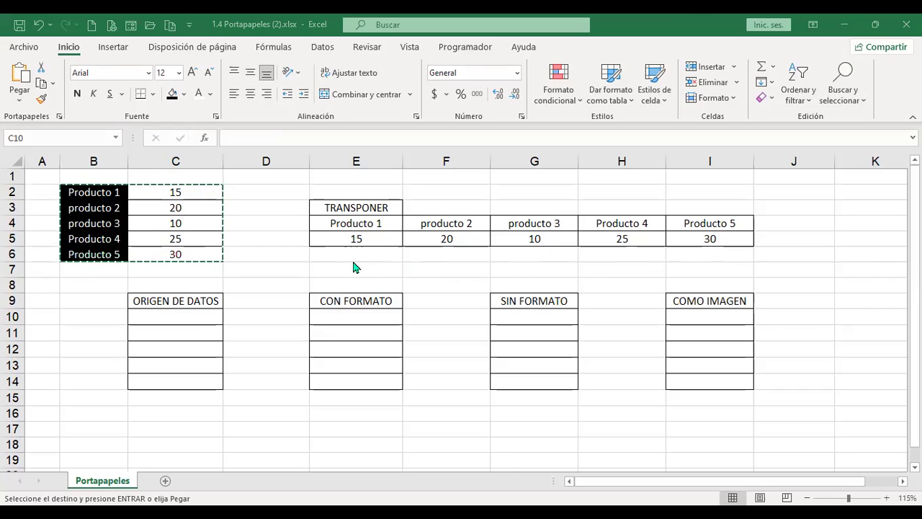
{"action": "left_click", "coordinate": [212, 323]}
{"action": "left_click", "coordinate": [428, 317]}
{"action": "key", "text": "ctrl+alt+v"}
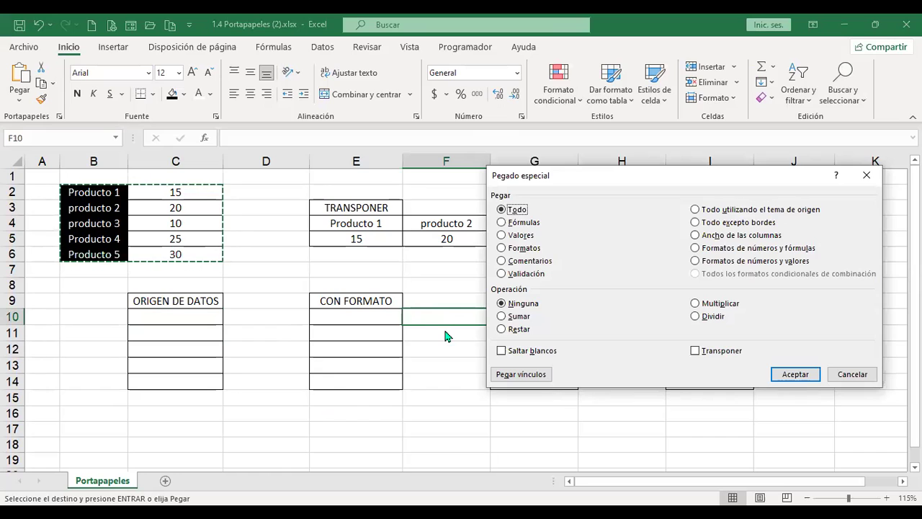
{"action": "key", "text": "Escape"}
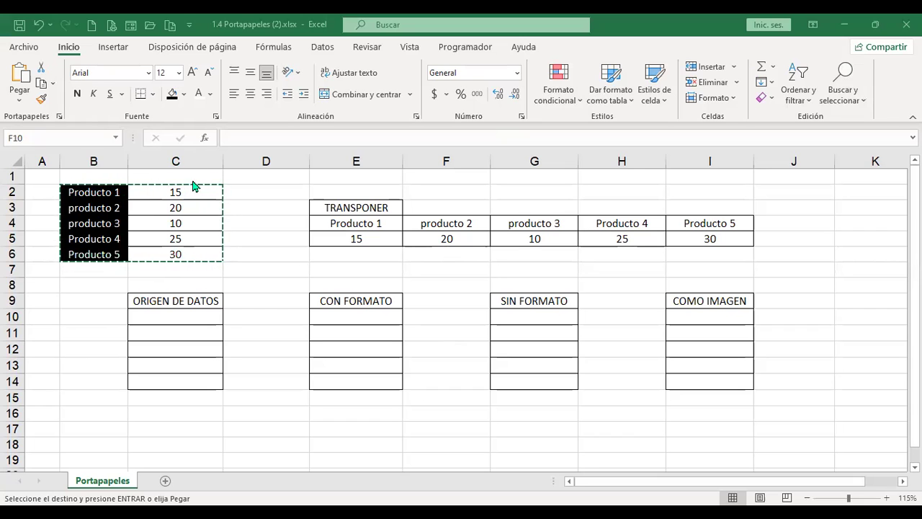
- Paste the copied product table into C10:D14 under ORIGEN DE DATOS, keeping the source formatting
{"action": "left_click", "coordinate": [184, 317]}
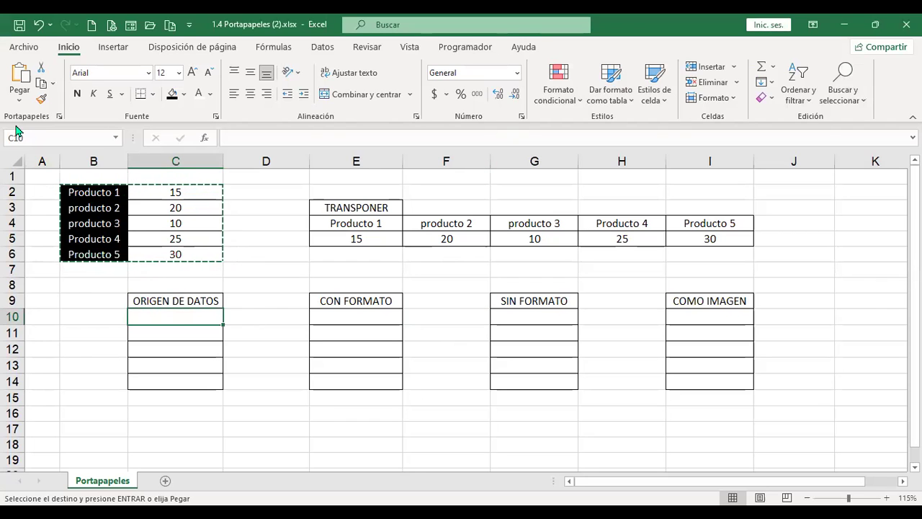
{"action": "left_click", "coordinate": [19, 101]}
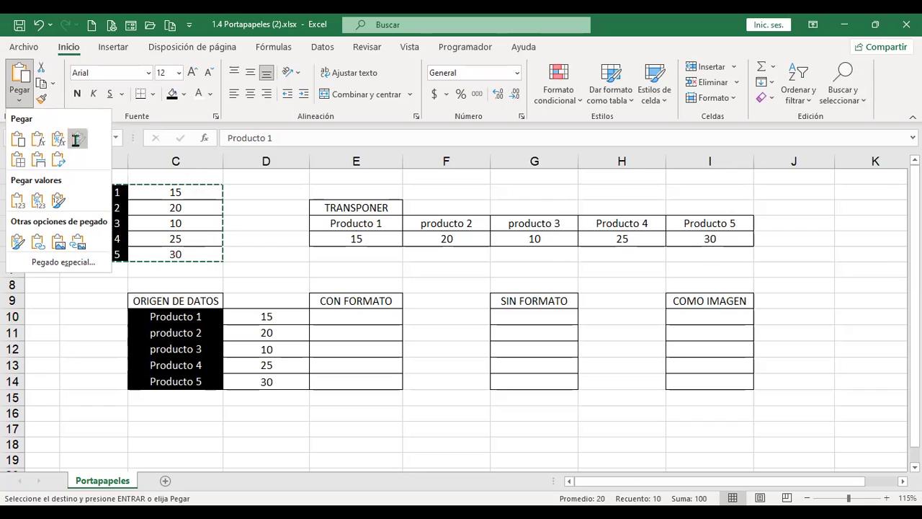
{"action": "left_click", "coordinate": [78, 140]}
{"action": "left_click", "coordinate": [262, 405]}
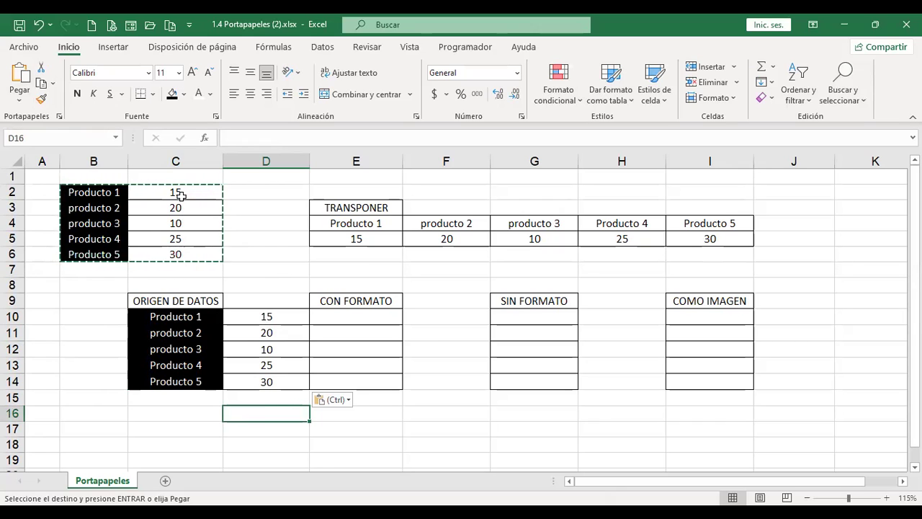
{"action": "left_click", "coordinate": [369, 317]}
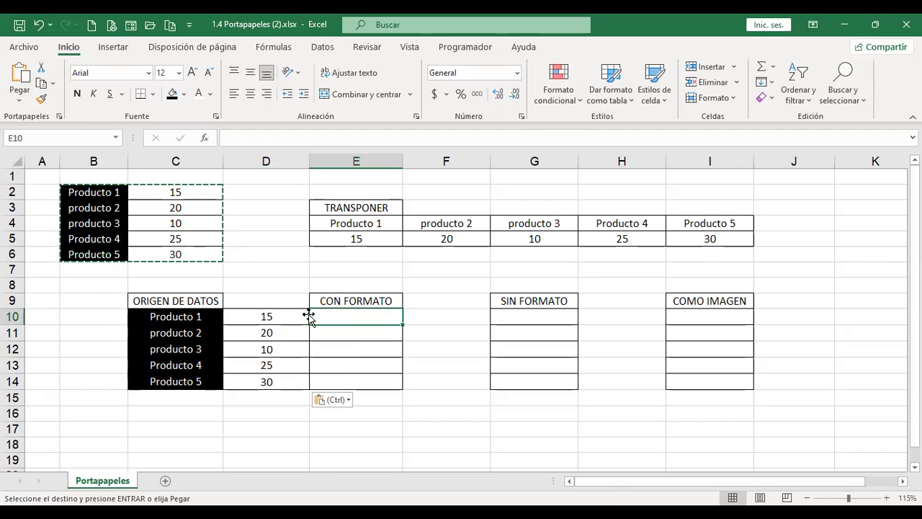
- Apply a custom number format to C2 with two decimals (0.00) followed by the unit text "ud"
{"action": "left_click", "coordinate": [174, 193]}
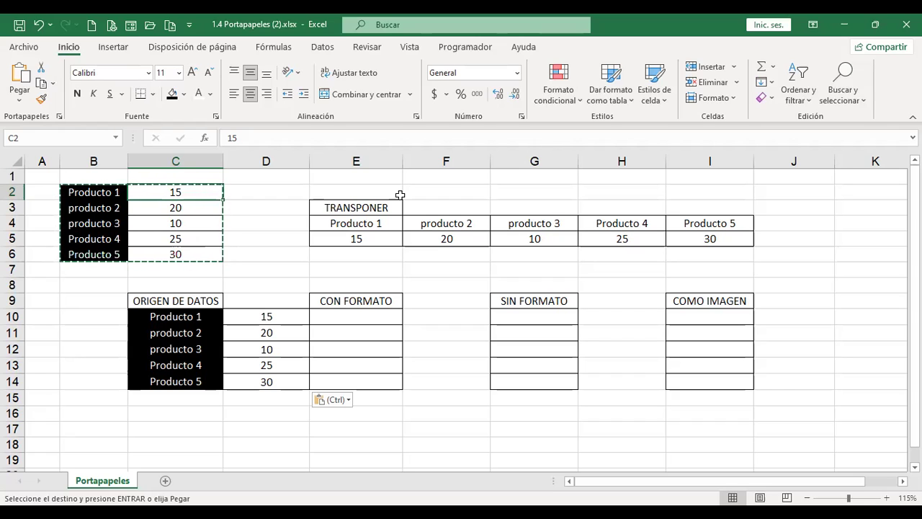
{"action": "key", "text": "Escape"}
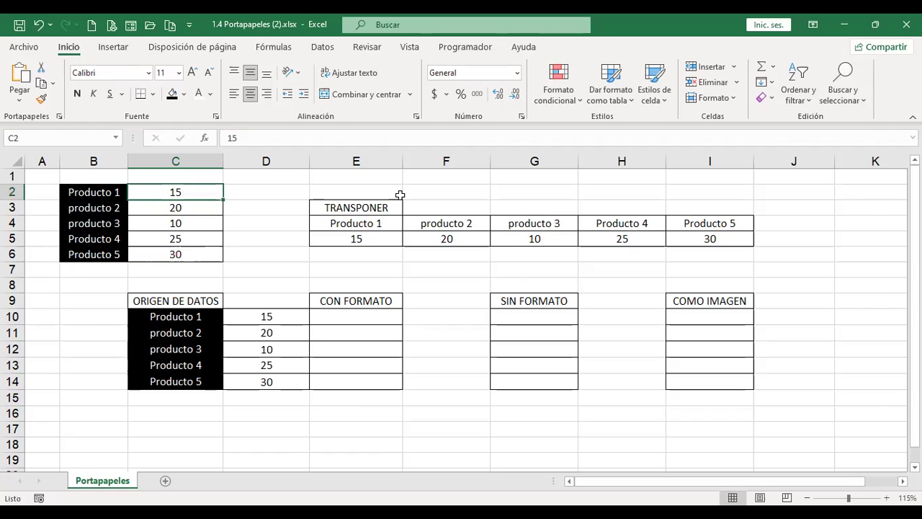
{"action": "key", "text": "ctrl+1"}
{"action": "left_click", "coordinate": [554, 273]}
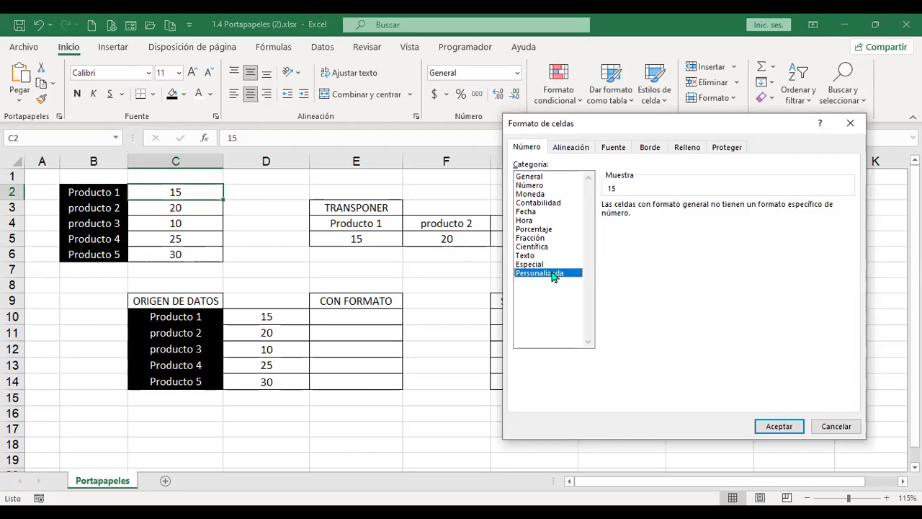
{"action": "mouse_move", "coordinate": [849, 249]}
{"action": "left_mouse_down"}
{"action": "mouse_move", "coordinate": [850, 306]}
{"action": "mouse_move", "coordinate": [853, 238]}
{"action": "left_mouse_up"}
{"action": "left_click", "coordinate": [609, 247]}
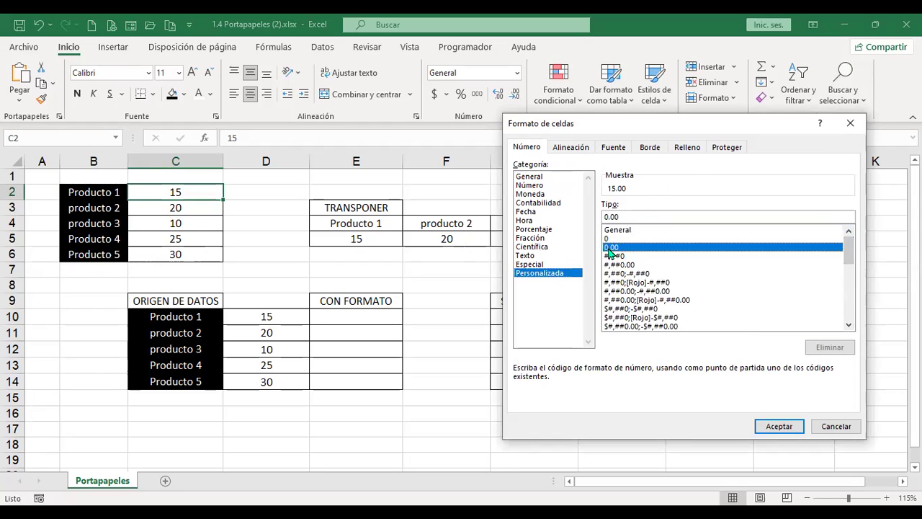
{"action": "left_click", "coordinate": [624, 217]}
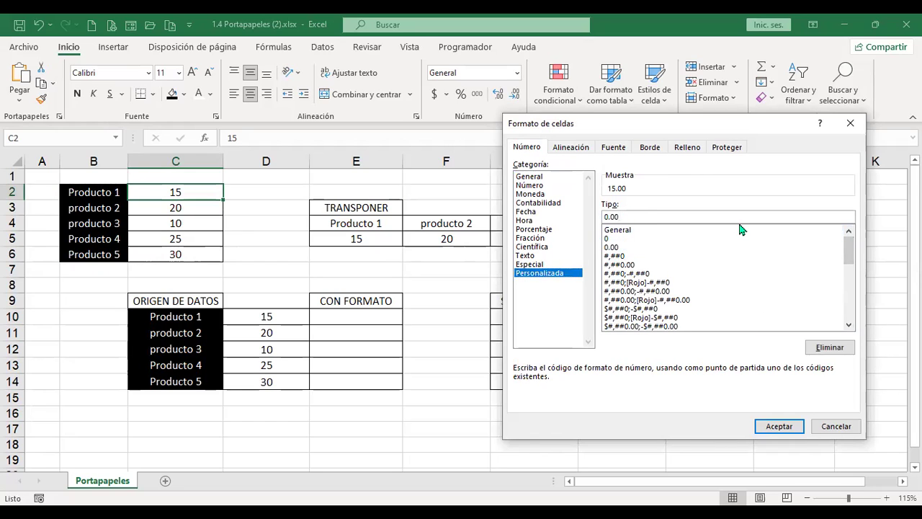
{"action": "type", "text": "\"ud\""}
{"action": "left_click", "coordinate": [779, 426]}
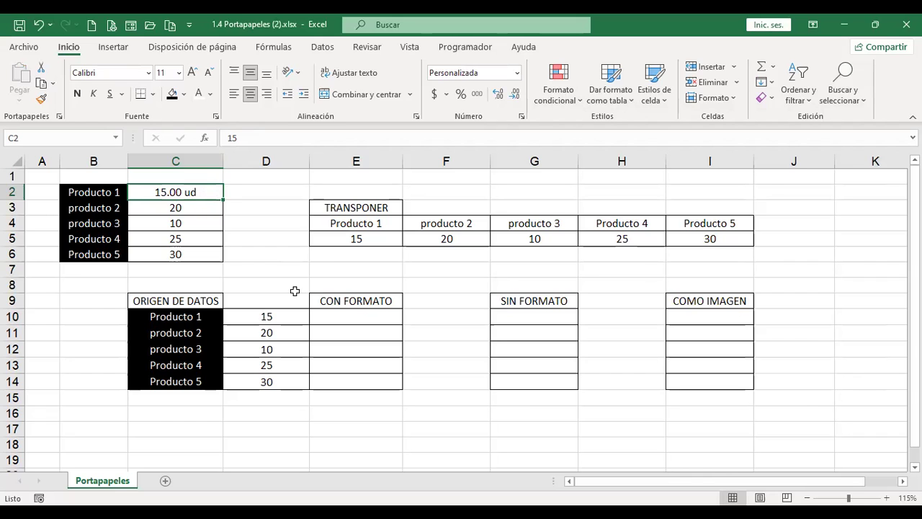
- Give the product 2 quantity in C3 a blue fill and make it bold
{"action": "left_click", "coordinate": [192, 208]}
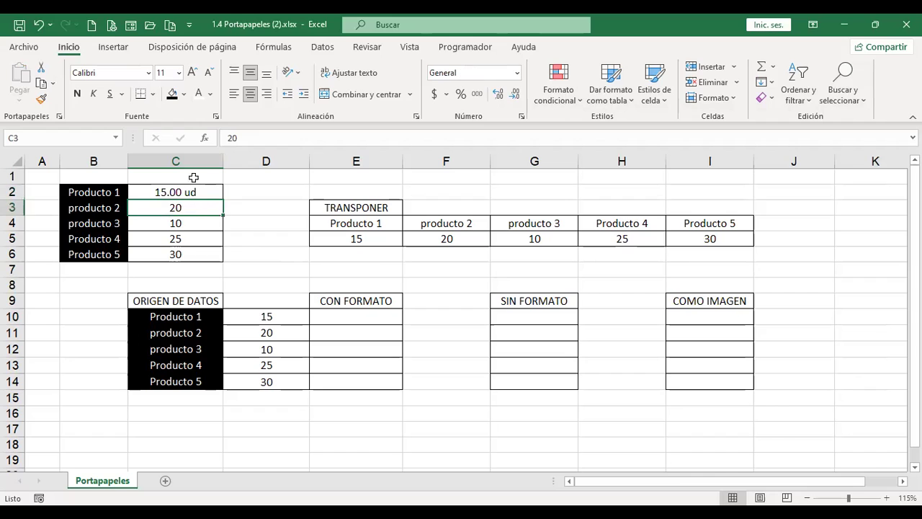
{"action": "left_click", "coordinate": [185, 94]}
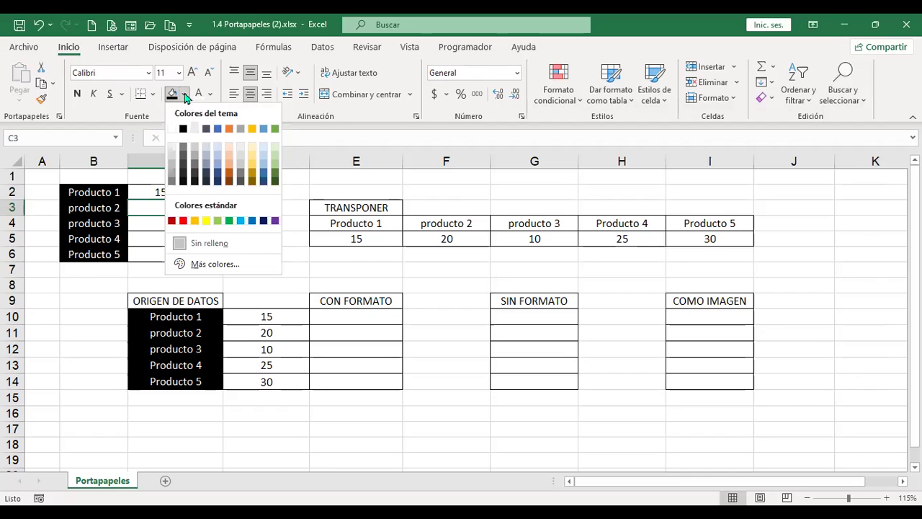
{"action": "left_click", "coordinate": [219, 131]}
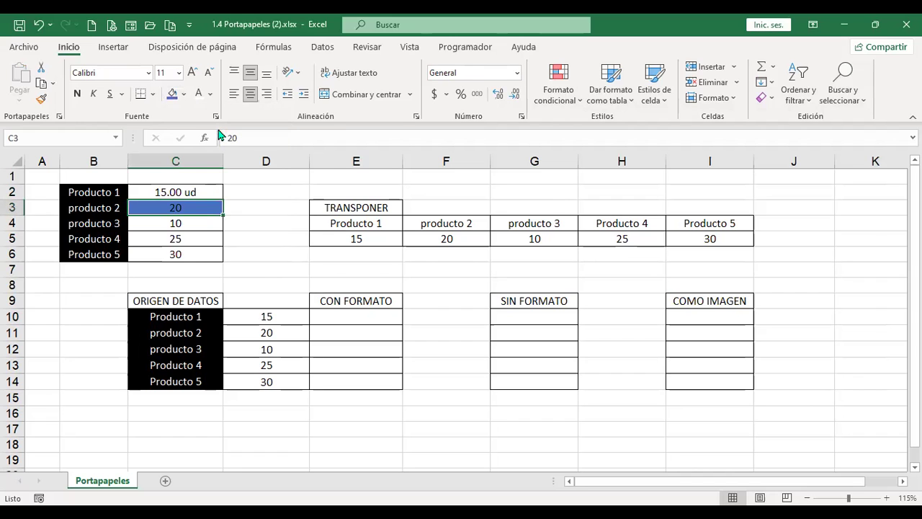
{"action": "left_click", "coordinate": [77, 94]}
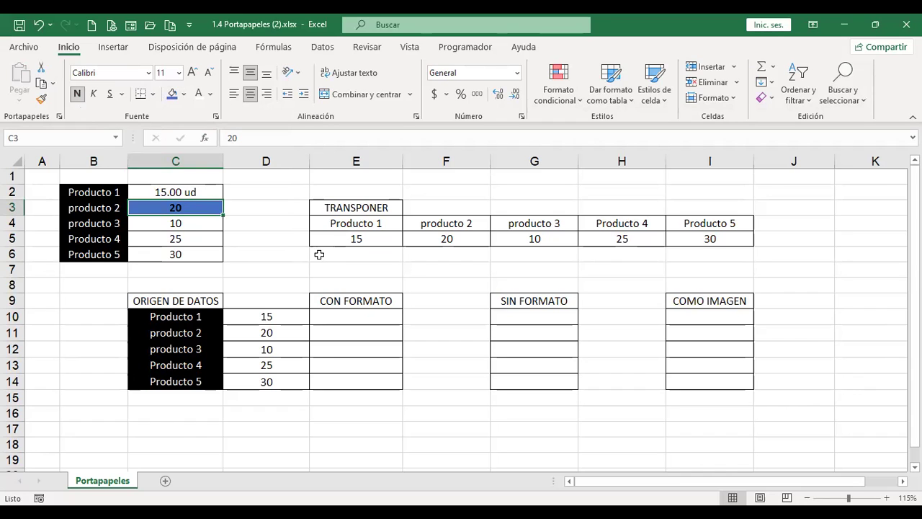
- Give the product 3 quantity in C4 a purple font colour and make it bold
{"action": "left_click", "coordinate": [202, 232]}
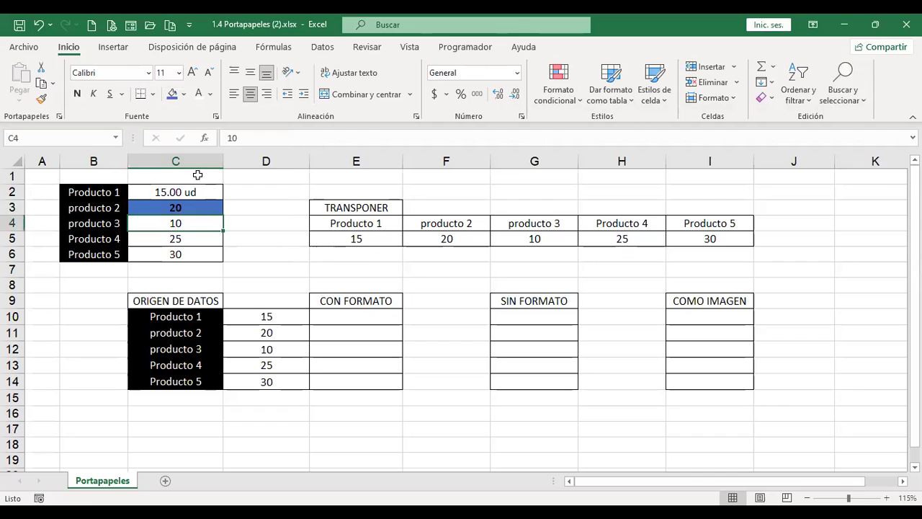
{"action": "left_click", "coordinate": [211, 95]}
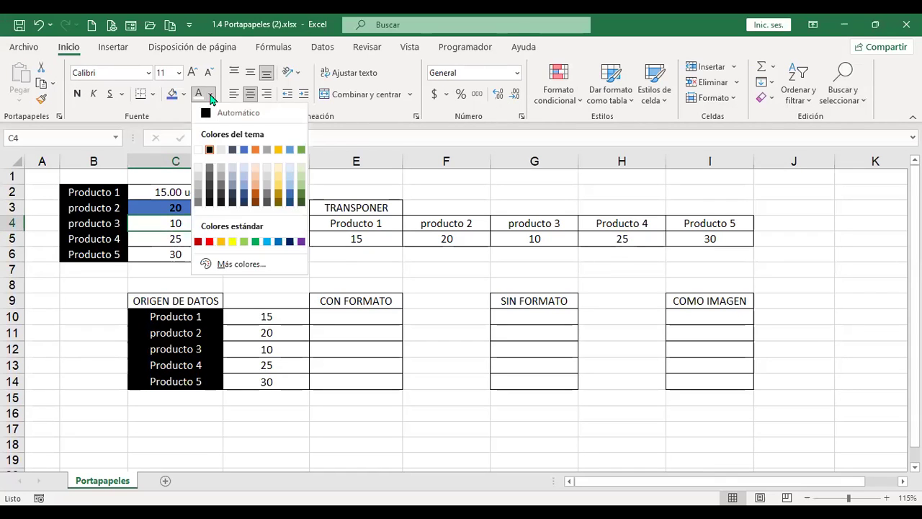
{"action": "left_click", "coordinate": [300, 242]}
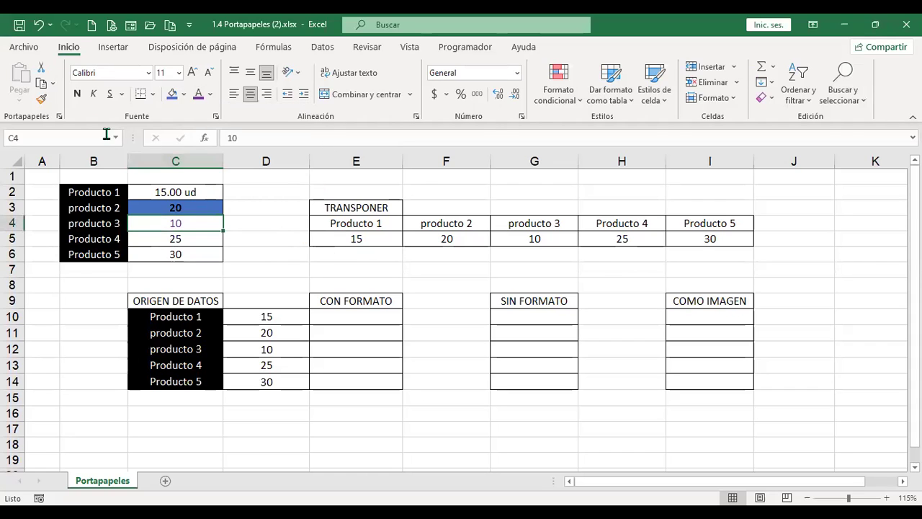
{"action": "left_click", "coordinate": [78, 95]}
- Copy the product table in B2:C6 and paste it at E10 under CON FORMATO, keeping the source formatting
{"action": "left_click_drag", "start_coordinate": [97, 190], "coordinate": [193, 254]}
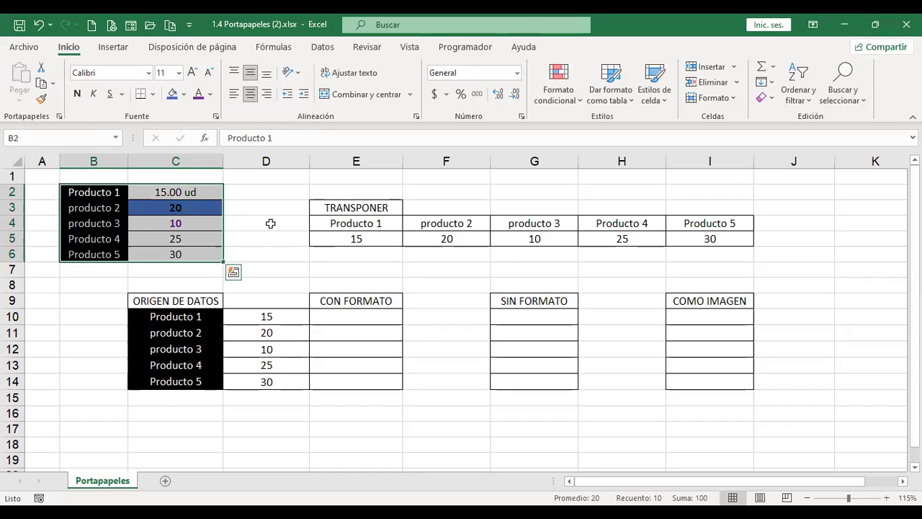
{"action": "key", "text": "ctrl+c"}
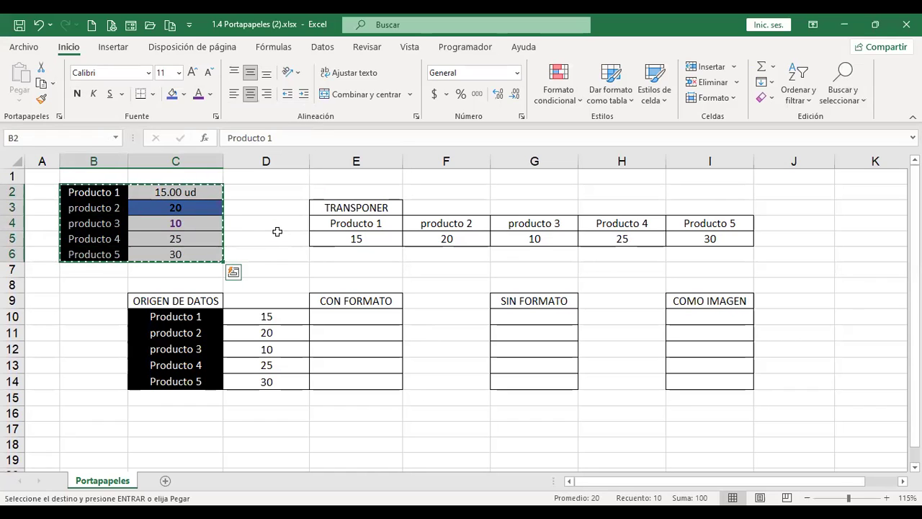
{"action": "left_click", "coordinate": [374, 318]}
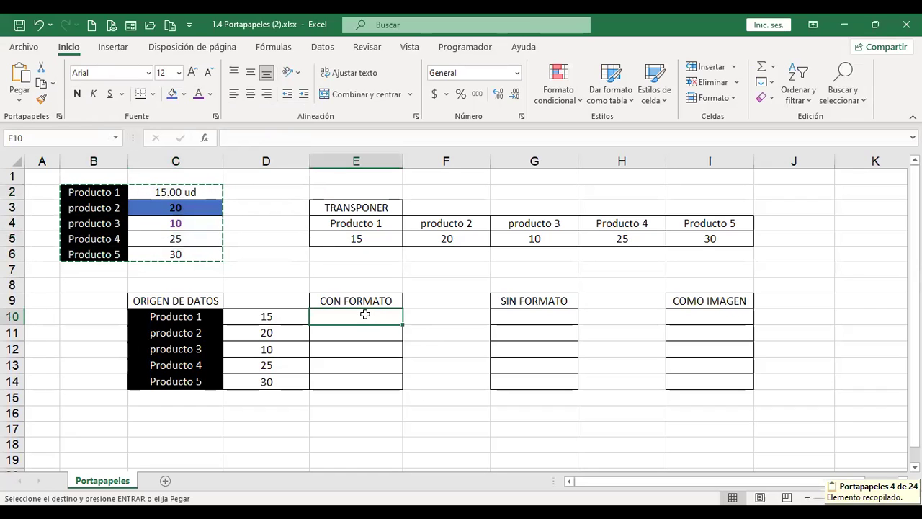
{"action": "left_click", "coordinate": [19, 103]}
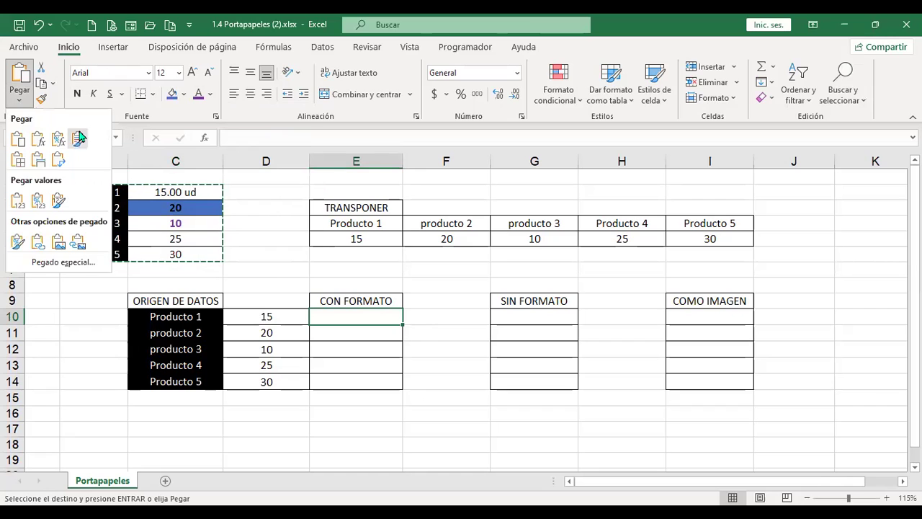
{"action": "left_click", "coordinate": [79, 141]}
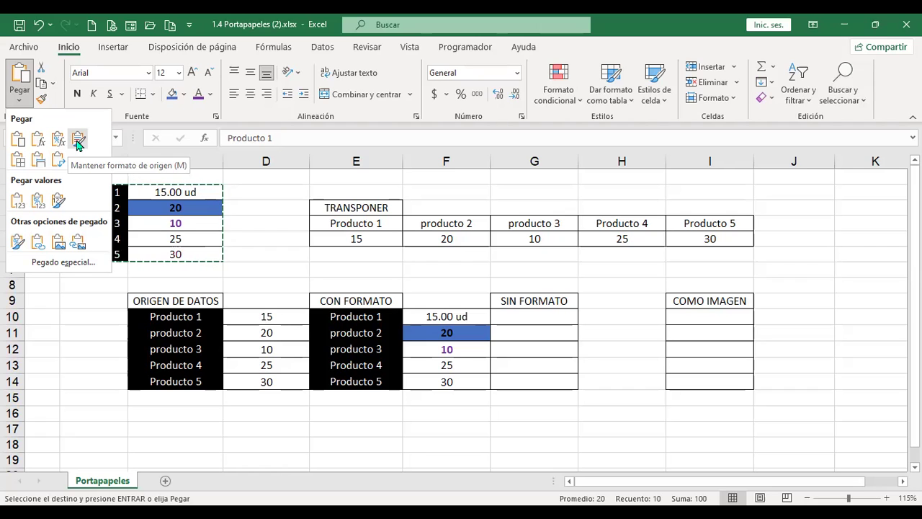
{"action": "left_click", "coordinate": [58, 205]}
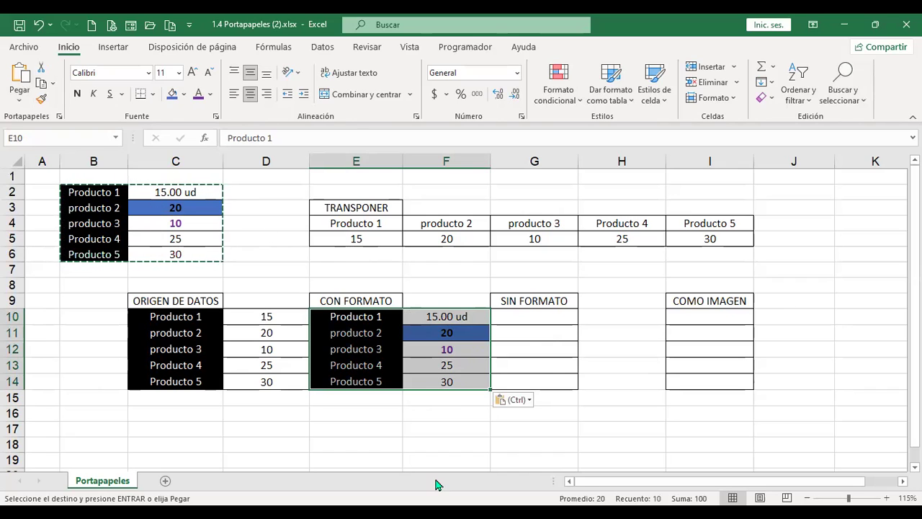
- Paste only the values of the copied product table at G10 under SIN FORMATO
{"action": "left_click", "coordinate": [531, 315]}
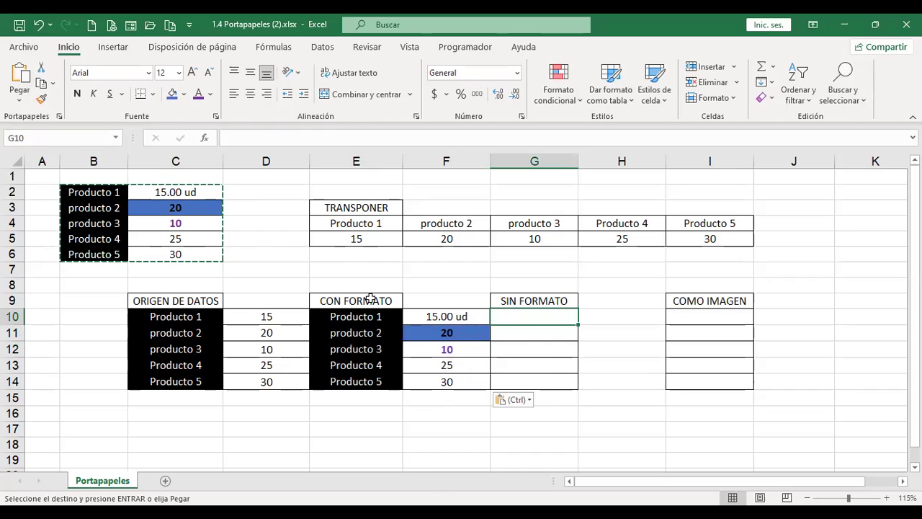
{"action": "left_click", "coordinate": [20, 101]}
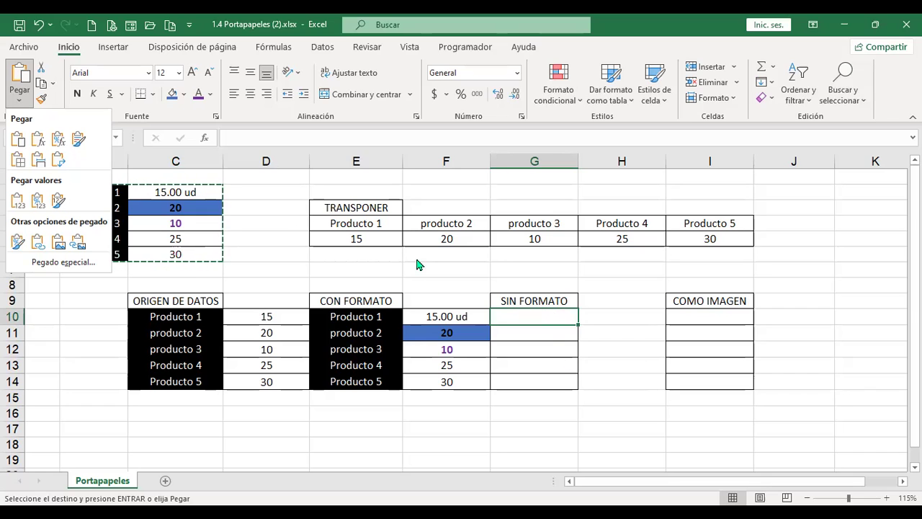
{"action": "left_click", "coordinate": [18, 200]}
{"action": "left_click", "coordinate": [613, 315]}
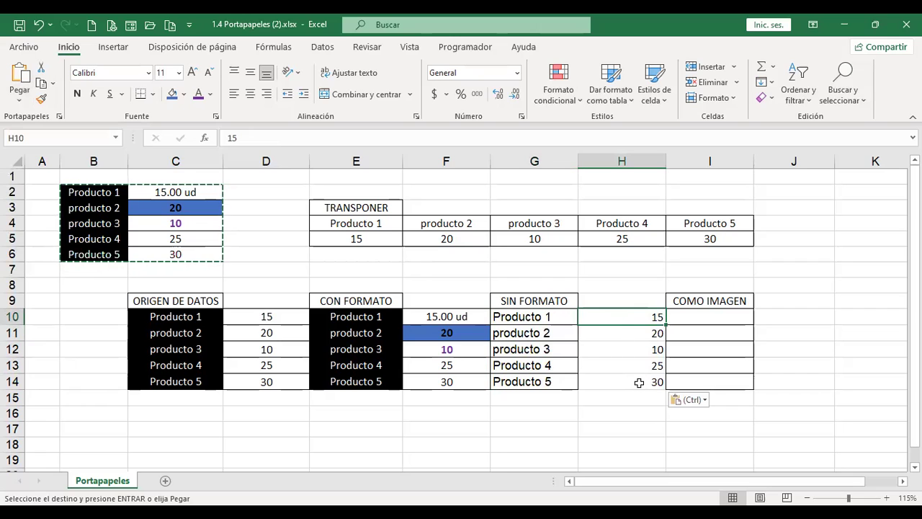
- Paste the copied product table as a picture at I10 under COMO IMAGEN and shift the picture slightly
{"action": "left_click", "coordinate": [713, 315]}
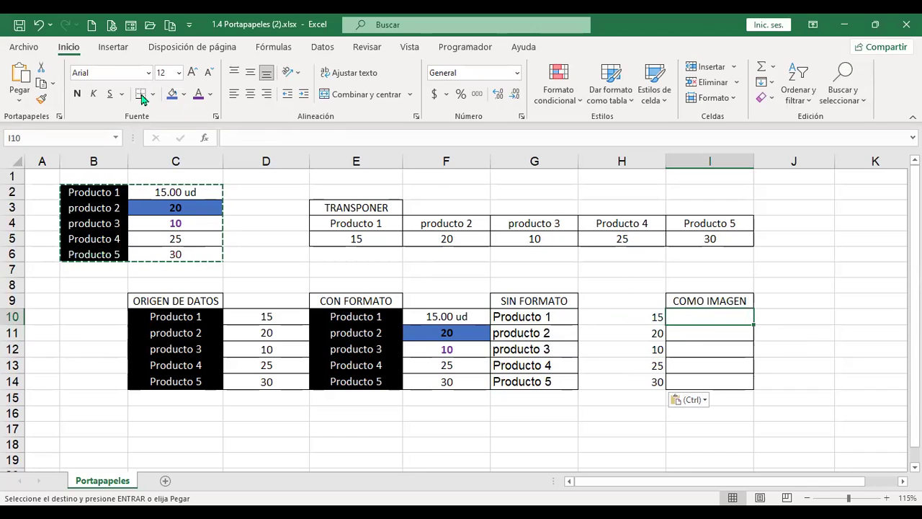
{"action": "left_click", "coordinate": [19, 101]}
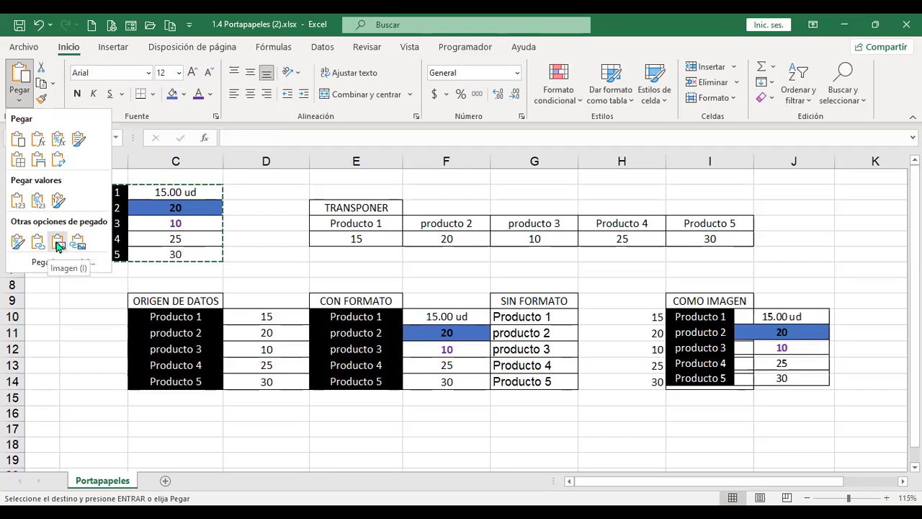
{"action": "left_click", "coordinate": [59, 245]}
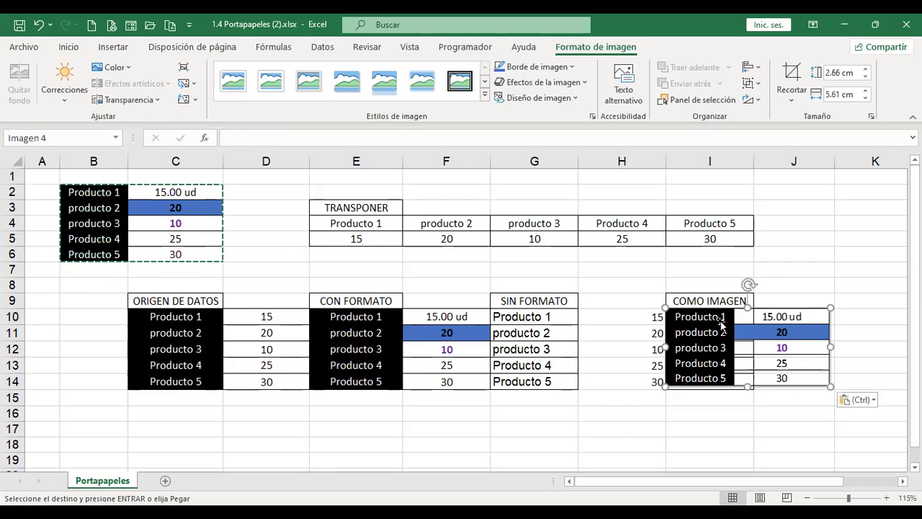
{"action": "mouse_move", "coordinate": [717, 311]}
{"action": "left_mouse_down"}
{"action": "mouse_move", "coordinate": [717, 332]}
{"action": "mouse_move", "coordinate": [721, 314]}
{"action": "left_mouse_up"}
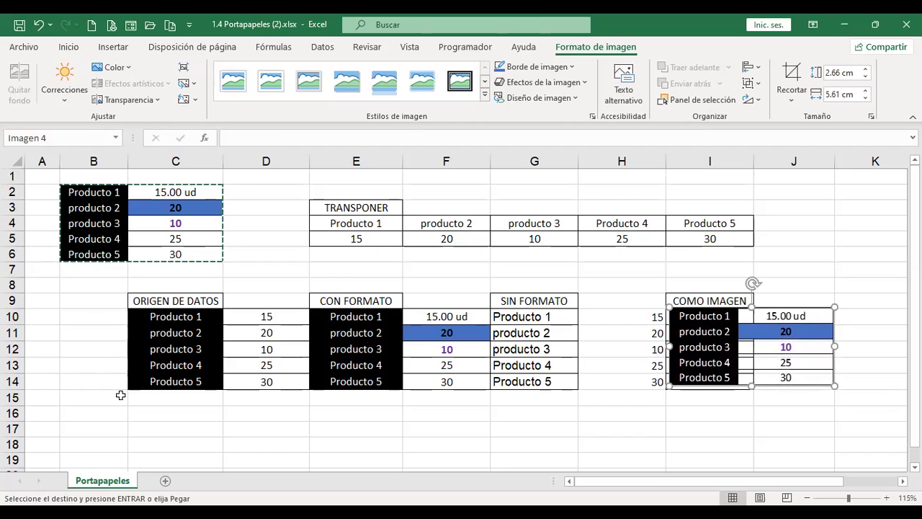
- Paste the copied product table as a linked picture at B17
{"action": "left_click", "coordinate": [105, 431]}
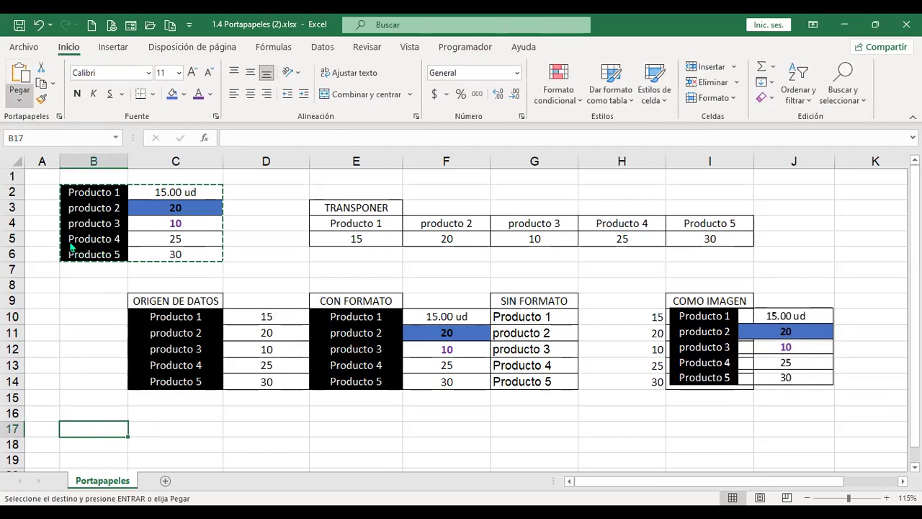
{"action": "left_click", "coordinate": [19, 99]}
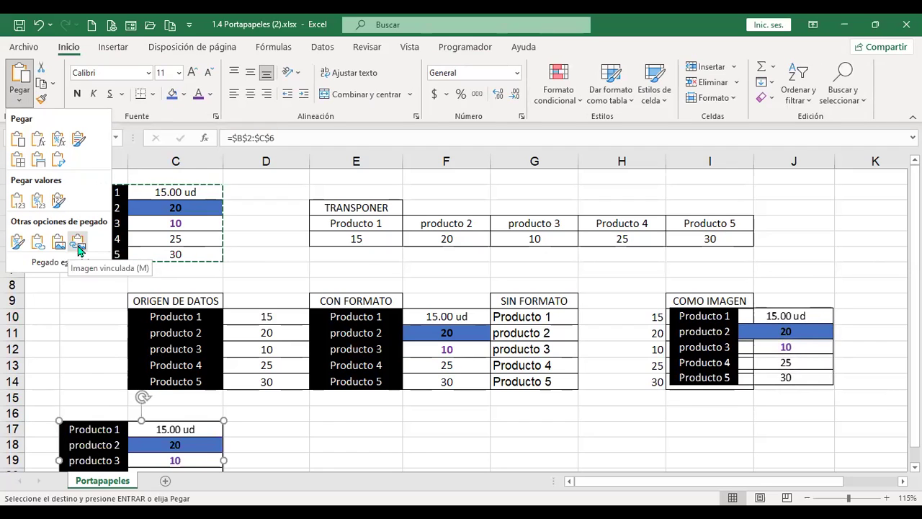
{"action": "left_click", "coordinate": [78, 244]}
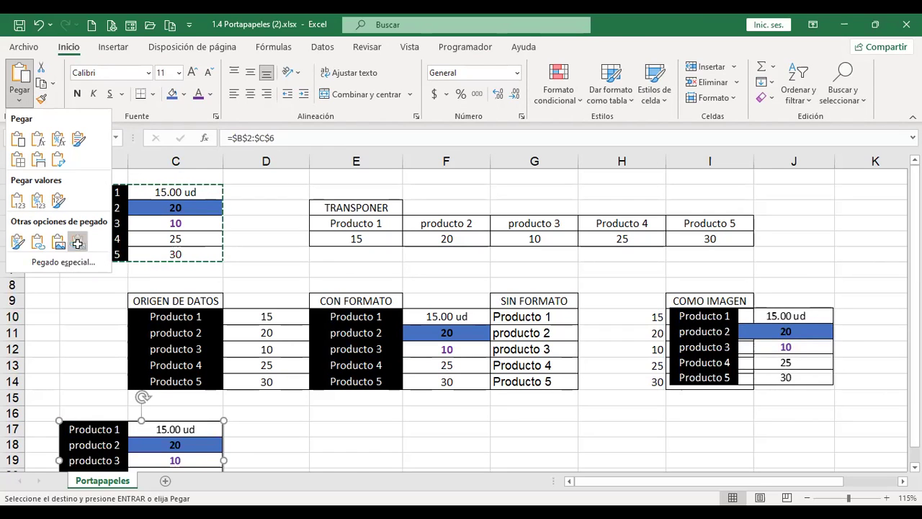
- Rename the first product in B2 as "Artículo 1" to test the linked picture
{"action": "left_click", "coordinate": [108, 191]}
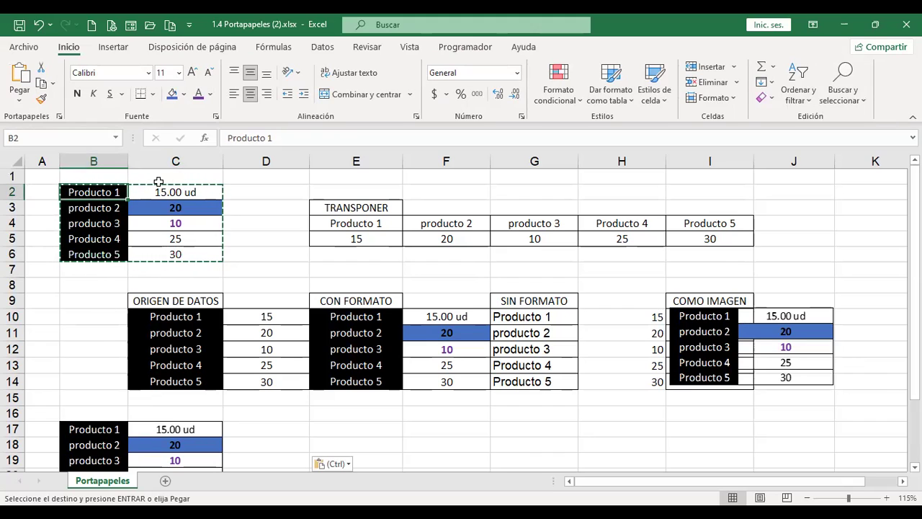
{"action": "type", "text": "Art"}
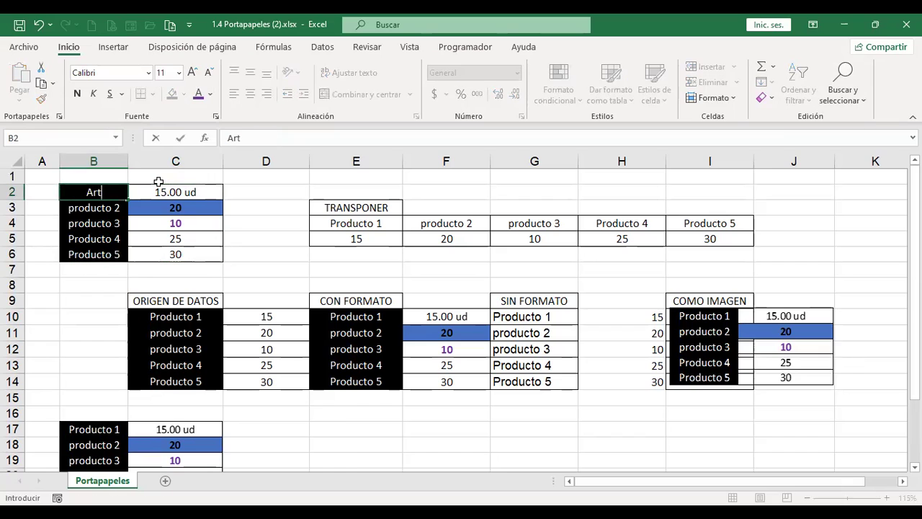
{"action": "type", "text": "ículo 1"}
{"action": "key", "text": "Return"}
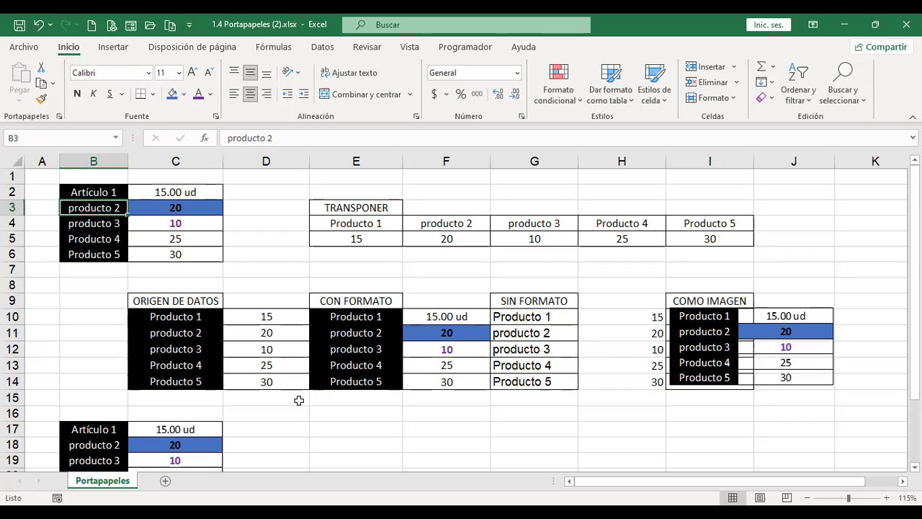
- Copy the product table B2:C6 and preview the paste options at E17 without pasting
{"action": "left_click", "coordinate": [355, 429]}
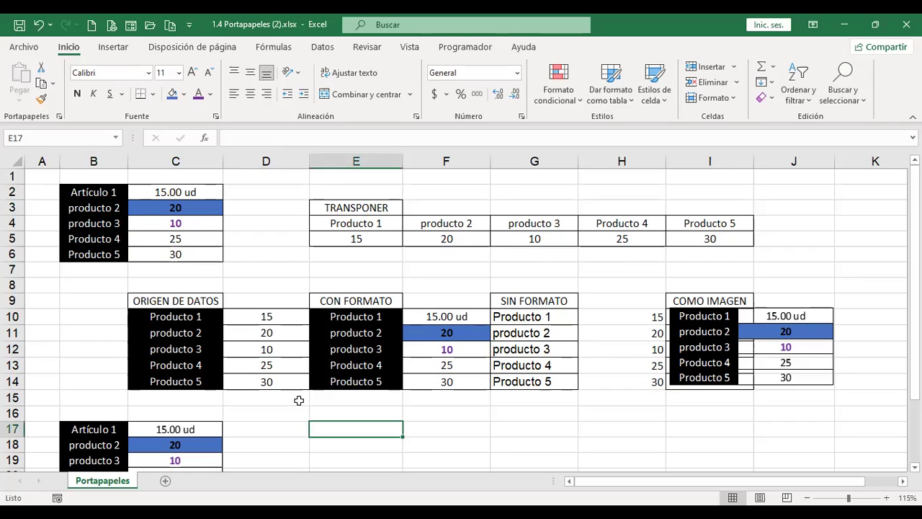
{"action": "left_click_drag", "start_coordinate": [81, 191], "coordinate": [176, 256]}
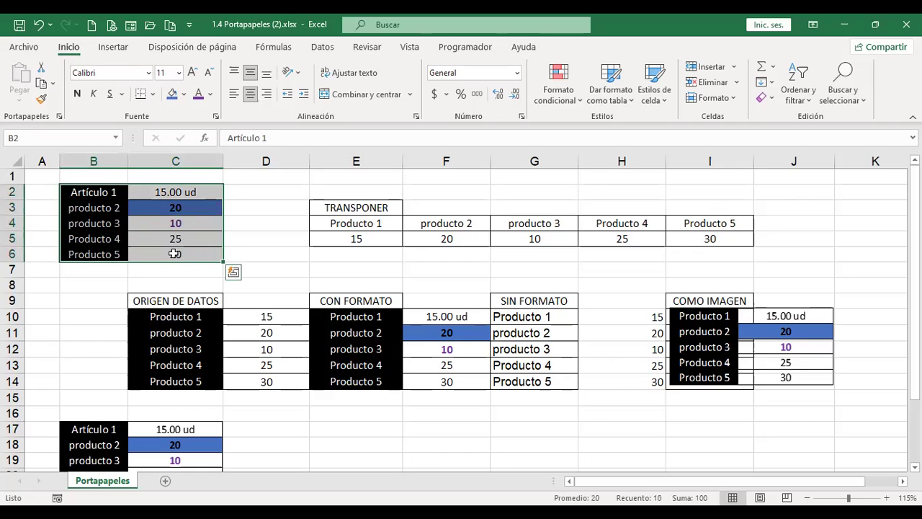
{"action": "key", "text": "ctrl+c"}
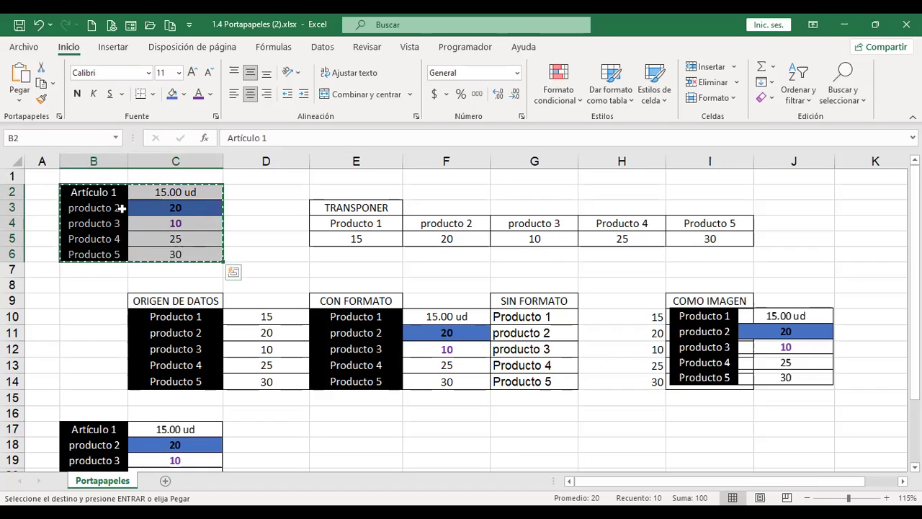
{"action": "left_click", "coordinate": [356, 428]}
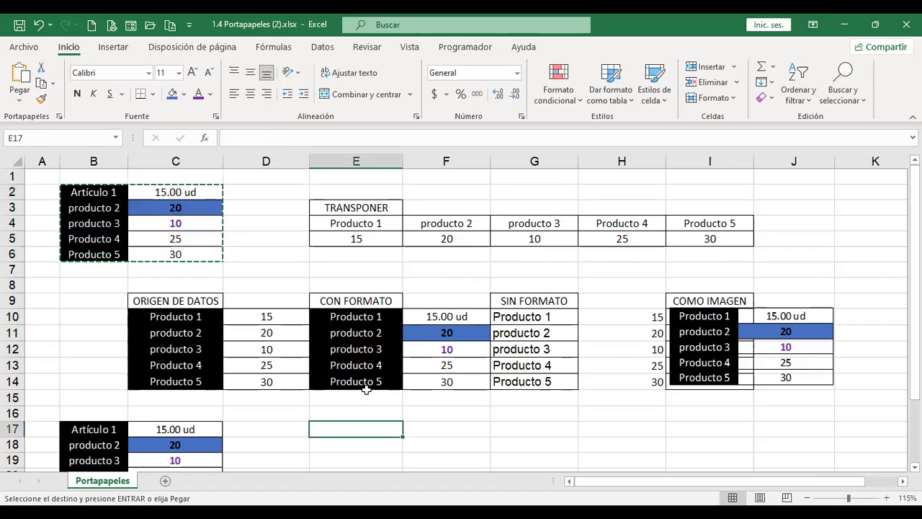
{"action": "left_click", "coordinate": [16, 102]}
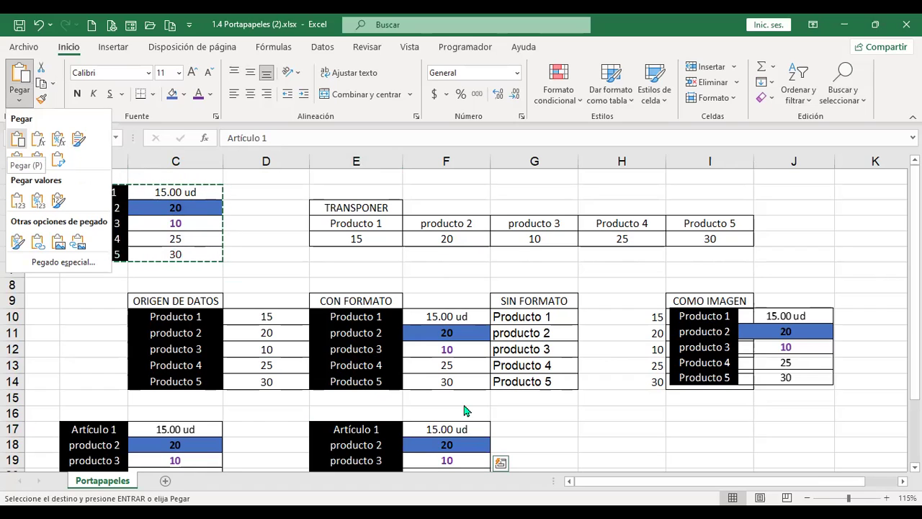
{"action": "key", "text": "Escape"}
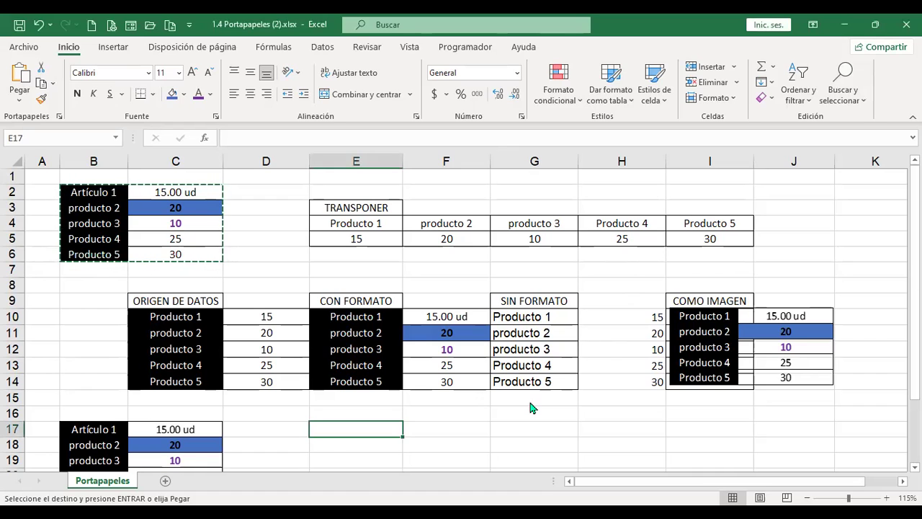
{"action": "key", "text": "Right"}
{"action": "key", "text": "Right"}
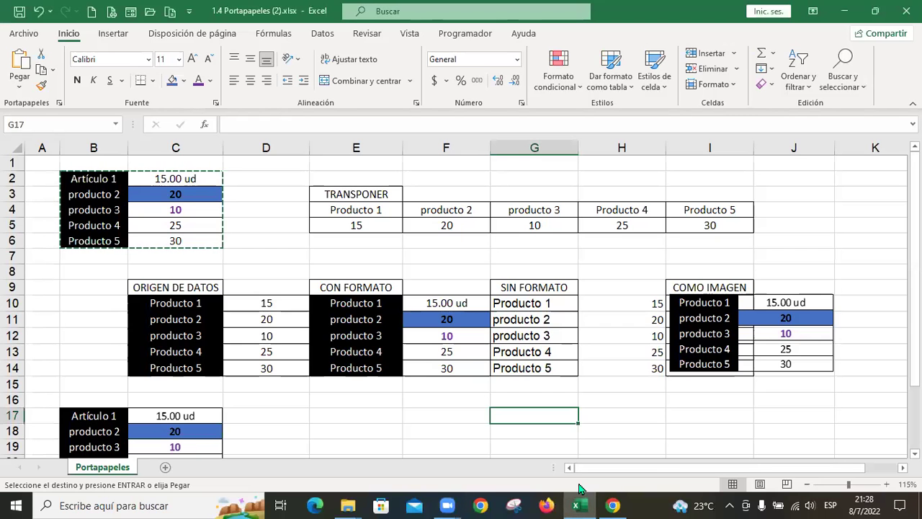
{"action": "left_click", "coordinate": [606, 351]}
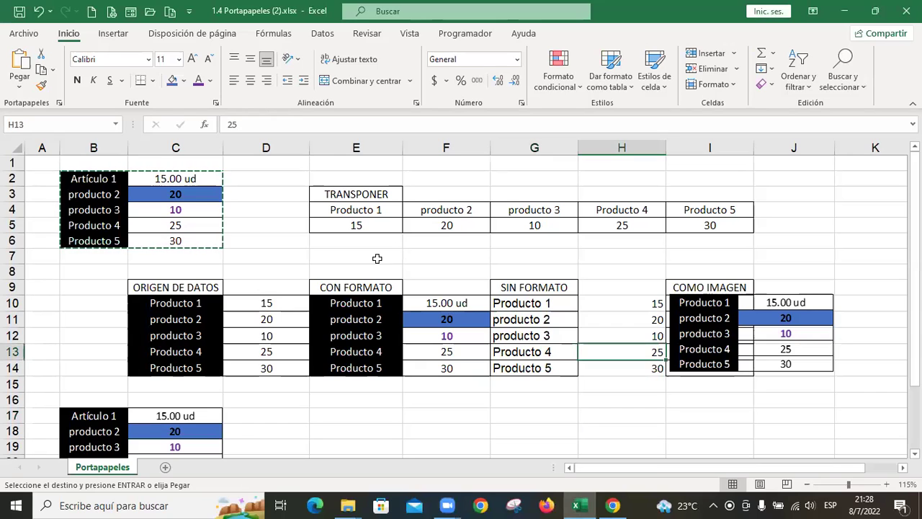
{"action": "left_click", "coordinate": [372, 257]}
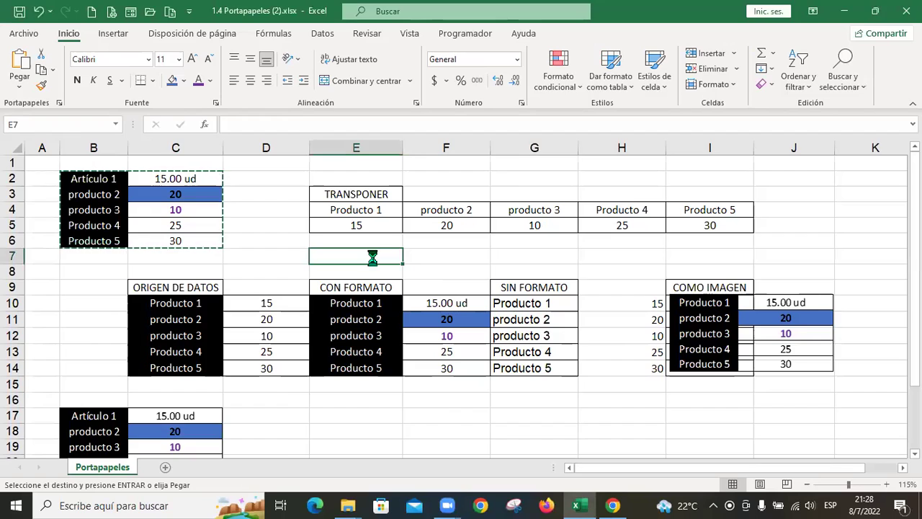
- Create a new blank workbook and keep it as the active window
{"action": "key", "text": "ctrl+n"}
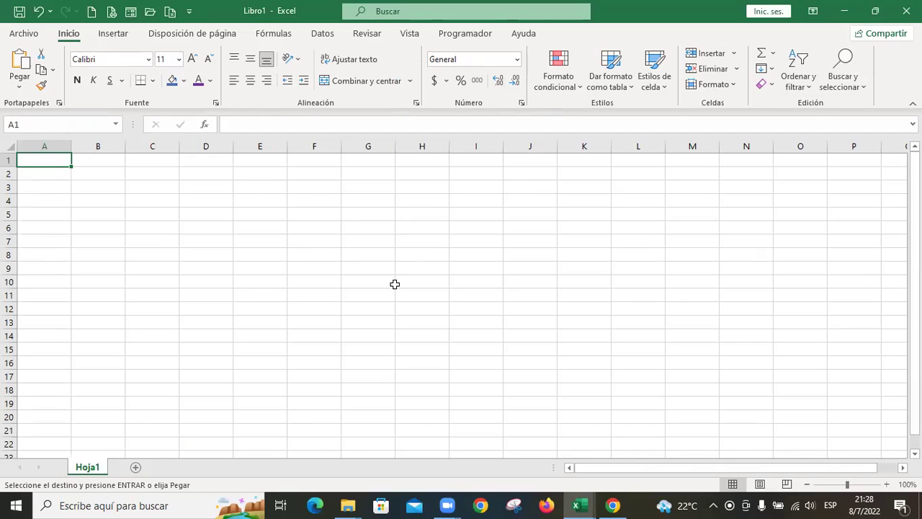
{"action": "key", "text": "alt+Tab"}
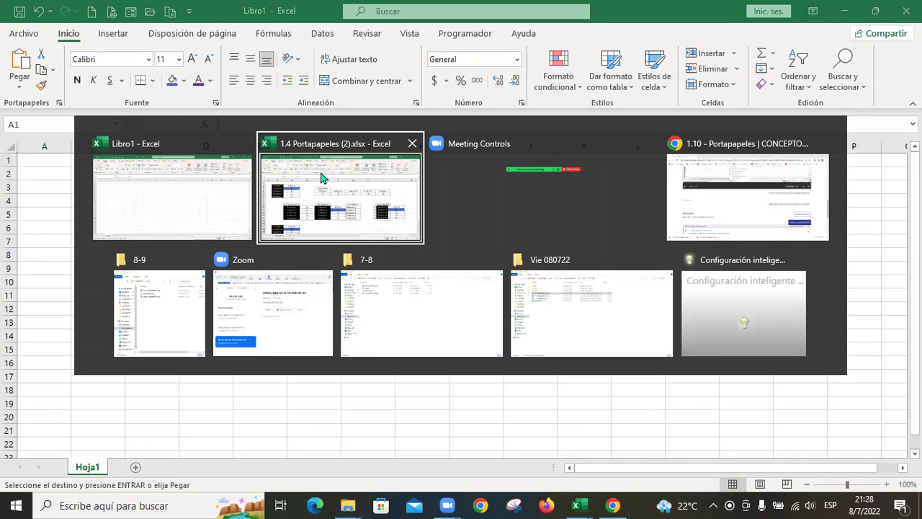
{"action": "left_click", "coordinate": [186, 177]}
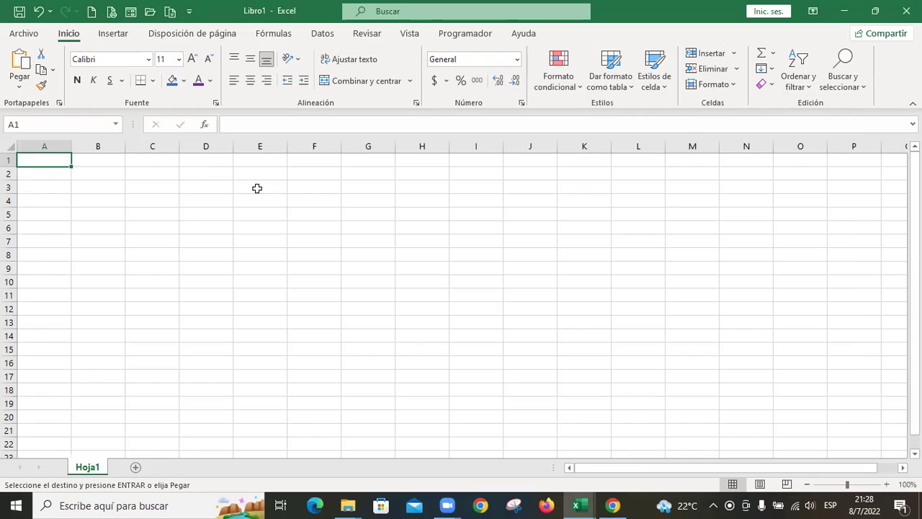
- View the new workbook and 1.4 Portapapeles (2).xlsx side by side, stacked one above the other
{"action": "left_click", "coordinate": [410, 34]}
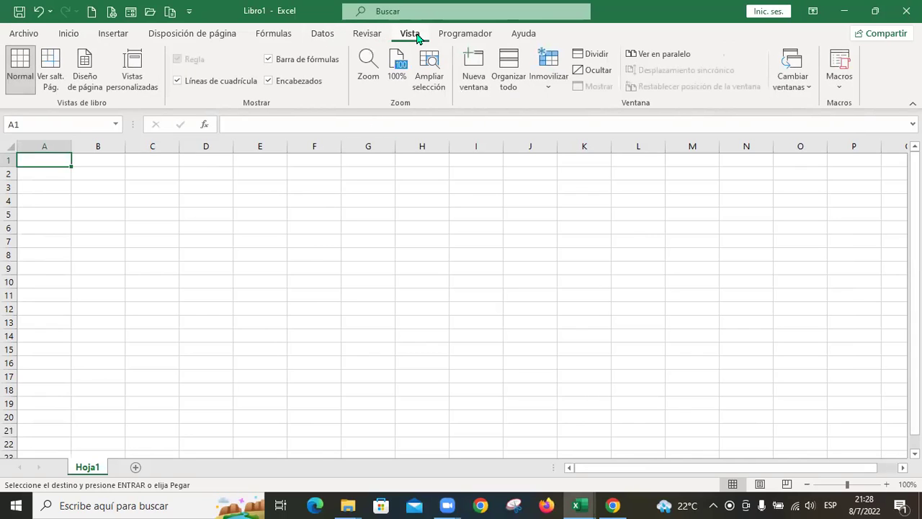
{"action": "left_click", "coordinate": [677, 57]}
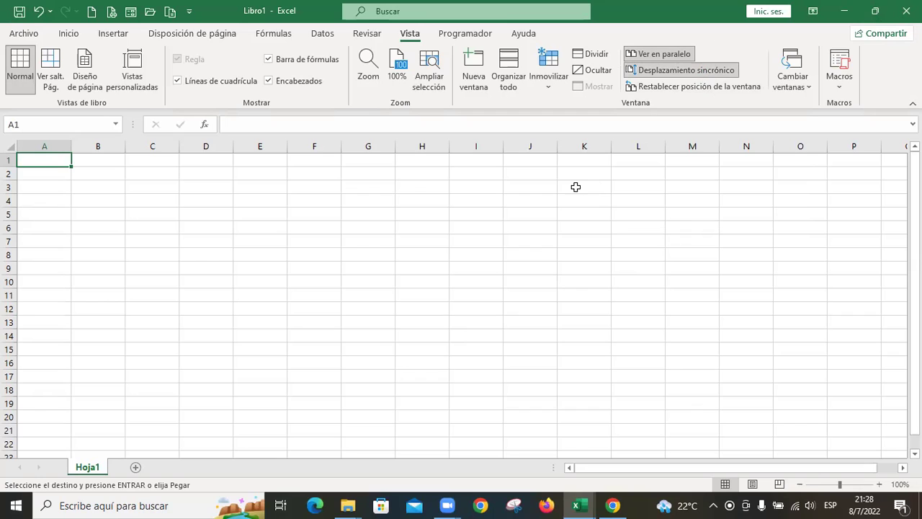
{"action": "left_click", "coordinate": [807, 94]}
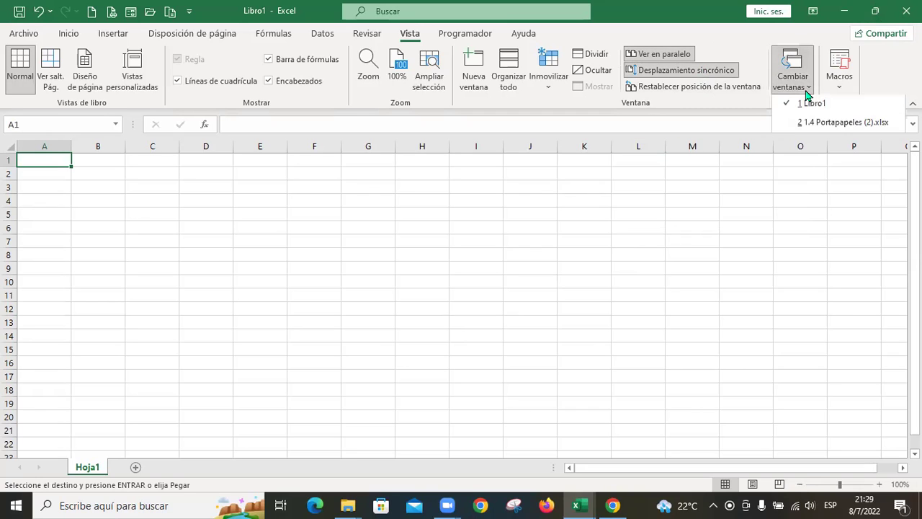
{"action": "left_click", "coordinate": [819, 123]}
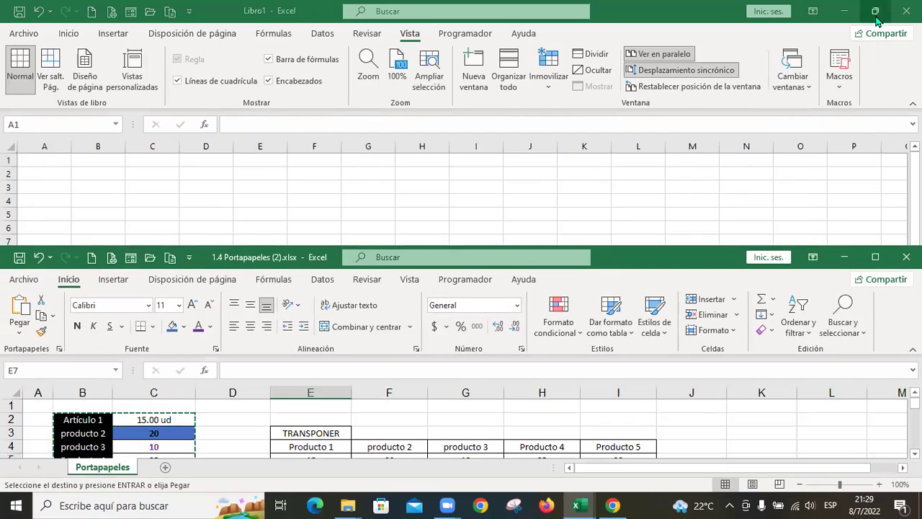
{"action": "left_click", "coordinate": [874, 11]}
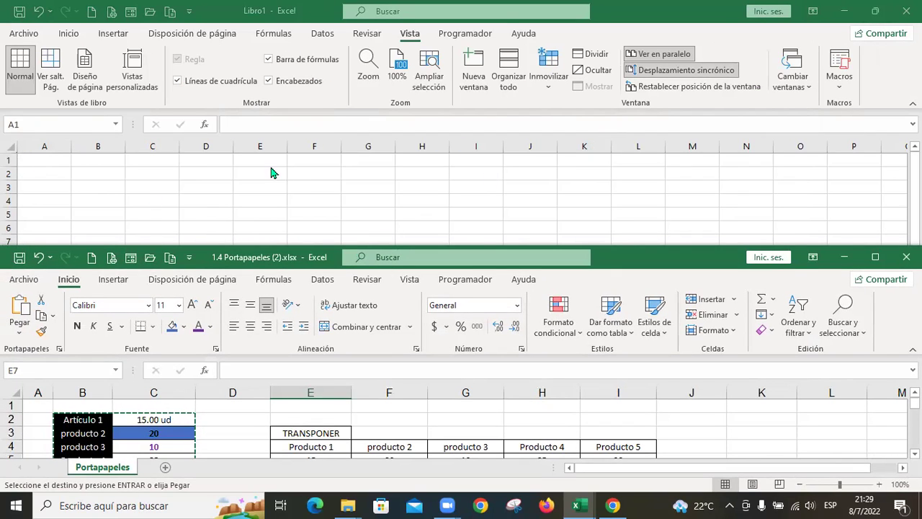
{"action": "double_click", "coordinate": [295, 15]}
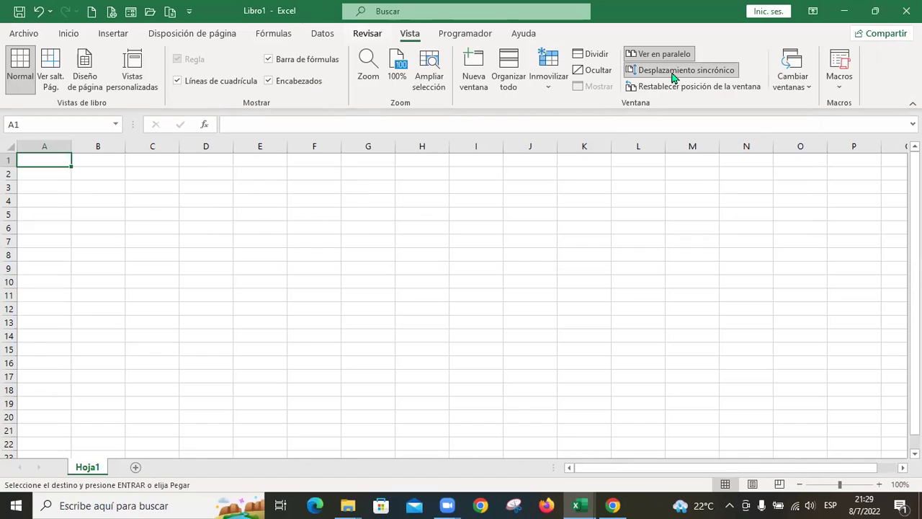
{"action": "left_click", "coordinate": [873, 13]}
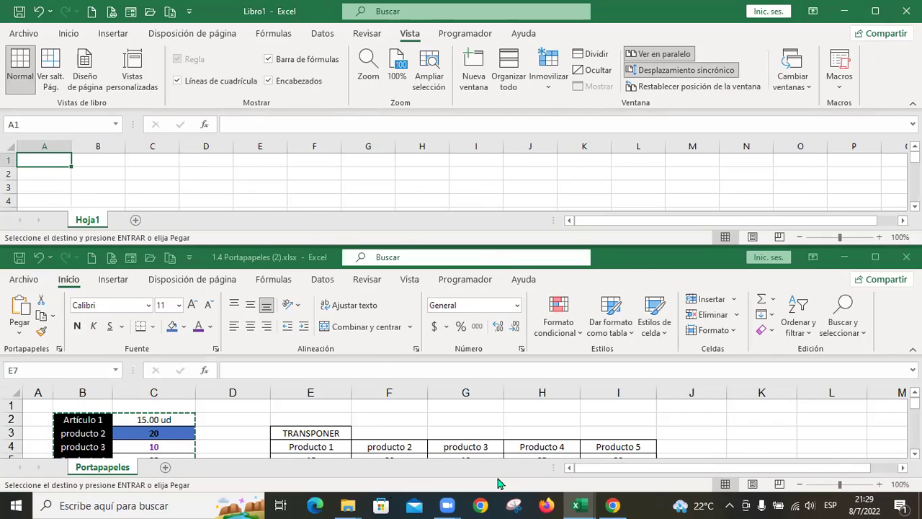
{"action": "left_click_drag", "start_coordinate": [585, 505], "coordinate": [595, 395]}
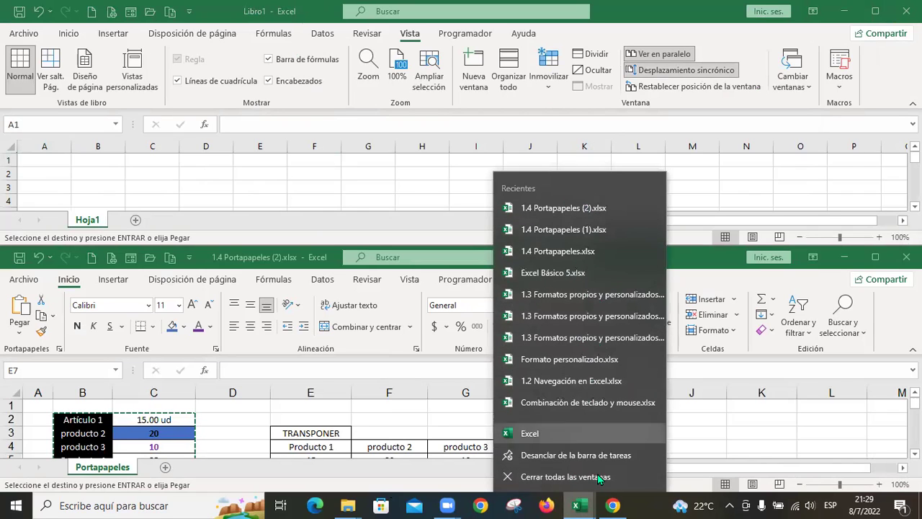
{"action": "left_click", "coordinate": [326, 166]}
{"action": "left_click", "coordinate": [422, 187]}
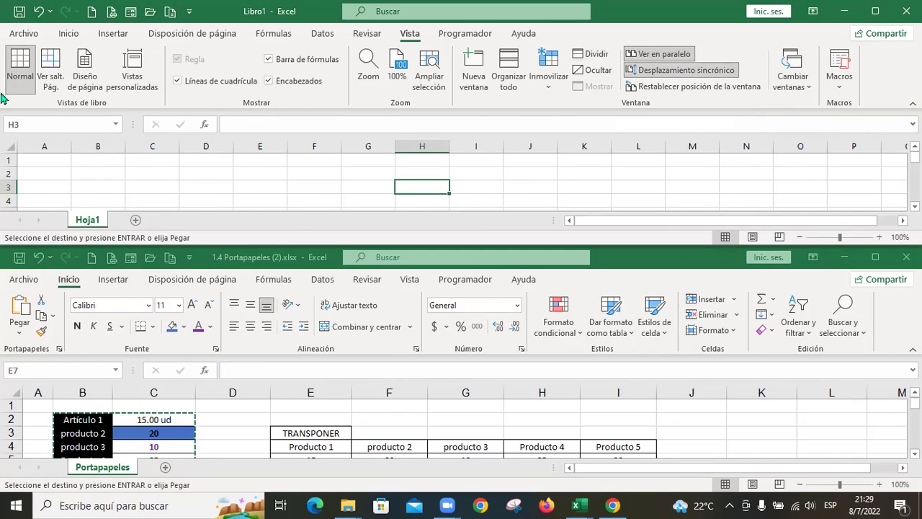
- Paste the copied product table as a linked picture at B2 on Hoja1 of the new workbook
{"action": "left_click", "coordinate": [47, 161]}
{"action": "left_click", "coordinate": [105, 171]}
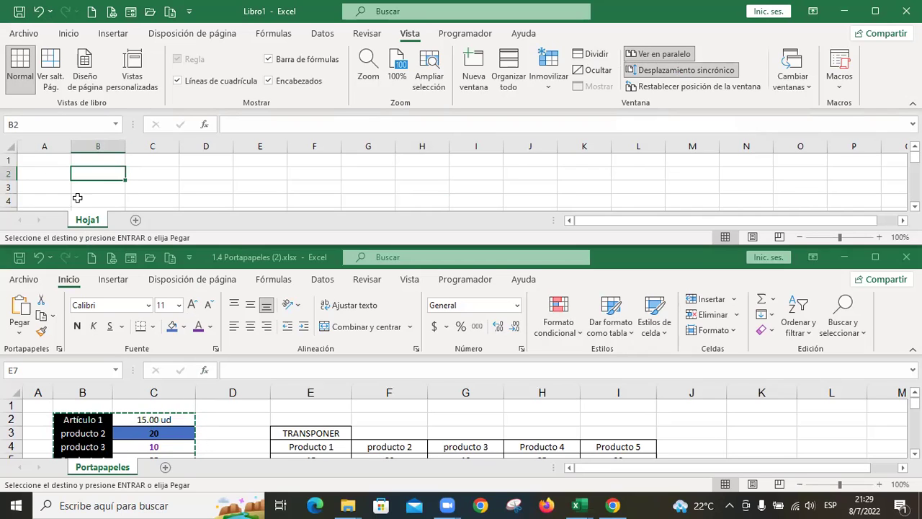
{"action": "right_click", "coordinate": [108, 173]}
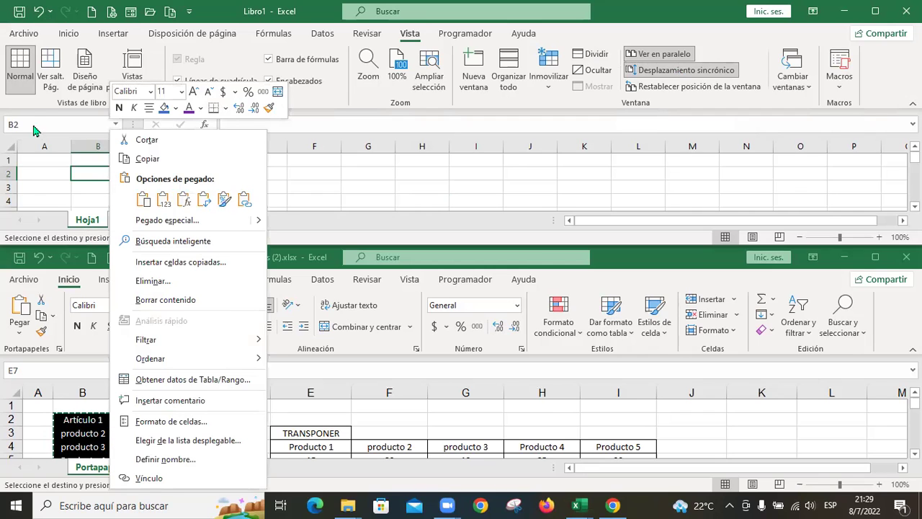
{"action": "left_click", "coordinate": [72, 33]}
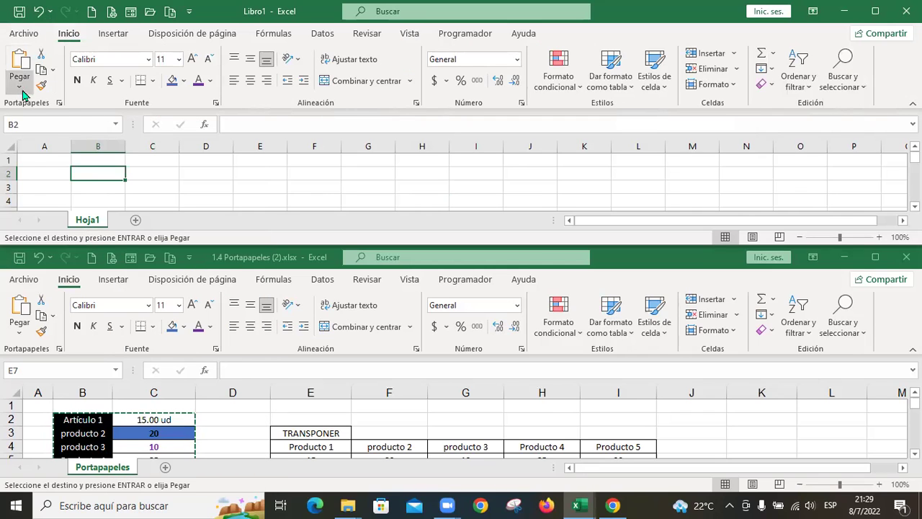
{"action": "left_click", "coordinate": [20, 87]}
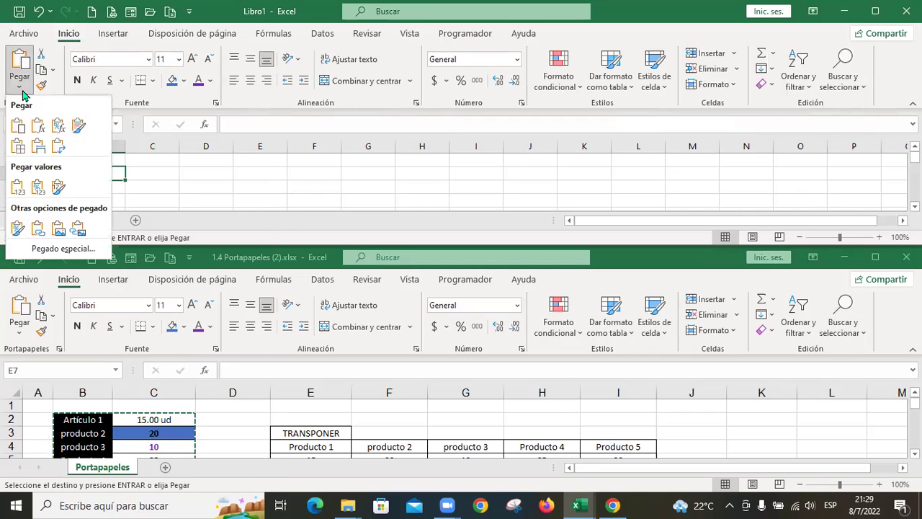
{"action": "left_click", "coordinate": [78, 229]}
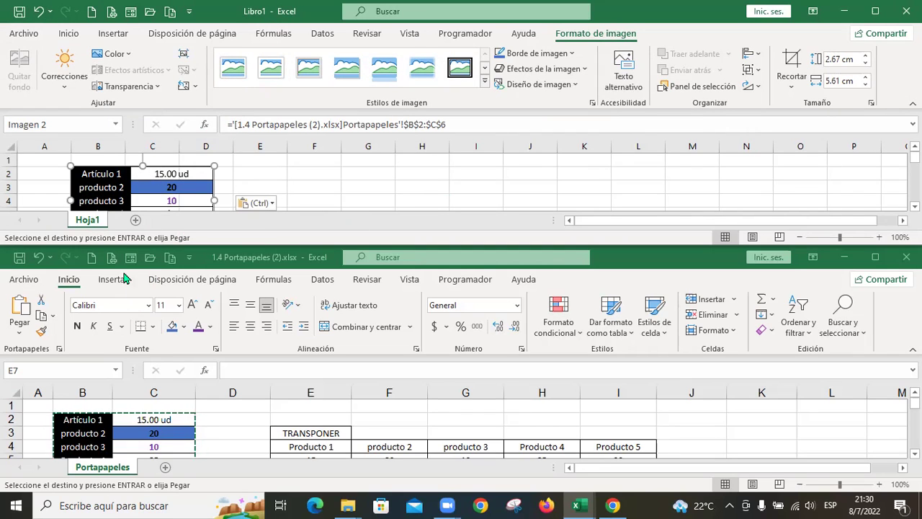
- Rename the second product in B3 of the Portapapeles sheet as "Artíuclo 2" and compare it with the linked picture in the new workbook
{"action": "left_click", "coordinate": [86, 433]}
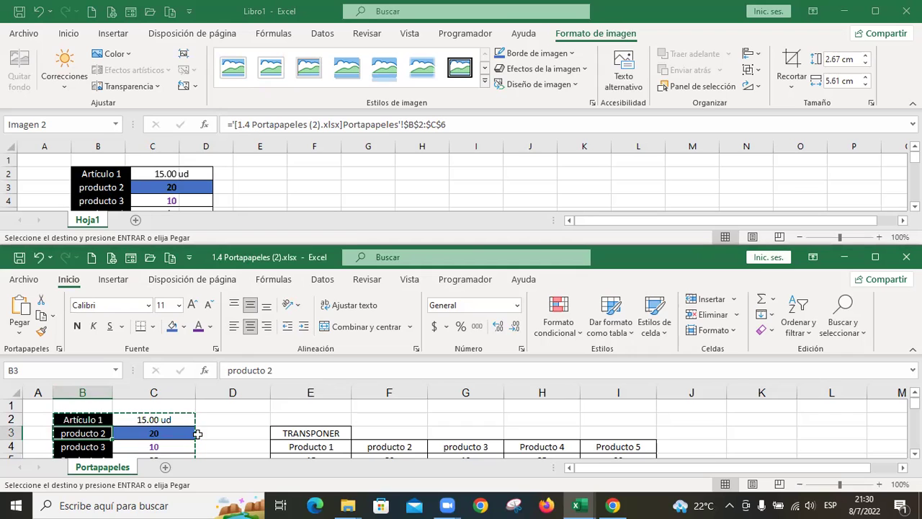
{"action": "type", "text": "Art"}
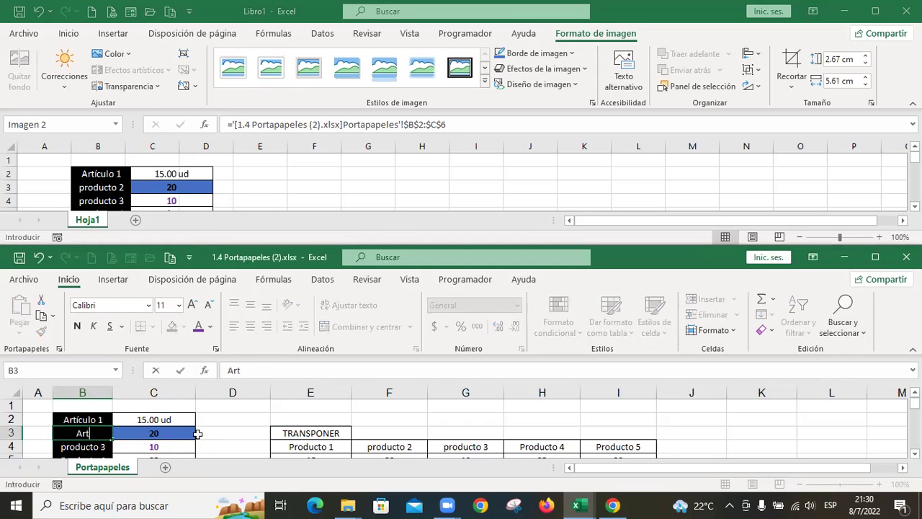
{"action": "type", "text": "ículo 2"}
{"action": "key", "text": "Return"}
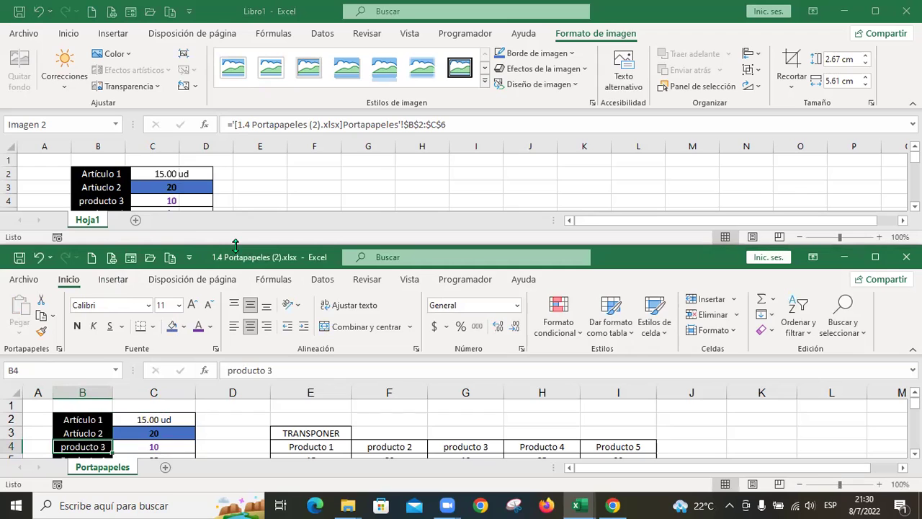
{"action": "left_click", "coordinate": [94, 431]}
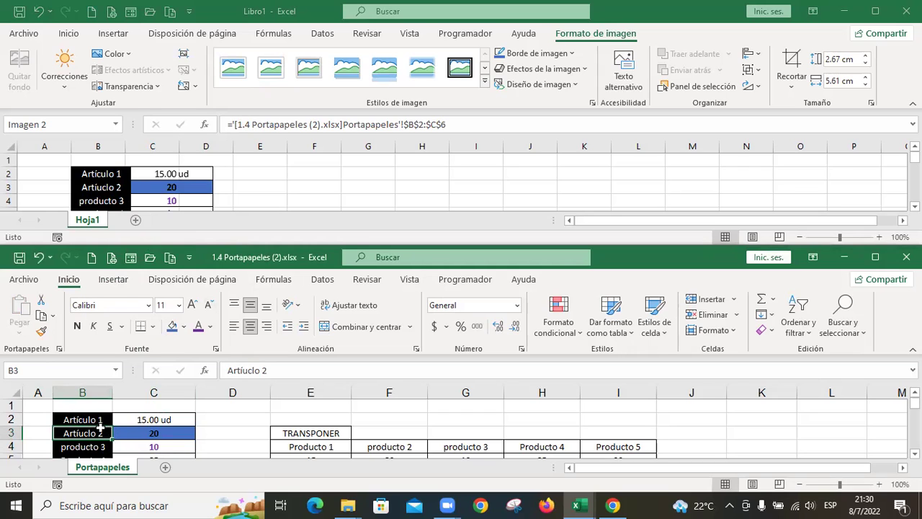
{"action": "left_click", "coordinate": [115, 186]}
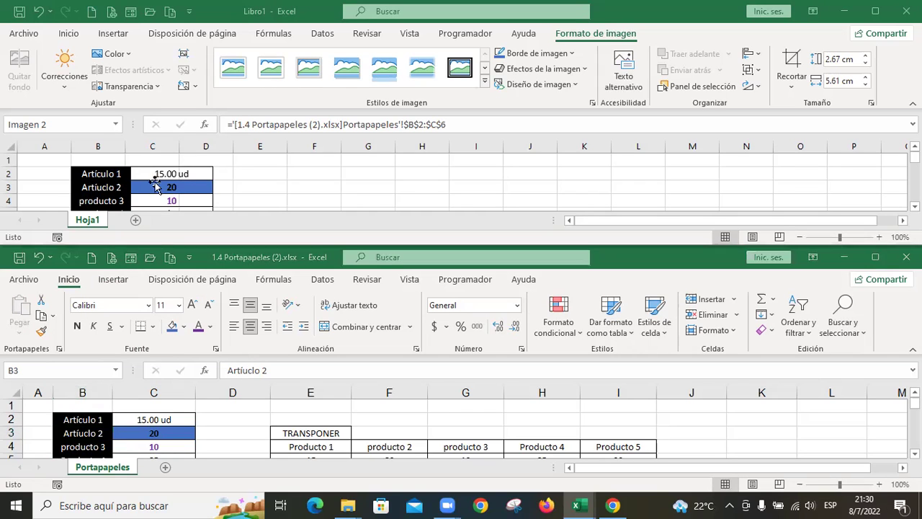
{"action": "left_click", "coordinate": [263, 187]}
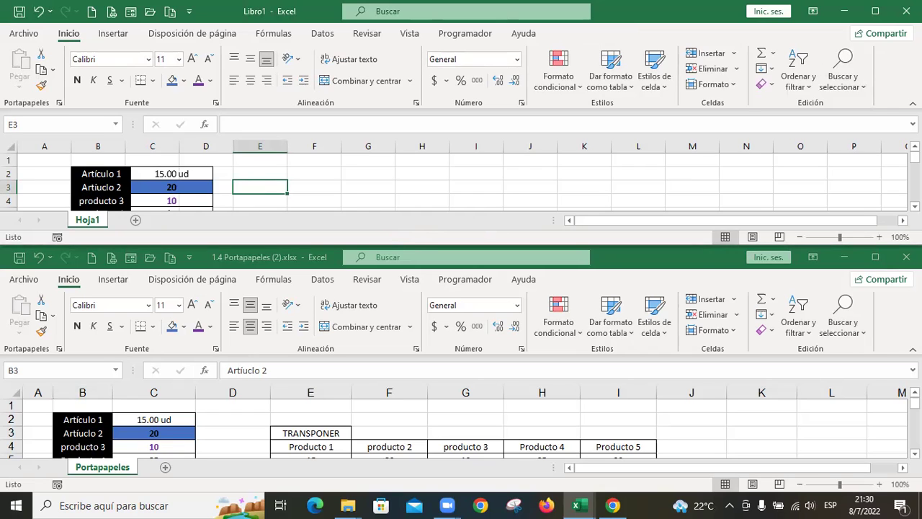
- Maximize the 1.4 Portapapeles (2).xlsx workbook window and go to cell E17
{"action": "left_click", "coordinate": [876, 261]}
{"action": "left_click", "coordinate": [285, 390]}
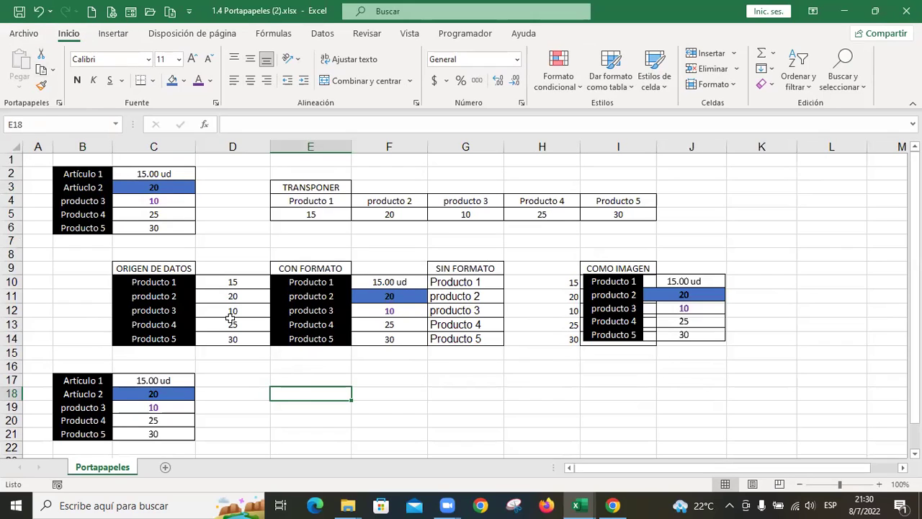
{"action": "left_click", "coordinate": [303, 379]}
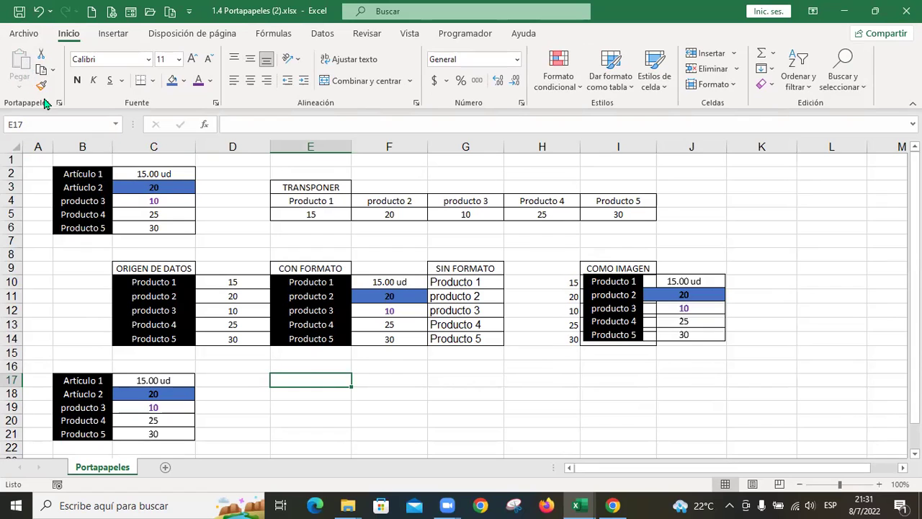
- Copy the product table B2:C6 and preview the Fórmulas paste option at E17 without applying it
{"action": "left_click_drag", "start_coordinate": [90, 174], "coordinate": [180, 231]}
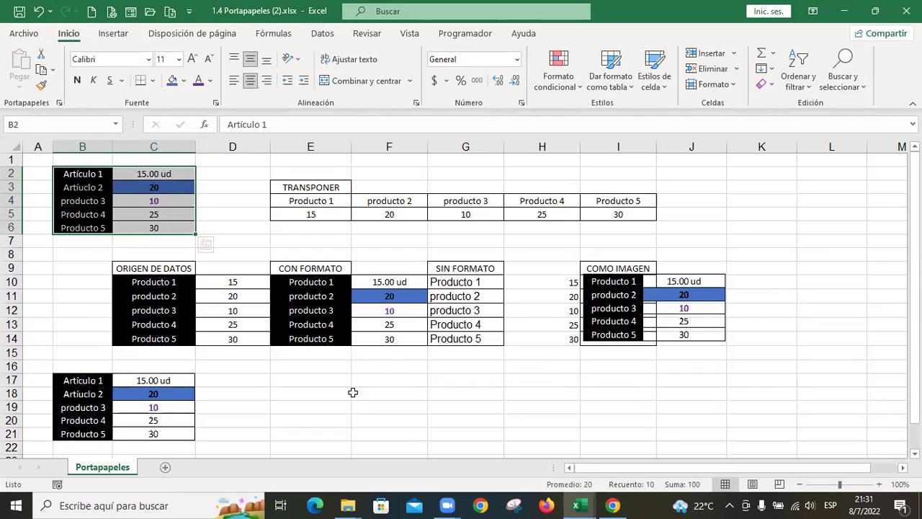
{"action": "key", "text": "ctrl+c"}
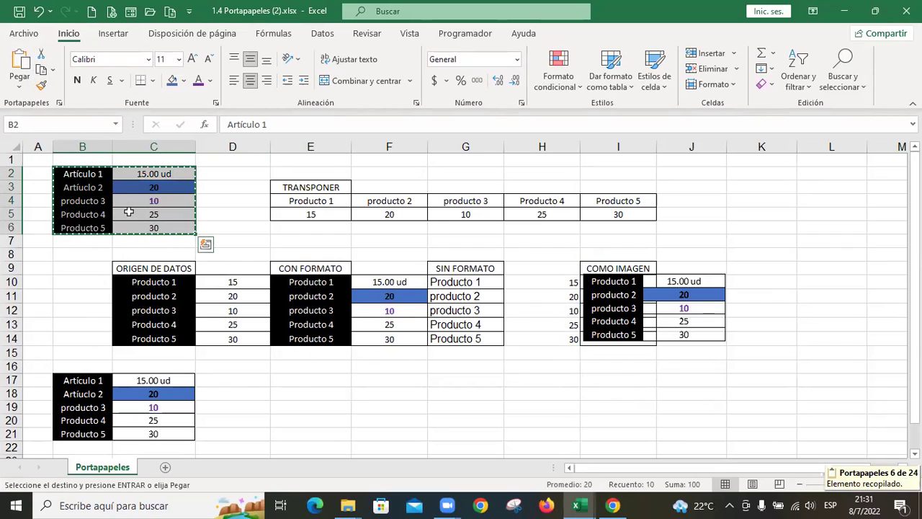
{"action": "left_click", "coordinate": [303, 379]}
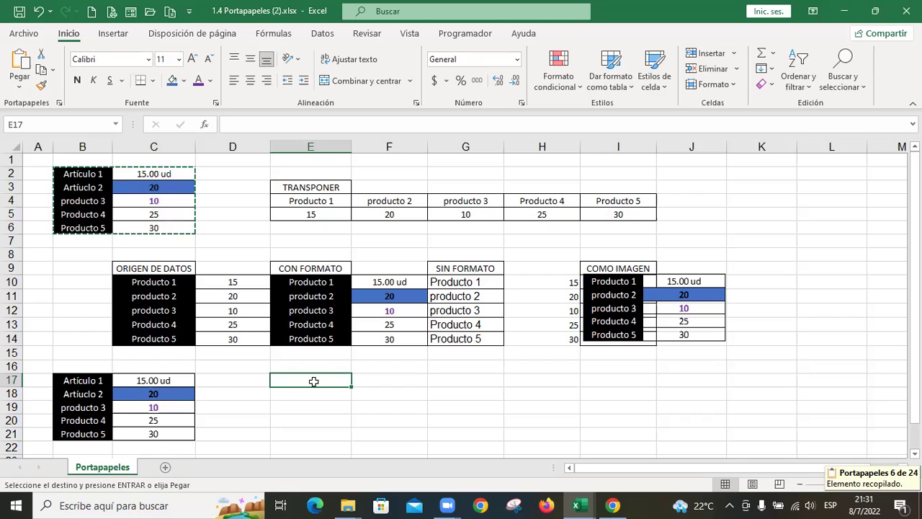
{"action": "left_click", "coordinate": [18, 89]}
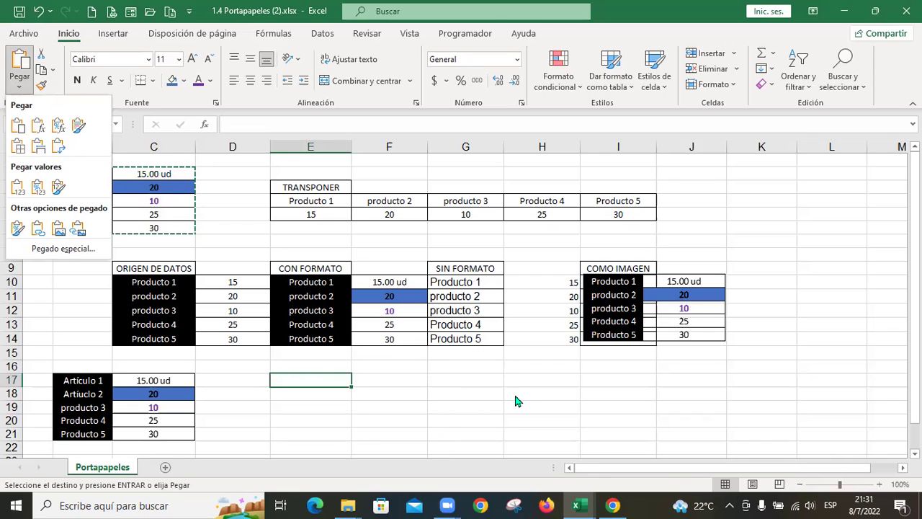
{"action": "key", "text": "Escape"}
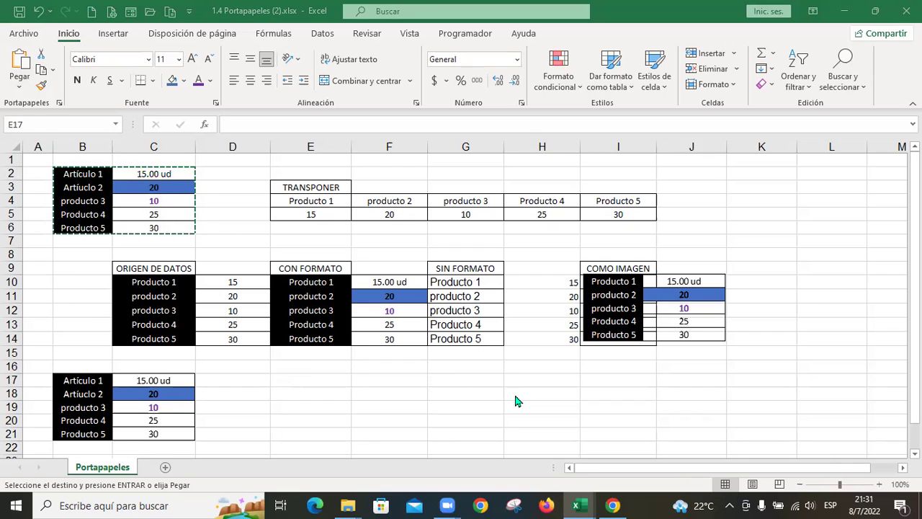
{"action": "left_click", "coordinate": [308, 377]}
{"action": "left_click", "coordinate": [311, 380]}
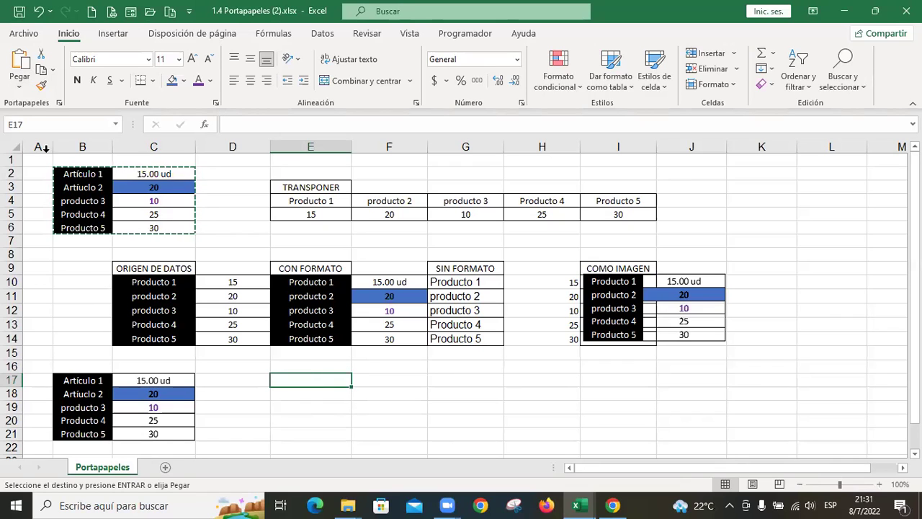
{"action": "left_click", "coordinate": [20, 88]}
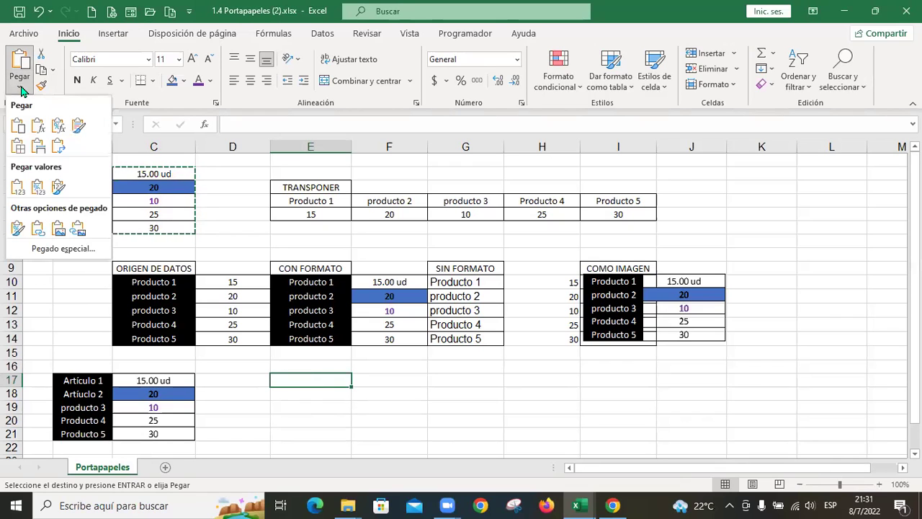
{"action": "left_click", "coordinate": [18, 127]}
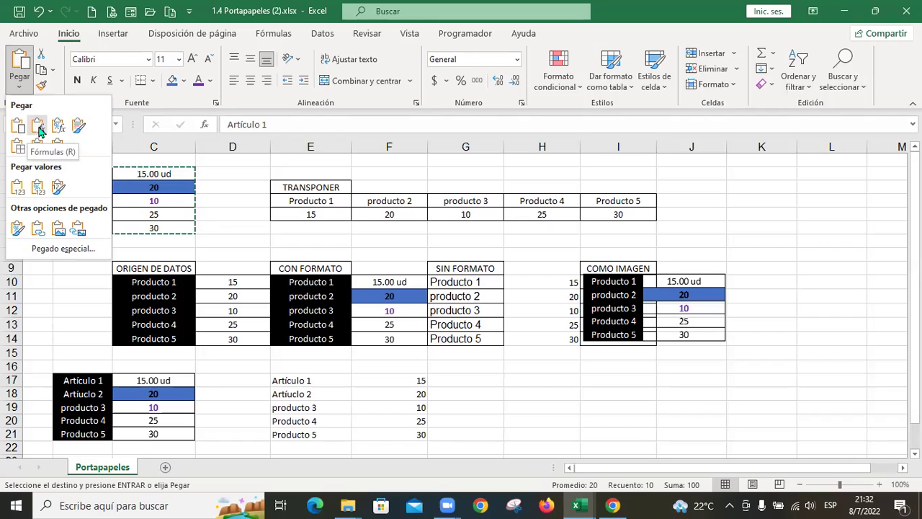
- Total the product quantities C2:C6 in cell C7 with the Suma function
{"action": "left_click", "coordinate": [166, 239]}
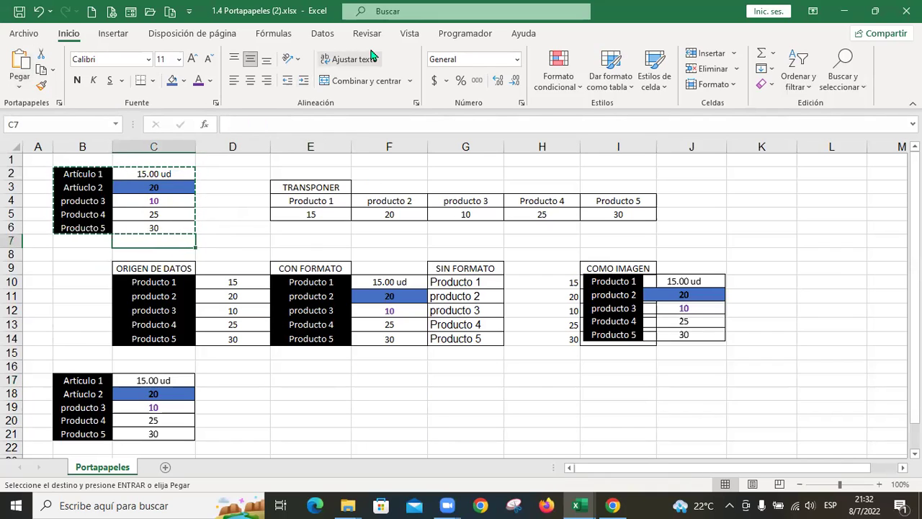
{"action": "left_click", "coordinate": [775, 55]}
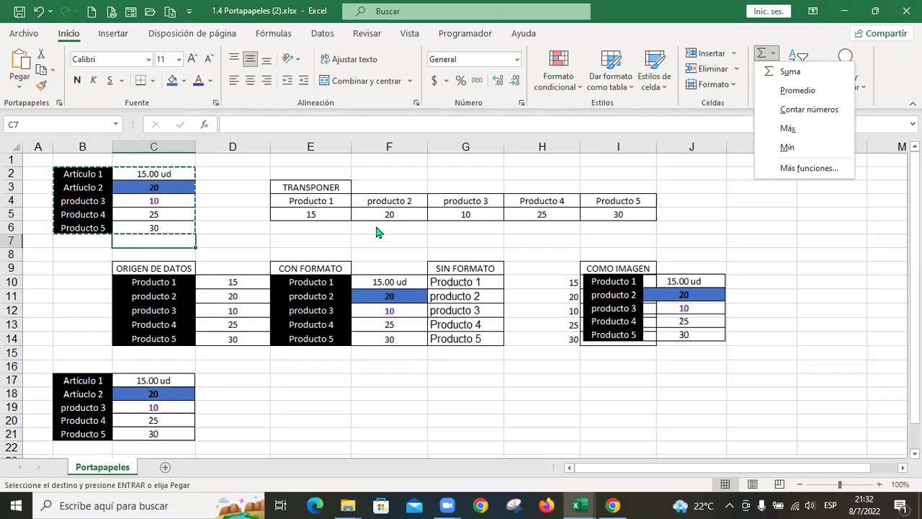
{"action": "left_click", "coordinate": [790, 73]}
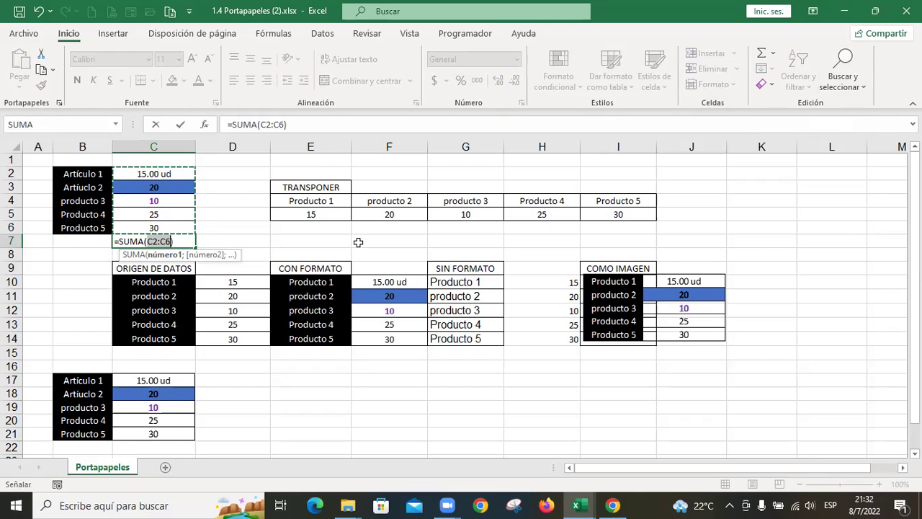
{"action": "key", "text": "Return"}
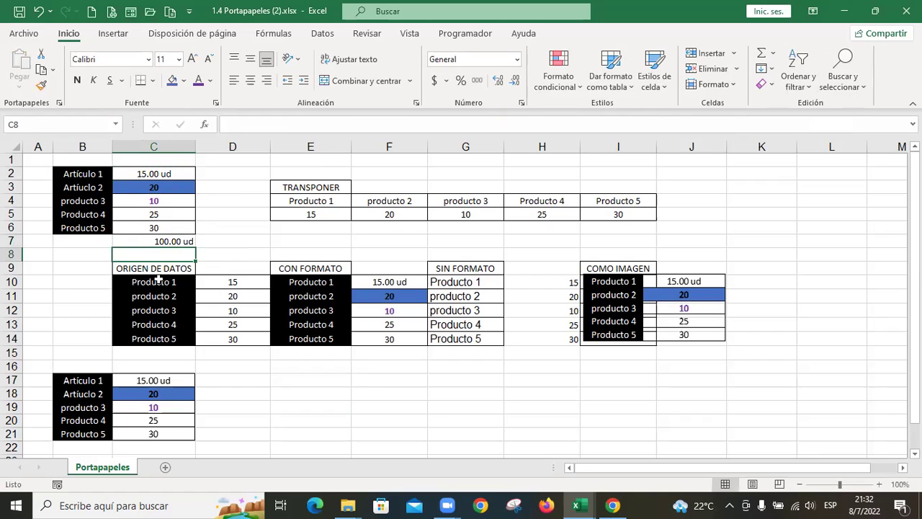
- Give the total in C7 the Número format and center it horizontally
{"action": "key", "text": "Up"}
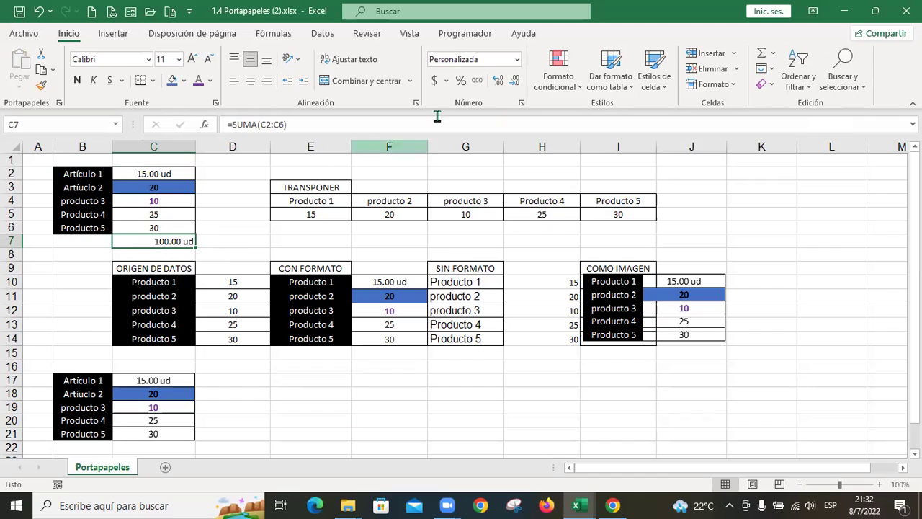
{"action": "left_click", "coordinate": [517, 60]}
{"action": "left_click", "coordinate": [488, 116]}
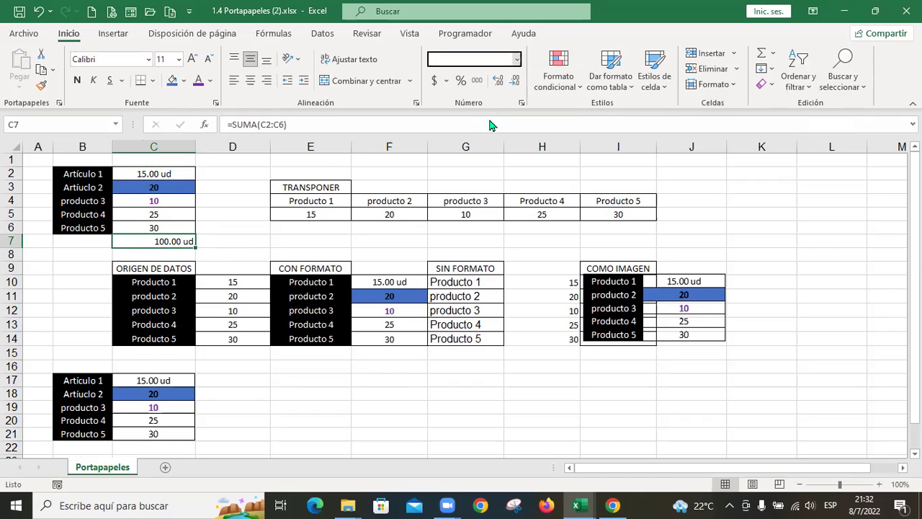
{"action": "left_click", "coordinate": [250, 80]}
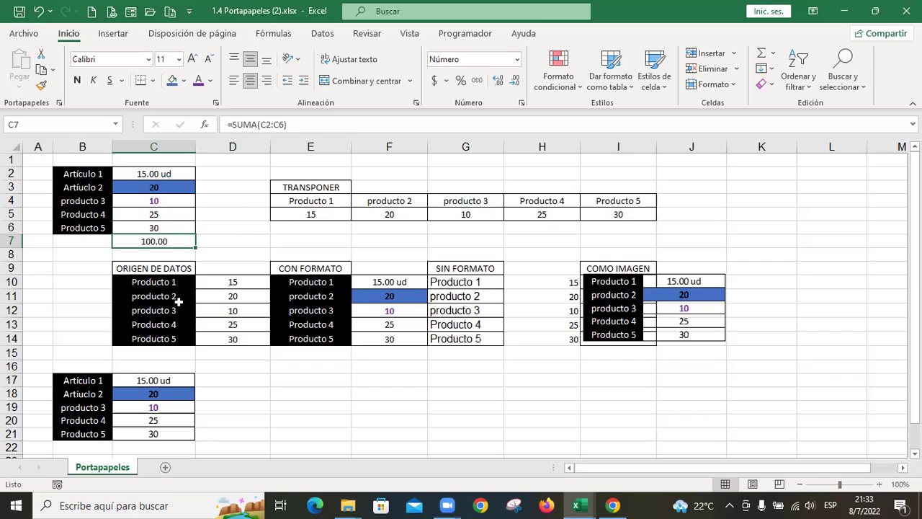
- Copy B2:C7, paste it at E17 as Fórmulas only, and compare the sum formulas in C7 and F22
{"action": "left_click", "coordinate": [302, 379]}
{"action": "left_click", "coordinate": [81, 173]}
{"action": "left_click_drag", "start_coordinate": [126, 173], "coordinate": [159, 242]}
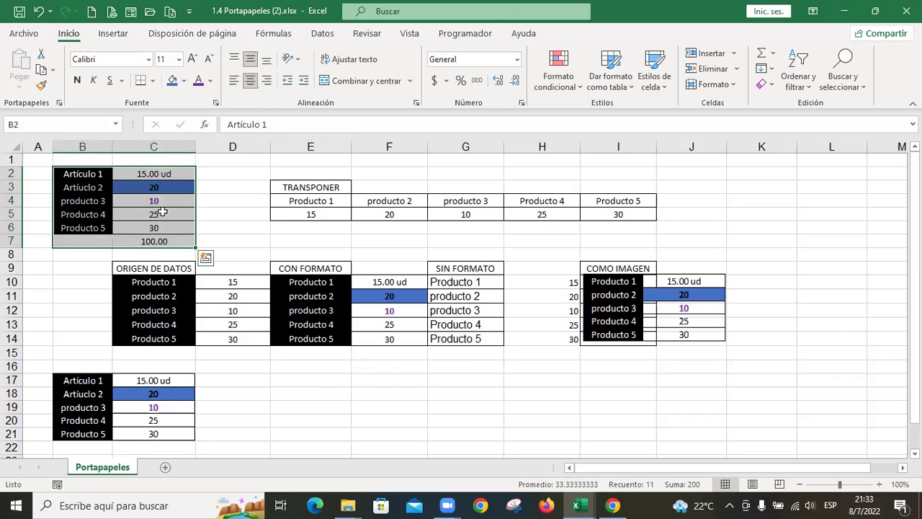
{"action": "key", "text": "ctrl+c"}
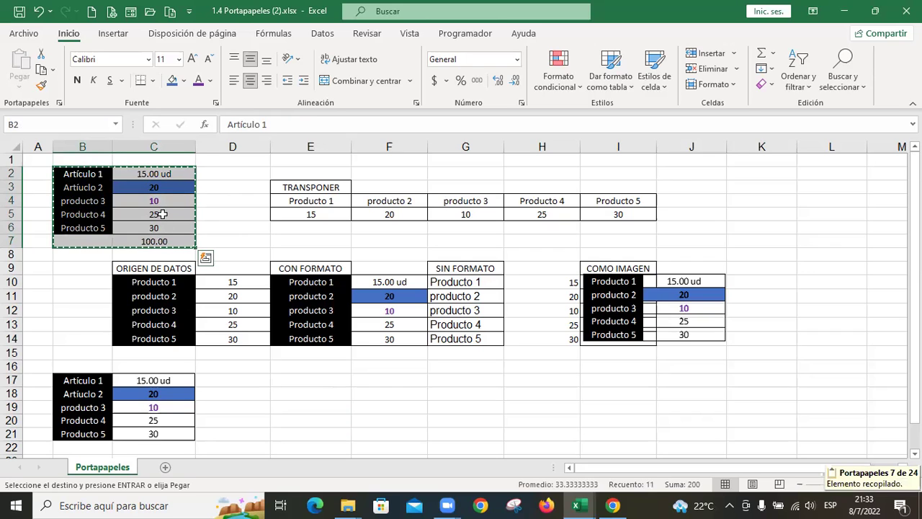
{"action": "left_click", "coordinate": [315, 380]}
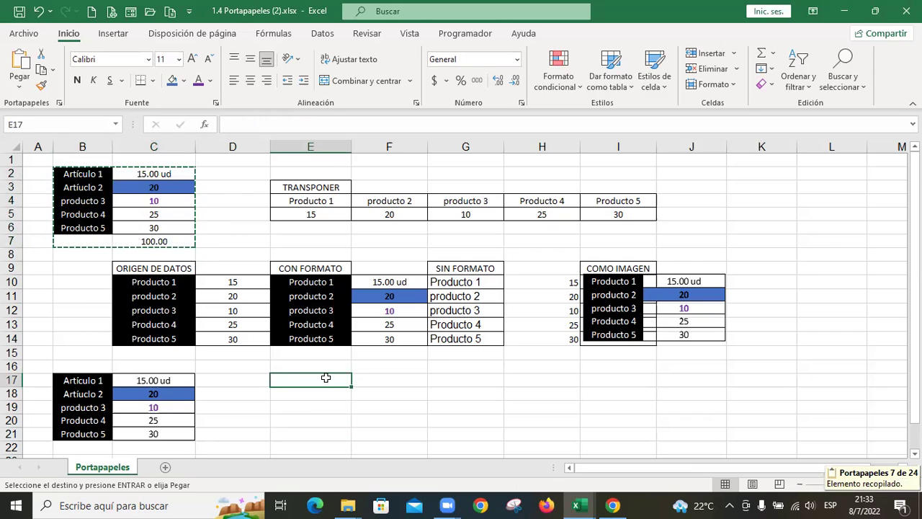
{"action": "left_click", "coordinate": [19, 90]}
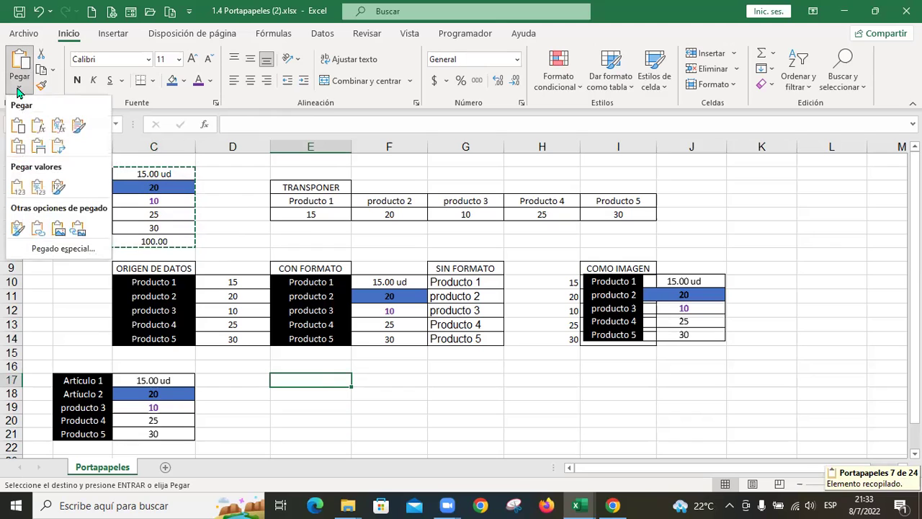
{"action": "left_click", "coordinate": [41, 133]}
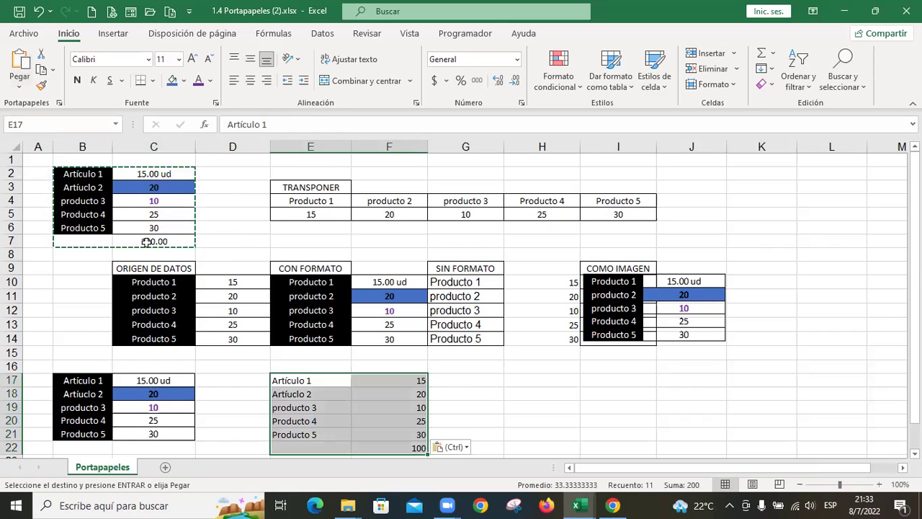
{"action": "left_click", "coordinate": [146, 242]}
{"action": "left_click", "coordinate": [389, 447]}
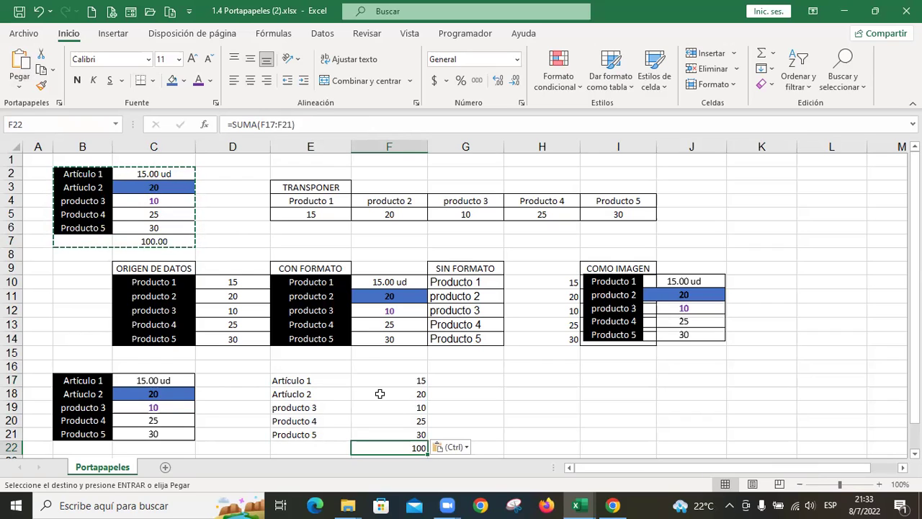
{"action": "left_click", "coordinate": [156, 240]}
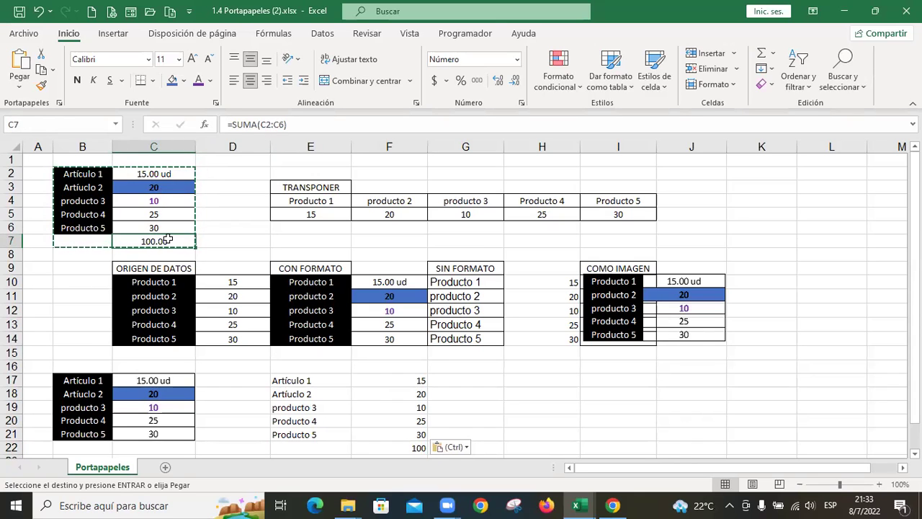
{"action": "key", "text": "ctrl+z"}
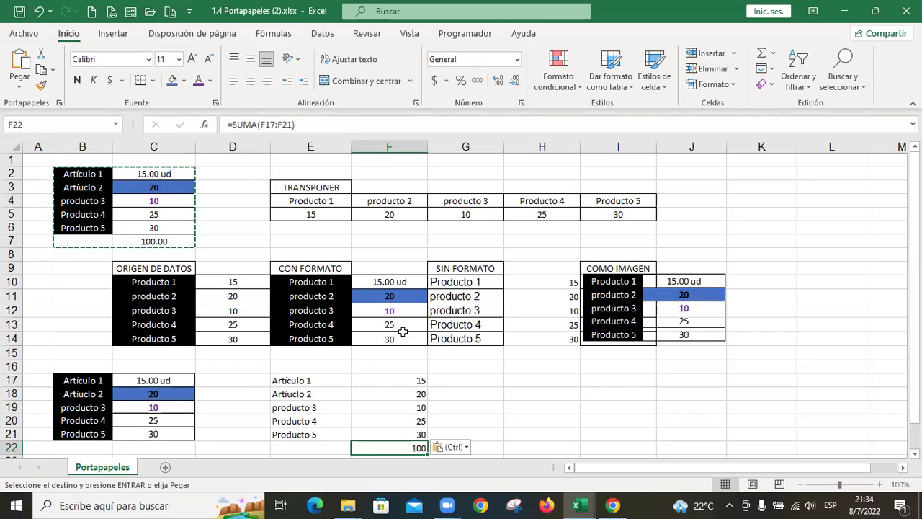
- Paste the copied B2:C7 range at H17 with formulas and number formatting, and check the total's formula in I22
{"action": "left_click", "coordinate": [533, 379]}
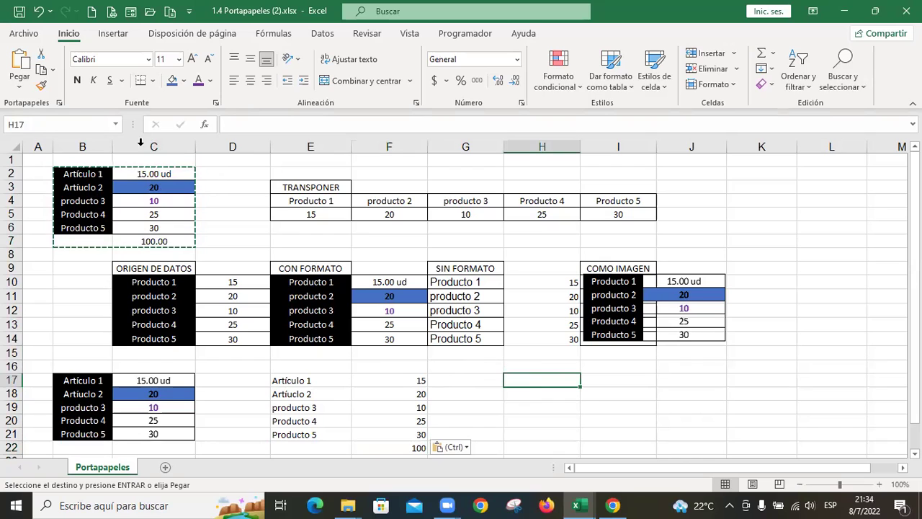
{"action": "left_click", "coordinate": [20, 87]}
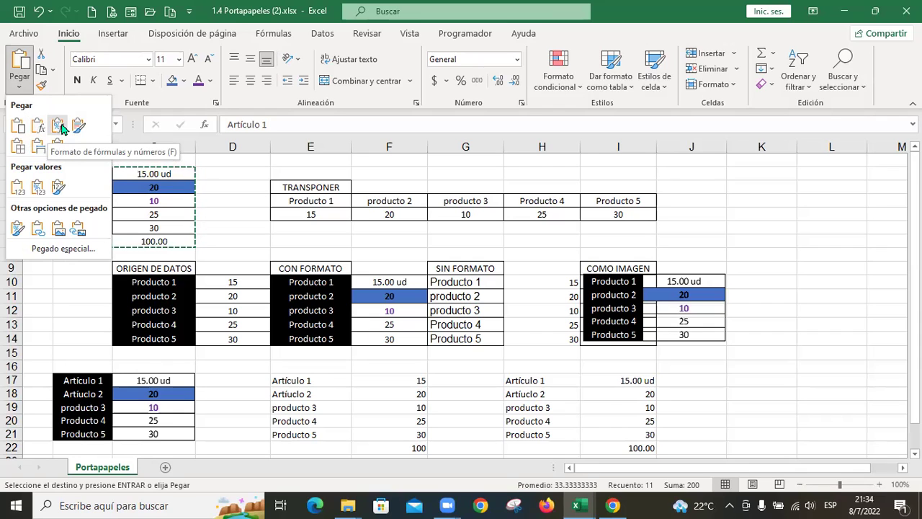
{"action": "left_click", "coordinate": [61, 127]}
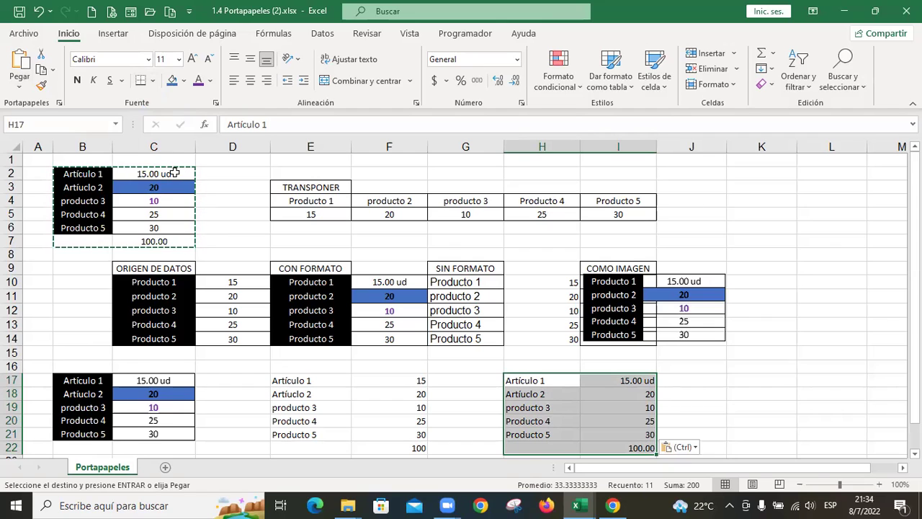
{"action": "scroll", "coordinate": [659, 393], "scroll_direction": "down", "scroll_amount": 2}
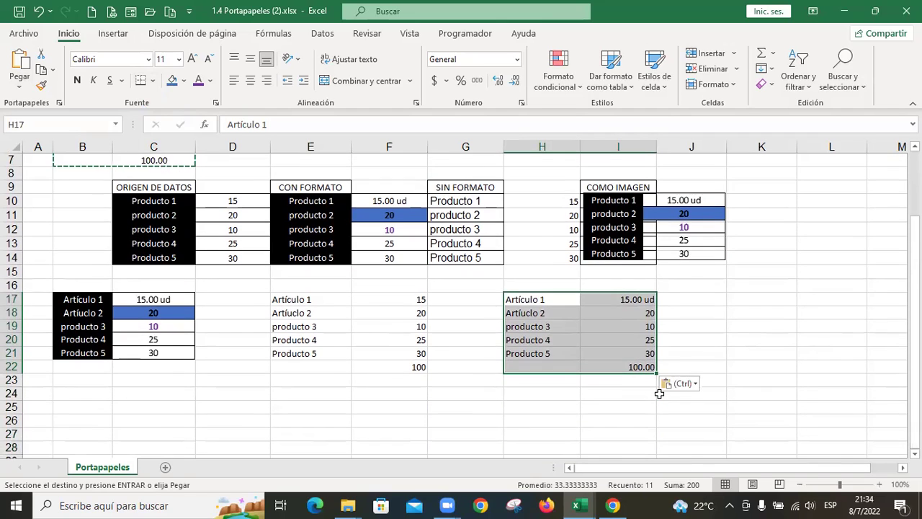
{"action": "left_click", "coordinate": [624, 366]}
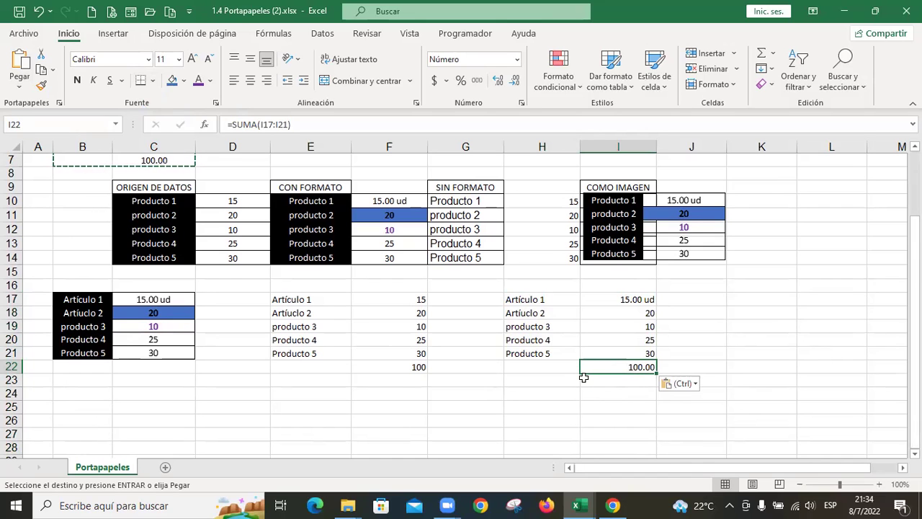
{"action": "scroll", "coordinate": [583, 377], "scroll_direction": "up", "scroll_amount": 2}
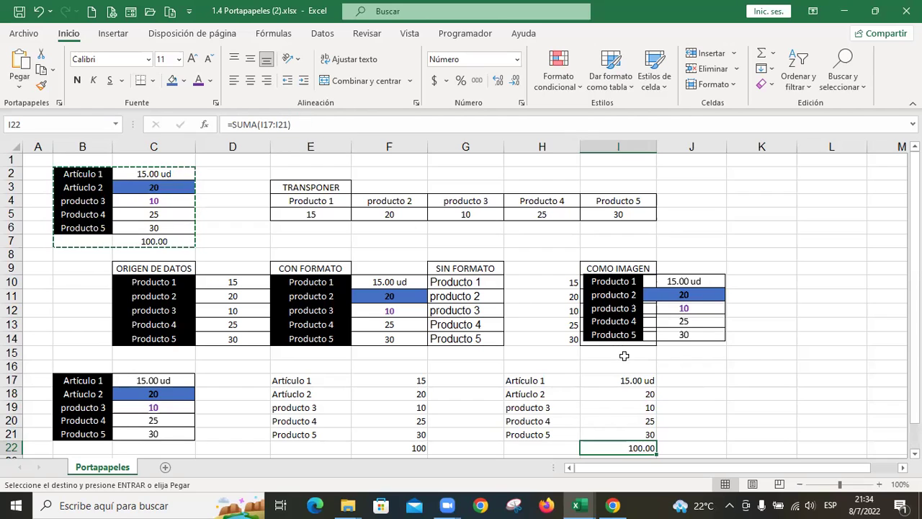
{"action": "left_click", "coordinate": [764, 383]}
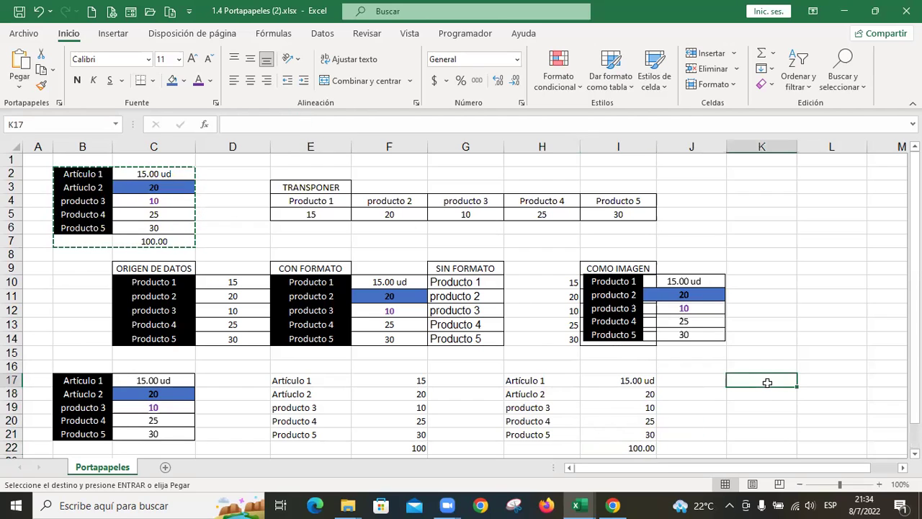
{"action": "left_click", "coordinate": [19, 88]}
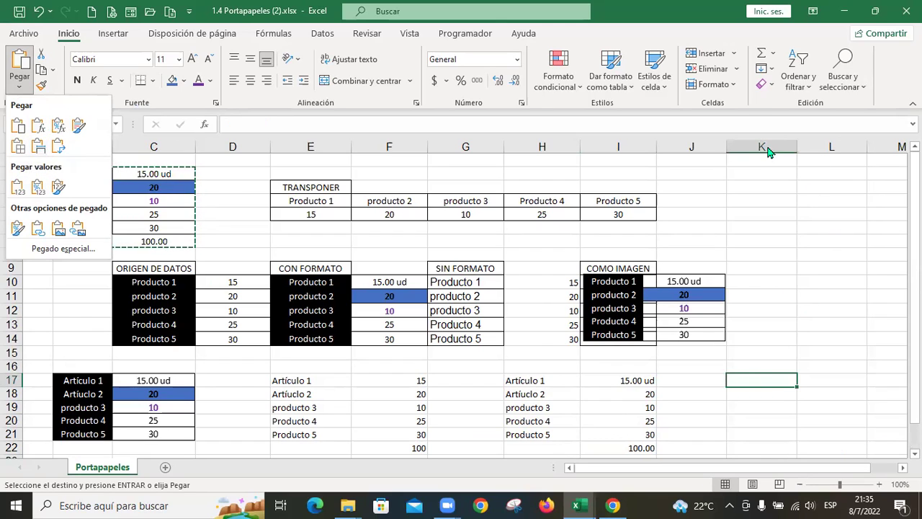
{"action": "key", "text": "Escape"}
- Narrow columns K through P together to one equal, smaller width
{"action": "left_click_drag", "start_coordinate": [769, 145], "coordinate": [897, 146]}
{"action": "left_click_drag", "start_coordinate": [811, 147], "coordinate": [768, 161]}
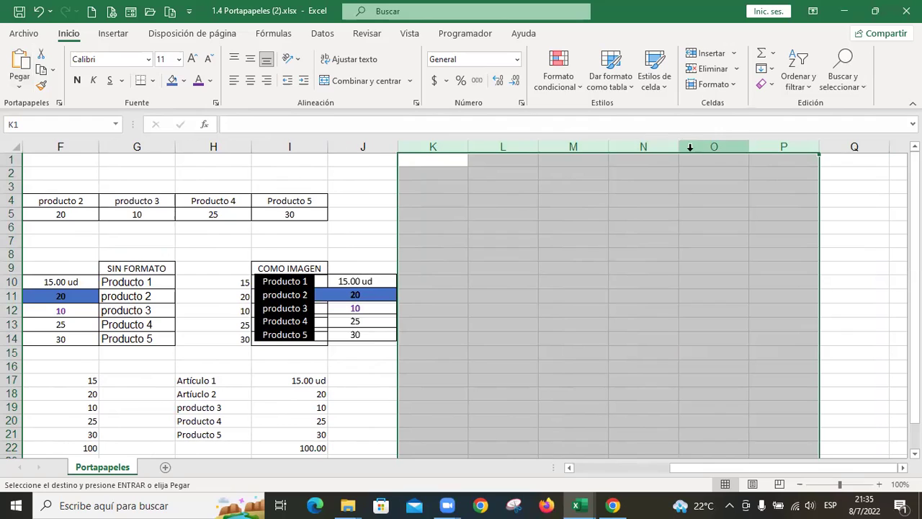
{"action": "left_click_drag", "start_coordinate": [679, 147], "coordinate": [644, 149]}
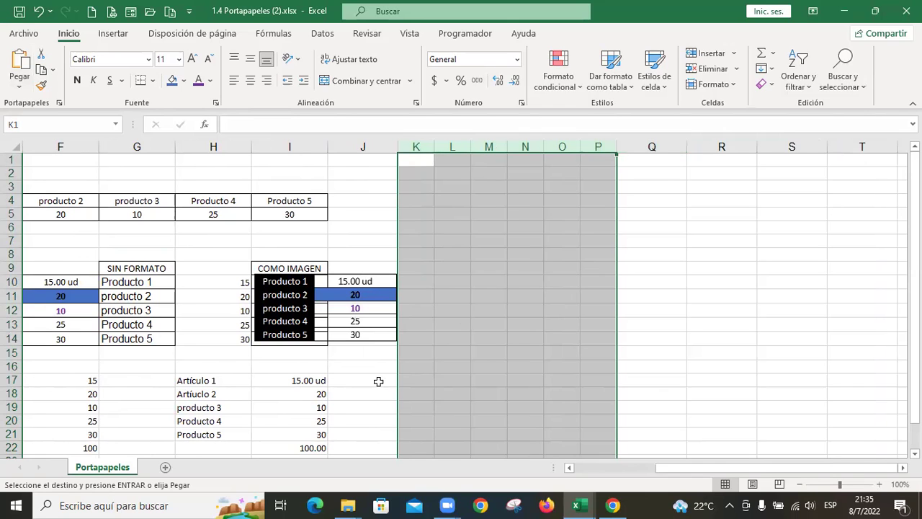
- Paste the copied B2:C7 range at K17 while keeping the source column widths
{"action": "left_click", "coordinate": [416, 380]}
{"action": "left_click_drag", "start_coordinate": [715, 470], "coordinate": [627, 472]}
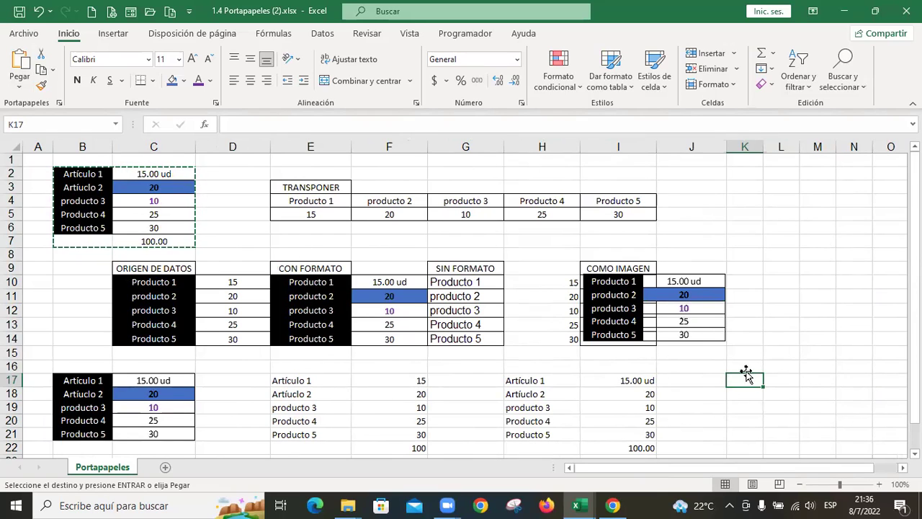
{"action": "left_click", "coordinate": [22, 88]}
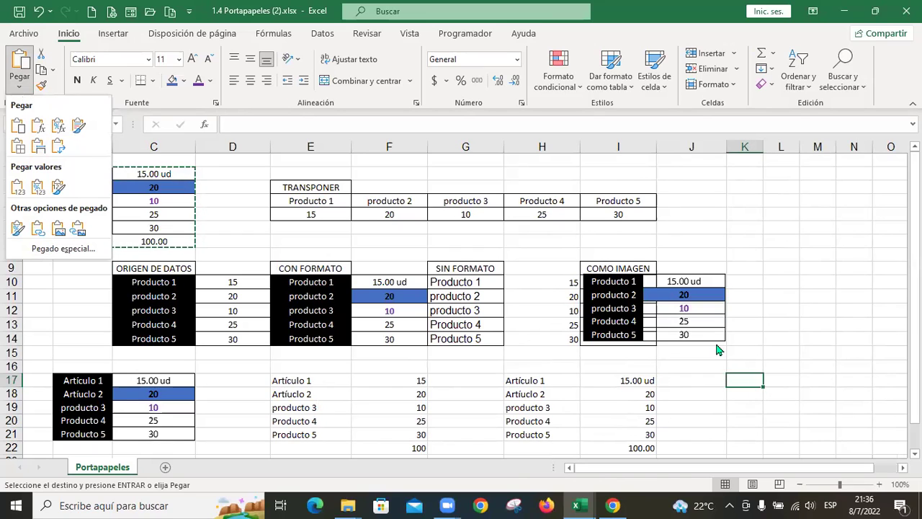
{"action": "left_click", "coordinate": [38, 147]}
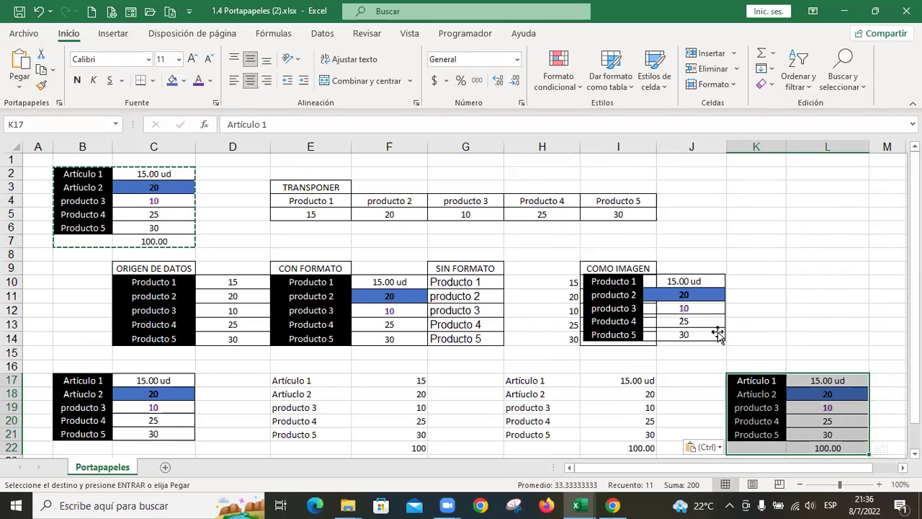
{"action": "left_click", "coordinate": [20, 88]}
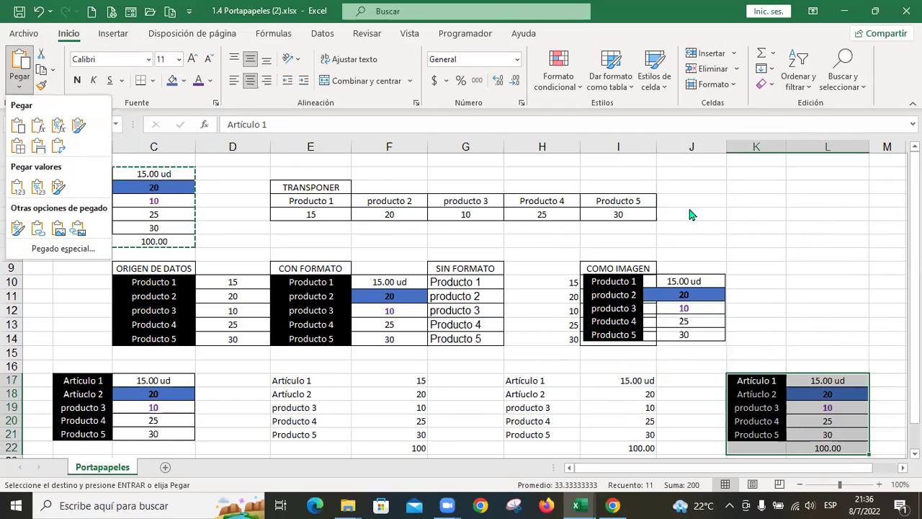
{"action": "left_click", "coordinate": [746, 211]}
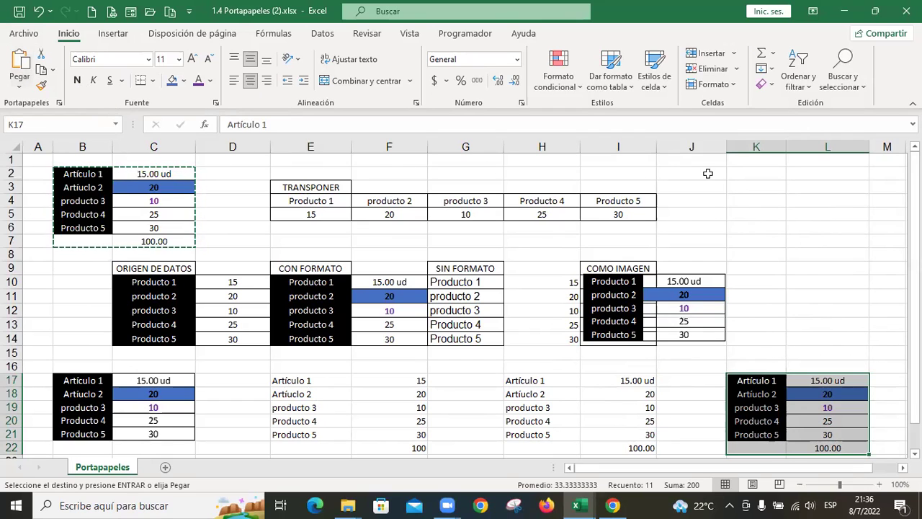
- Paste the copied range at K2 as values only and check the content of the total in L7
{"action": "left_click", "coordinate": [761, 178]}
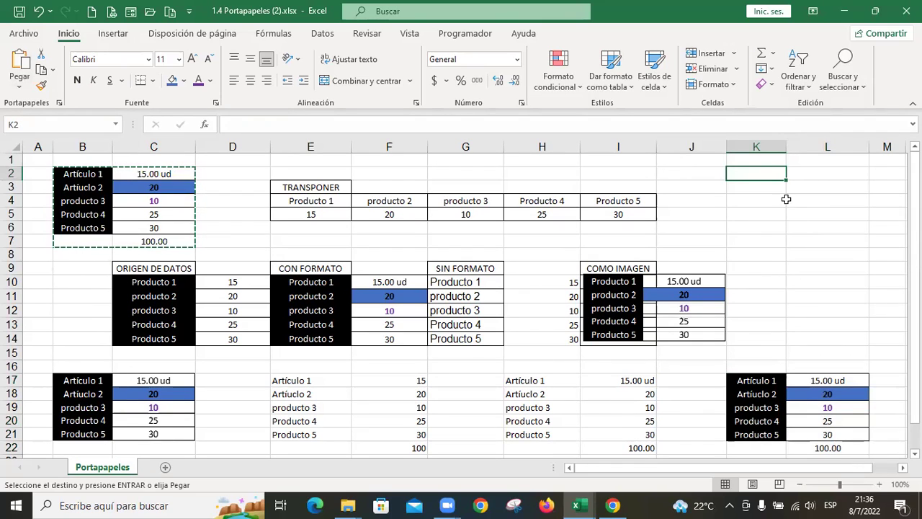
{"action": "left_click", "coordinate": [18, 85]}
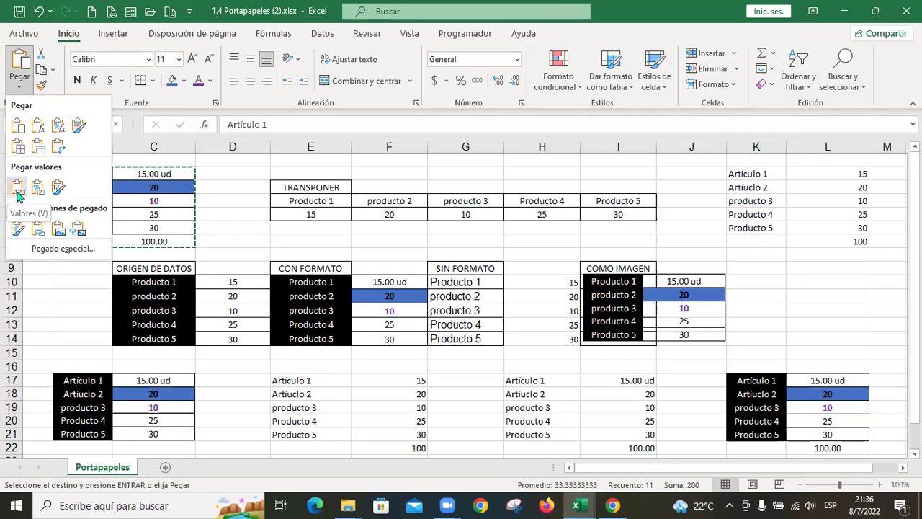
{"action": "left_click", "coordinate": [18, 189]}
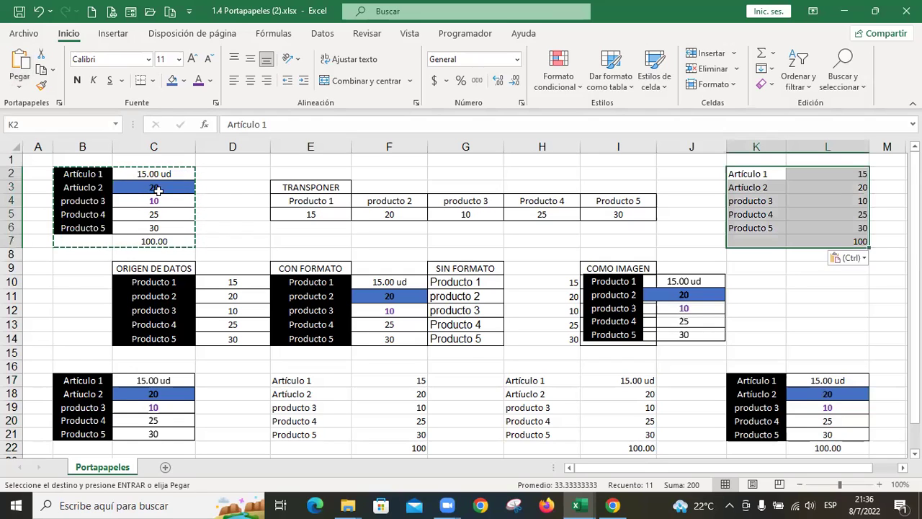
{"action": "left_click", "coordinate": [839, 240]}
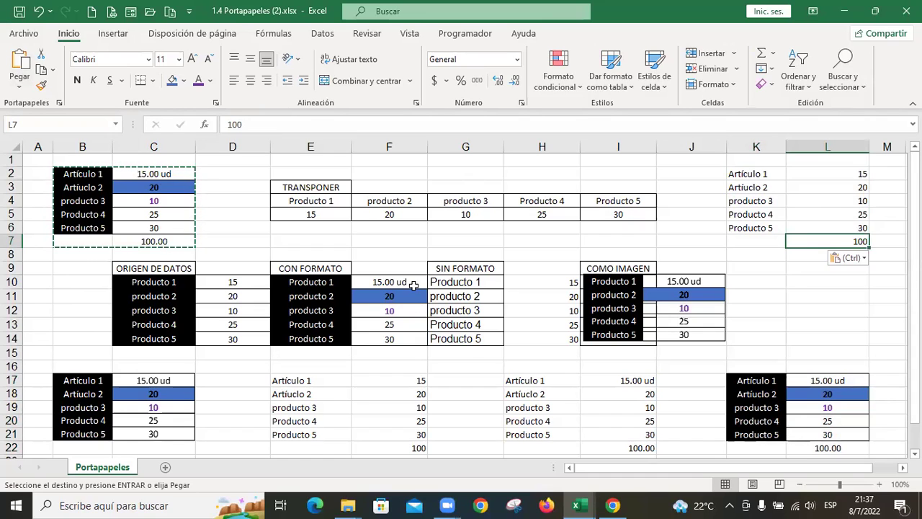
- Add a new sheet and paste the copied table there at B2 with all its contents and formatting
{"action": "left_click", "coordinate": [165, 468]}
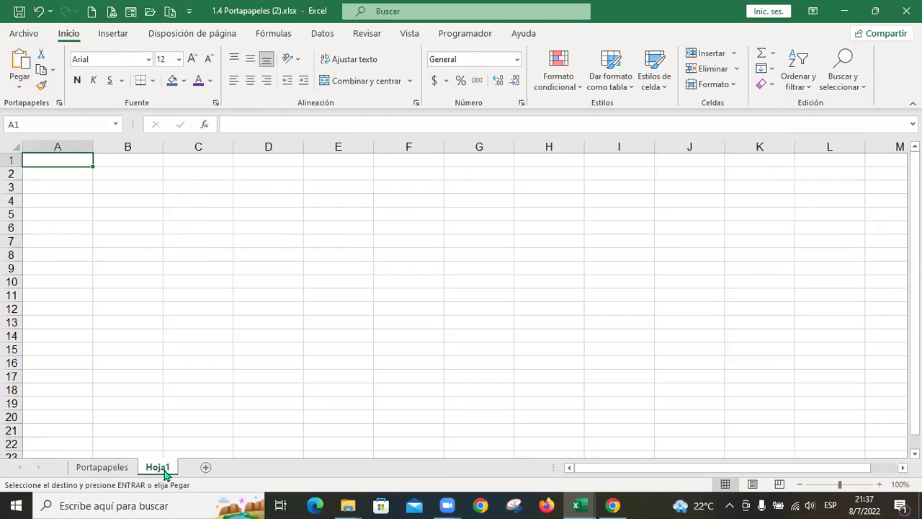
{"action": "left_click", "coordinate": [113, 169]}
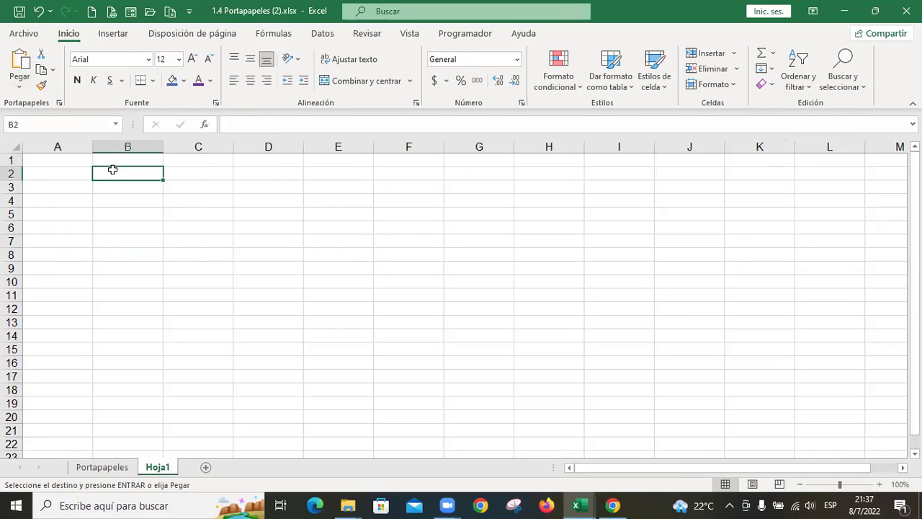
{"action": "key", "text": "ctrl+v"}
{"action": "scroll", "coordinate": [352, 329], "scroll_direction": "up", "scroll_amount": 1, "text": "ctrl"}
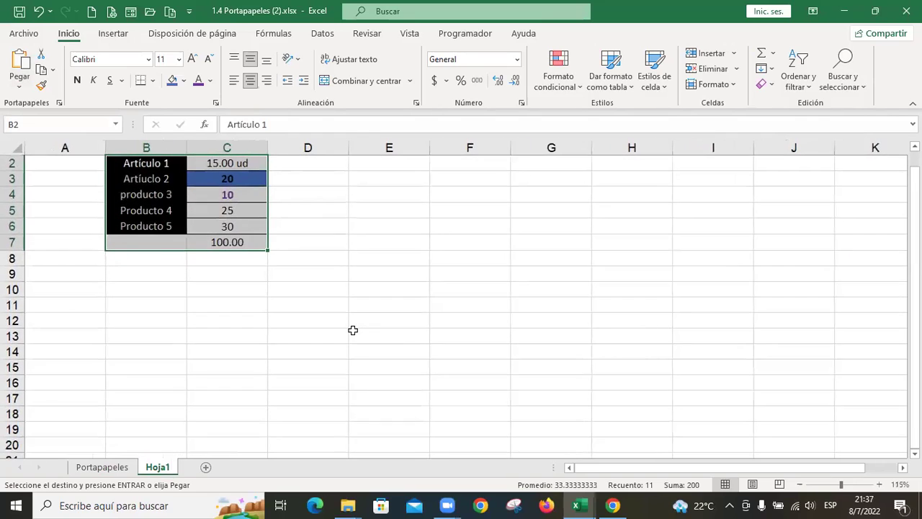
{"action": "key", "text": "ctrl+Home"}
- Paste the copied table at E2 of Hoja1 as values with number formatting
{"action": "left_click", "coordinate": [397, 182]}
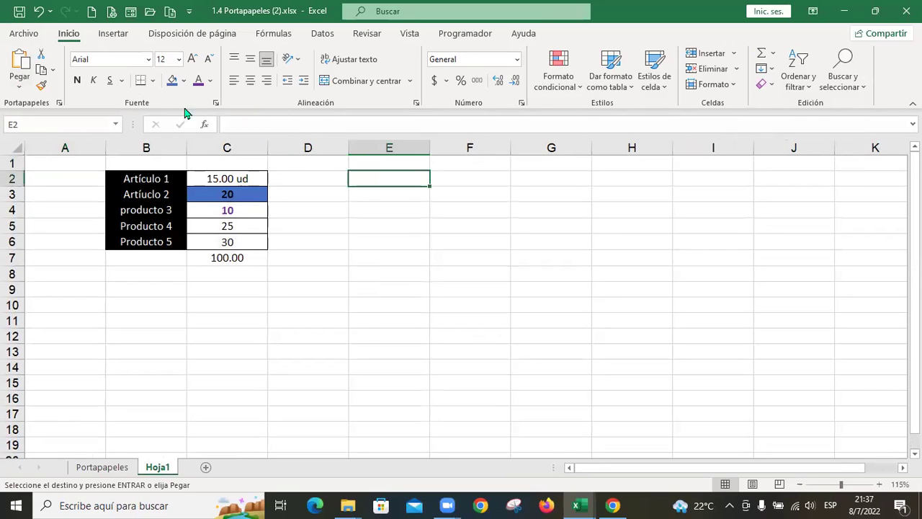
{"action": "left_click", "coordinate": [18, 90]}
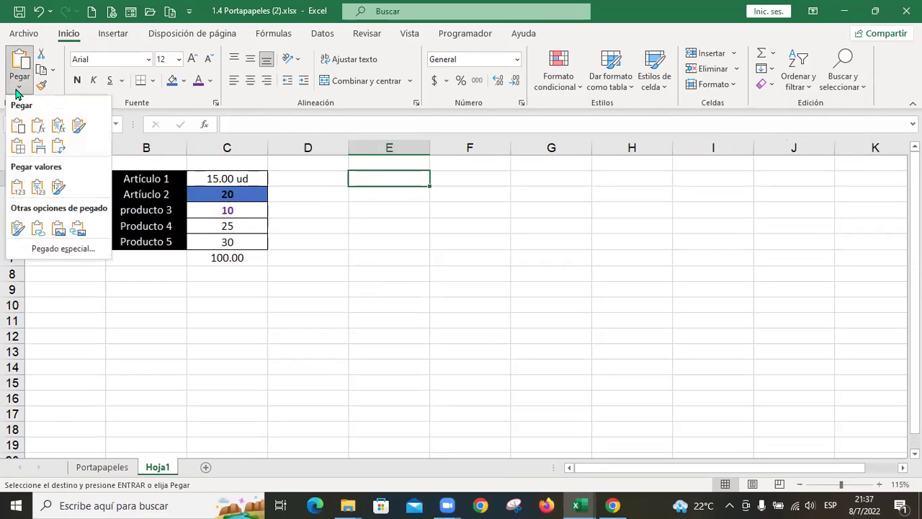
{"action": "left_click", "coordinate": [36, 189]}
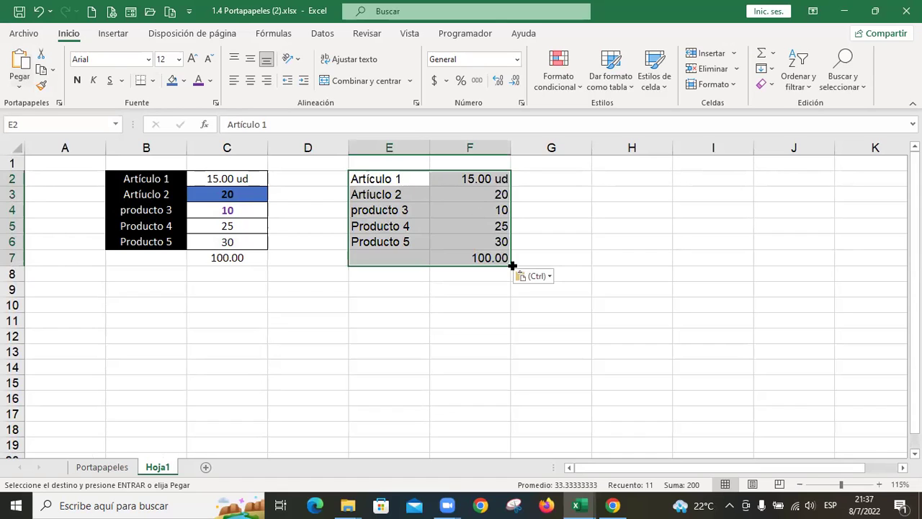
- Paste the copied table at H2 as values with source formatting, and compare the totals in I7 and F7
{"action": "left_click", "coordinate": [650, 176]}
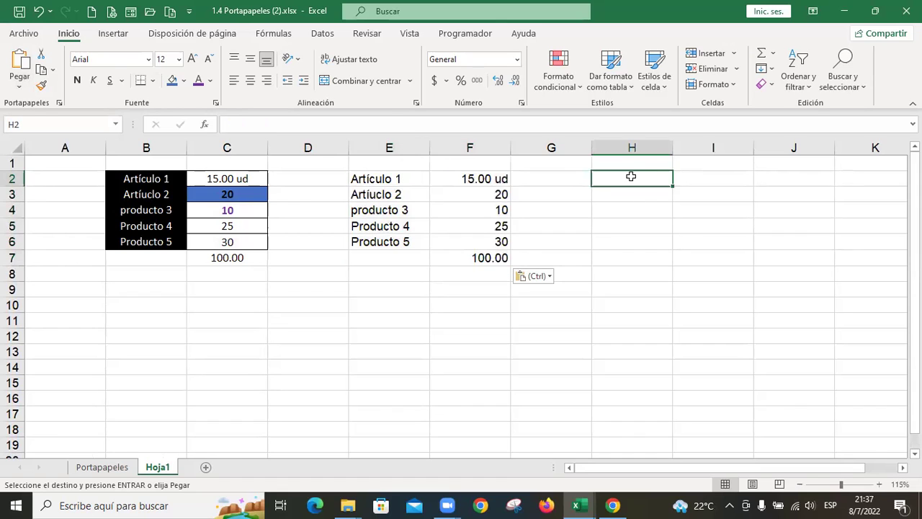
{"action": "left_click", "coordinate": [16, 87]}
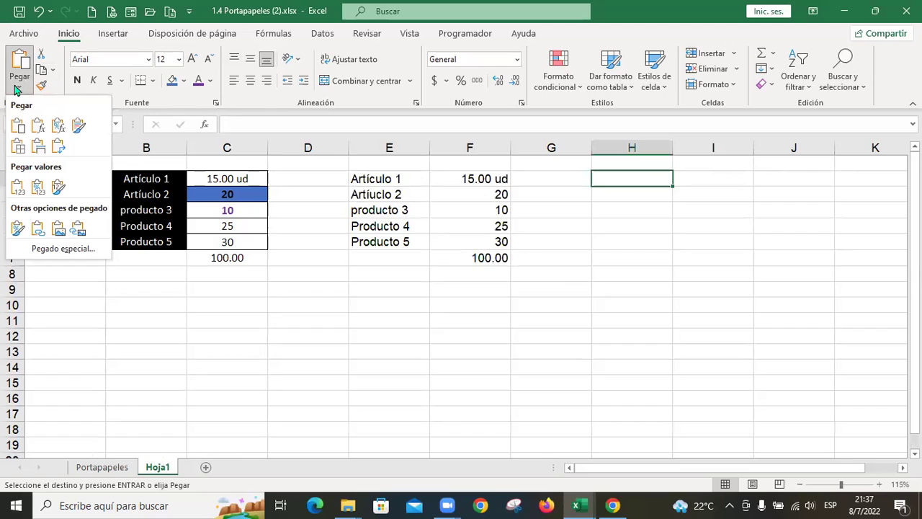
{"action": "left_click", "coordinate": [60, 188]}
{"action": "left_click", "coordinate": [713, 258]}
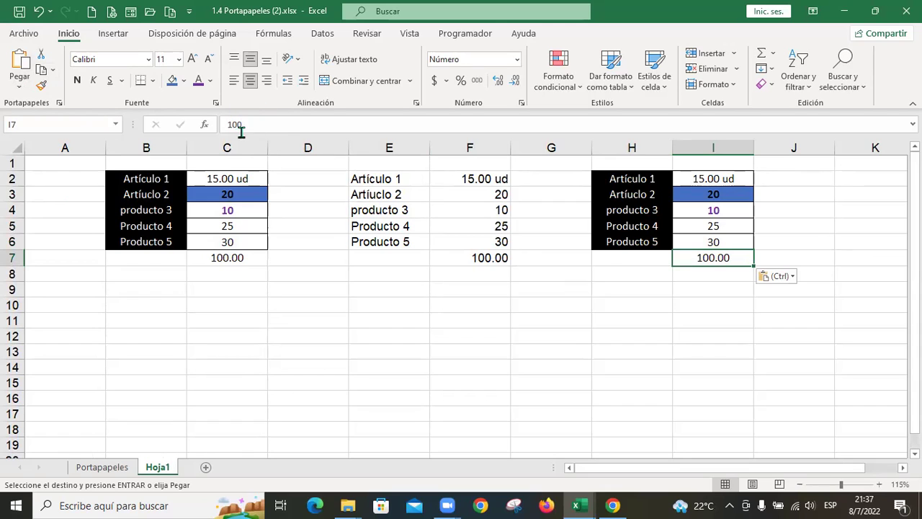
{"action": "left_click", "coordinate": [479, 258]}
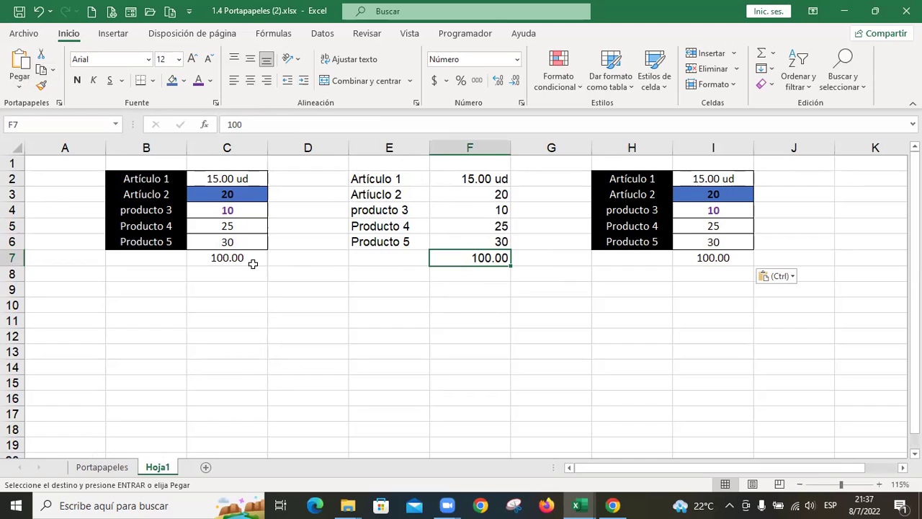
- Copy B2:C7 on Hoja1 and paste only its formatting at B10
{"action": "left_click", "coordinate": [164, 307]}
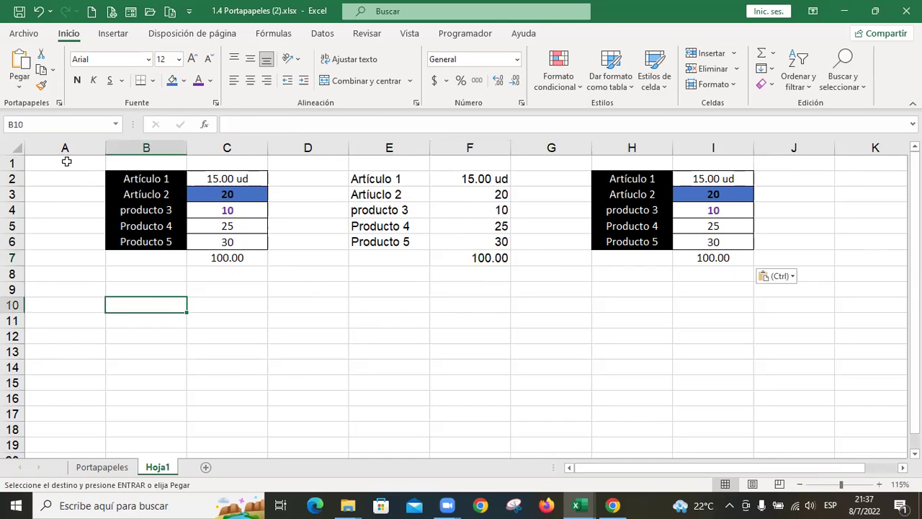
{"action": "left_click_drag", "start_coordinate": [132, 177], "coordinate": [241, 250]}
{"action": "key", "text": "ctrl+c"}
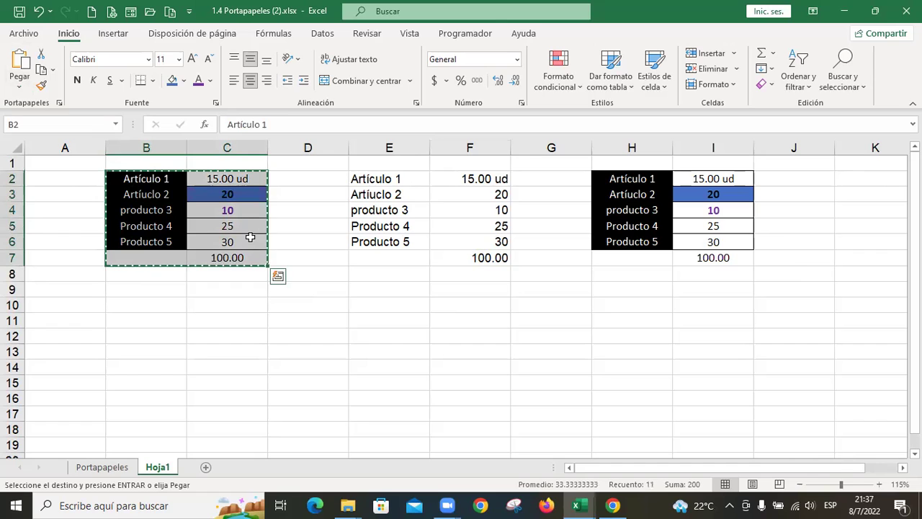
{"action": "left_click", "coordinate": [159, 308]}
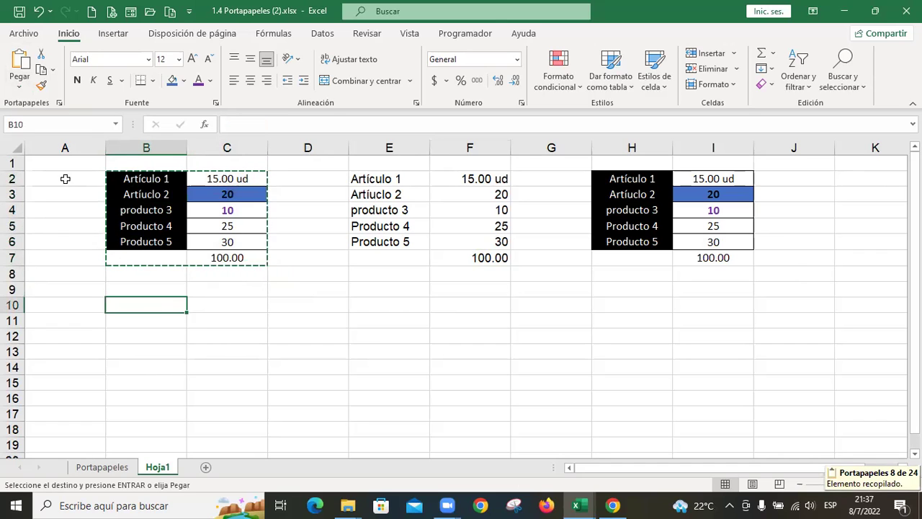
{"action": "left_click", "coordinate": [21, 91]}
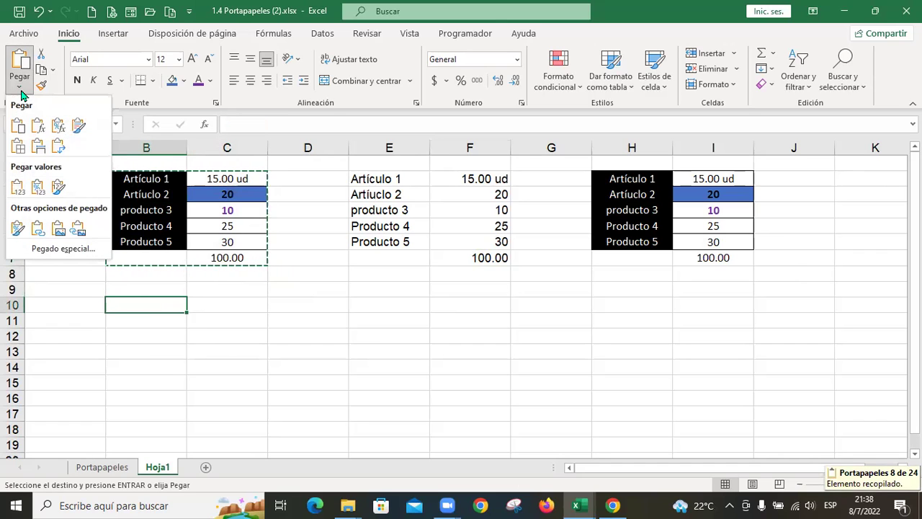
{"action": "left_click", "coordinate": [18, 229]}
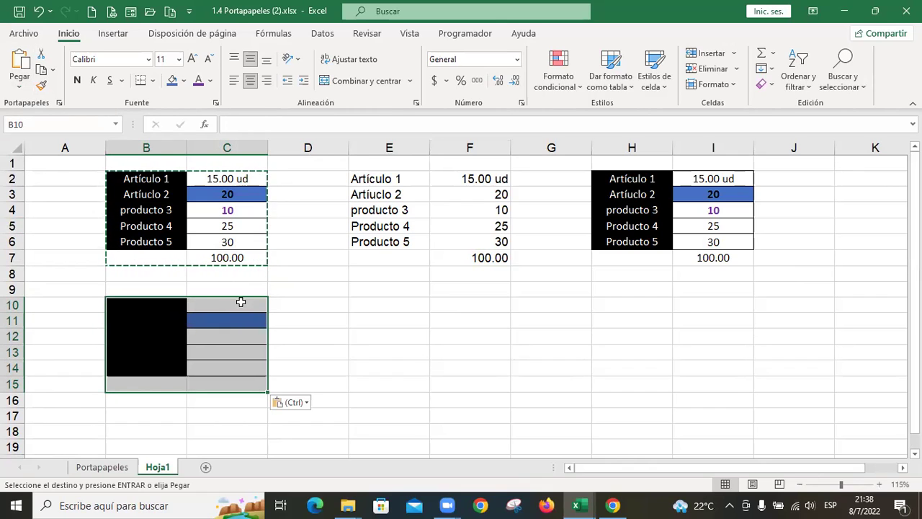
{"action": "left_click", "coordinate": [239, 394]}
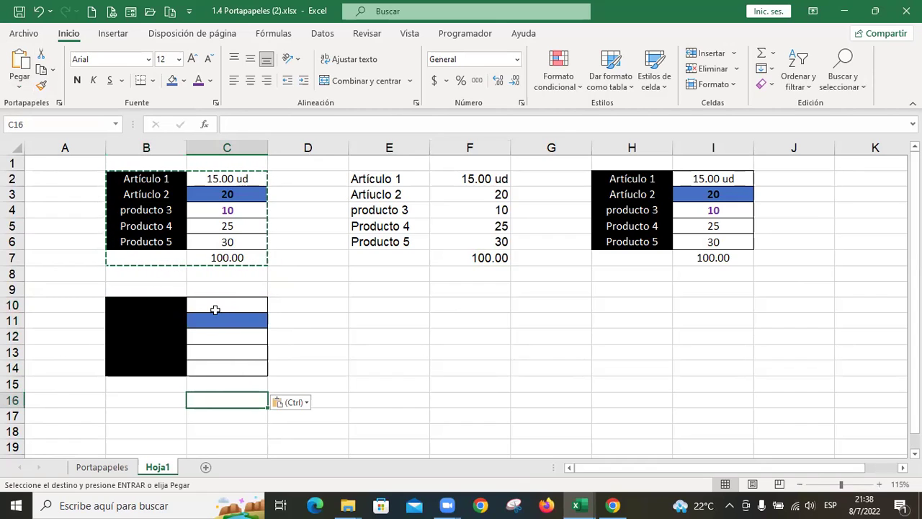
- Paste the copied B2:C7 range at E10 as links to the source cells
{"action": "left_click", "coordinate": [407, 305]}
{"action": "left_click", "coordinate": [21, 87]}
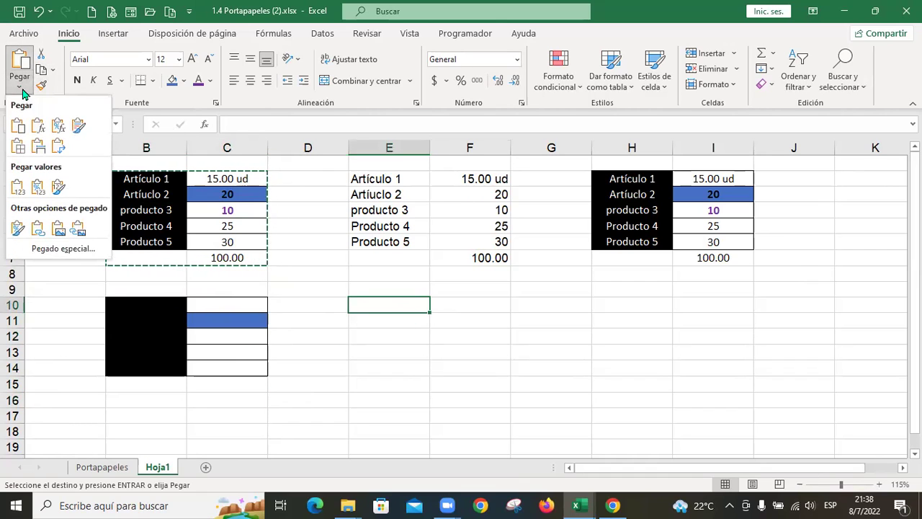
{"action": "left_click", "coordinate": [37, 230]}
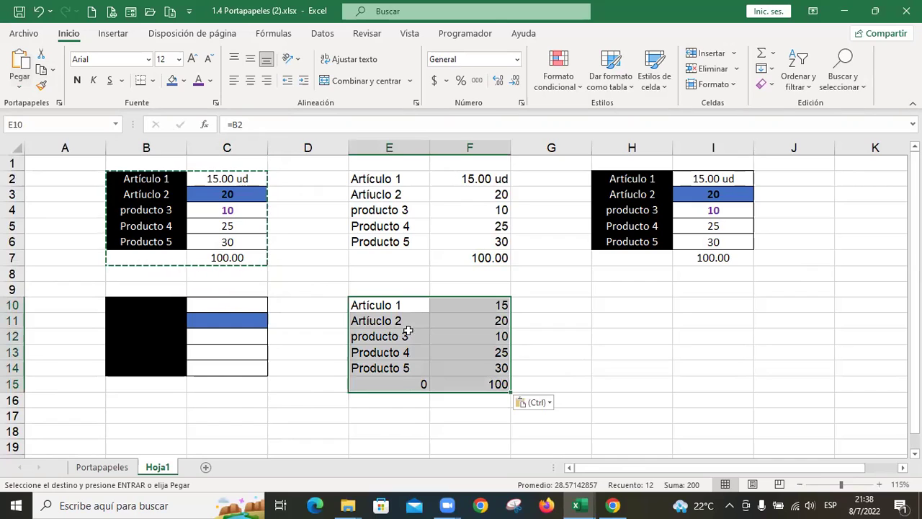
- Examine the link formulas in the product and quantity cells of the linked table in E10:F14
{"action": "left_click", "coordinate": [404, 305]}
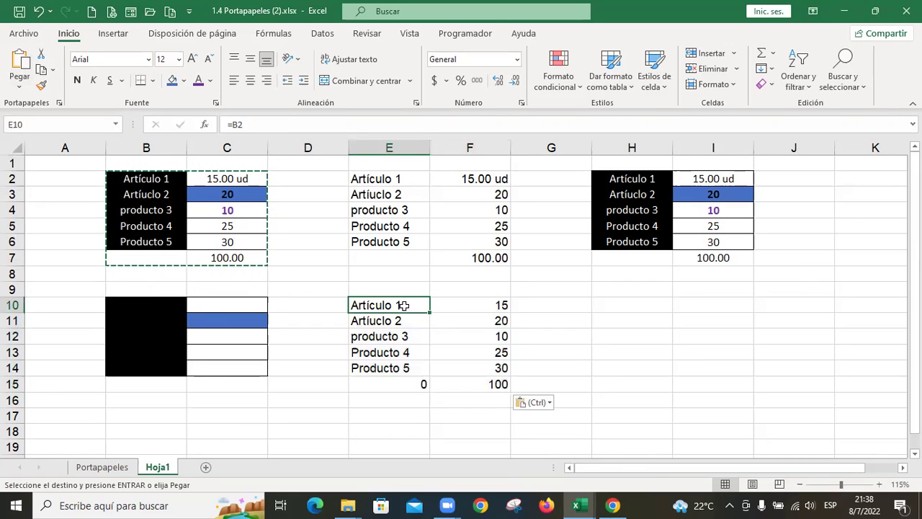
{"action": "left_click", "coordinate": [451, 306]}
{"action": "left_click", "coordinate": [457, 317]}
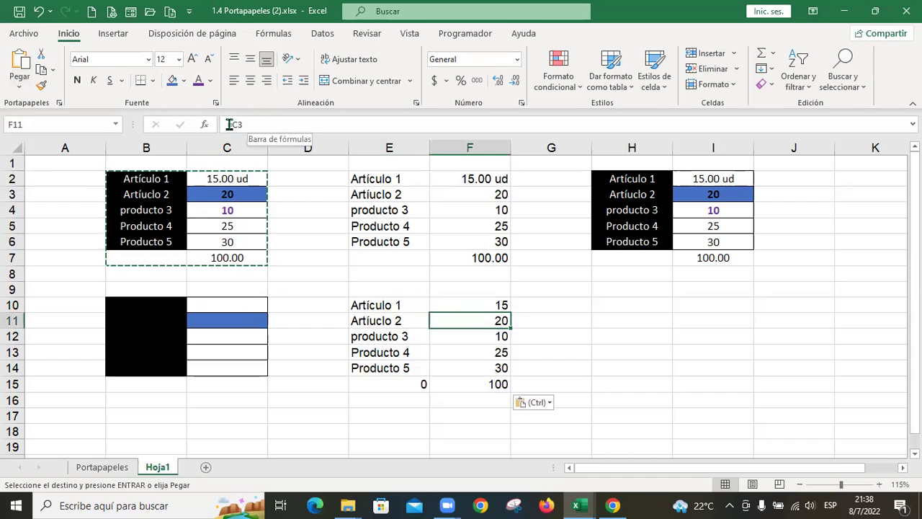
{"action": "left_click", "coordinate": [401, 336]}
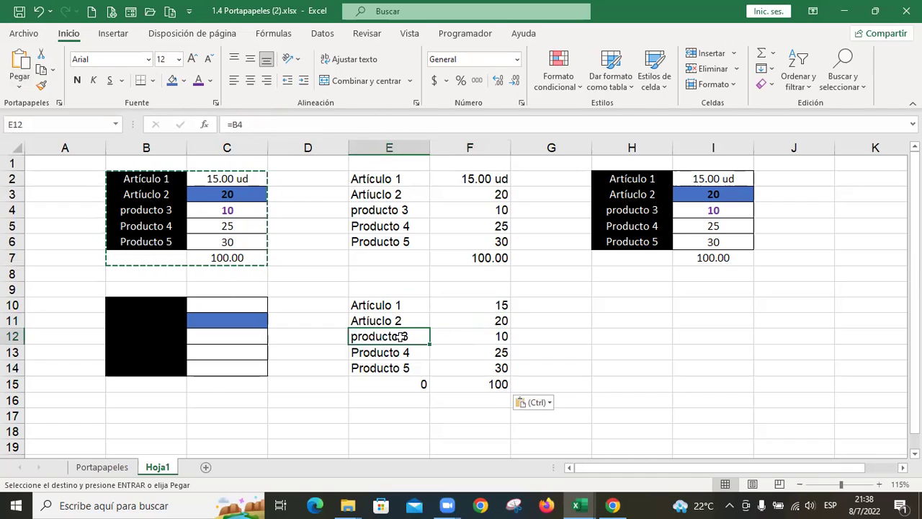
{"action": "left_click", "coordinate": [399, 352]}
{"action": "left_click", "coordinate": [400, 368]}
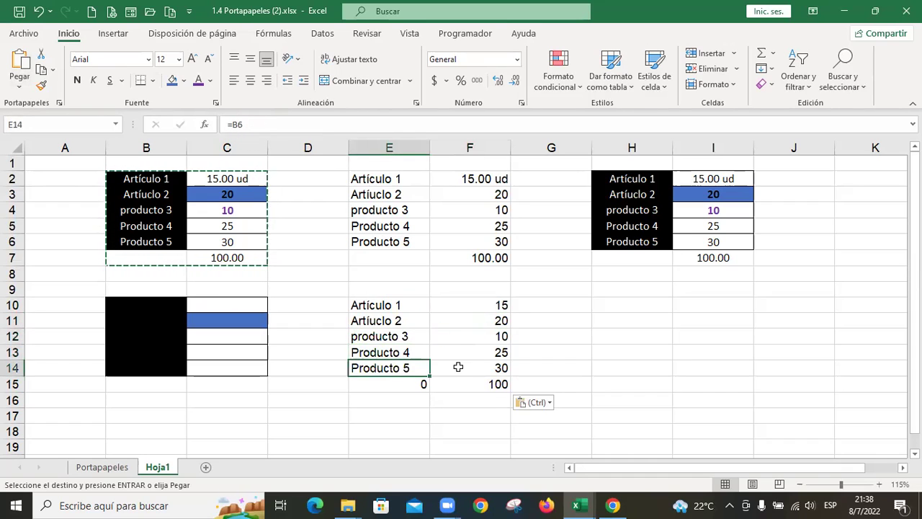
{"action": "left_click", "coordinate": [465, 367]}
{"action": "left_click", "coordinate": [469, 334]}
{"action": "left_click", "coordinate": [471, 317]}
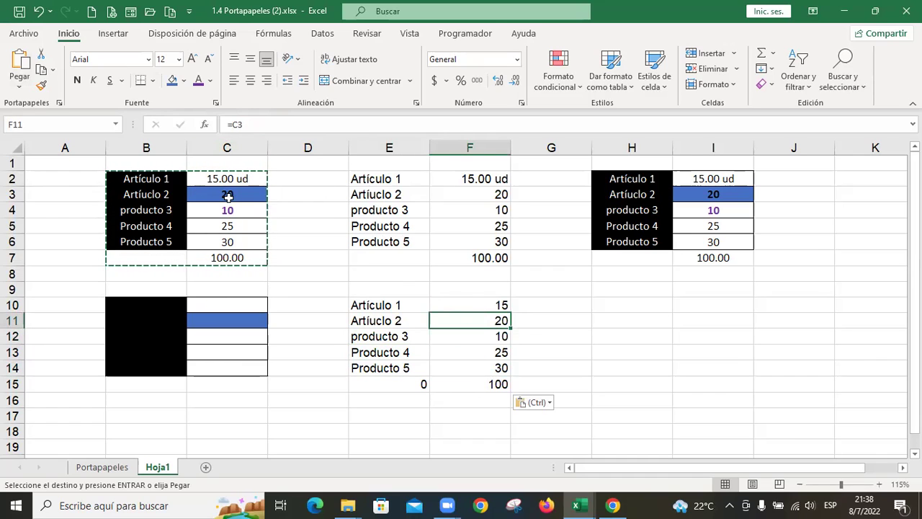
- Set the Producto 4 quantity in C5 to 50 and check the link formula in E11
{"action": "left_click", "coordinate": [235, 227]}
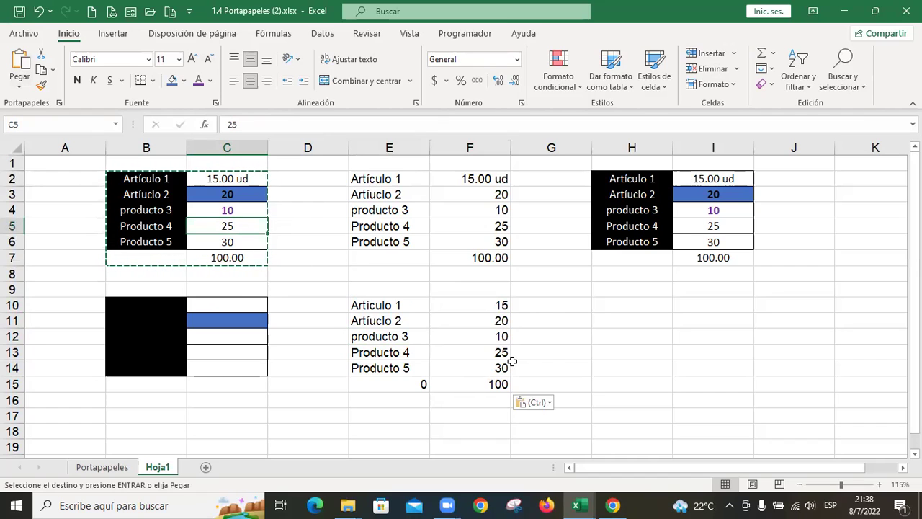
{"action": "type", "text": "50"}
{"action": "key", "text": "Return"}
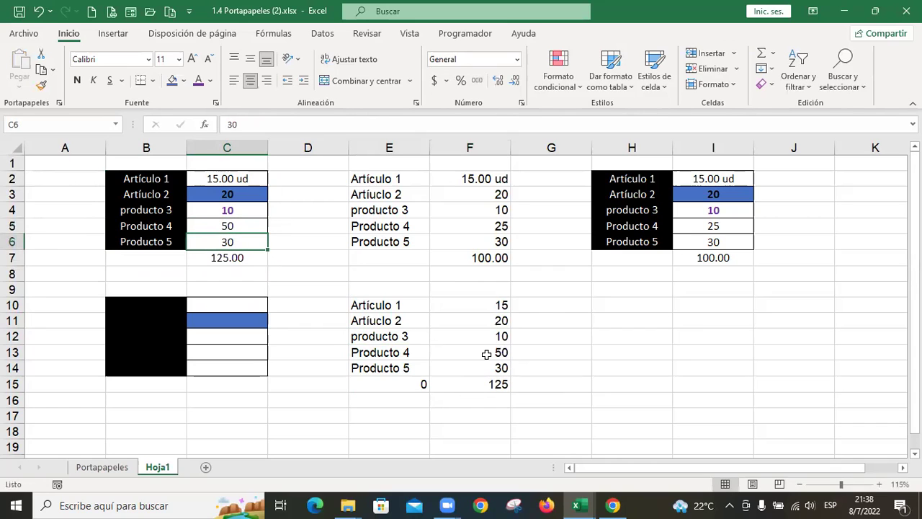
{"action": "left_click", "coordinate": [416, 322]}
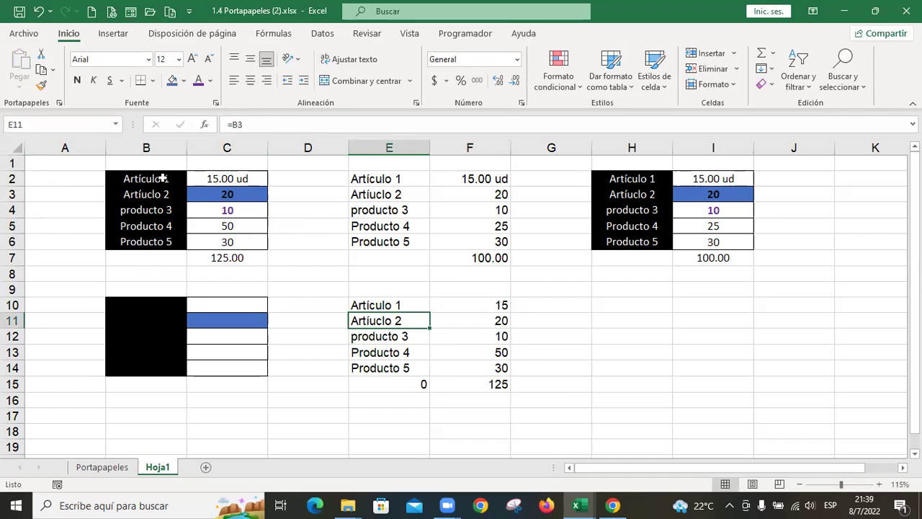
- Check the link formulas behind the Producto 5 quantity in F14 and the total in F15
{"action": "left_click", "coordinate": [484, 368]}
{"action": "left_click", "coordinate": [485, 388]}
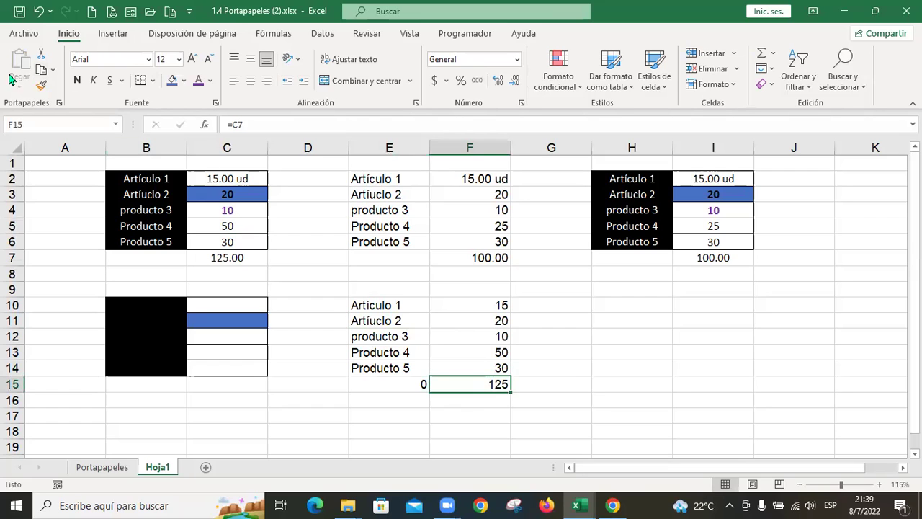
- Copy B2:C7 and examine the paste, operation, skip-blanks and transpose options in Paste Special without pasting anything
{"action": "left_click_drag", "start_coordinate": [126, 179], "coordinate": [252, 250]}
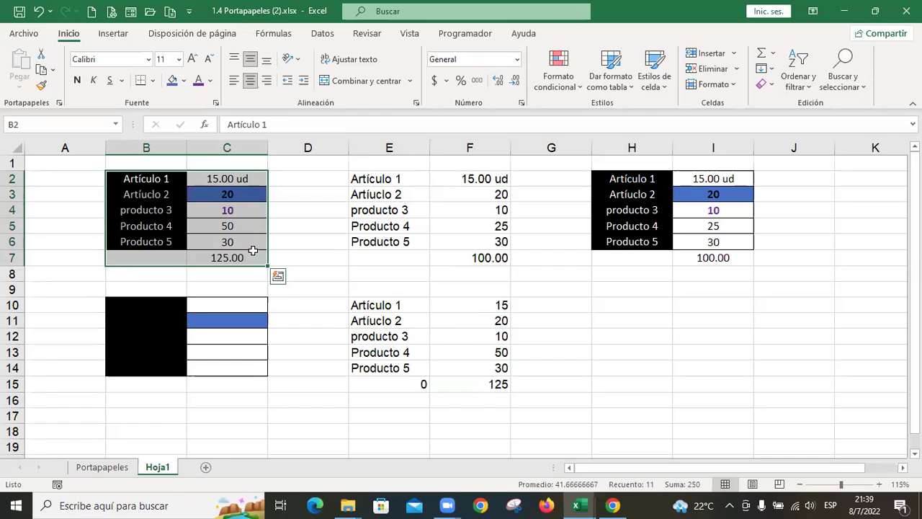
{"action": "key", "text": "ctrl+c"}
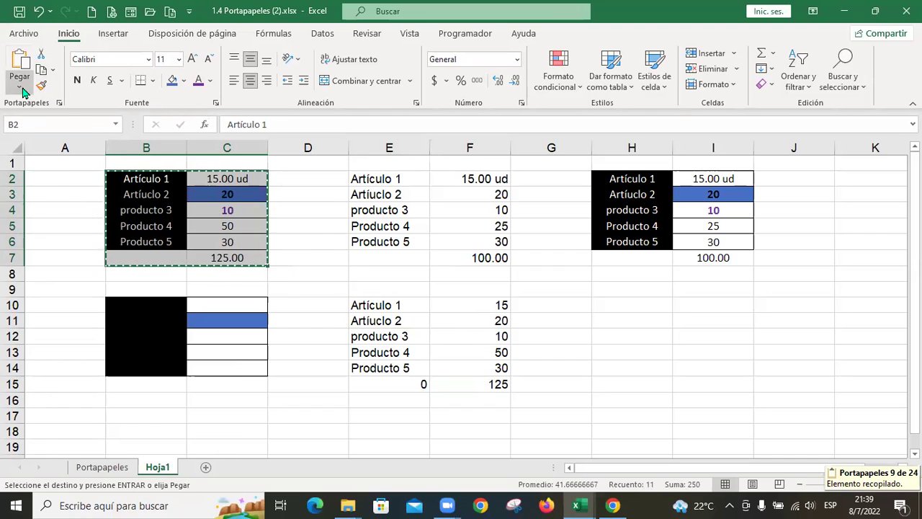
{"action": "left_click", "coordinate": [20, 87]}
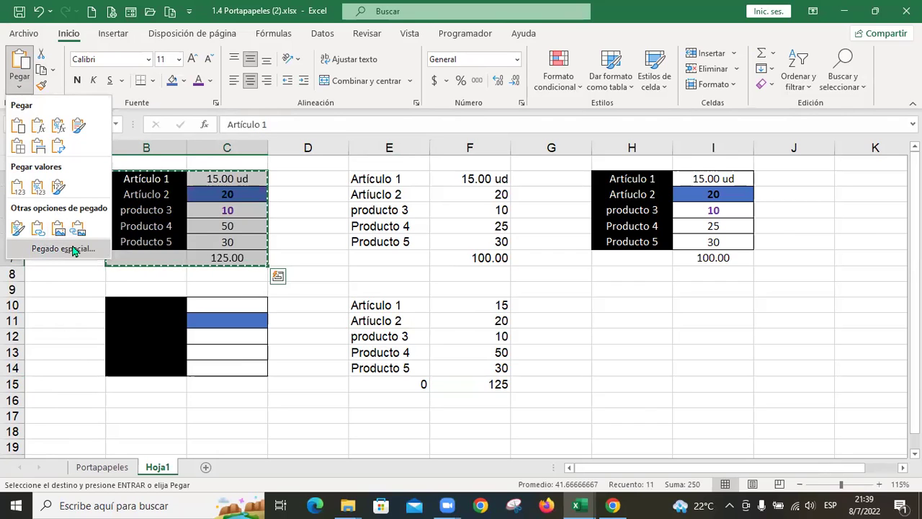
{"action": "left_click", "coordinate": [63, 249]}
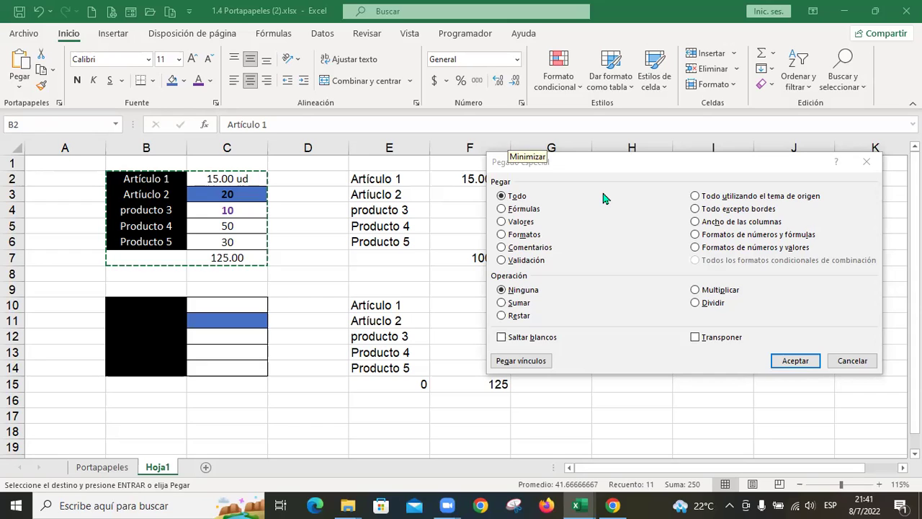
{"action": "left_click", "coordinate": [551, 158]}
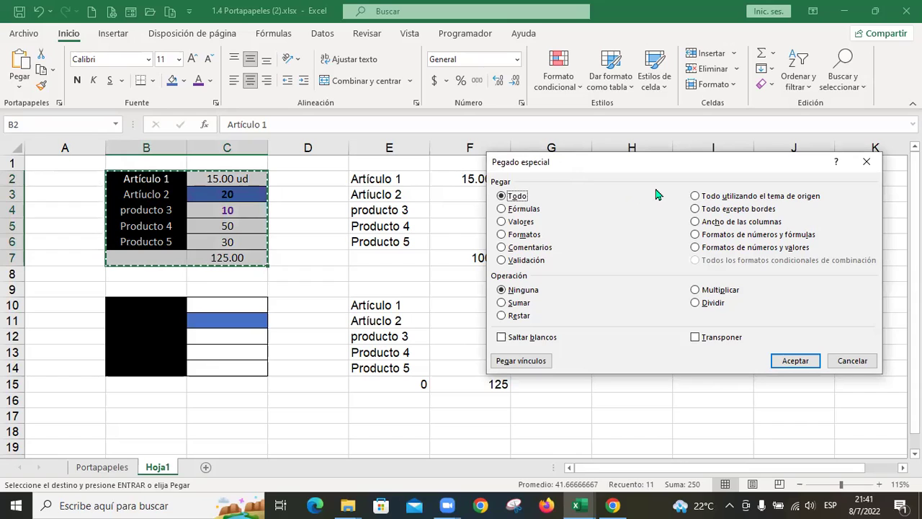
{"action": "left_click", "coordinate": [535, 393]}
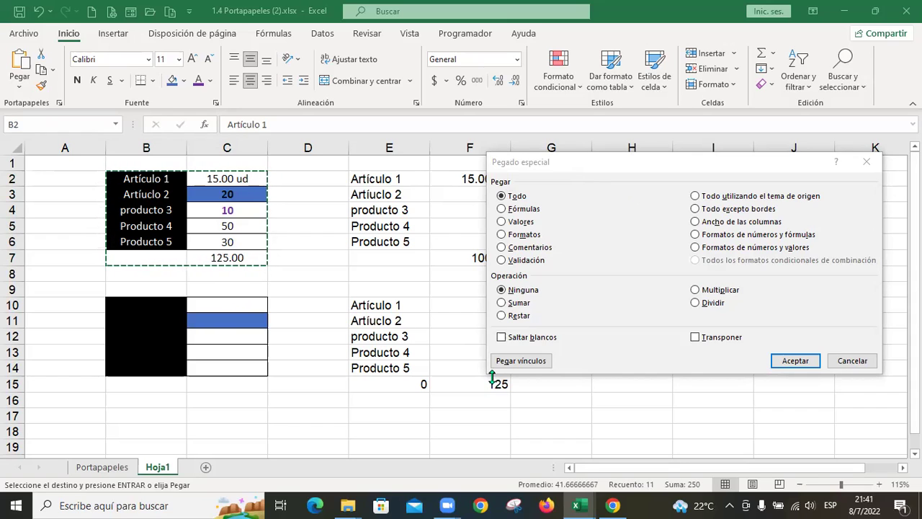
{"action": "left_click", "coordinate": [735, 162]}
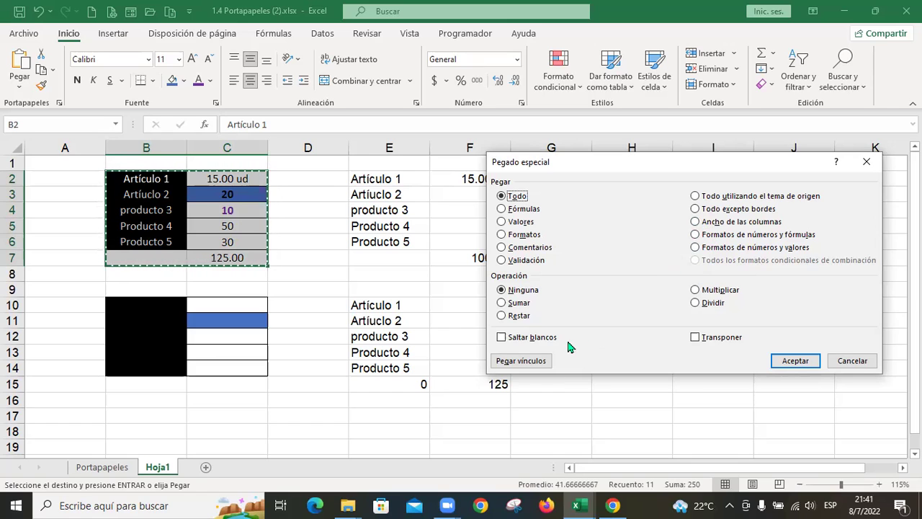
{"action": "left_click", "coordinate": [525, 388]}
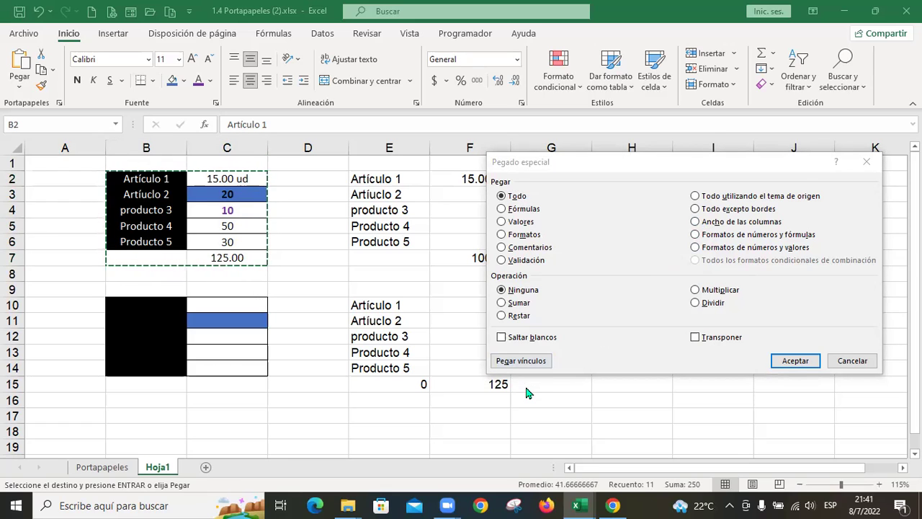
{"action": "left_click", "coordinate": [565, 167]}
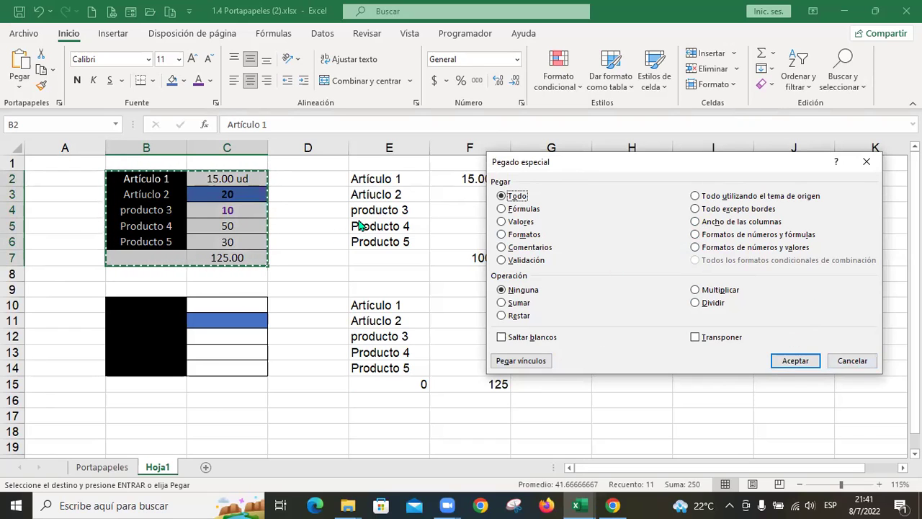
{"action": "left_click", "coordinate": [854, 359]}
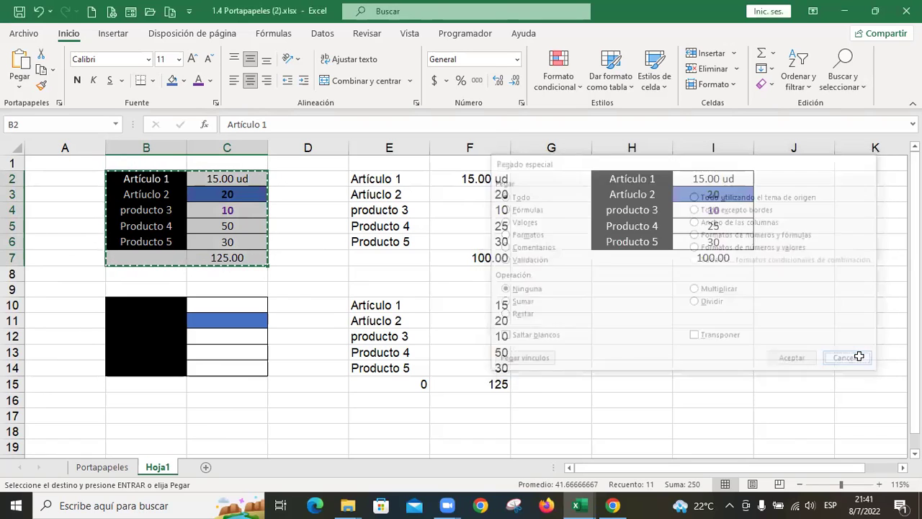
- Review the Paste Special options for the copied range once more and close them without pasting
{"action": "left_click", "coordinate": [20, 80]}
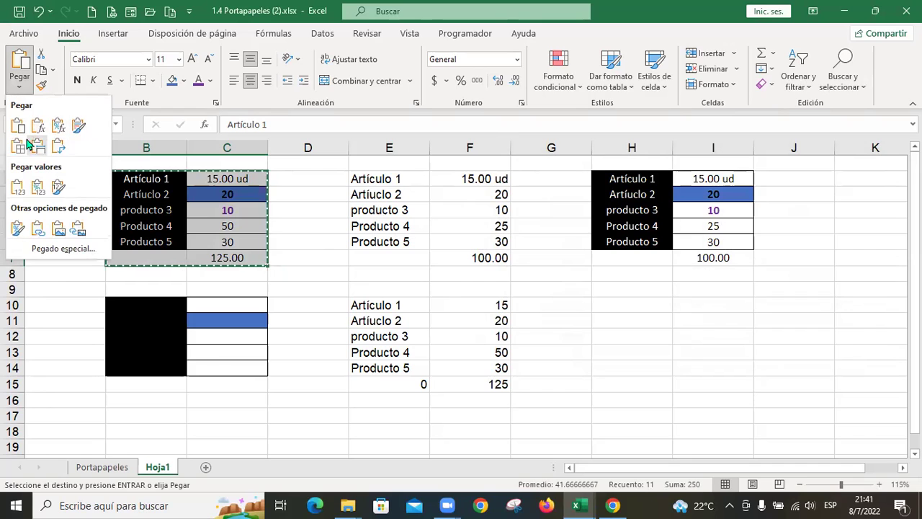
{"action": "left_click", "coordinate": [63, 248]}
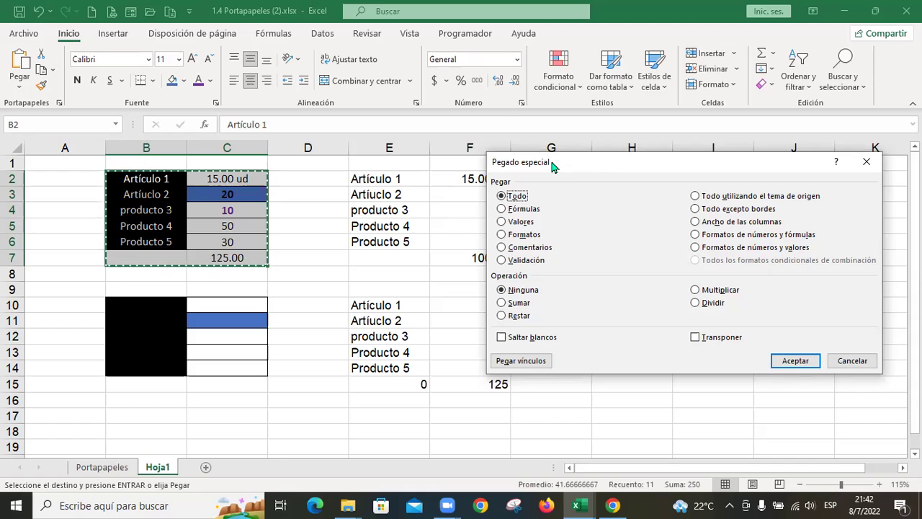
{"action": "left_click", "coordinate": [853, 360]}
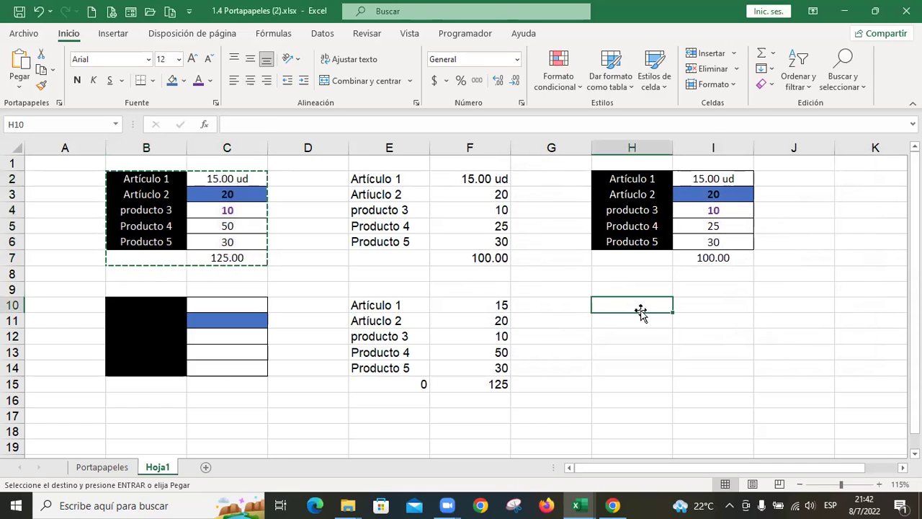
- Open the Paste Special options for the copied B2:C7 range with H10 as the destination
{"action": "key", "text": "ctrl+alt+v"}
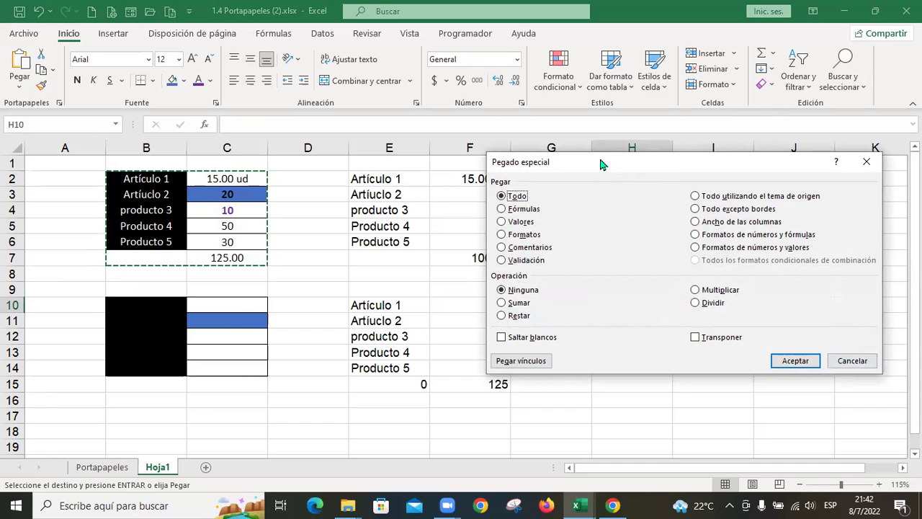
{"action": "left_click", "coordinate": [847, 361]}
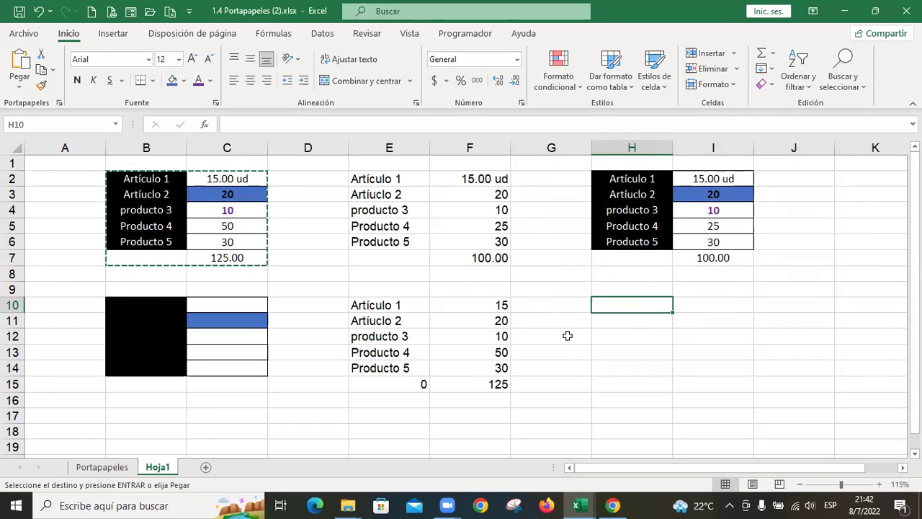
{"action": "key", "text": "ctrl+alt+v"}
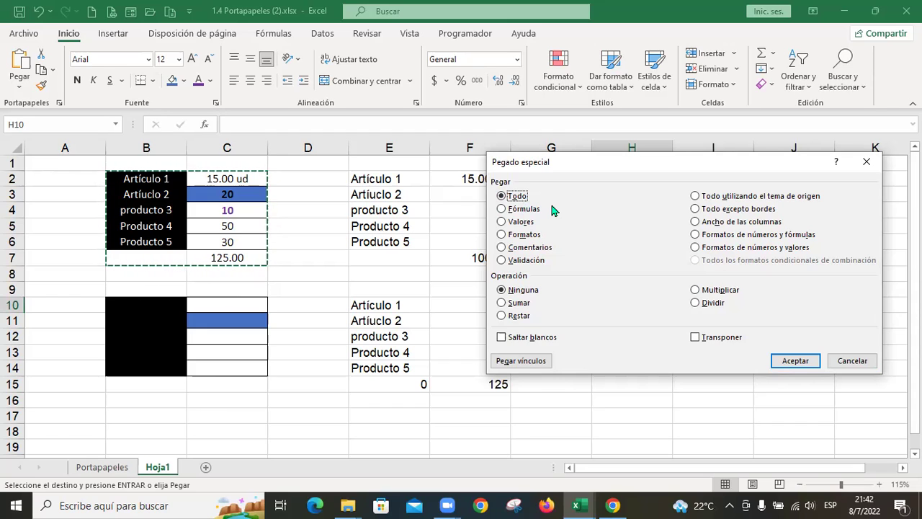
{"action": "left_click", "coordinate": [502, 209]}
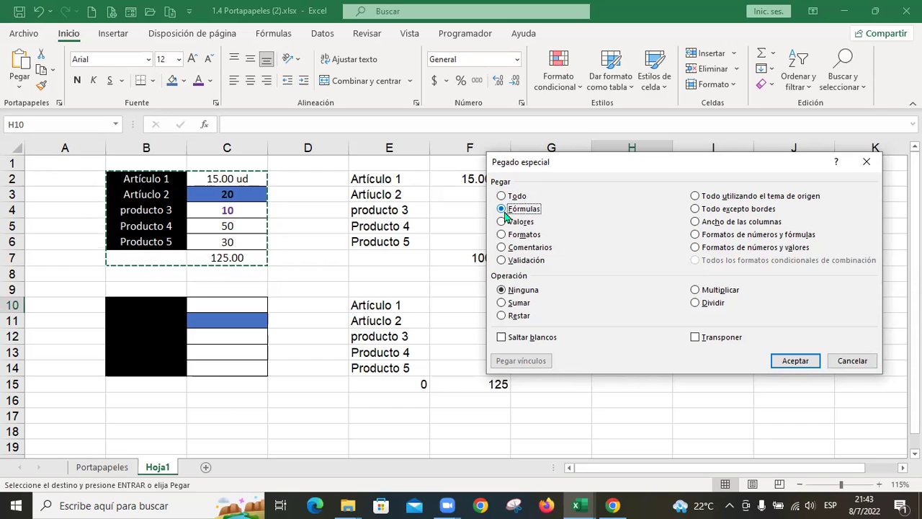
{"action": "left_click", "coordinate": [503, 222]}
{"action": "left_click", "coordinate": [504, 237]}
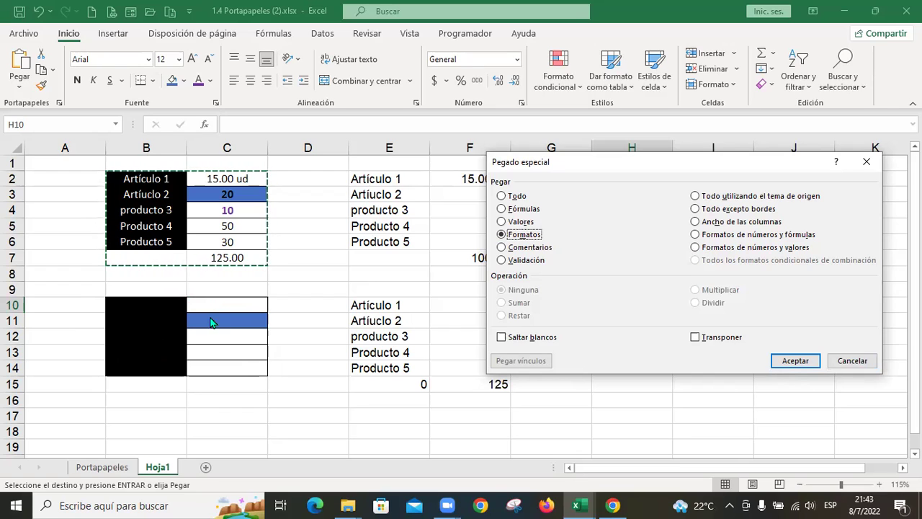
{"action": "left_click", "coordinate": [508, 249]}
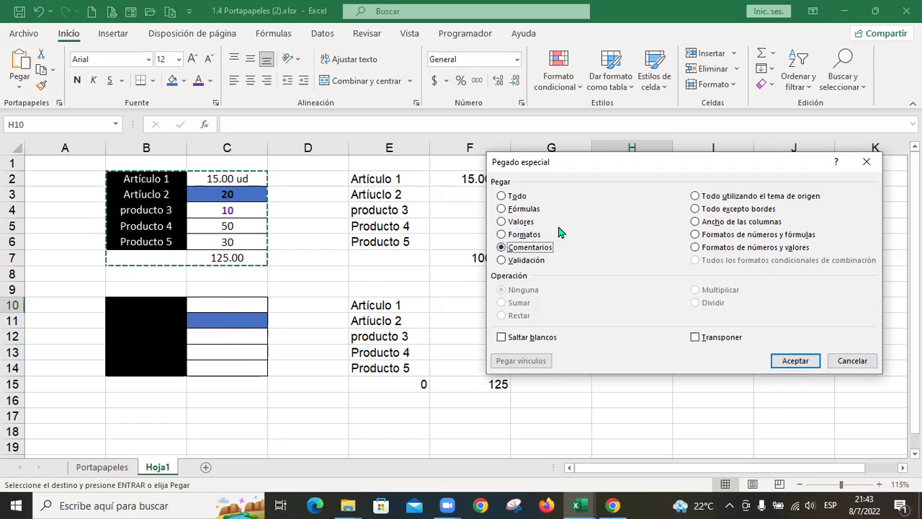
{"action": "left_click", "coordinate": [861, 364]}
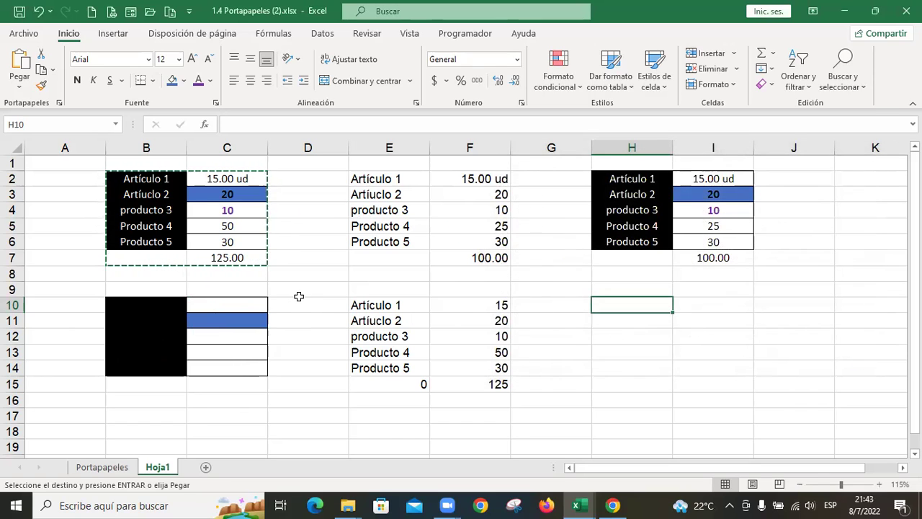
- Add the comment "Revisar esta fórmula" to the total in C7 and display it on the cell
{"action": "left_click", "coordinate": [248, 260]}
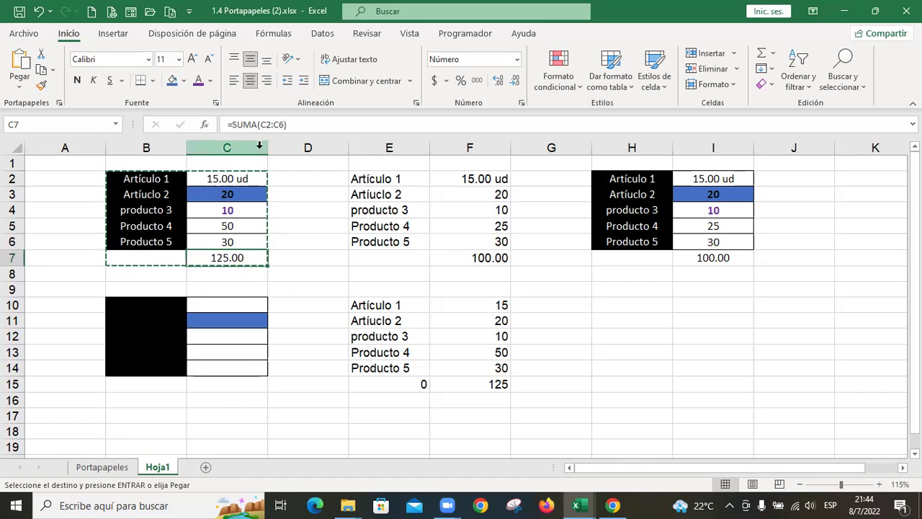
{"action": "left_click", "coordinate": [376, 36]}
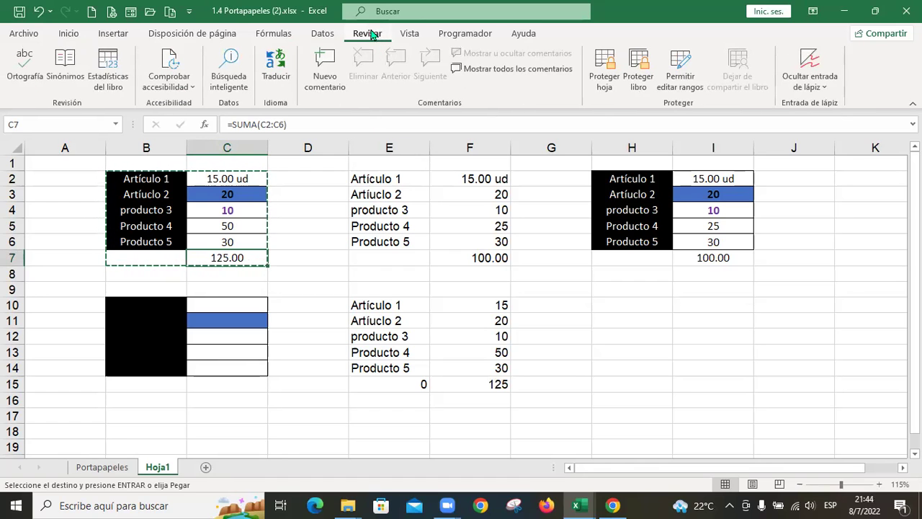
{"action": "left_click", "coordinate": [322, 87]}
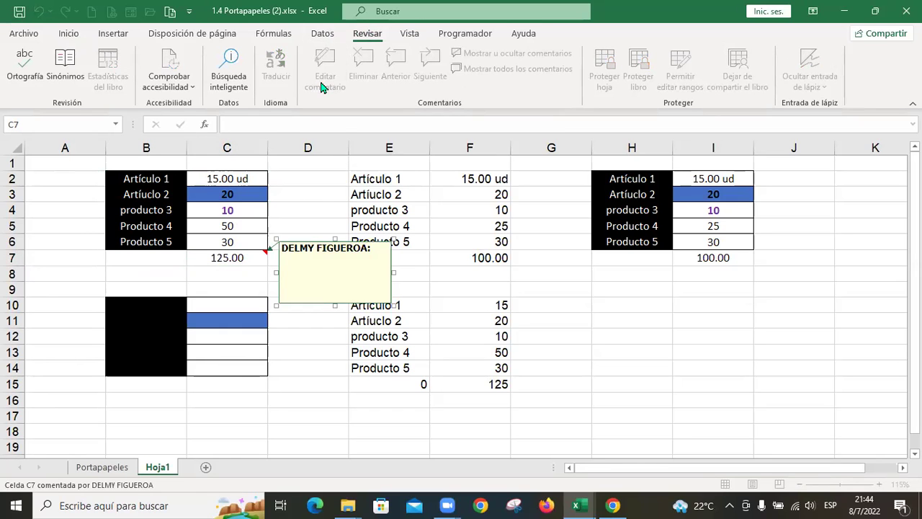
{"action": "type", "text": "Revisar esta fórmula"}
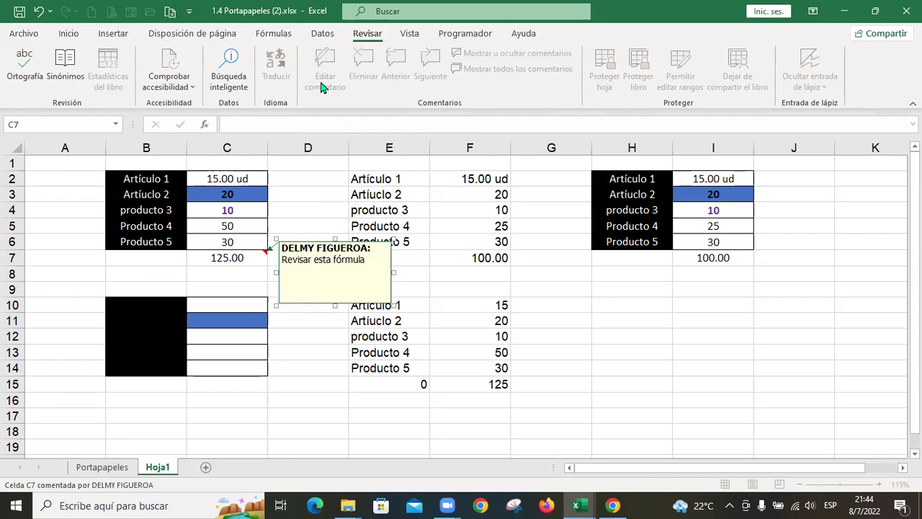
{"action": "left_click", "coordinate": [247, 259]}
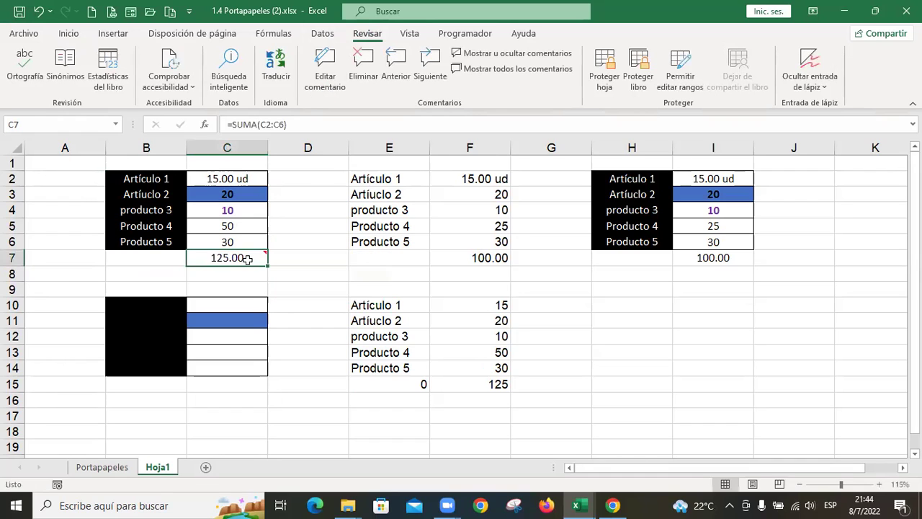
{"action": "left_click", "coordinate": [331, 272]}
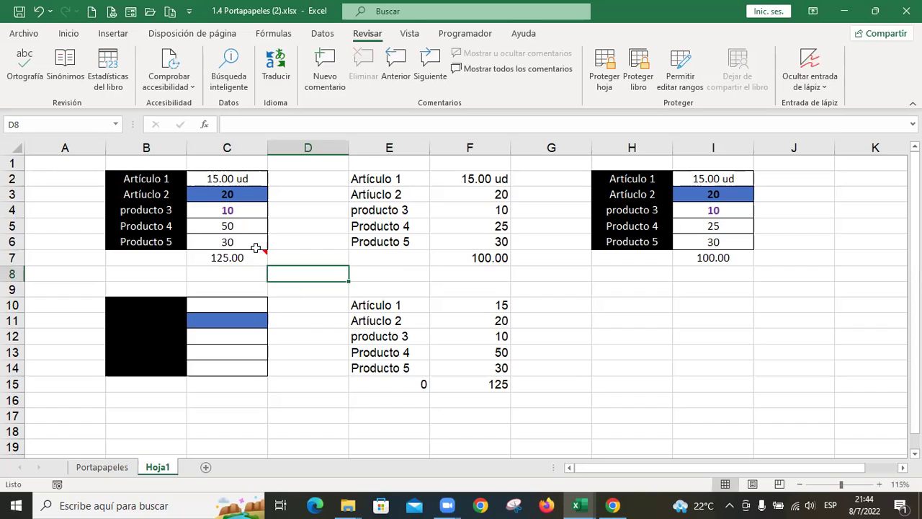
{"action": "left_click", "coordinate": [237, 257]}
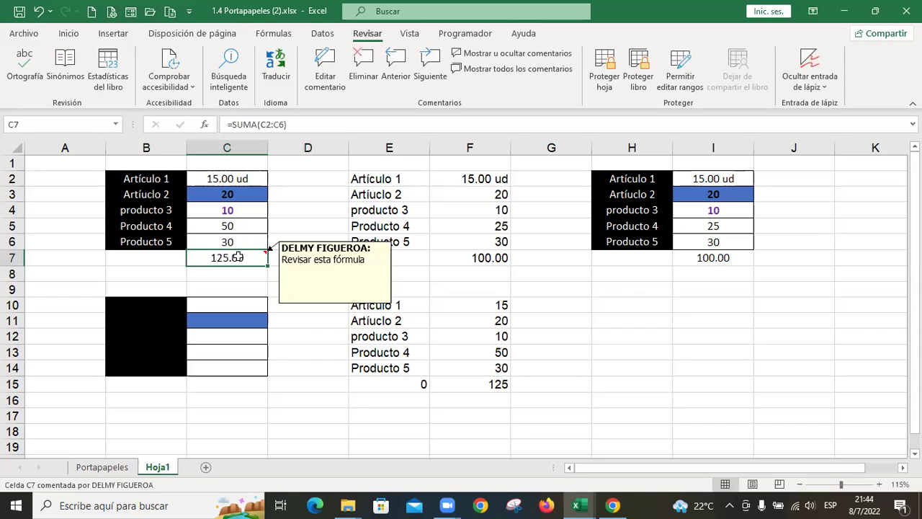
- Copy the table B2:C7 and paste only its comments (Comentarios) into the range starting at H10
{"action": "left_click_drag", "start_coordinate": [160, 177], "coordinate": [240, 257]}
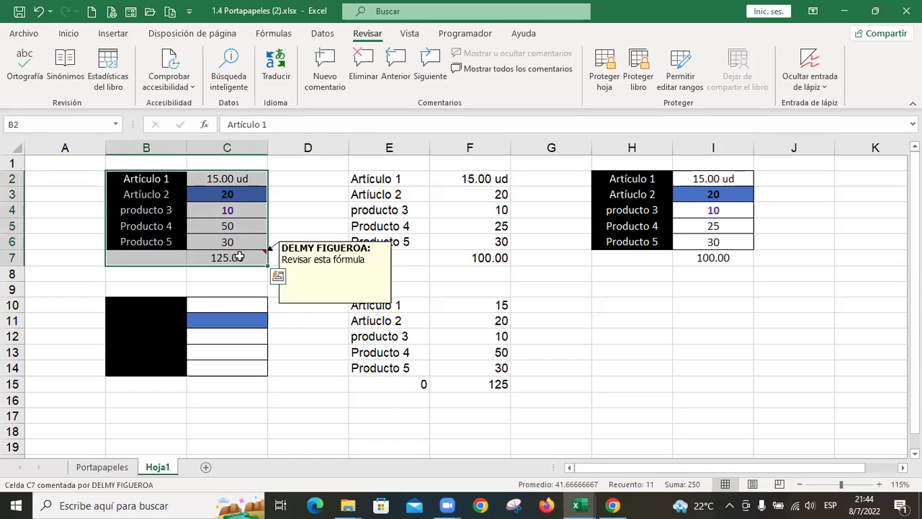
{"action": "key", "text": "ctrl+c"}
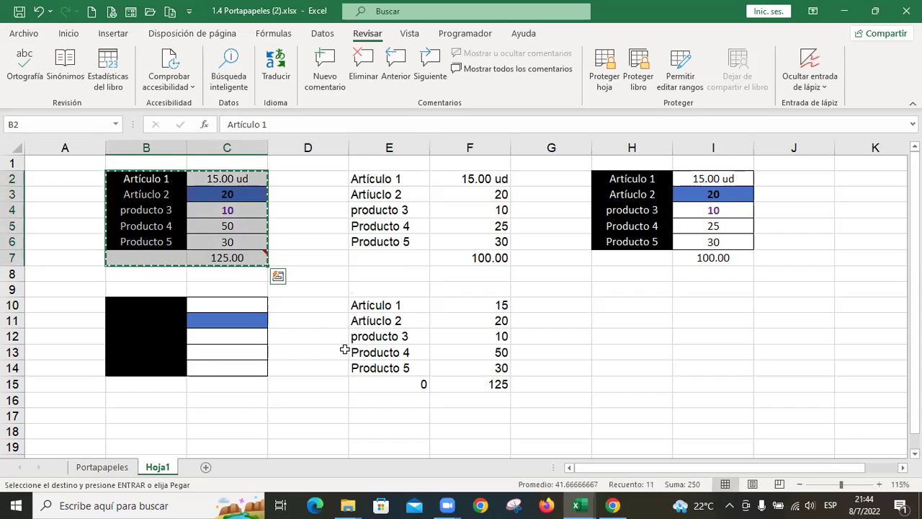
{"action": "left_click", "coordinate": [616, 301]}
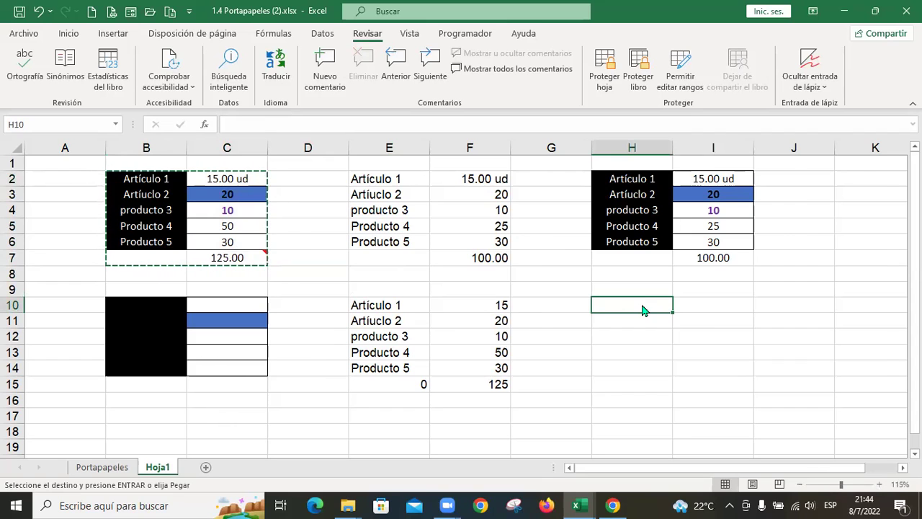
{"action": "key", "text": "ctrl+alt+v"}
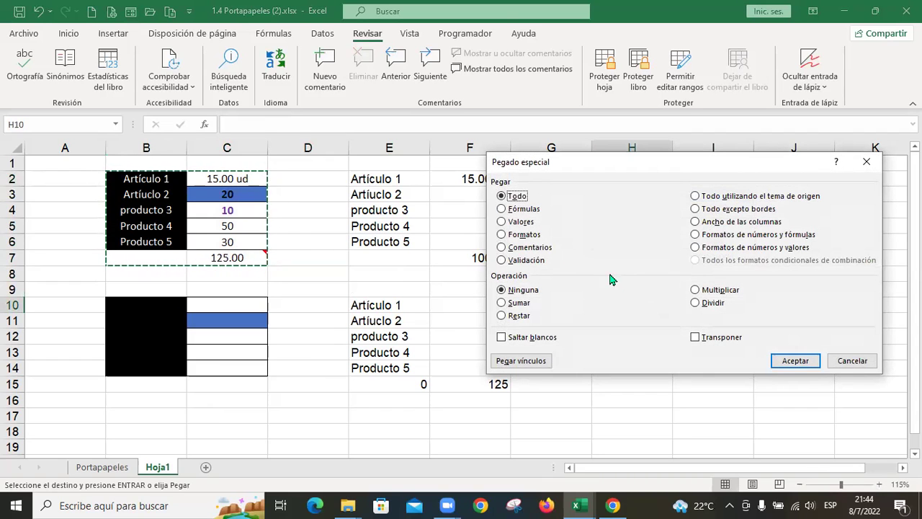
{"action": "left_click", "coordinate": [522, 248]}
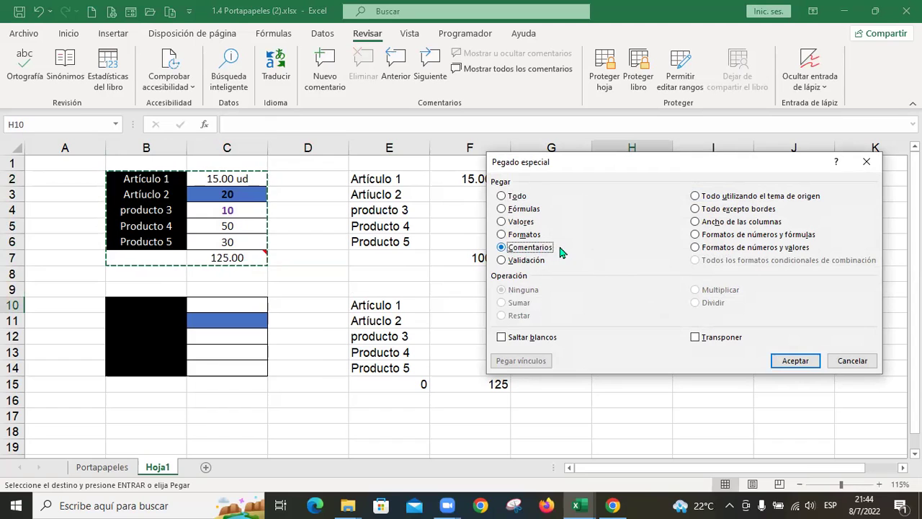
{"action": "left_click", "coordinate": [807, 362]}
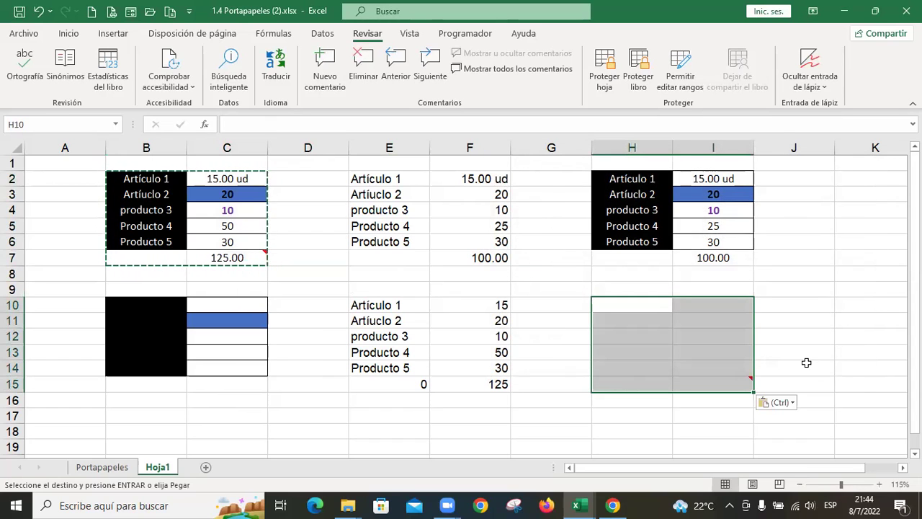
{"action": "mouse_move", "coordinate": [736, 382]}
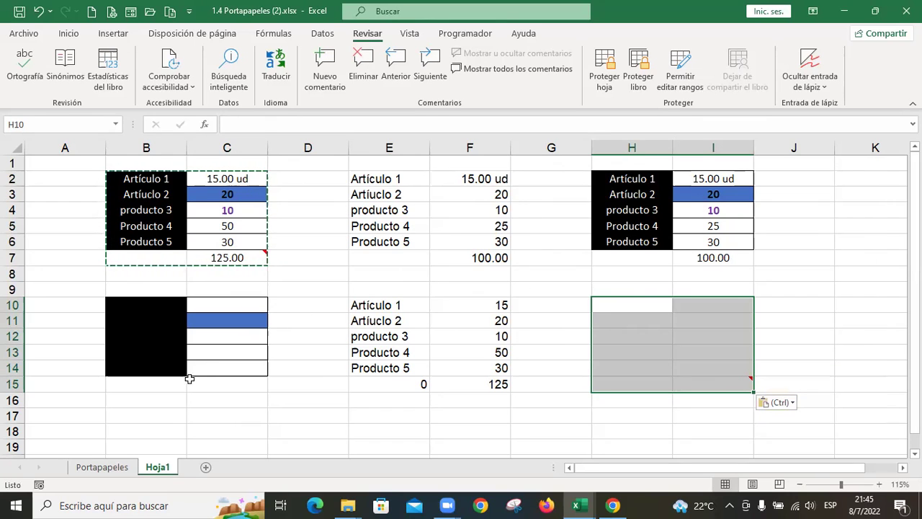
{"action": "left_click", "coordinate": [169, 414]}
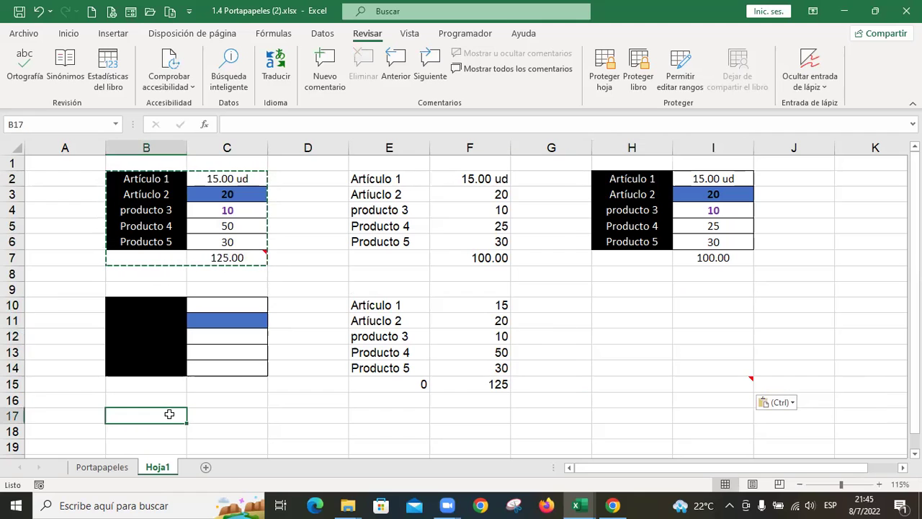
{"action": "key", "text": "ctrl+alt+v"}
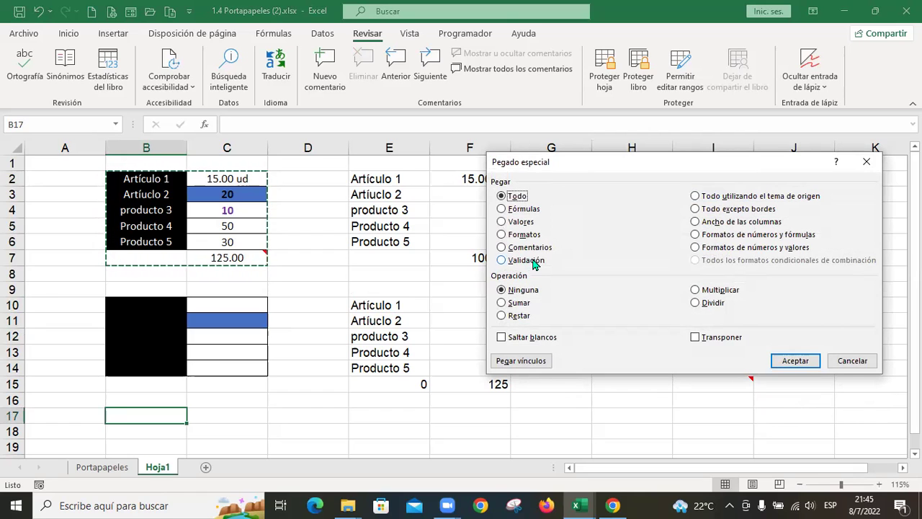
{"action": "left_click", "coordinate": [851, 363]}
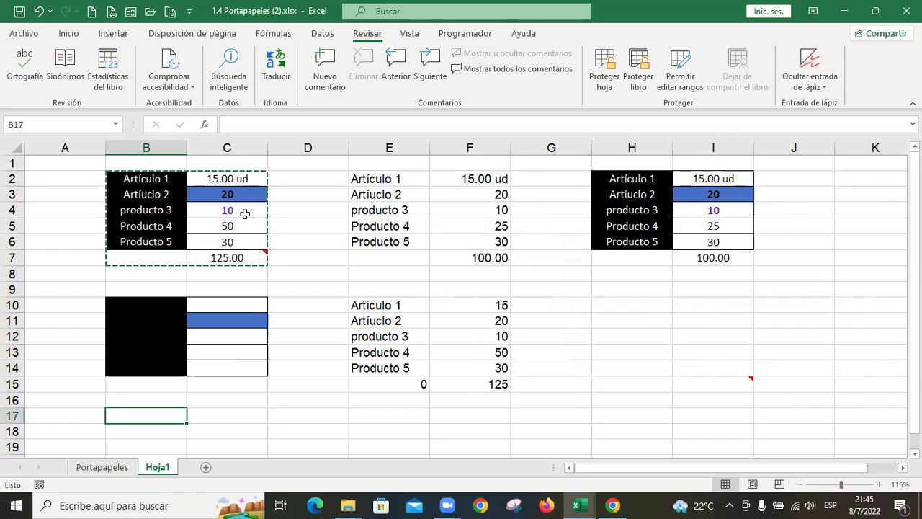
{"action": "left_click_drag", "start_coordinate": [247, 178], "coordinate": [246, 237]}
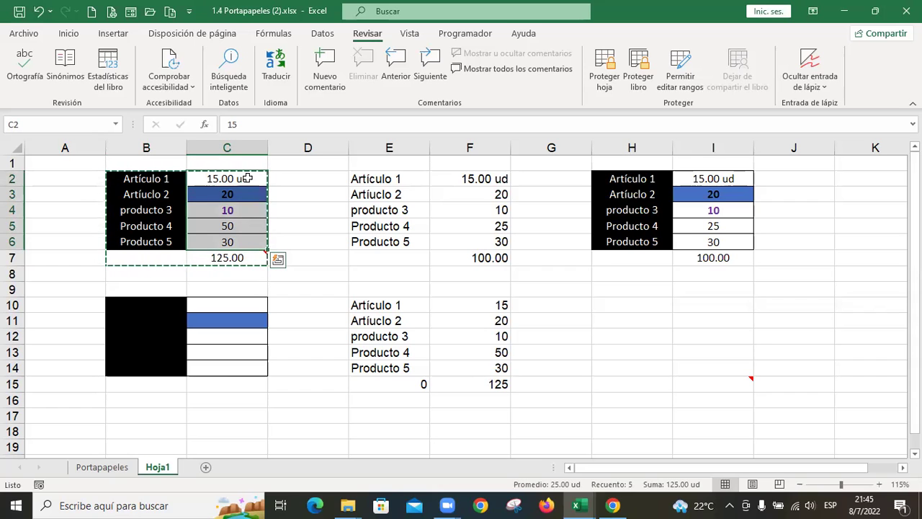
{"action": "left_click_drag", "start_coordinate": [252, 175], "coordinate": [249, 205]}
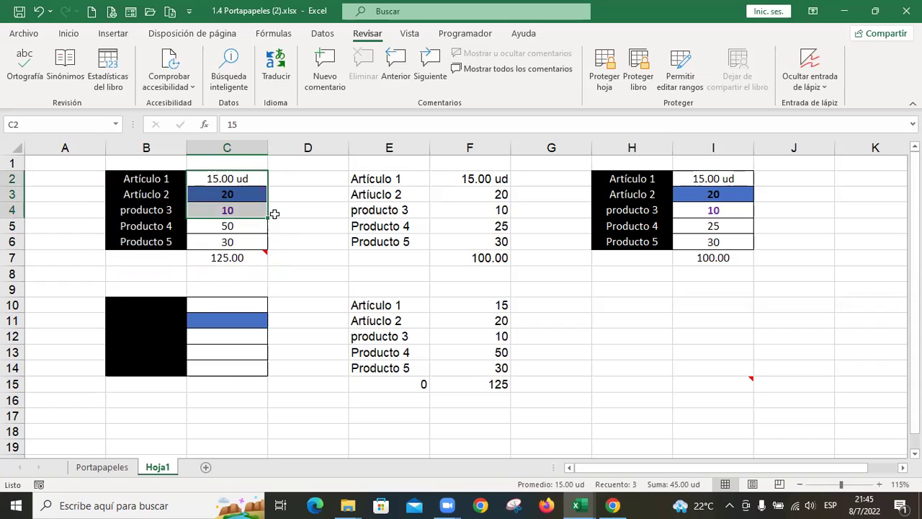
{"action": "left_click_drag", "start_coordinate": [243, 179], "coordinate": [242, 238]}
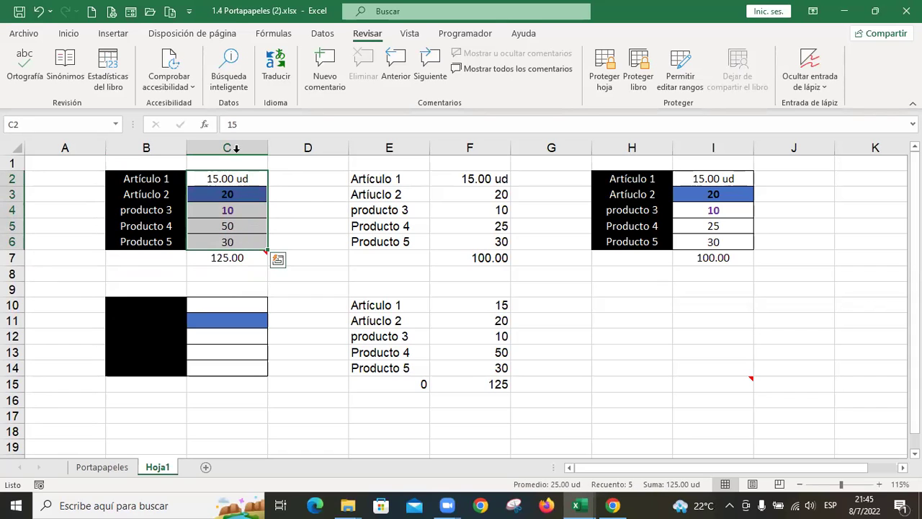
{"action": "left_click", "coordinate": [323, 34]}
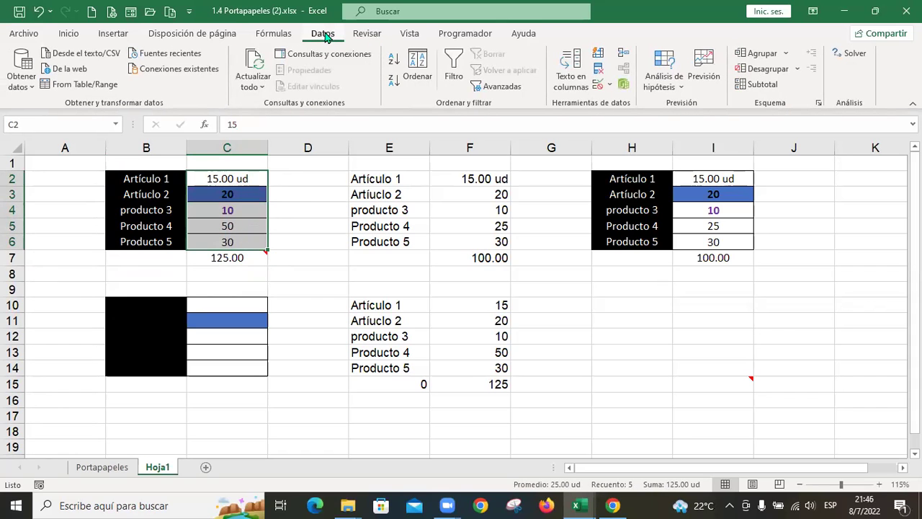
{"action": "left_click", "coordinate": [599, 85]}
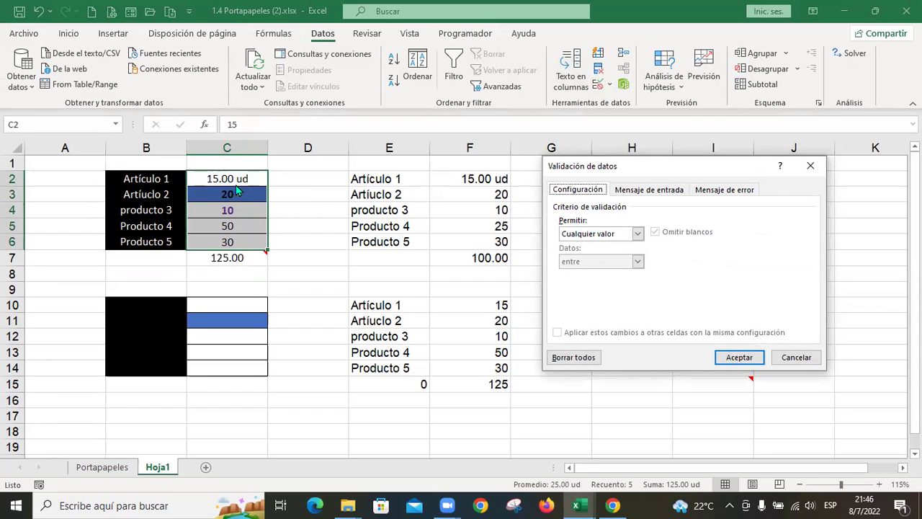
{"action": "left_click", "coordinate": [797, 357]}
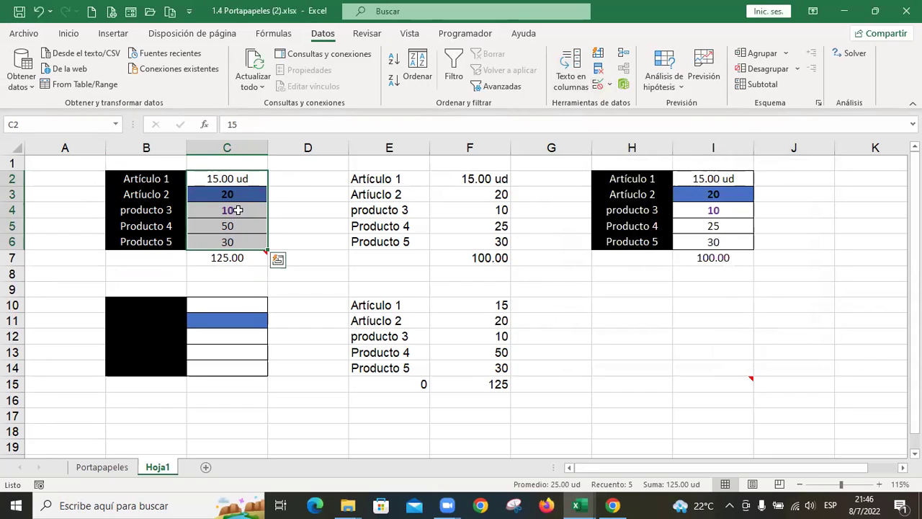
- Try the negative value -50 and the decimal -50.6 as the Producto 4 quantity in C5
{"action": "left_click", "coordinate": [233, 225]}
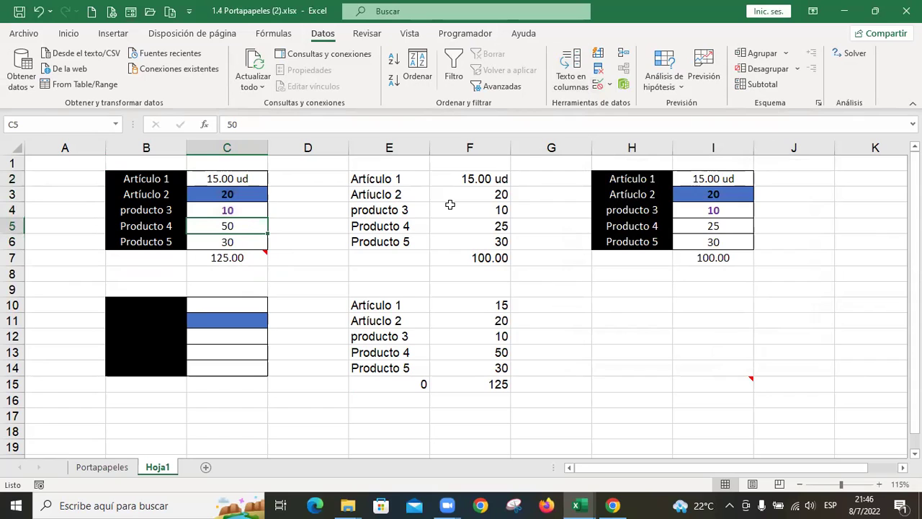
{"action": "type", "text": "-50"}
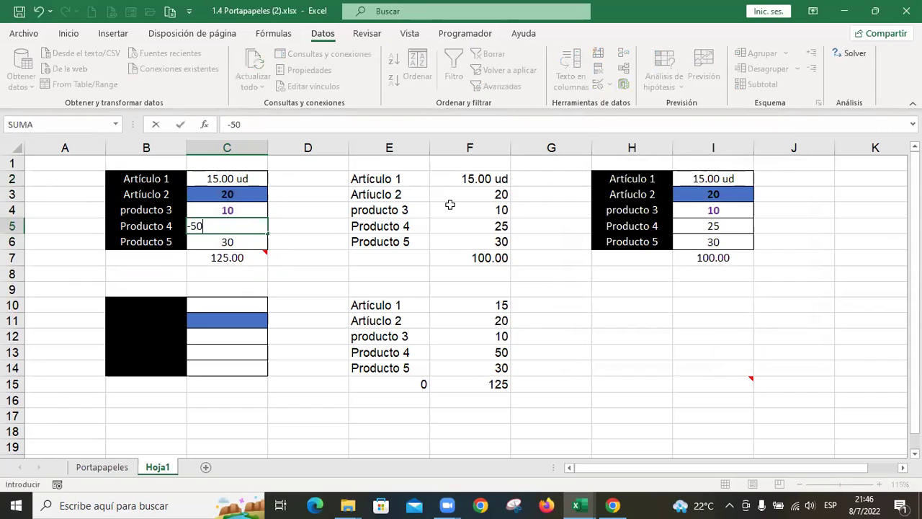
{"action": "key", "text": "Return"}
{"action": "key", "text": "Up"}
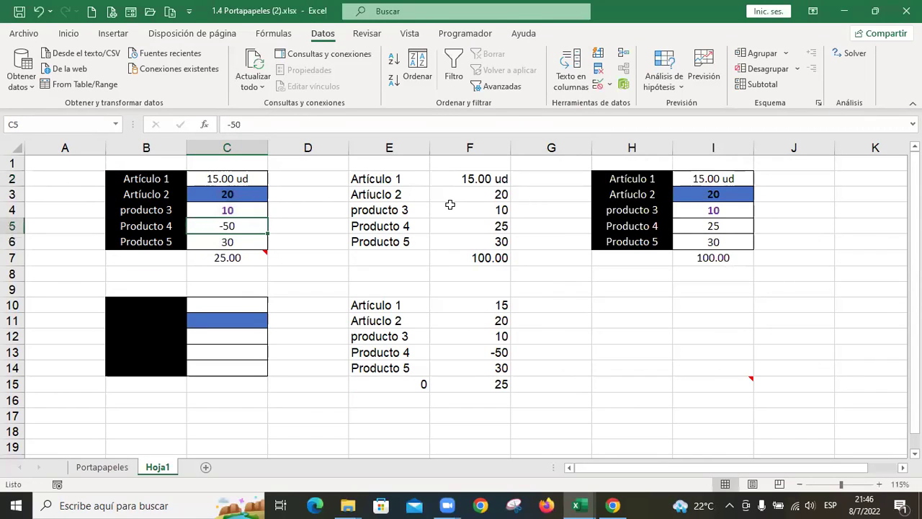
{"action": "type", "text": "-50."}
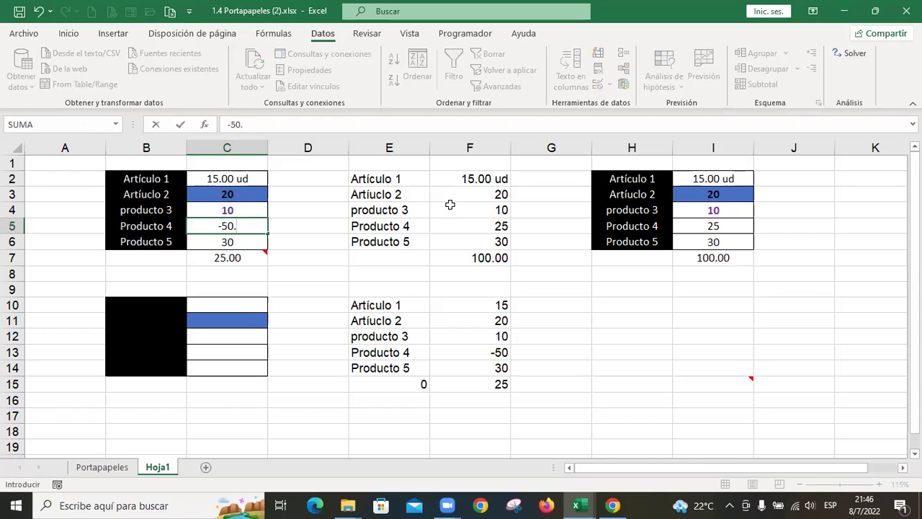
{"action": "type", "text": "6"}
{"action": "key", "text": "Return"}
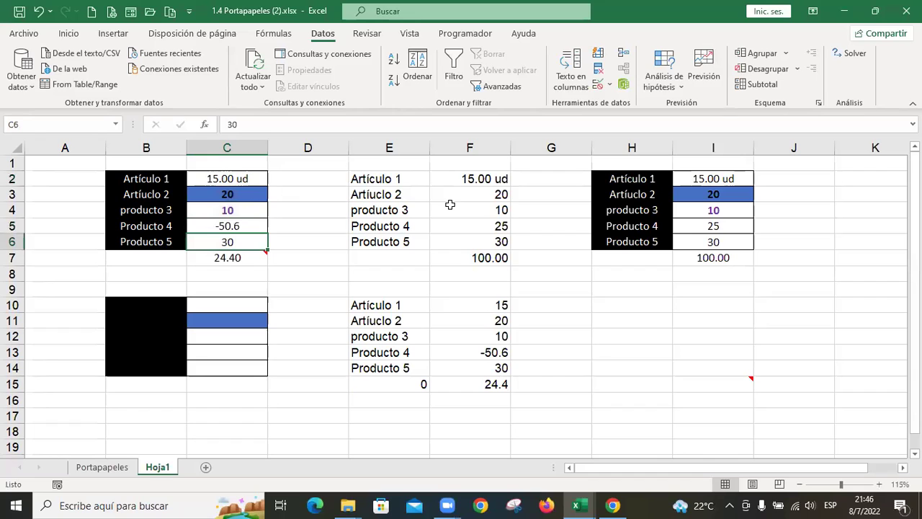
- Try the text "t" as the Producto 4 quantity in C5, and set the cell back to 50
{"action": "key", "text": "Up"}
{"action": "type", "text": "t"}
{"action": "key", "text": "Return"}
{"action": "key", "text": "Up"}
{"action": "type", "text": "50"}
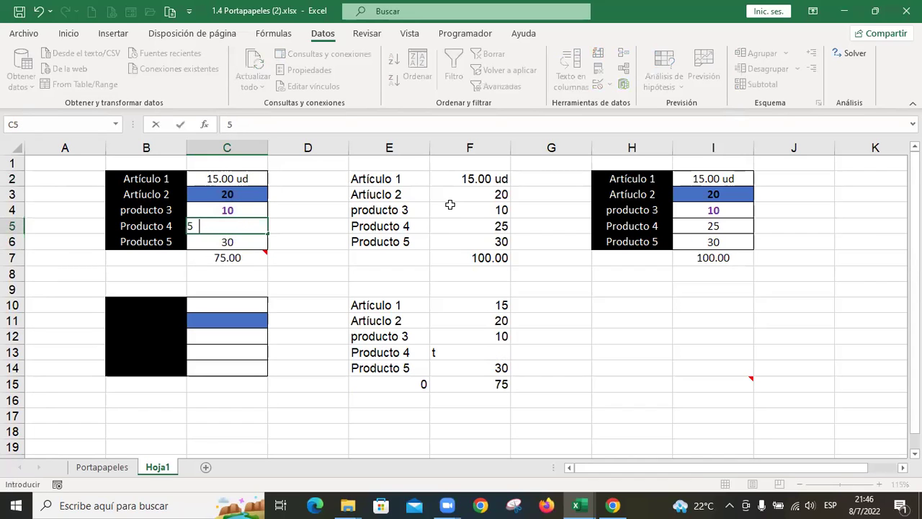
{"action": "key", "text": "Return"}
- Start a data validation rule on the quantities in C2:C6 that allows Decimal values
{"action": "key", "text": "Up"}
{"action": "key", "text": "Up"}
{"action": "key", "text": "Up"}
{"action": "key", "text": "Up"}
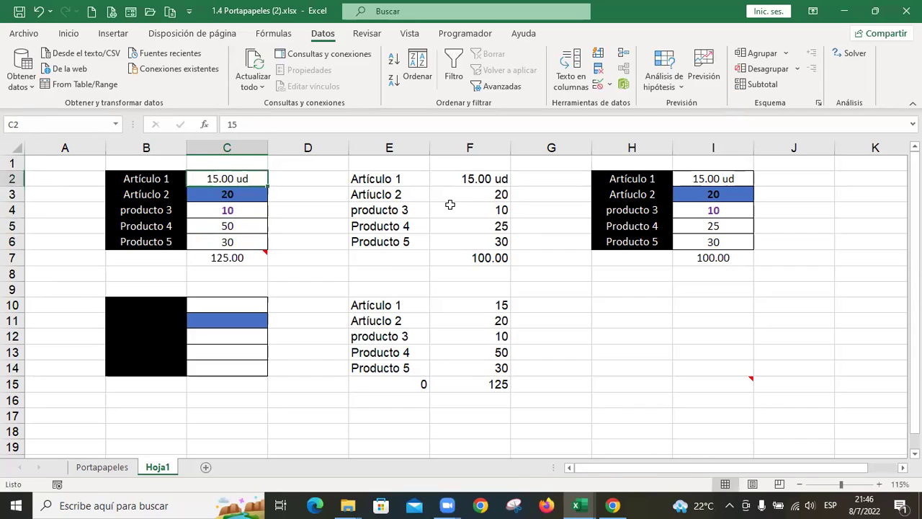
{"action": "key", "text": "shift+Down"}
{"action": "key", "text": "shift+Down"}
{"action": "key", "text": "shift+Down"}
{"action": "key", "text": "shift+Down"}
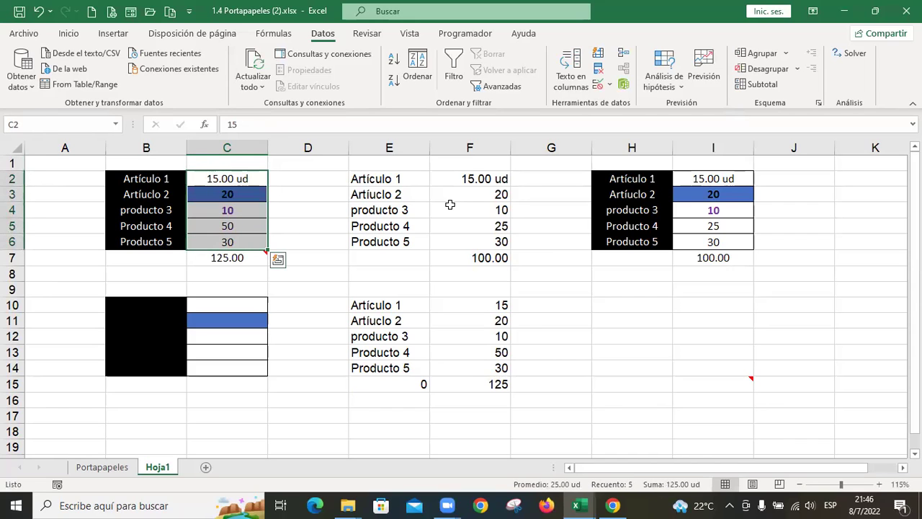
{"action": "left_click", "coordinate": [600, 85]}
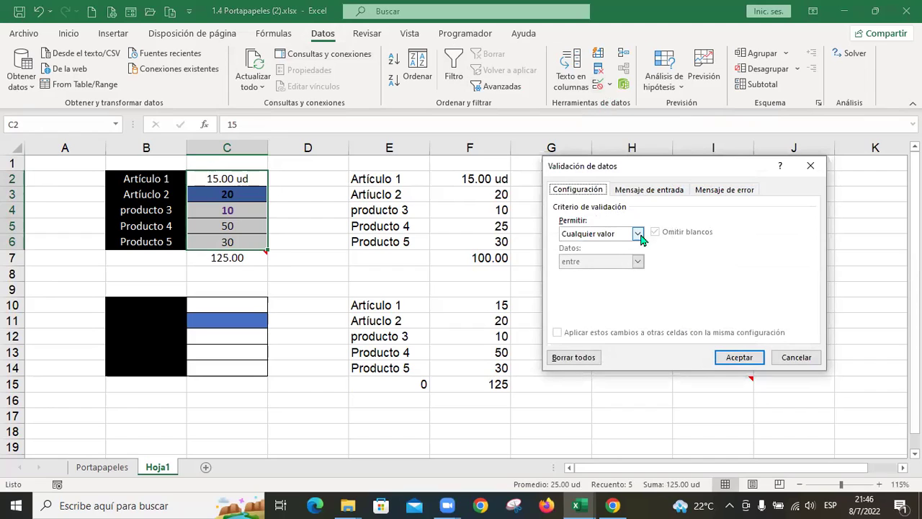
{"action": "left_click", "coordinate": [637, 235]}
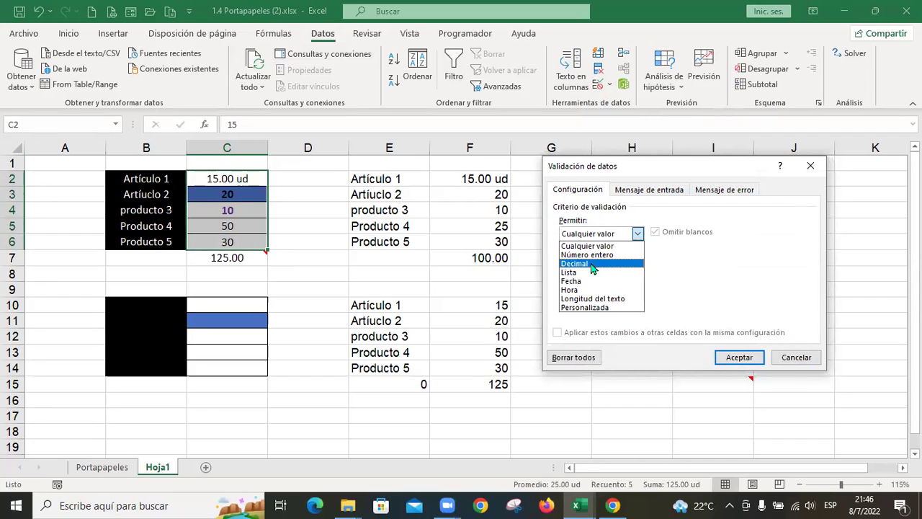
{"action": "left_click", "coordinate": [593, 264]}
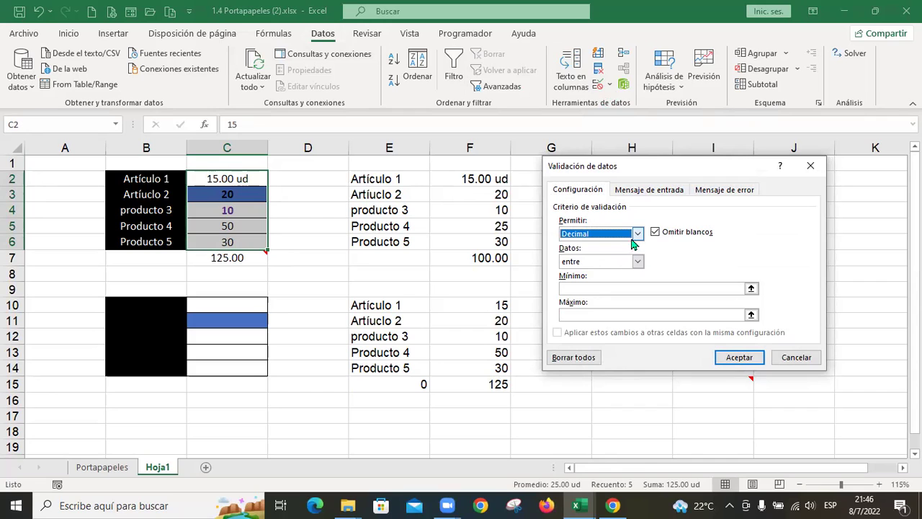
- Limit the allowed decimals to between (entre) a minimum of 5 and a maximum of 100, and apply the rule
{"action": "left_click", "coordinate": [638, 261]}
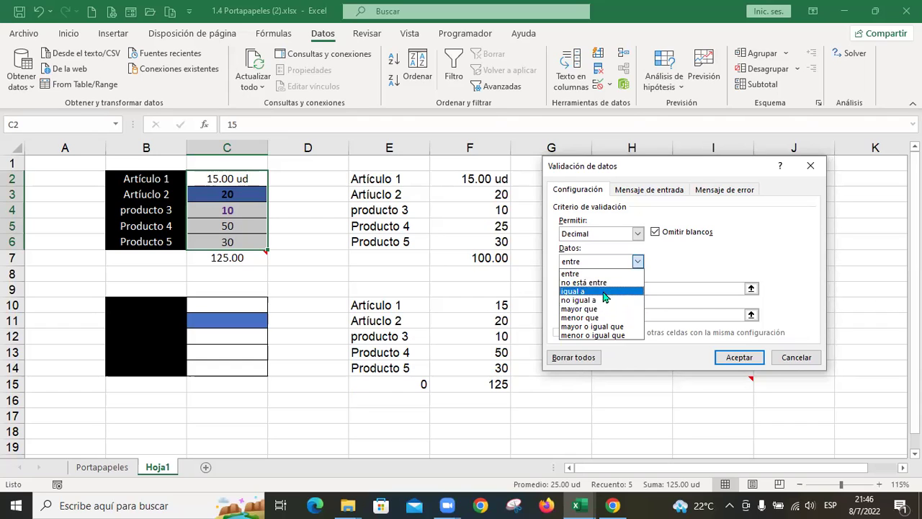
{"action": "left_click", "coordinate": [712, 276]}
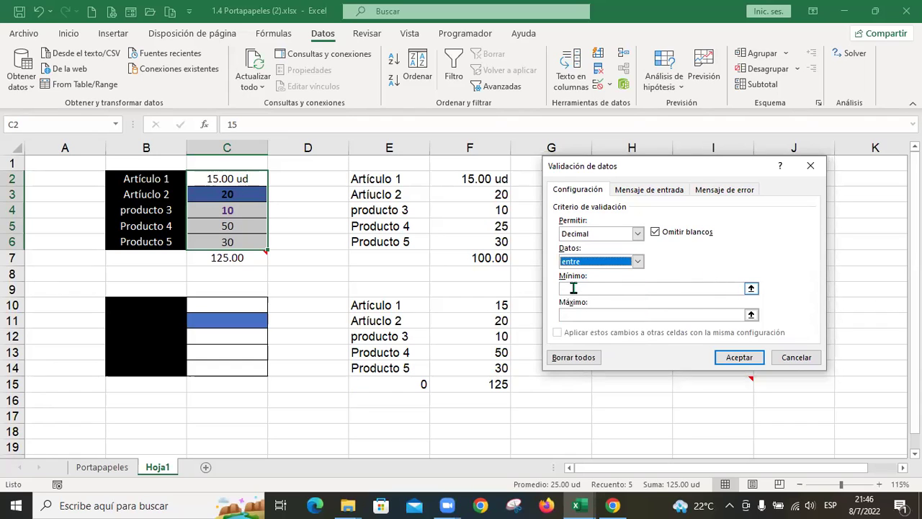
{"action": "left_click", "coordinate": [614, 288]}
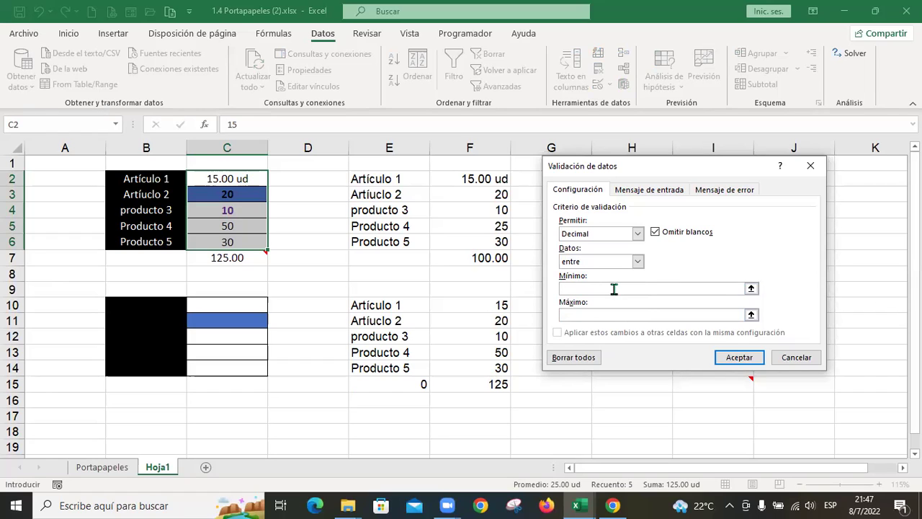
{"action": "type", "text": "5"}
{"action": "left_click", "coordinate": [623, 314]}
{"action": "type", "text": "100"}
{"action": "left_click", "coordinate": [738, 358]}
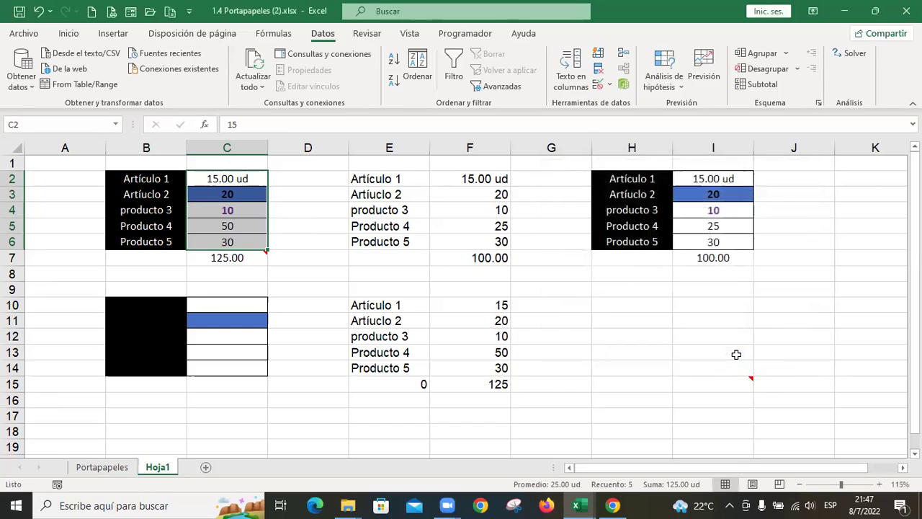
- Try the out-of-range value 3 as the Artículo 1 quantity in C2, and cancel the entry
{"action": "left_click", "coordinate": [241, 178]}
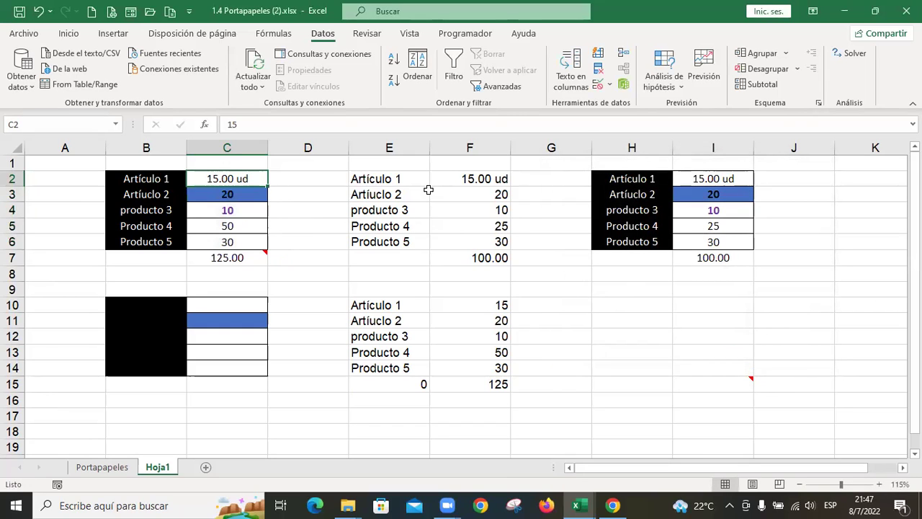
{"action": "type", "text": "3"}
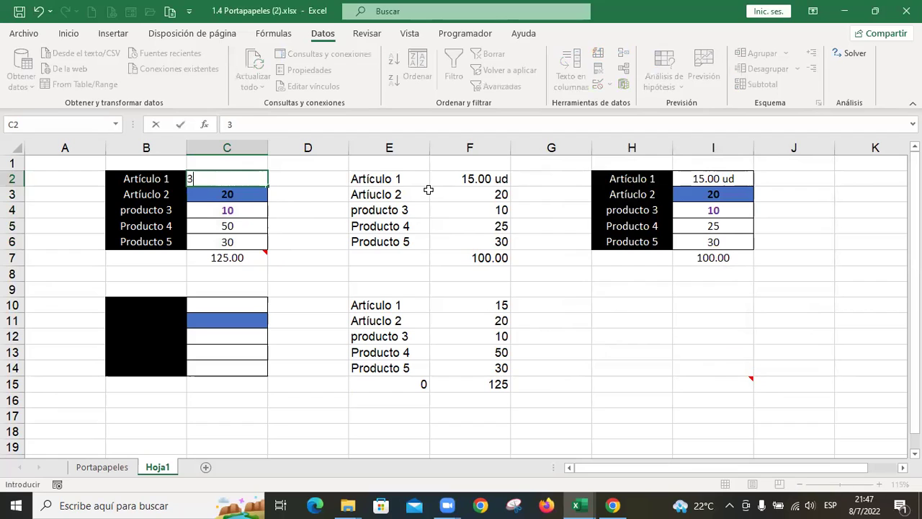
{"action": "key", "text": "Return"}
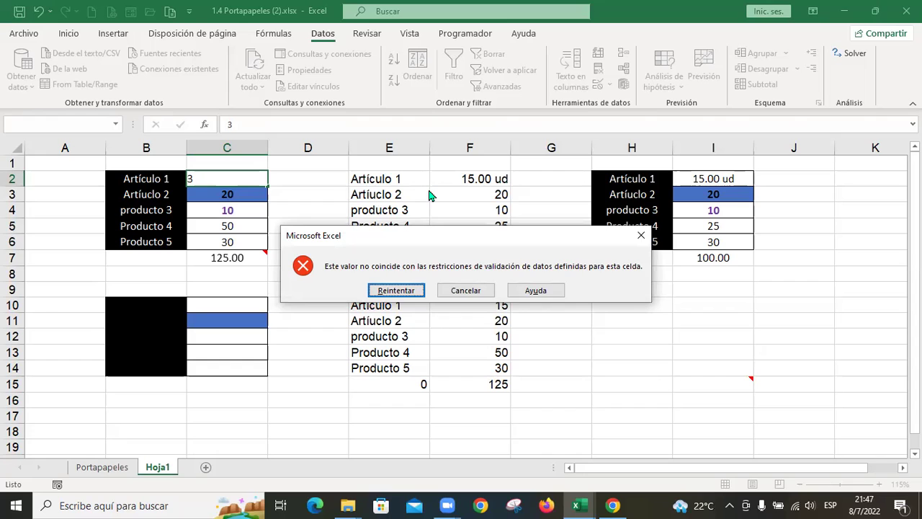
{"action": "key", "text": "Escape"}
- Try the value 8 as the Artículo 2 quantity in C3, and undo that entry
{"action": "key", "text": "Down"}
{"action": "key", "text": "Down"}
{"action": "key", "text": "Up"}
{"action": "type", "text": "8"}
{"action": "key", "text": "Return"}
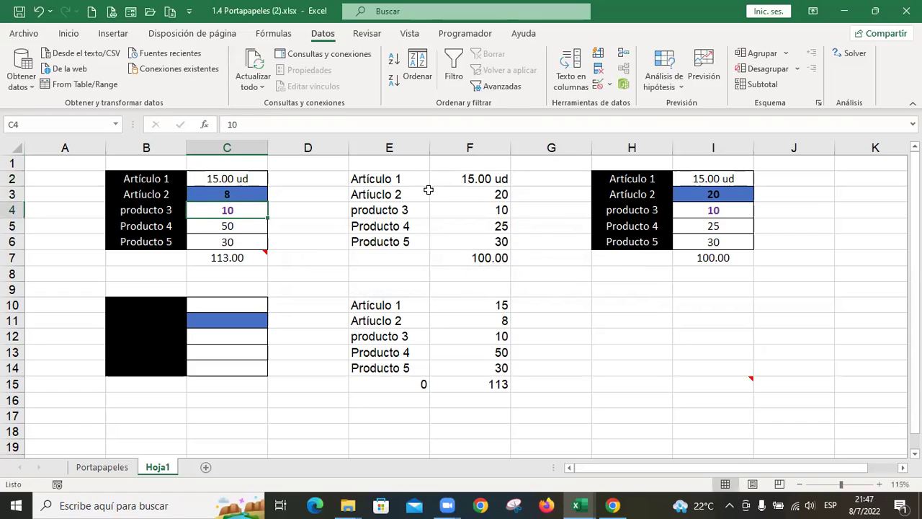
{"action": "key", "text": "ctrl+z"}
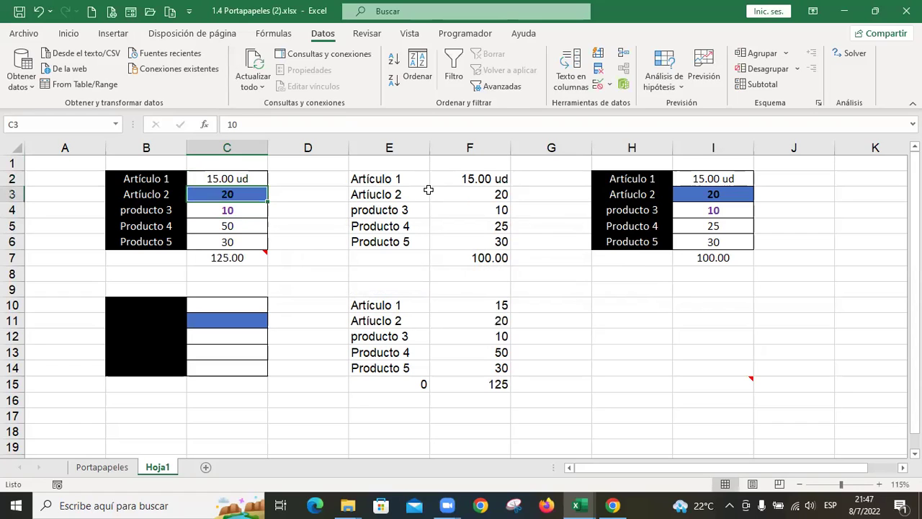
- Try the out-of-range value 200 as the Producto 5 quantity in C6, and cancel the entry
{"action": "key", "text": "Down"}
{"action": "key", "text": "Down"}
{"action": "key", "text": "Down"}
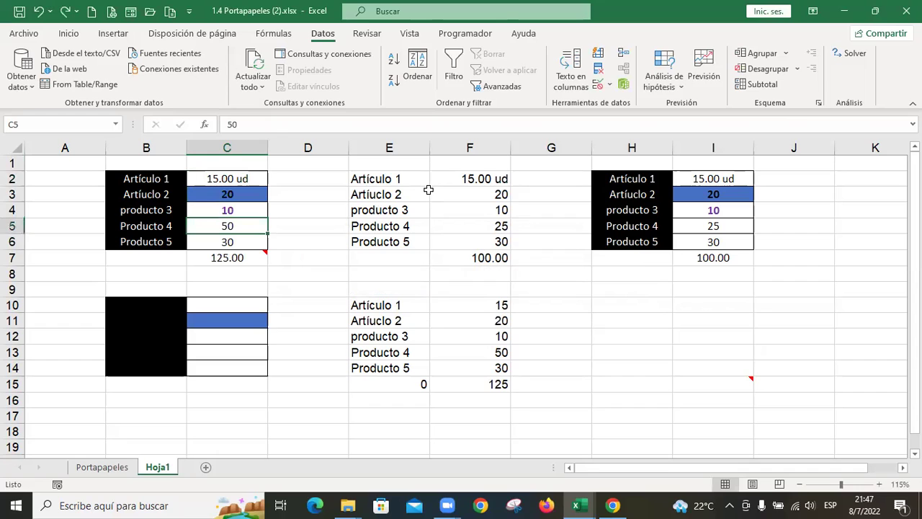
{"action": "type", "text": "200"}
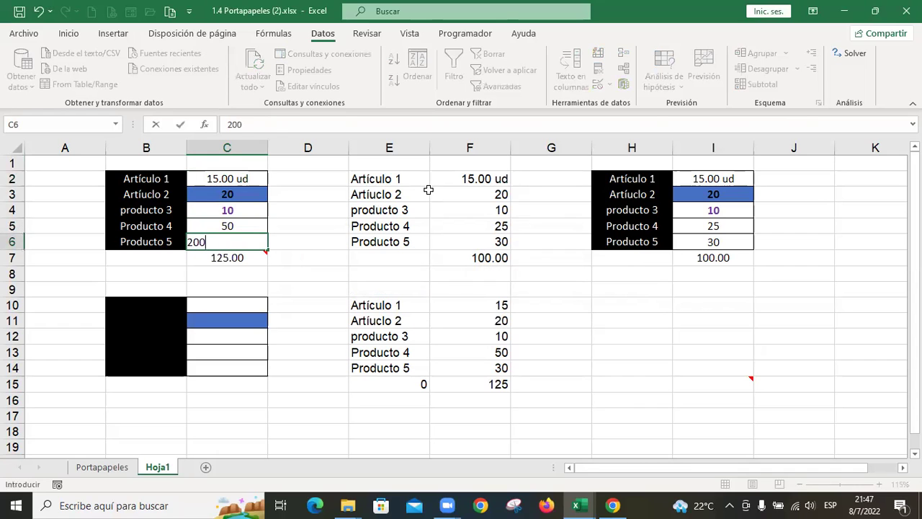
{"action": "key", "text": "Return"}
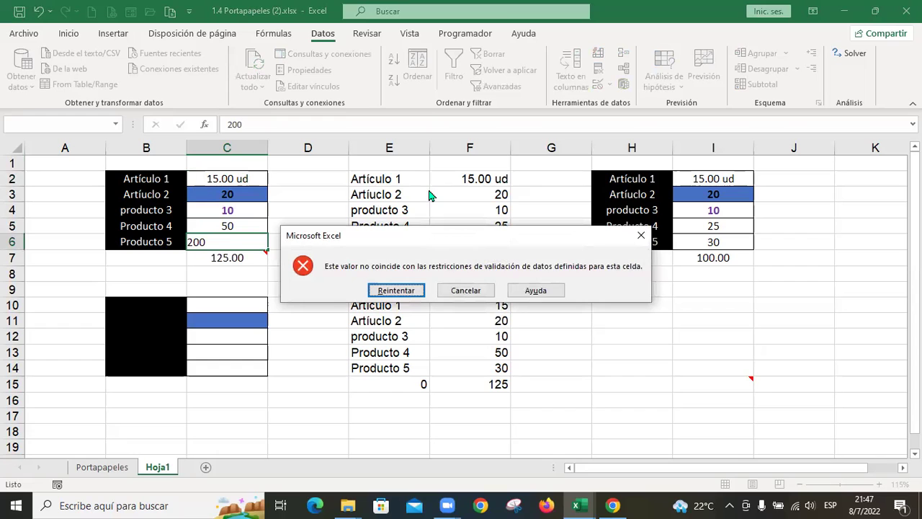
{"action": "key", "text": "Escape"}
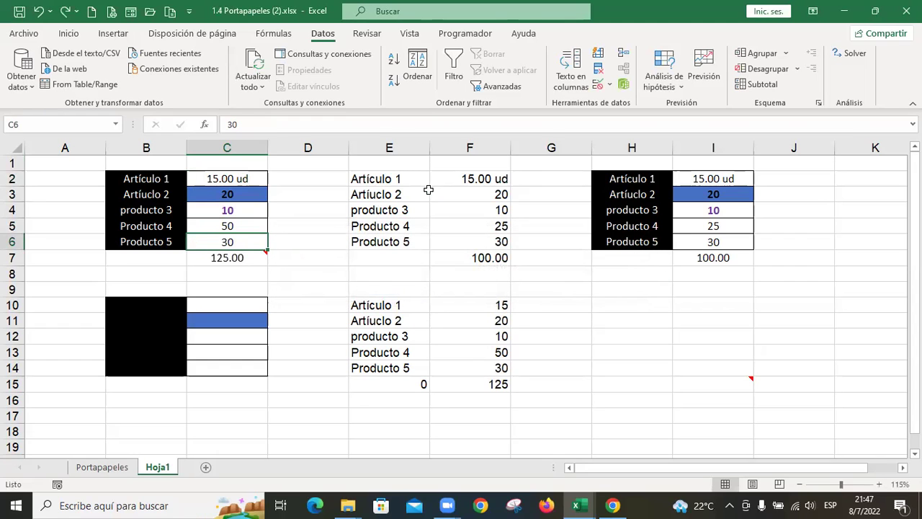
- Set the Producto 5 quantity in C6 to the decimal 30.4
{"action": "key", "text": "Up"}
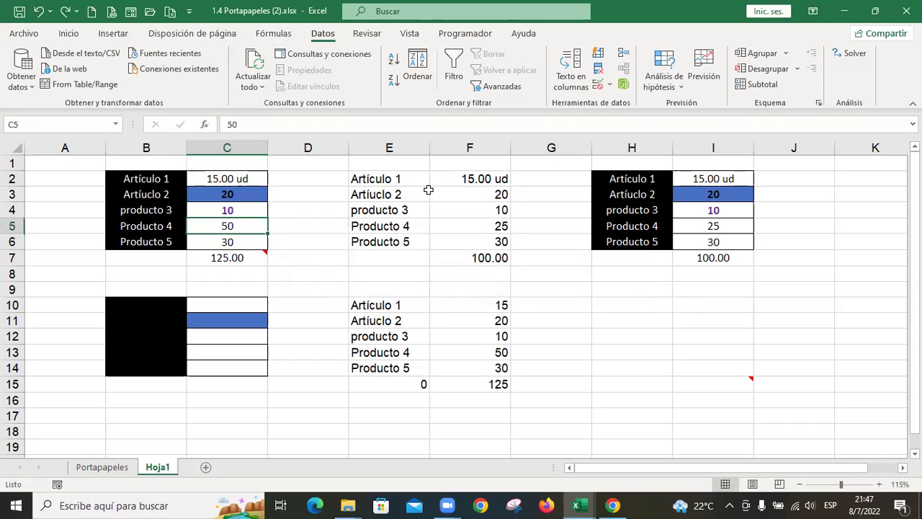
{"action": "key", "text": "Up"}
{"action": "key", "text": "Down"}
{"action": "key", "text": "Down"}
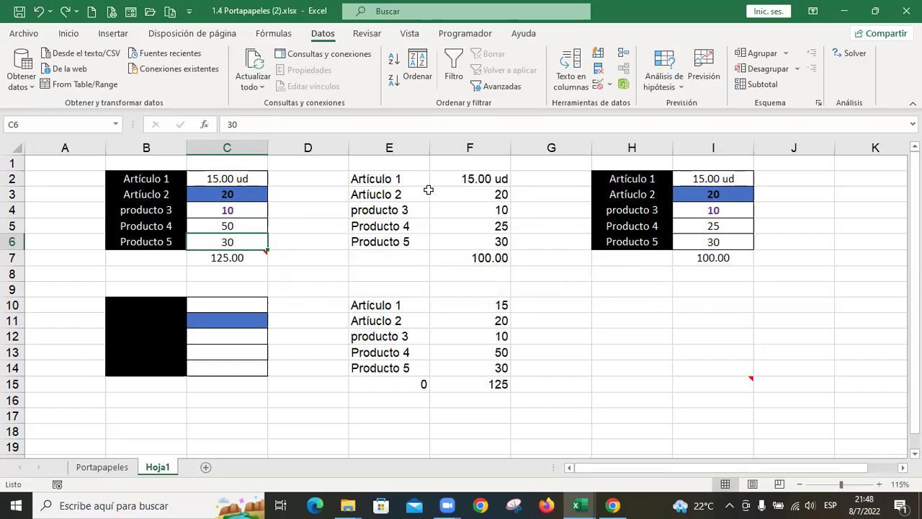
{"action": "type", "text": "30.4"}
{"action": "key", "text": "Return"}
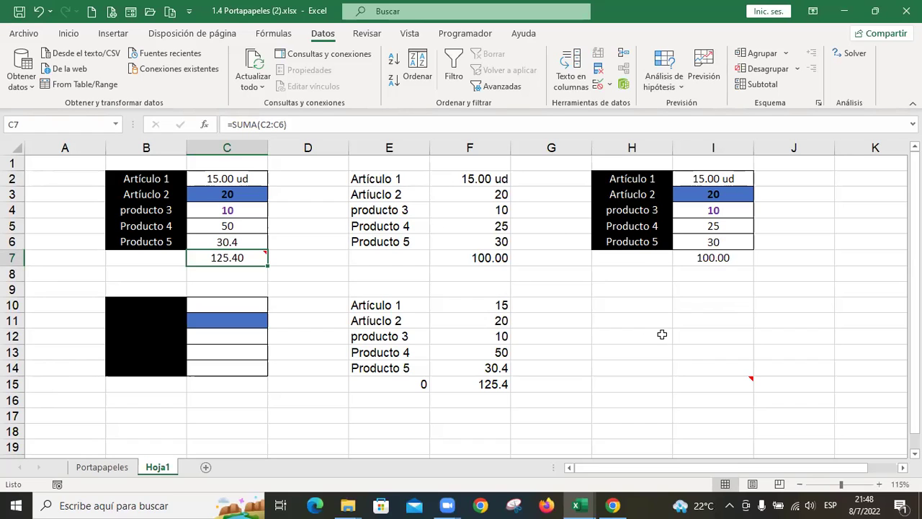
{"action": "left_click_drag", "start_coordinate": [252, 179], "coordinate": [256, 259]}
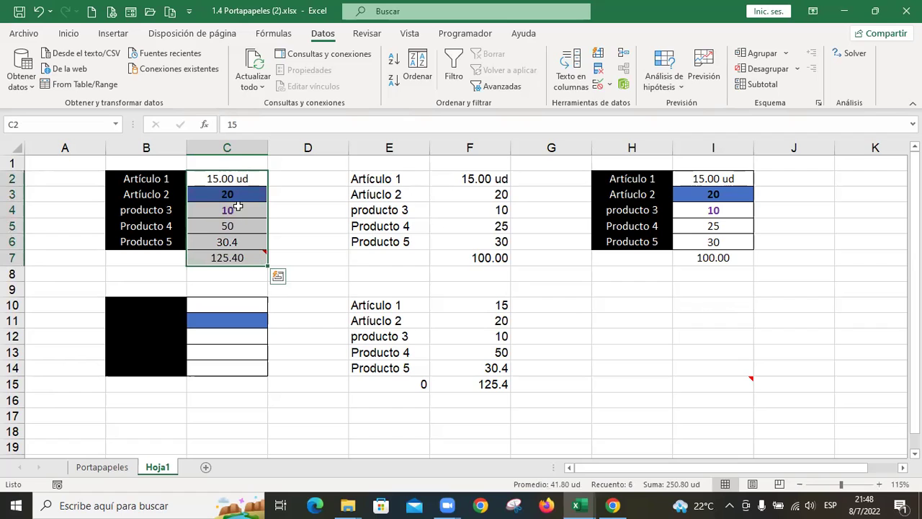
{"action": "mouse_move", "coordinate": [240, 259]}
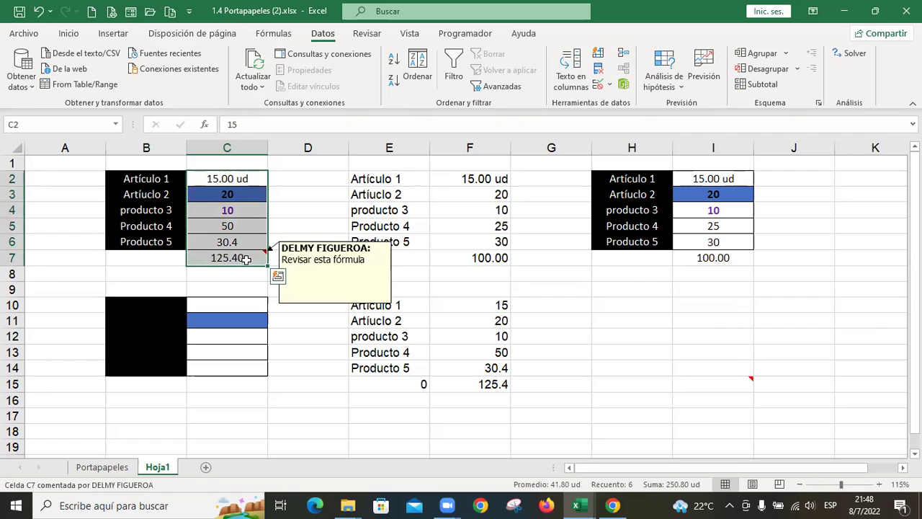
{"action": "key", "text": "ctrl+c"}
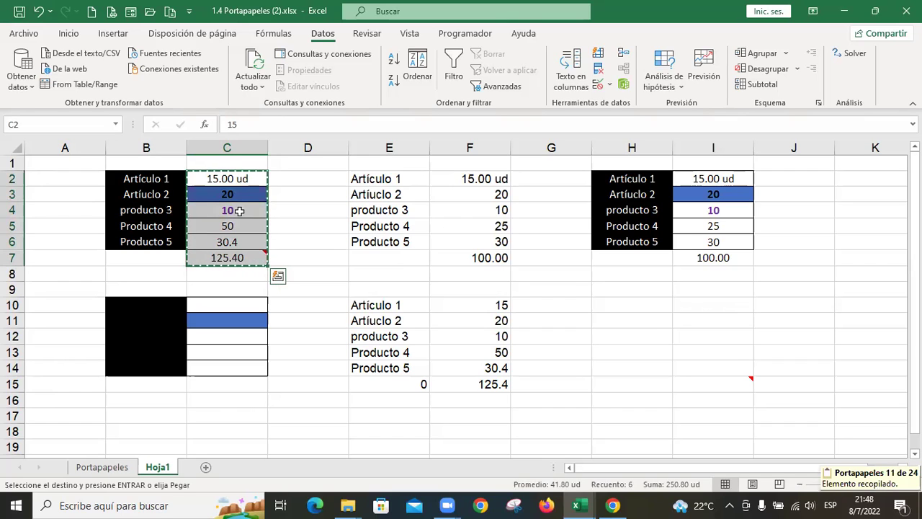
{"action": "key", "text": "Escape"}
- Try the entries 1, -1, 0 and the text "l" in the empty cell B17, and clear the cell
{"action": "left_click", "coordinate": [162, 417]}
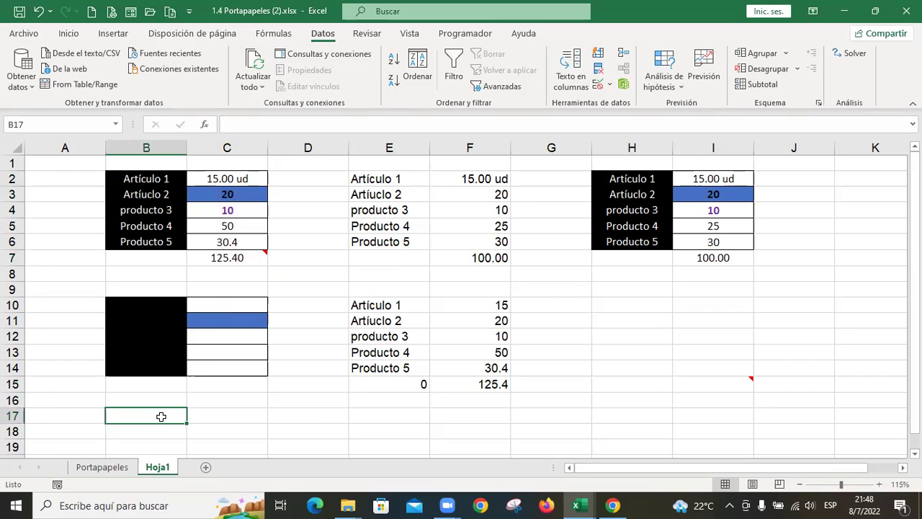
{"action": "type", "text": "1"}
{"action": "key", "text": "Tab"}
{"action": "left_click", "coordinate": [162, 416]}
{"action": "type", "text": "-1"}
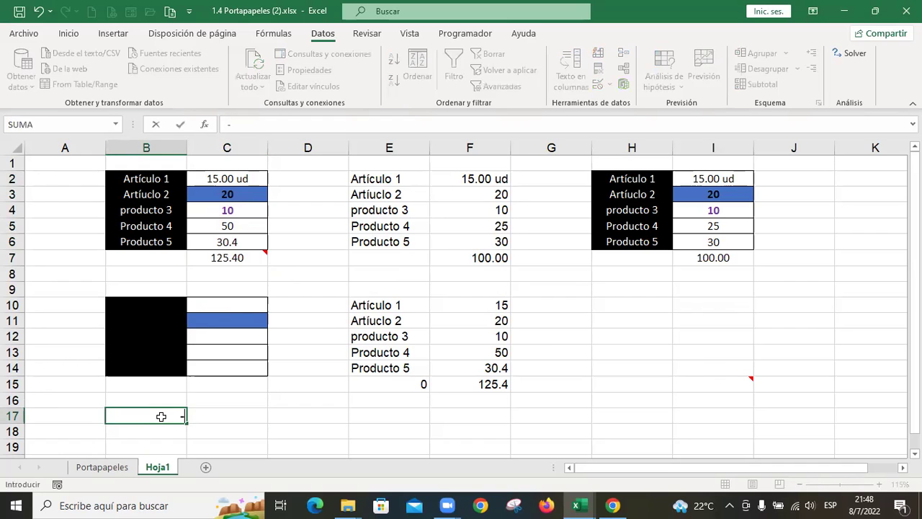
{"action": "key", "text": "Tab"}
{"action": "left_click", "coordinate": [161, 417]}
{"action": "type", "text": "0"}
{"action": "key", "text": "Tab"}
{"action": "left_click", "coordinate": [162, 416]}
{"action": "type", "text": "l"}
{"action": "key", "text": "Tab"}
{"action": "left_click", "coordinate": [161, 416]}
{"action": "key", "text": "Delete"}
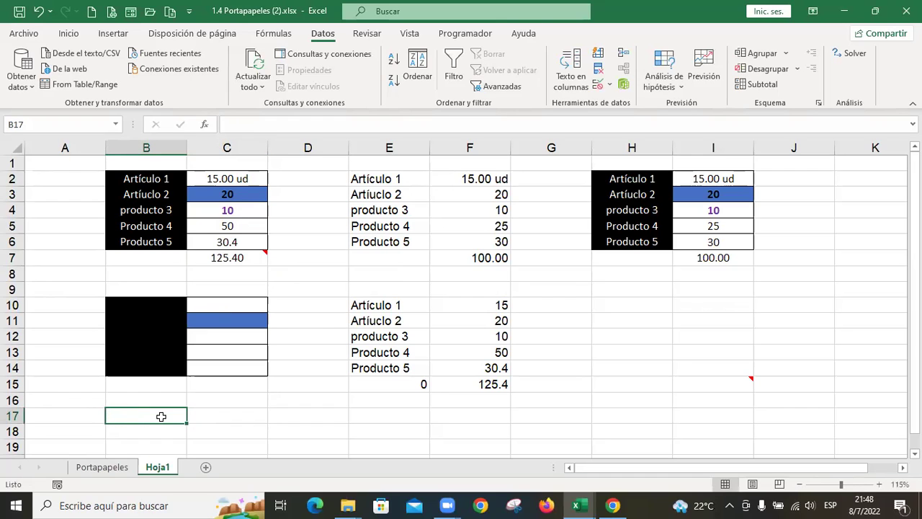
- Copy the quantities and total in C2:C7 and paste only their validation (Validación) into the range starting at B17
{"action": "left_click_drag", "start_coordinate": [237, 180], "coordinate": [241, 252]}
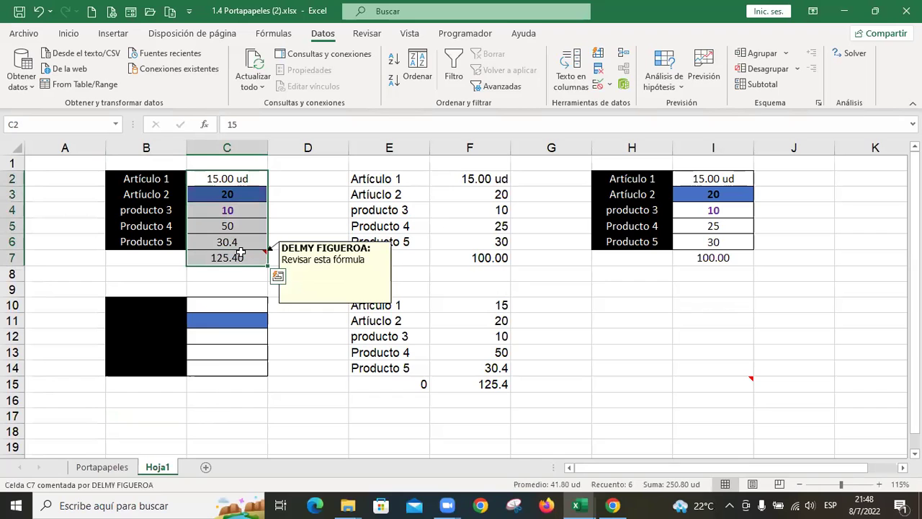
{"action": "key", "text": "ctrl+c"}
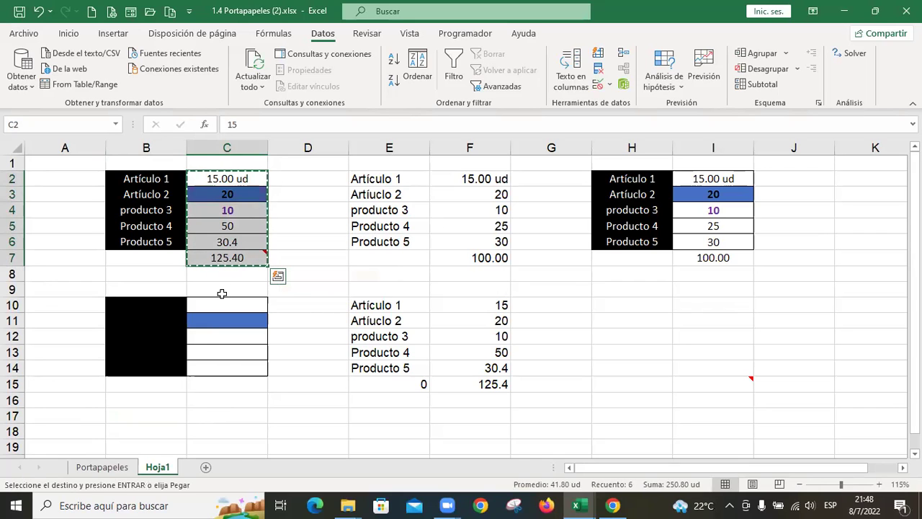
{"action": "left_click", "coordinate": [174, 413]}
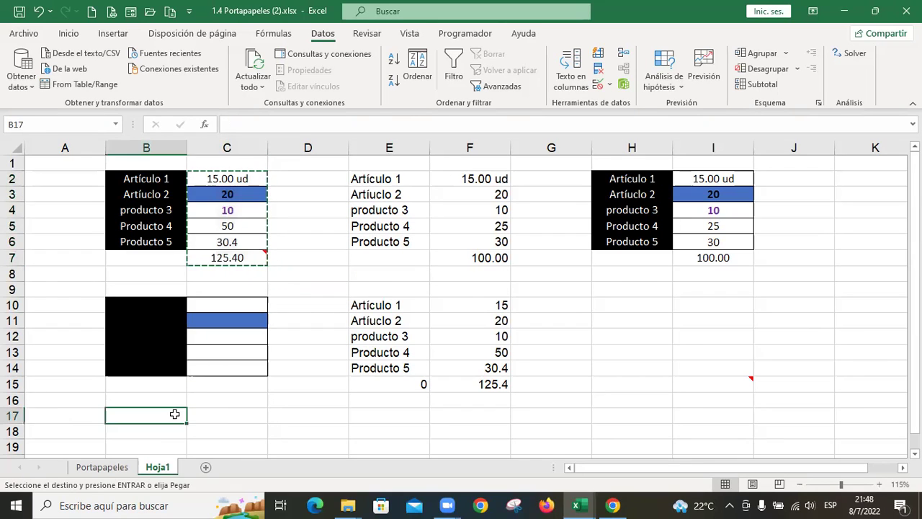
{"action": "key", "text": "ctrl+alt+v"}
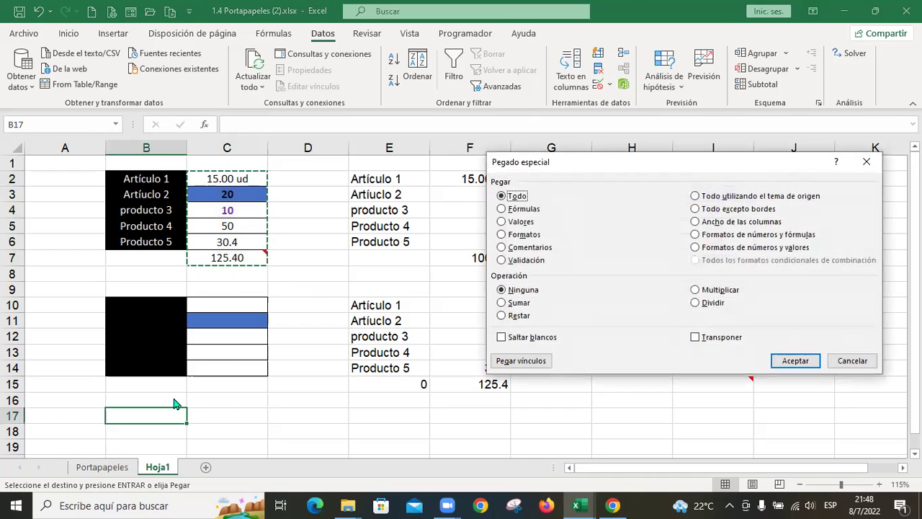
{"action": "left_click", "coordinate": [502, 260]}
{"action": "left_click", "coordinate": [796, 360]}
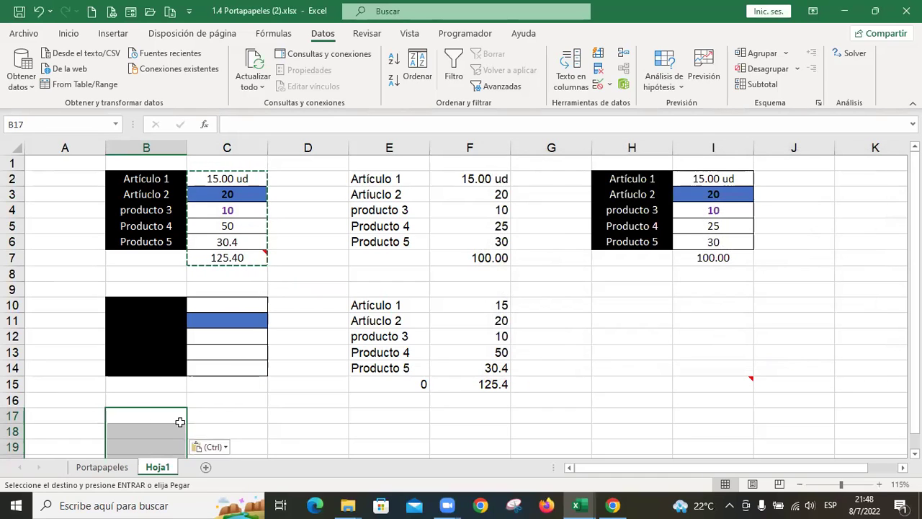
- Try the out-of-range value -1 in the validated cell B17, and cancel the entry
{"action": "scroll", "coordinate": [179, 420], "scroll_direction": "down", "scroll_amount": 2}
{"action": "scroll", "coordinate": [262, 210], "scroll_direction": "up", "scroll_amount": 1}
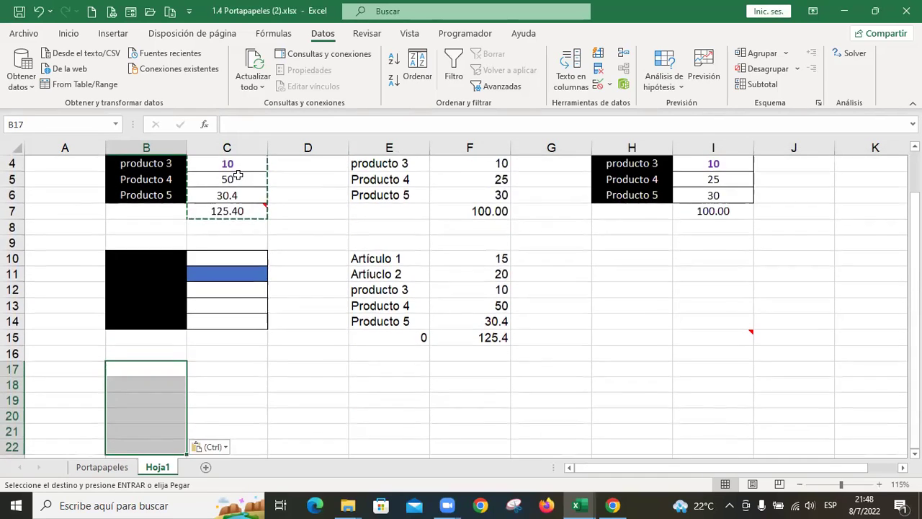
{"action": "left_click", "coordinate": [171, 364]}
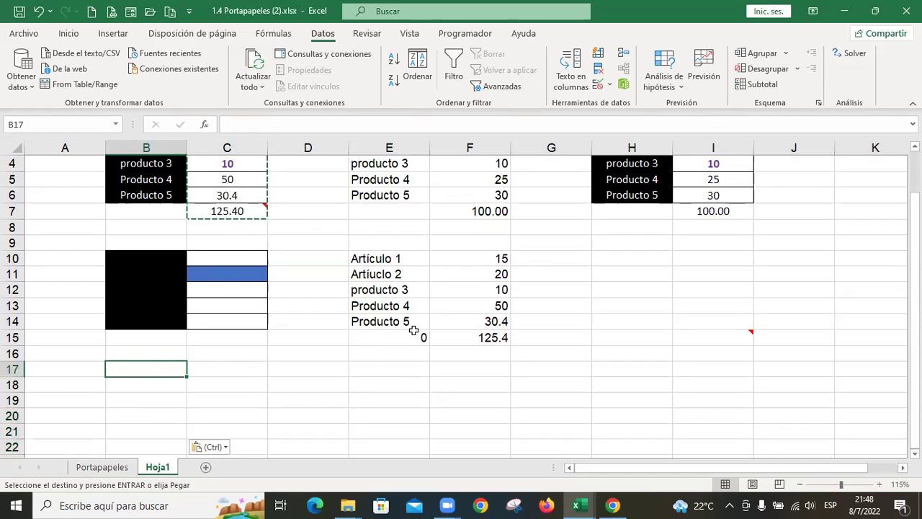
{"action": "type", "text": "-1"}
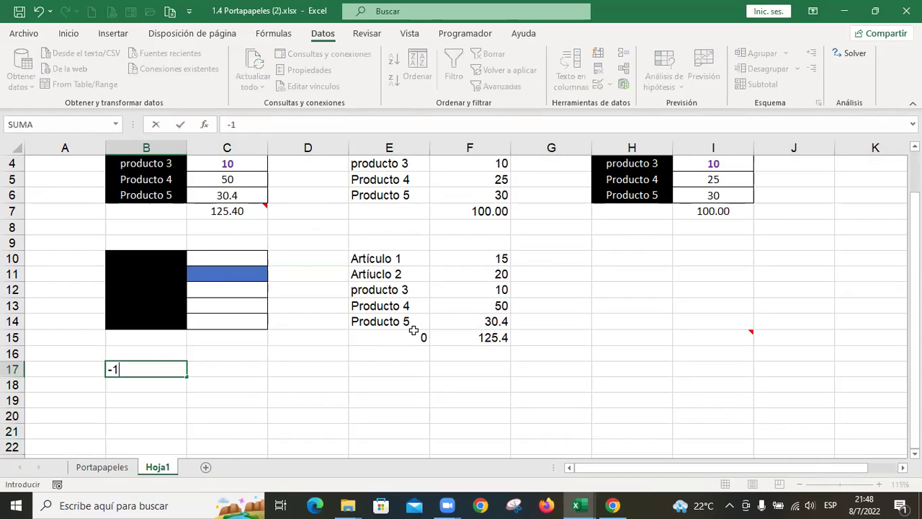
{"action": "key", "text": "Return"}
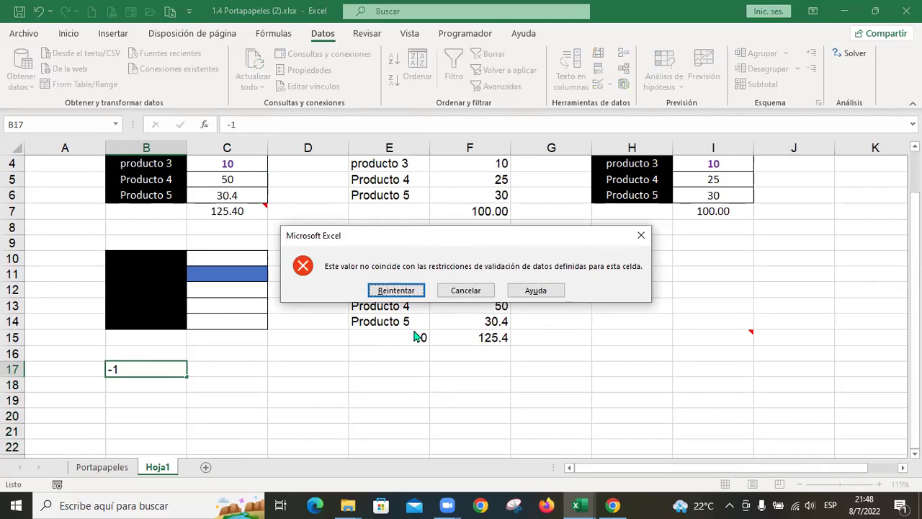
{"action": "key", "text": "Escape"}
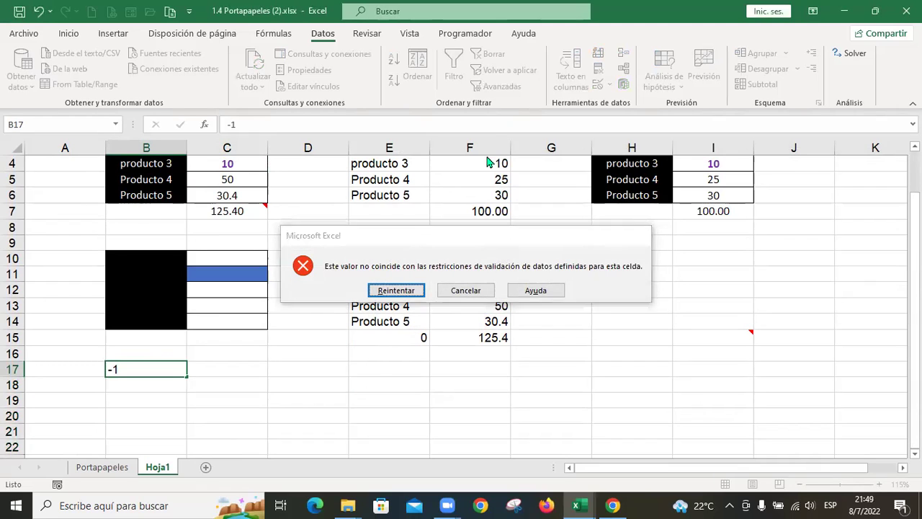
{"action": "scroll", "coordinate": [239, 268], "scroll_direction": "up", "scroll_amount": 1}
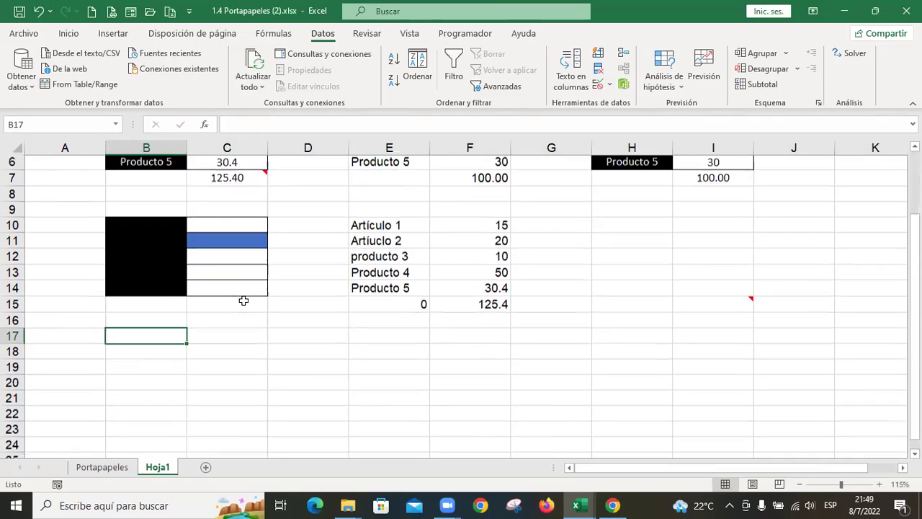
- Enter the value 50 in cell B17
{"action": "scroll", "coordinate": [243, 297], "scroll_direction": "down", "scroll_amount": 2}
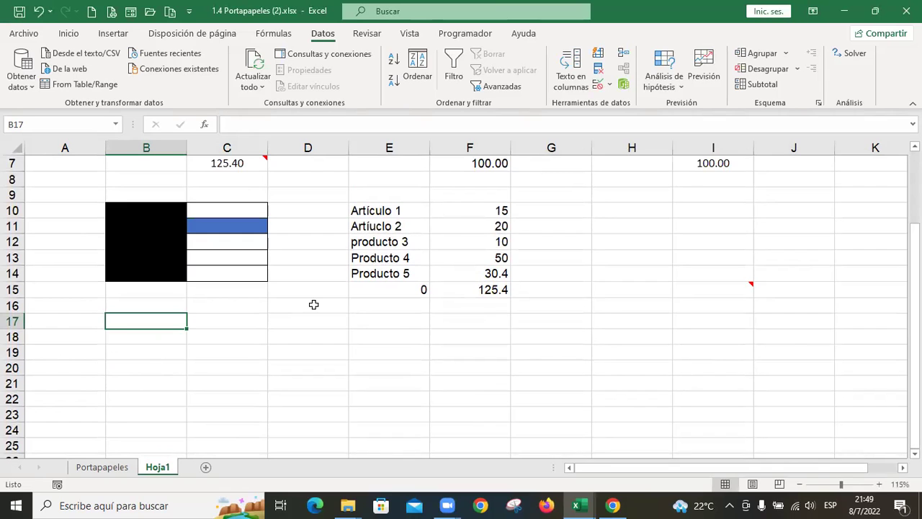
{"action": "type", "text": "50"}
{"action": "key", "text": "Return"}
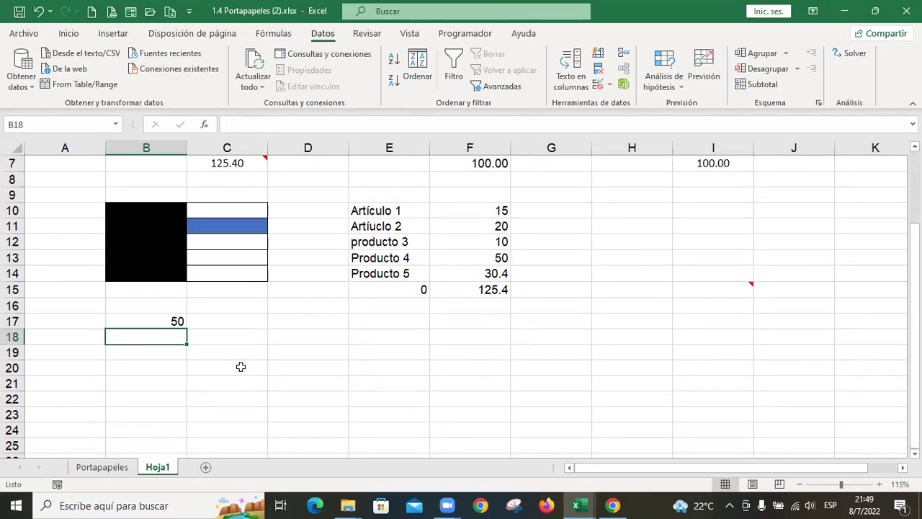
- Copy the product table B2:C7 and paste everything except borders (Todo excepto bordes) starting at D17
{"action": "scroll", "coordinate": [241, 367], "scroll_direction": "up", "scroll_amount": 2}
{"action": "left_click_drag", "start_coordinate": [165, 176], "coordinate": [238, 264]}
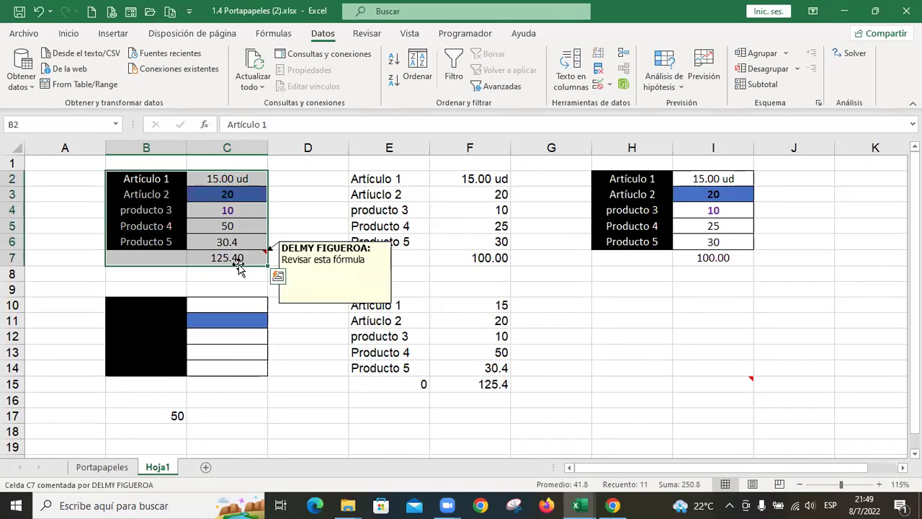
{"action": "key", "text": "ctrl+c"}
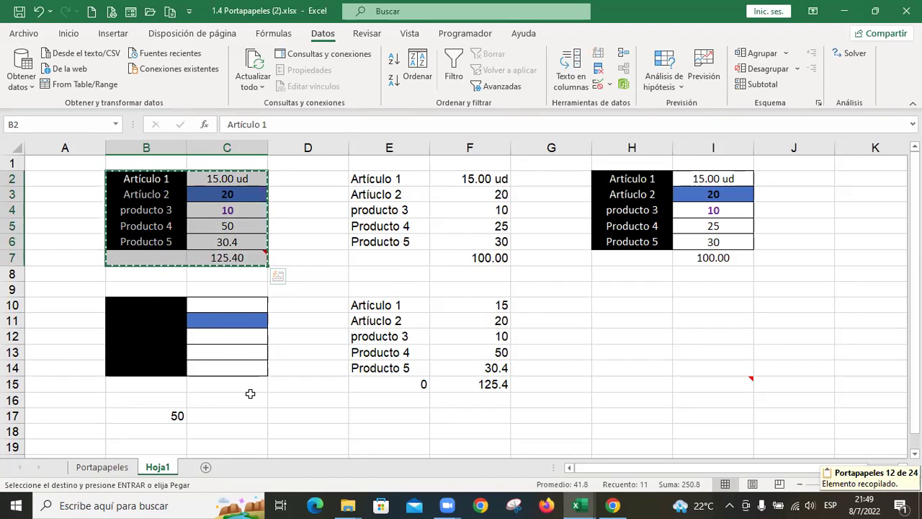
{"action": "left_click", "coordinate": [307, 416]}
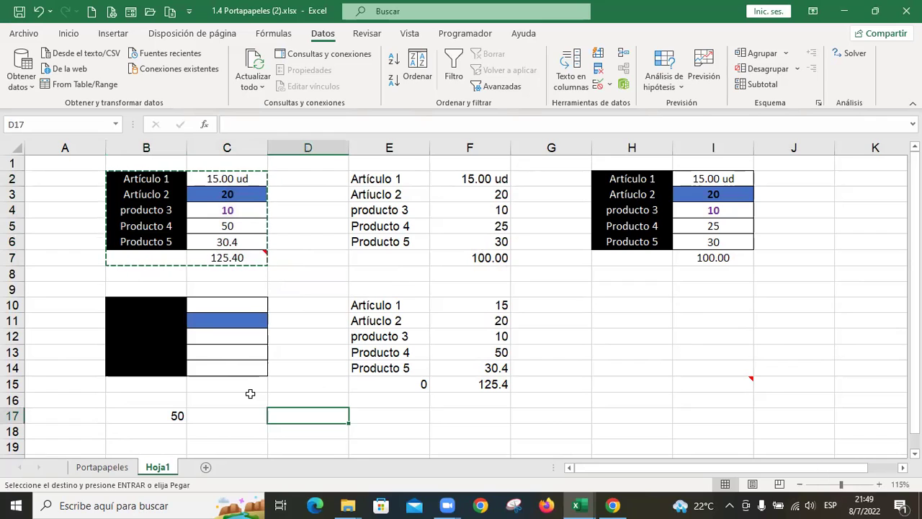
{"action": "key", "text": "ctrl+alt+v"}
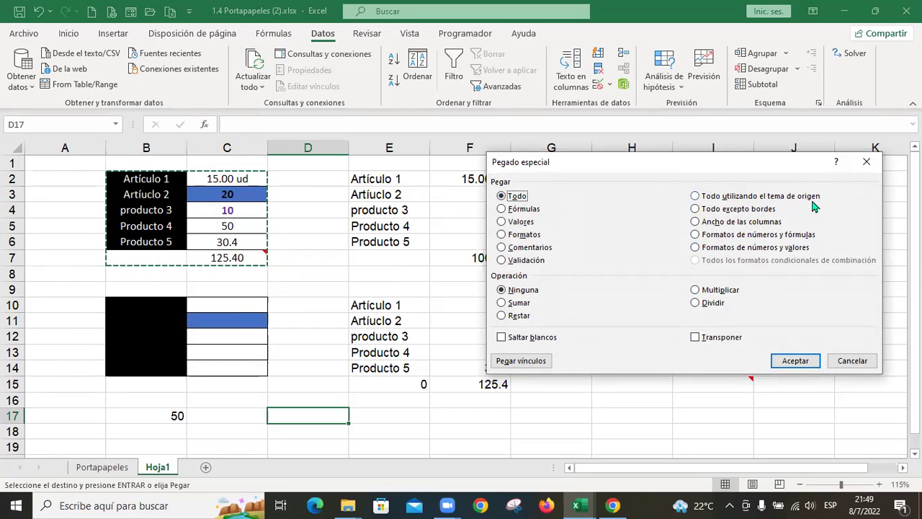
{"action": "left_click", "coordinate": [696, 211]}
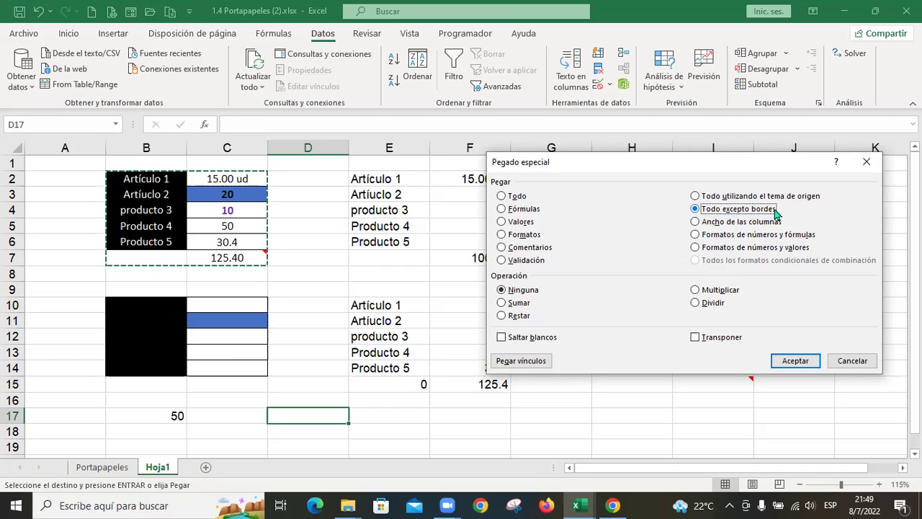
{"action": "left_click", "coordinate": [796, 360]}
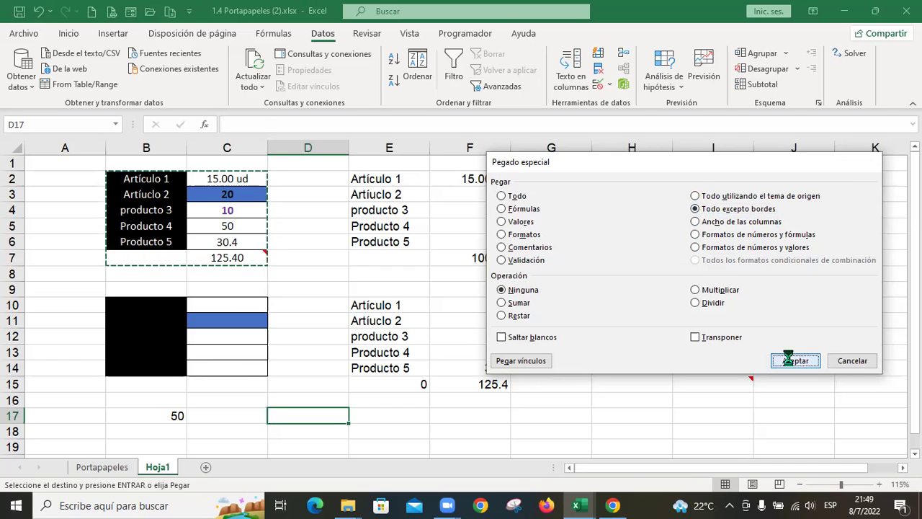
{"action": "scroll", "coordinate": [673, 366], "scroll_direction": "down", "scroll_amount": 1}
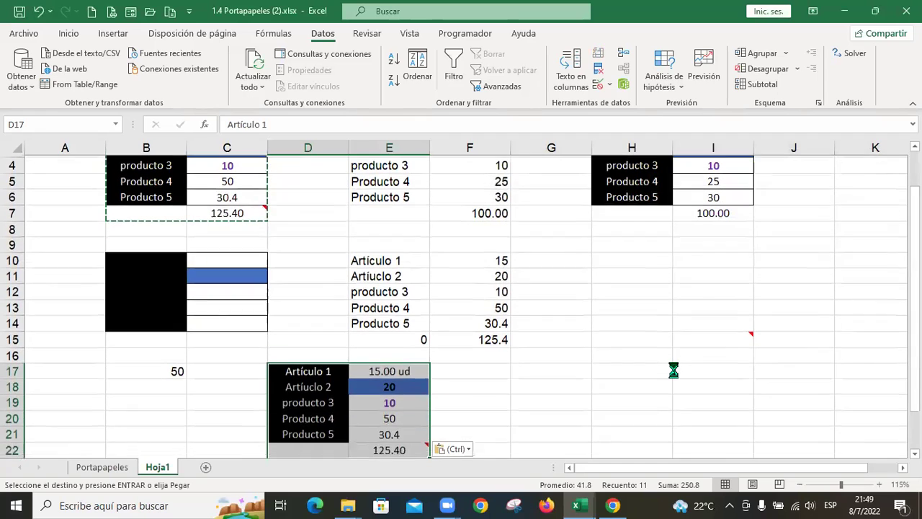
{"action": "left_click", "coordinate": [470, 401]}
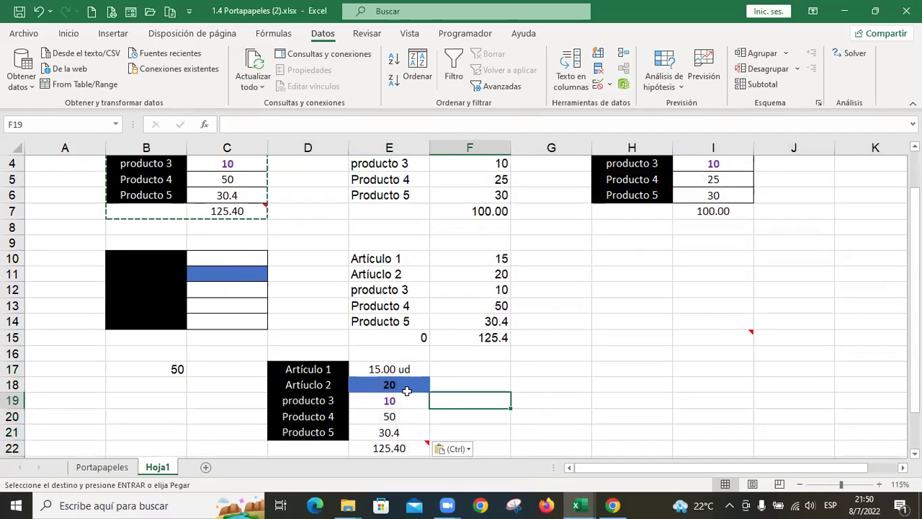
{"action": "left_click", "coordinate": [539, 373]}
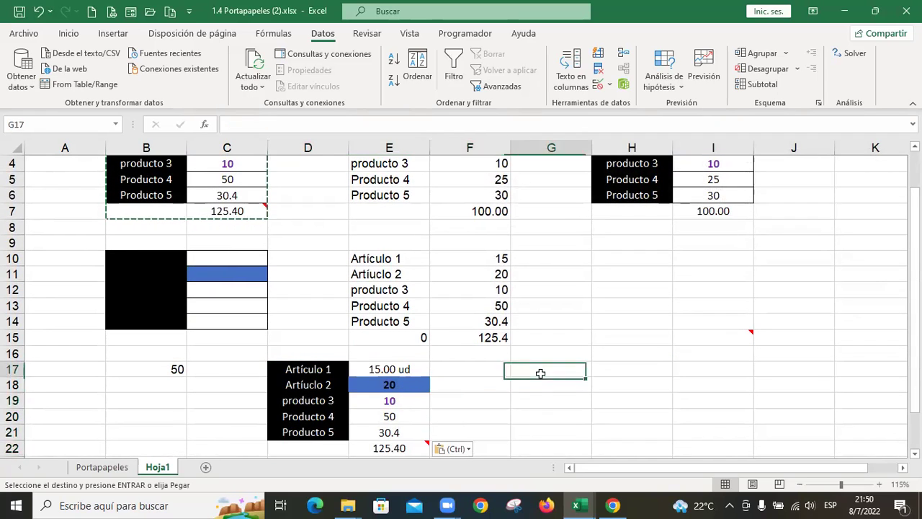
{"action": "key", "text": "ctrl+alt+v"}
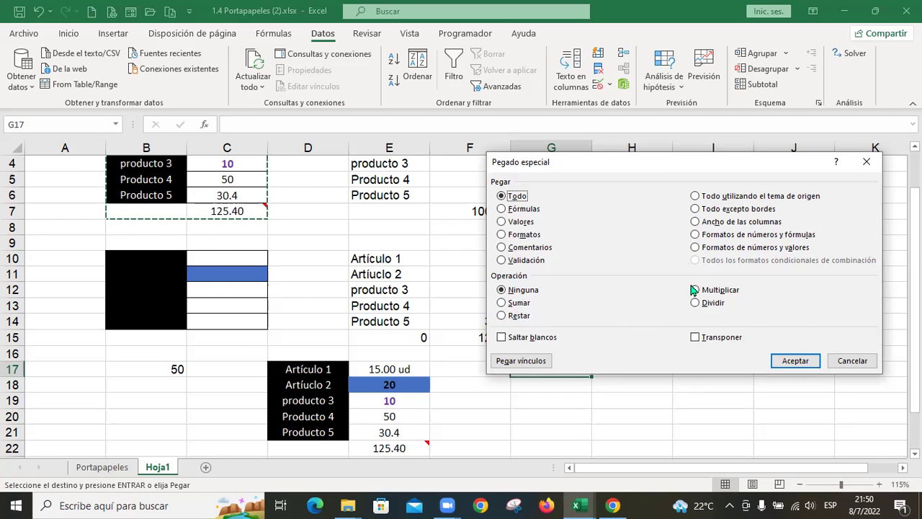
{"action": "left_click", "coordinate": [851, 364]}
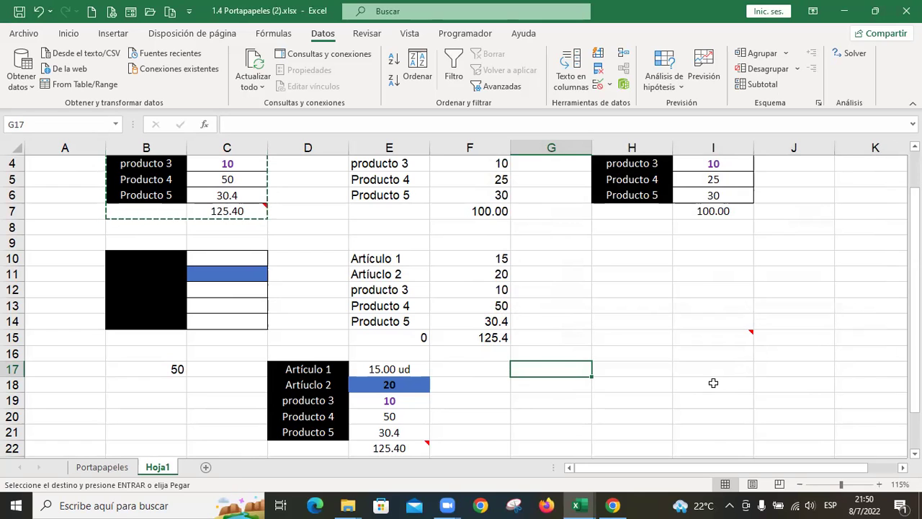
- Enter the numbers 1, 2, 3, 4 and 5 down the cells G17:G21
{"action": "type", "text": "1 2 3 4 5"}
{"action": "key", "text": "Return"}
{"action": "key", "text": "Up"}
{"action": "key", "text": "Up"}
{"action": "key", "text": "Up"}
{"action": "key", "text": "Up"}
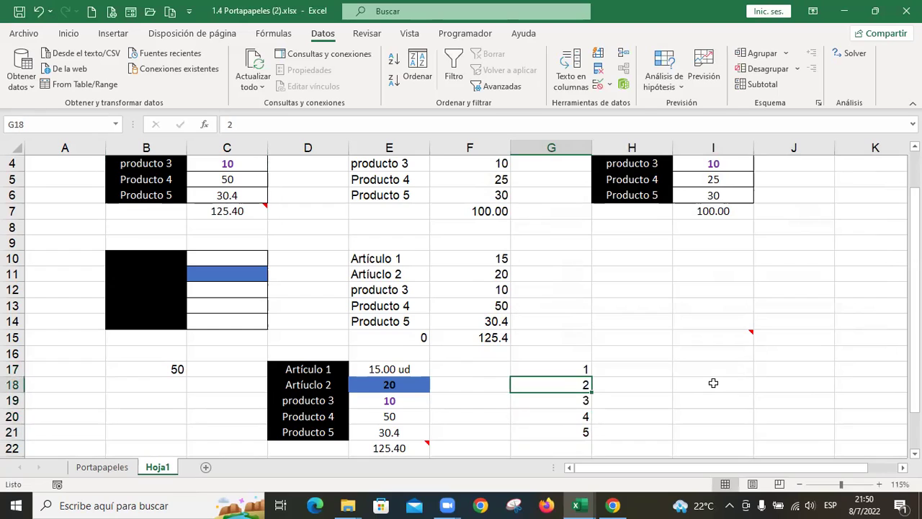
{"action": "left_click", "coordinate": [555, 372]}
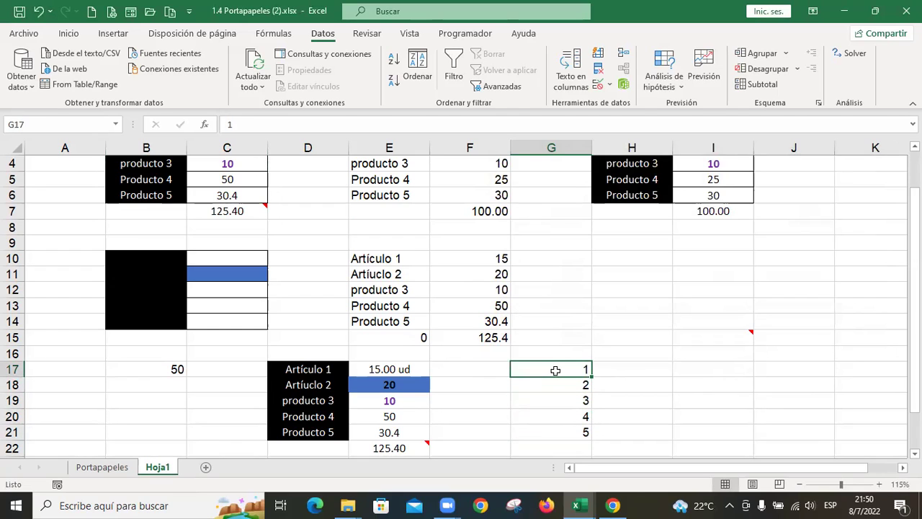
{"action": "scroll", "coordinate": [555, 370], "scroll_direction": "up", "scroll_amount": 2}
{"action": "scroll", "coordinate": [555, 370], "scroll_direction": "down", "scroll_amount": 2}
{"action": "scroll", "coordinate": [555, 370], "scroll_direction": "up", "scroll_amount": 3}
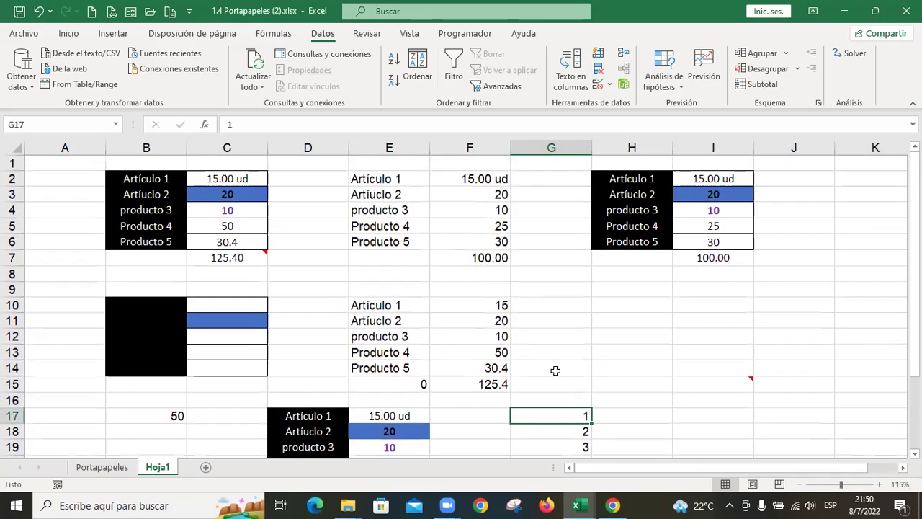
{"action": "left_click_drag", "start_coordinate": [241, 177], "coordinate": [241, 241]}
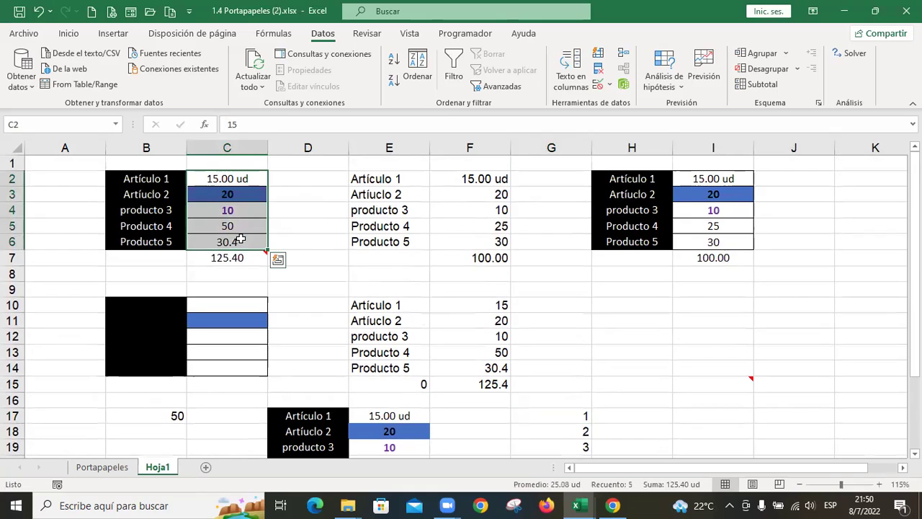
{"action": "key", "text": "ctrl+c"}
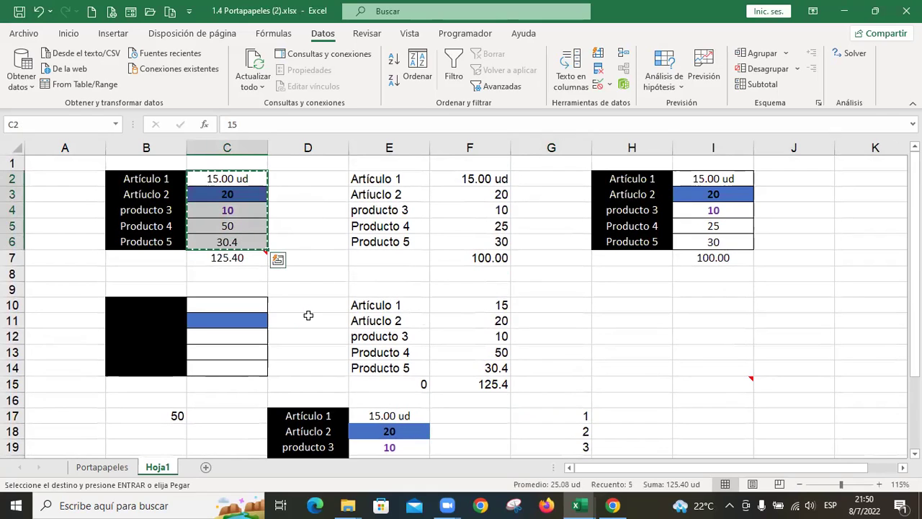
{"action": "left_click", "coordinate": [573, 416]}
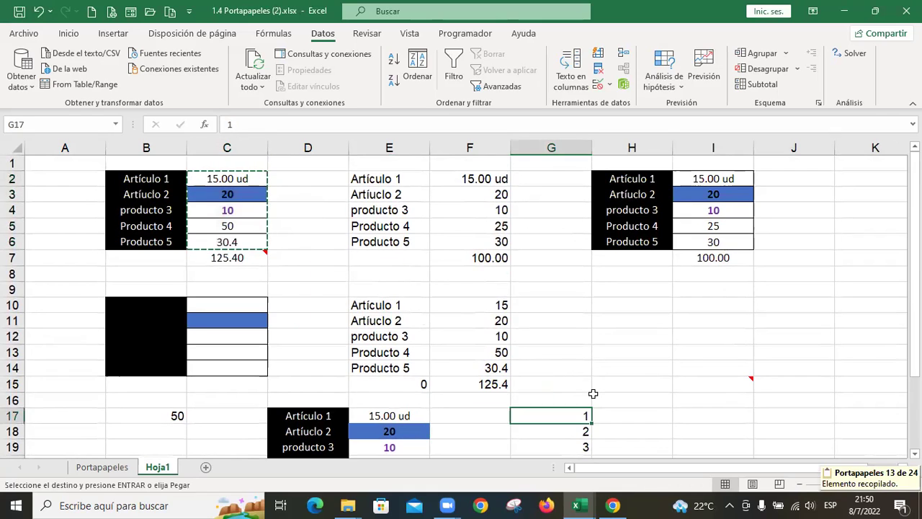
{"action": "scroll", "coordinate": [593, 393], "scroll_direction": "down", "scroll_amount": 2}
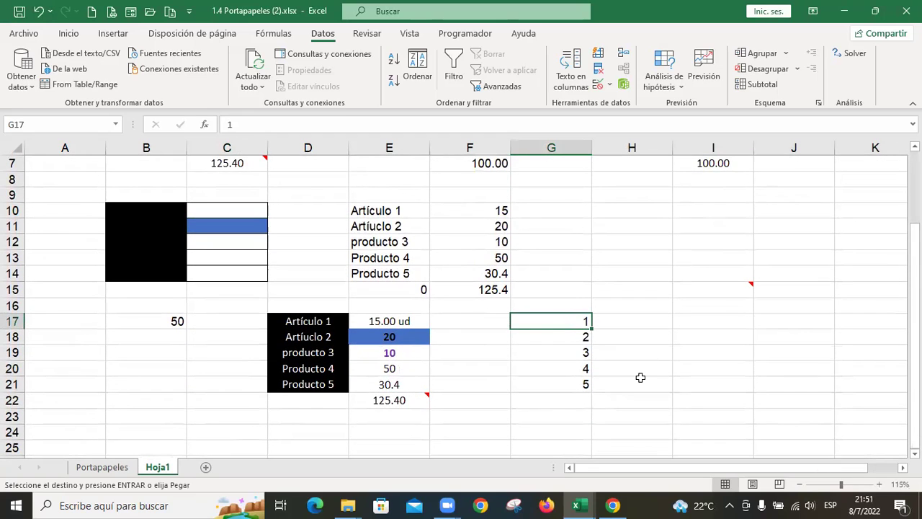
{"action": "key", "text": "ctrl+alt+v"}
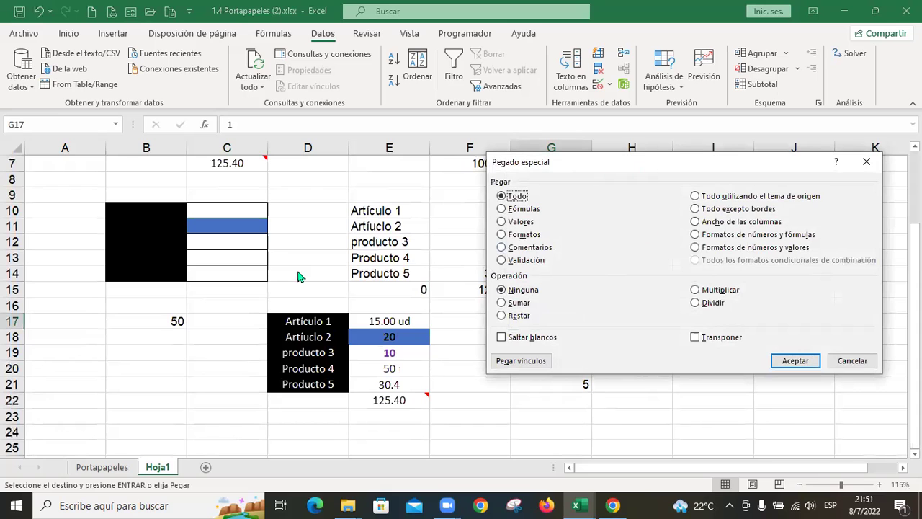
{"action": "left_click", "coordinate": [852, 361]}
{"action": "scroll", "coordinate": [641, 365], "scroll_direction": "up", "scroll_amount": 2}
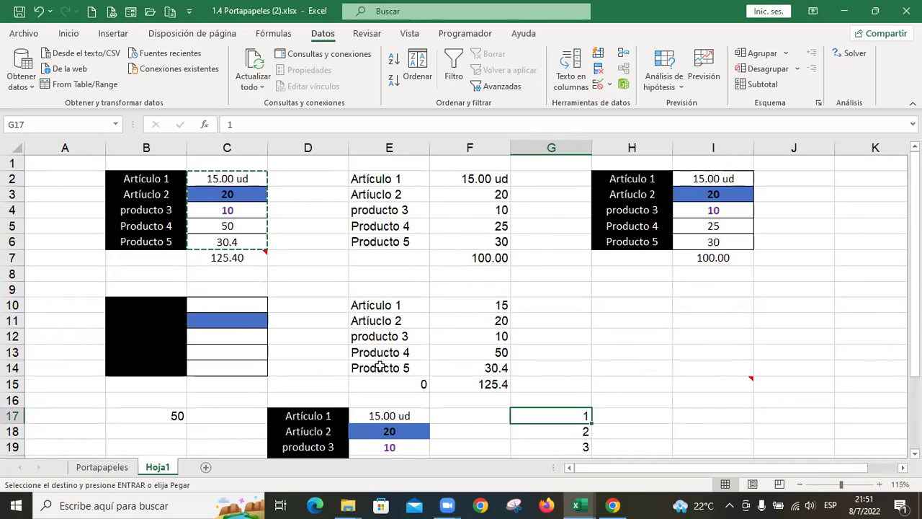
- Copy the product table B2:C7 into a new worksheet, placing it at B2
{"action": "left_click_drag", "start_coordinate": [160, 180], "coordinate": [246, 263]}
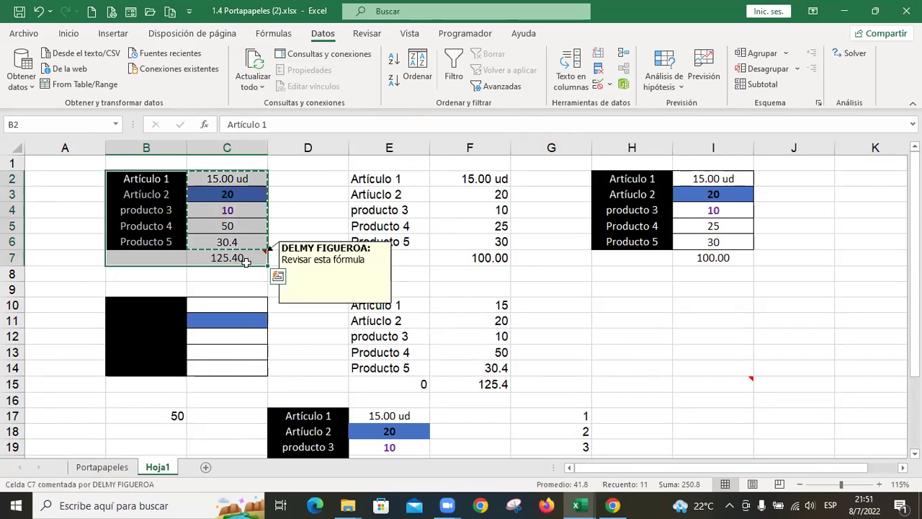
{"action": "key", "text": "ctrl+c"}
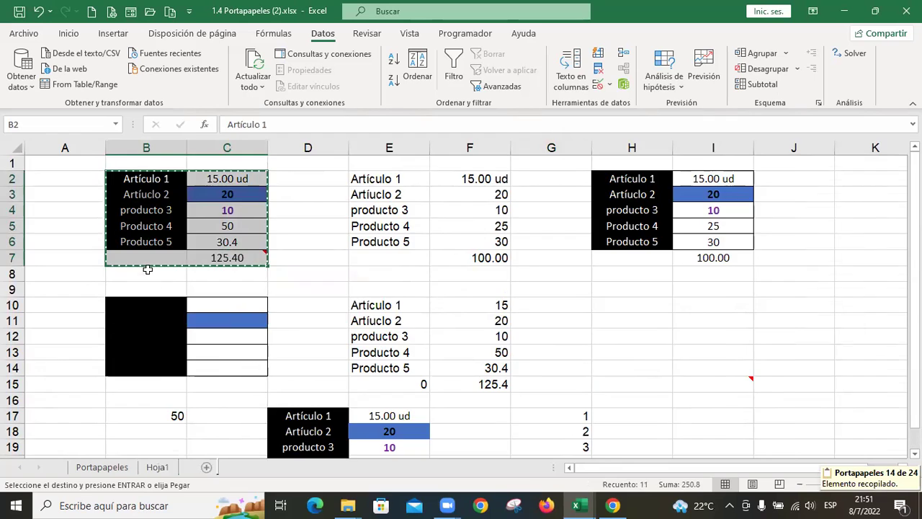
{"action": "key", "text": "shift+F11"}
{"action": "left_click", "coordinate": [138, 173]}
{"action": "key", "text": "ctrl+v"}
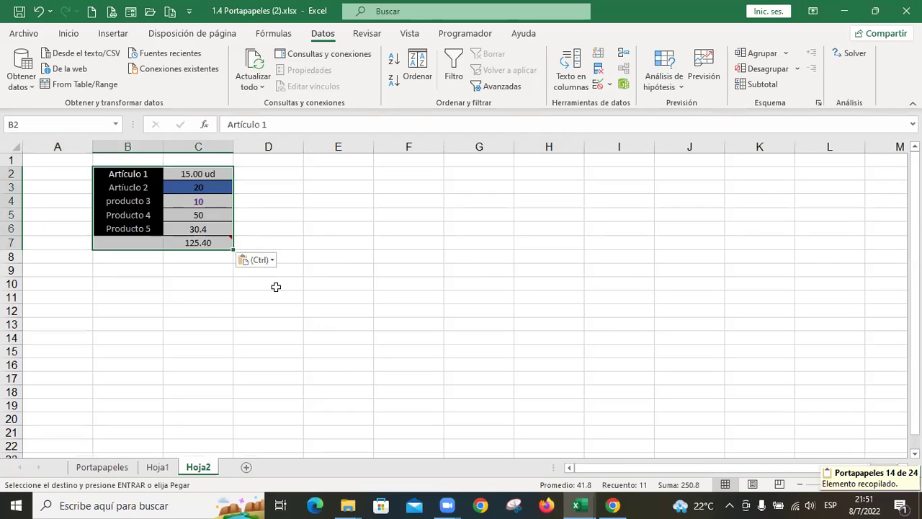
{"action": "scroll", "coordinate": [274, 288], "scroll_direction": "up", "scroll_amount": 3, "text": "ctrl"}
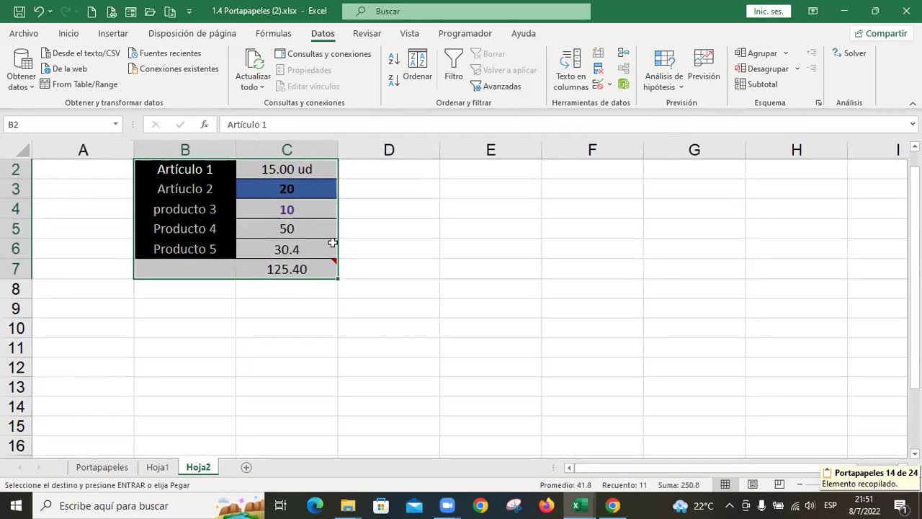
{"action": "key", "text": "ctrl+Home"}
- Enter the numbers 1, 2, 3, 4 and 5 down the cells E2:E6 of the new sheet
{"action": "left_click", "coordinate": [488, 192]}
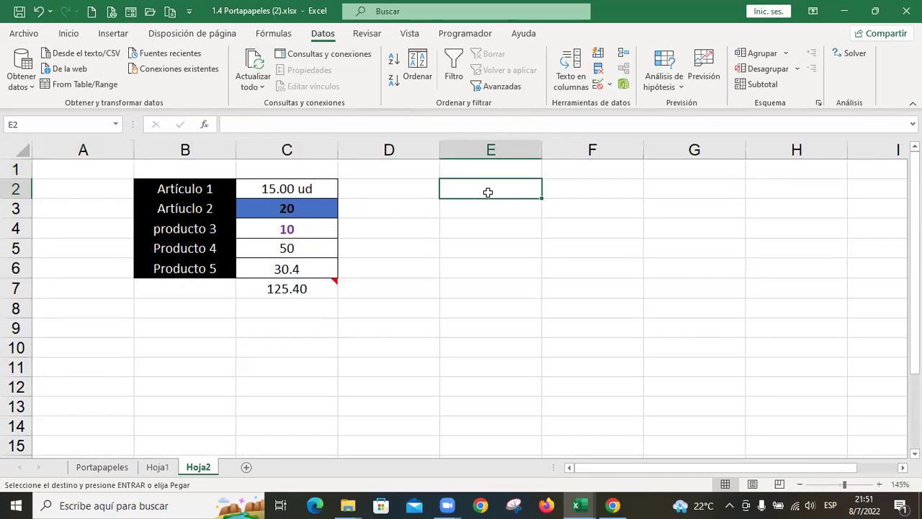
{"action": "type", "text": "1"}
{"action": "key", "text": "Return"}
{"action": "type", "text": "2"}
{"action": "key", "text": "Return"}
{"action": "type", "text": "3"}
{"action": "key", "text": "Return"}
{"action": "type", "text": "4 5"}
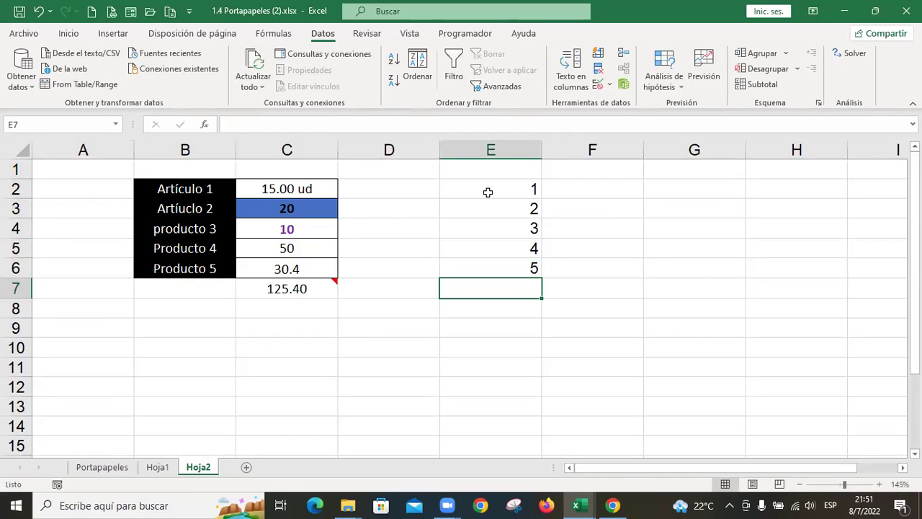
- Copy the product amounts C2:C6 and paste them onto the numbers starting at E2 with the Sumar operation
{"action": "left_click_drag", "start_coordinate": [207, 188], "coordinate": [303, 288]}
{"action": "left_click", "coordinate": [493, 192]}
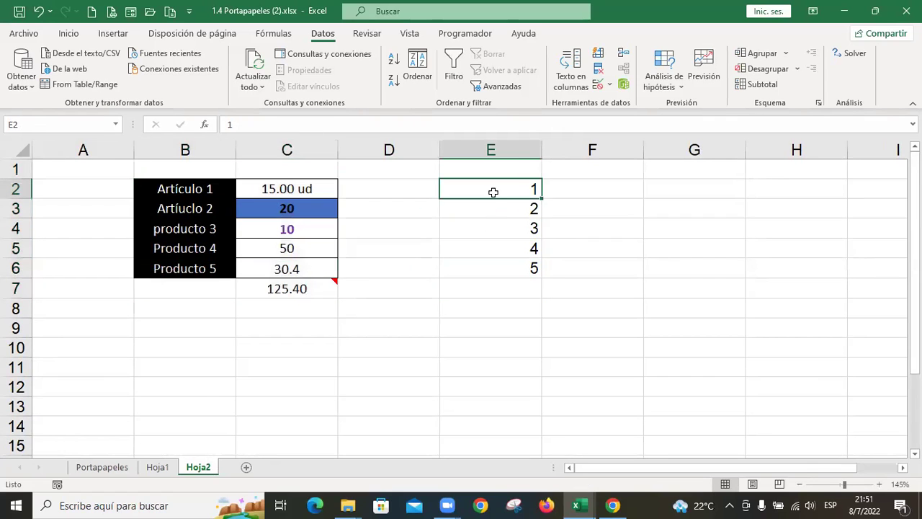
{"action": "left_click_drag", "start_coordinate": [315, 186], "coordinate": [313, 261]}
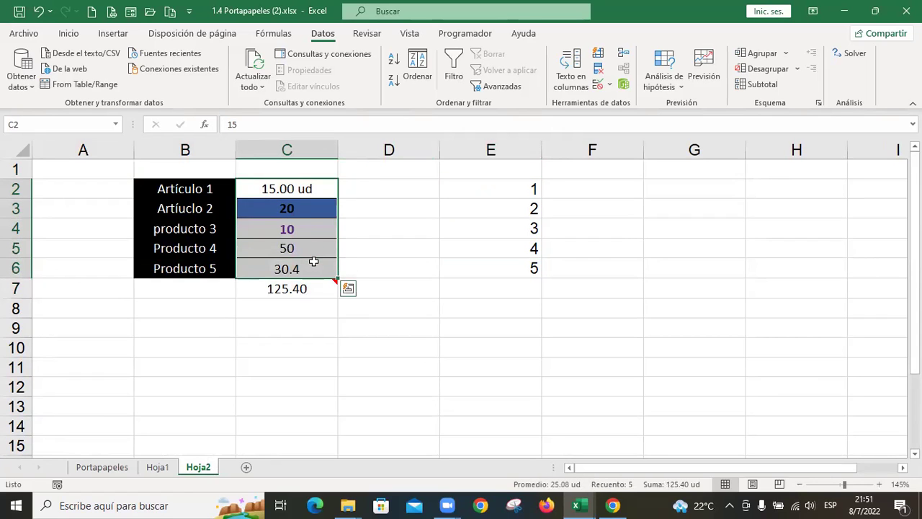
{"action": "key", "text": "ctrl+c"}
{"action": "left_click", "coordinate": [478, 186]}
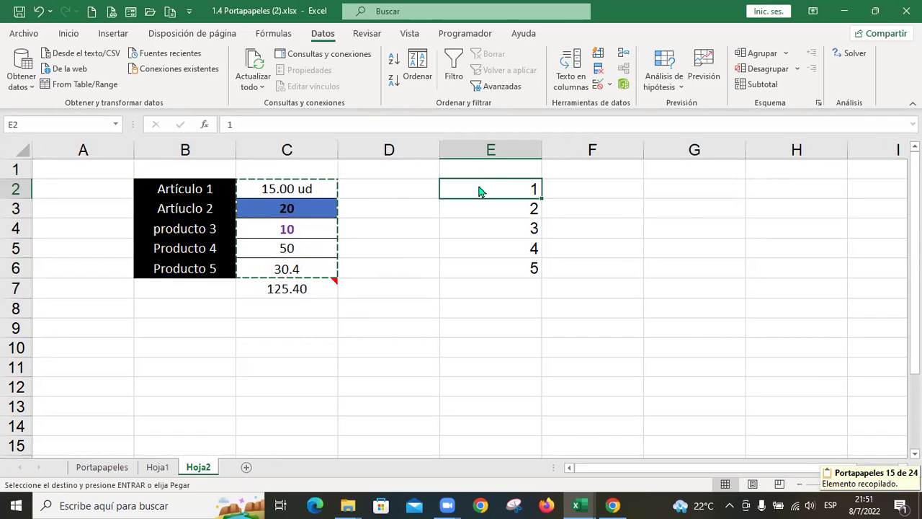
{"action": "key", "text": "ctrl+alt+v"}
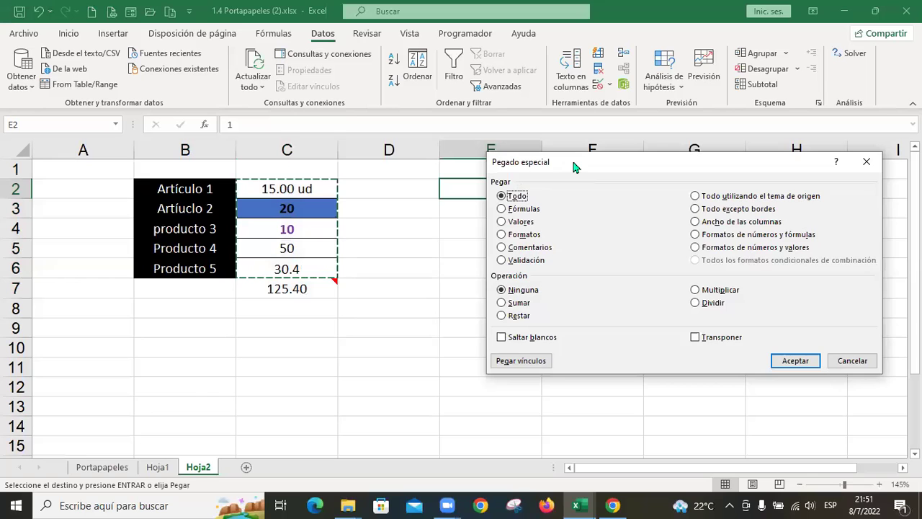
{"action": "left_click_drag", "start_coordinate": [574, 166], "coordinate": [638, 180]}
{"action": "left_click", "coordinate": [570, 317]}
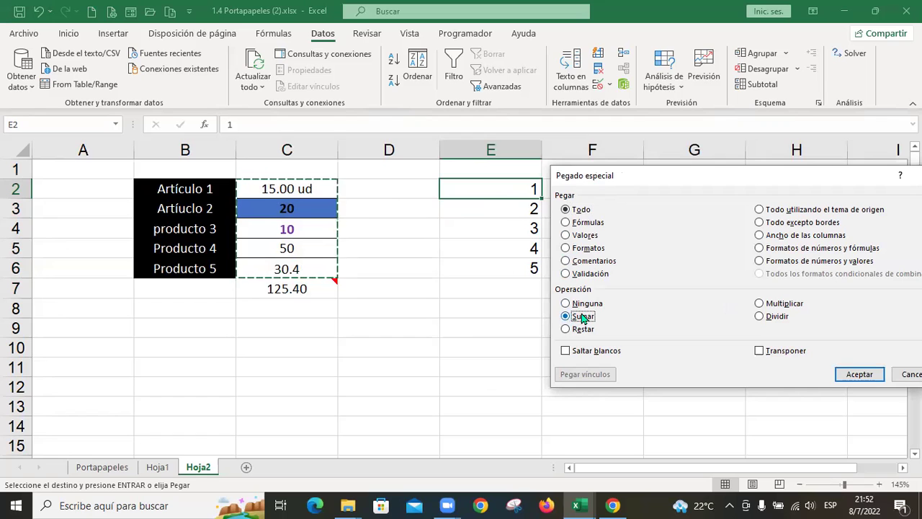
{"action": "left_click", "coordinate": [860, 374]}
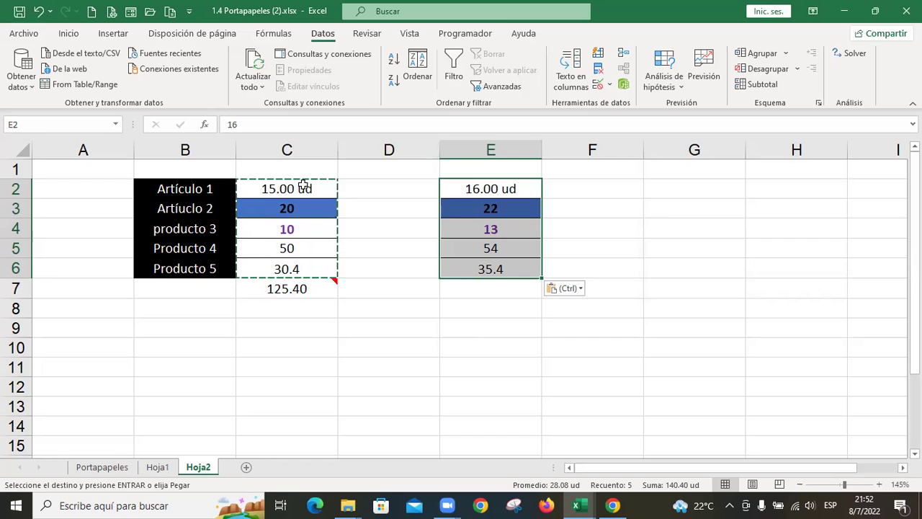
- Enter the numbers 1, 2, 3, 4 and 5 down the cells G2:G6
{"action": "left_click", "coordinate": [677, 190]}
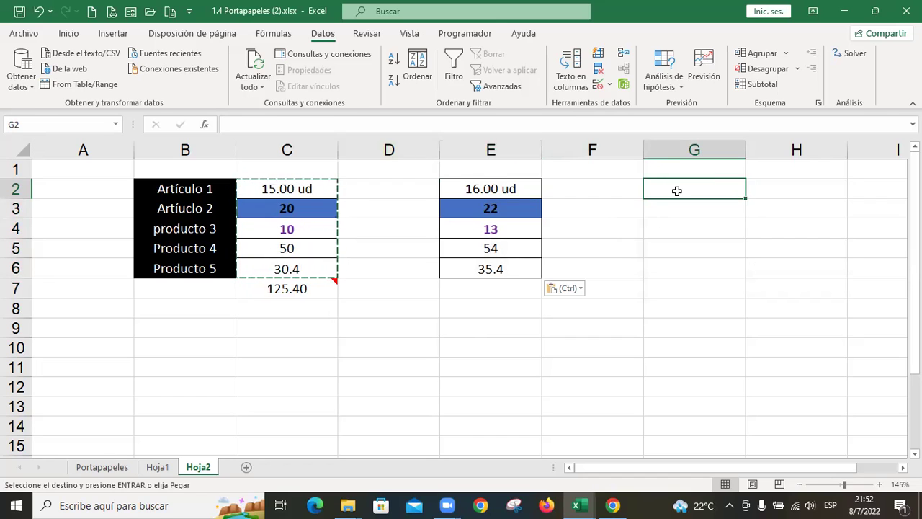
{"action": "type", "text": "1"}
{"action": "key", "text": "Return"}
{"action": "type", "text": "2"}
{"action": "key", "text": "Return"}
{"action": "type", "text": "3"}
{"action": "key", "text": "Return"}
{"action": "type", "text": "4 5"}
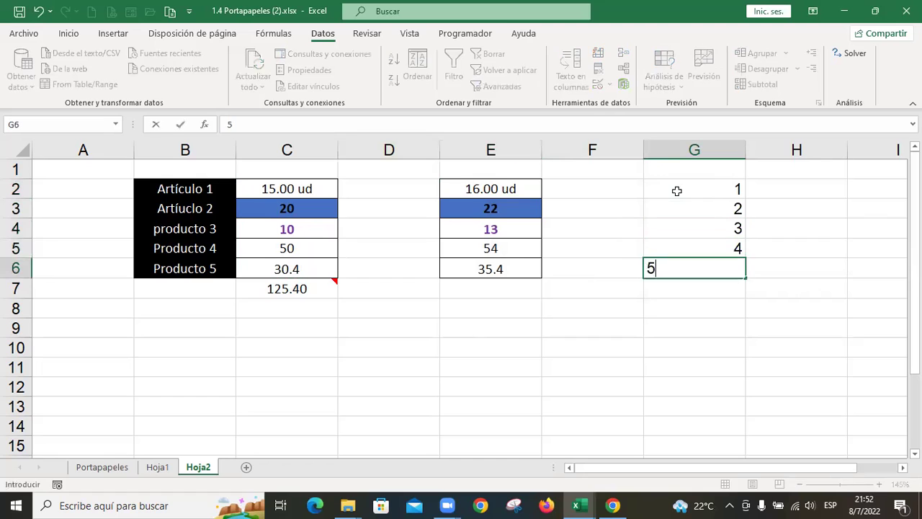
{"action": "key", "text": "Return"}
{"action": "left_click", "coordinate": [677, 191]}
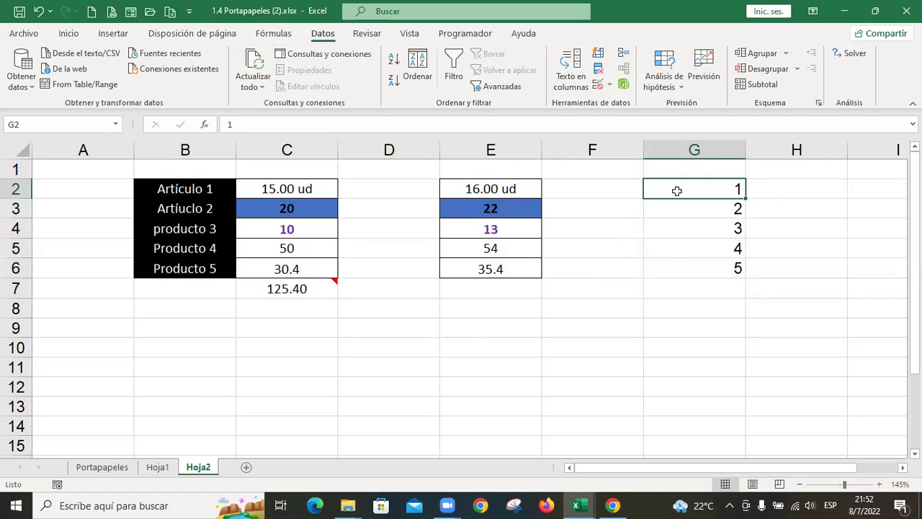
{"action": "left_click_drag", "start_coordinate": [298, 186], "coordinate": [312, 268]}
{"action": "key", "text": "ctrl+c"}
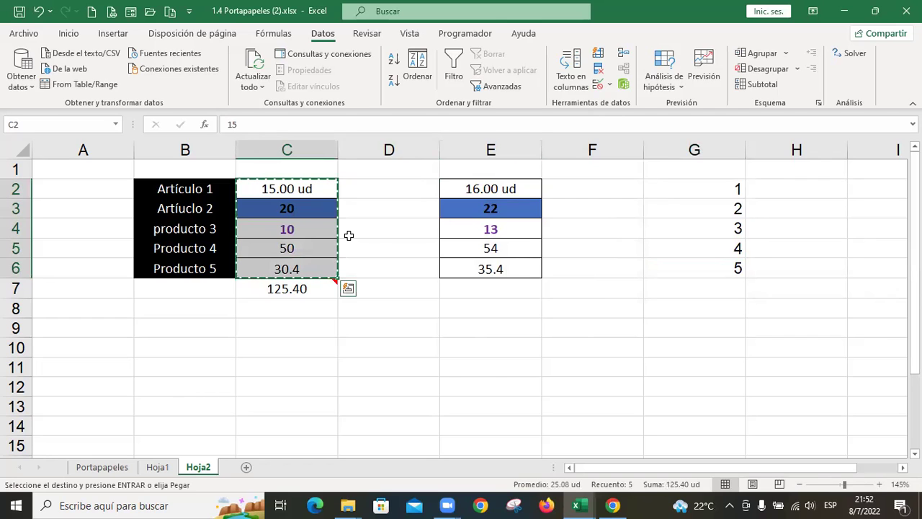
{"action": "left_click", "coordinate": [348, 288]}
{"action": "left_click", "coordinate": [723, 185]}
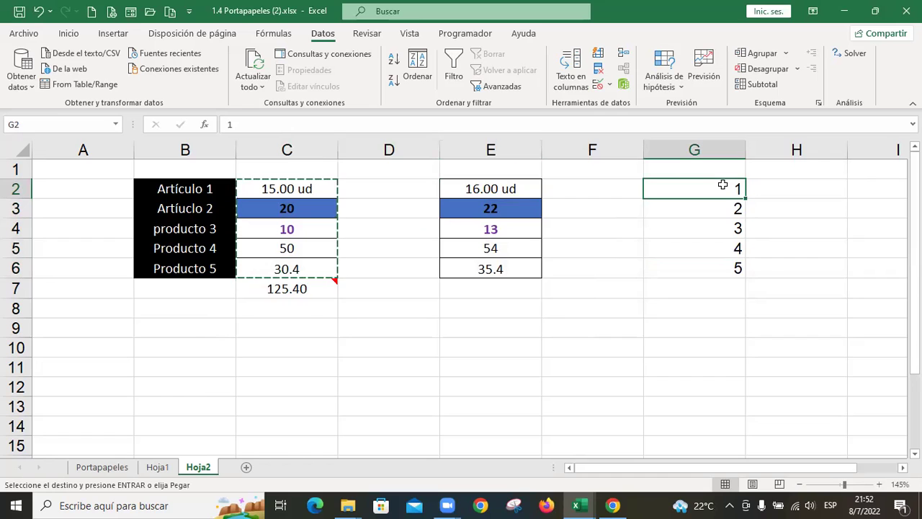
{"action": "key", "text": "ctrl+alt+v"}
{"action": "left_click", "coordinate": [537, 329]}
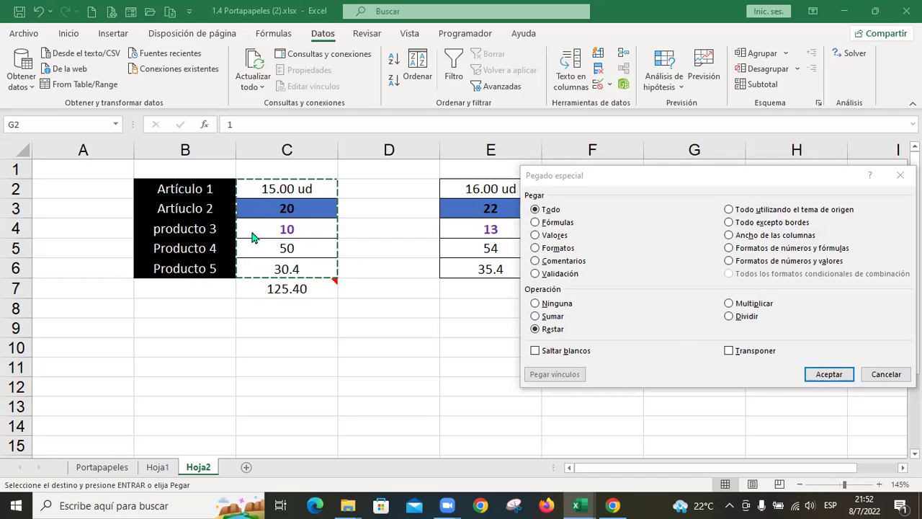
{"action": "left_click", "coordinate": [886, 374]}
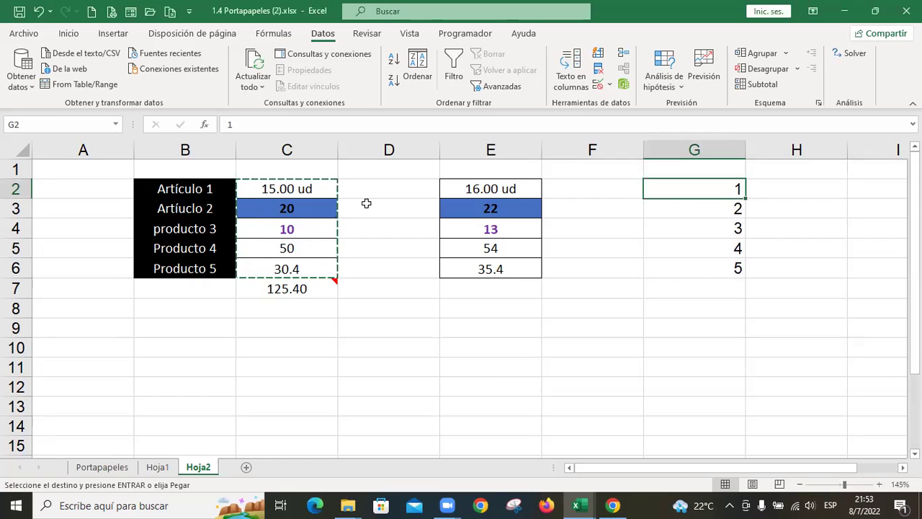
- Clear the cells G2:G8 and paste a copy of the product table B2:C7 at G2
{"action": "left_click", "coordinate": [710, 306], "text": "shift"}
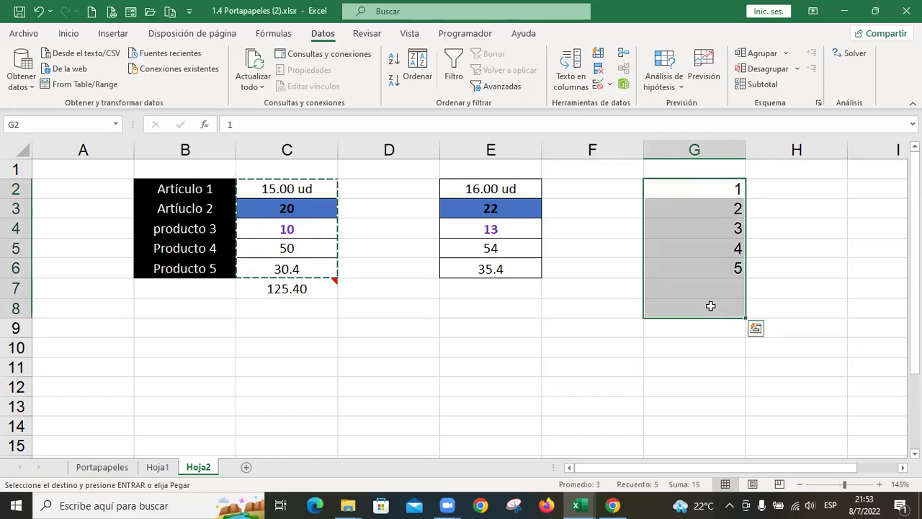
{"action": "key", "text": "Delete"}
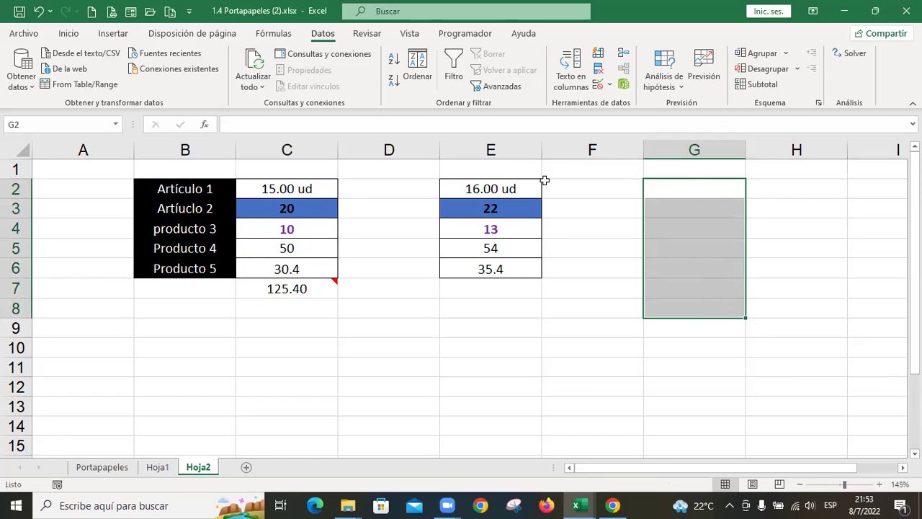
{"action": "left_click_drag", "start_coordinate": [174, 186], "coordinate": [329, 285]}
{"action": "key", "text": "ctrl+c"}
{"action": "left_click", "coordinate": [678, 188]}
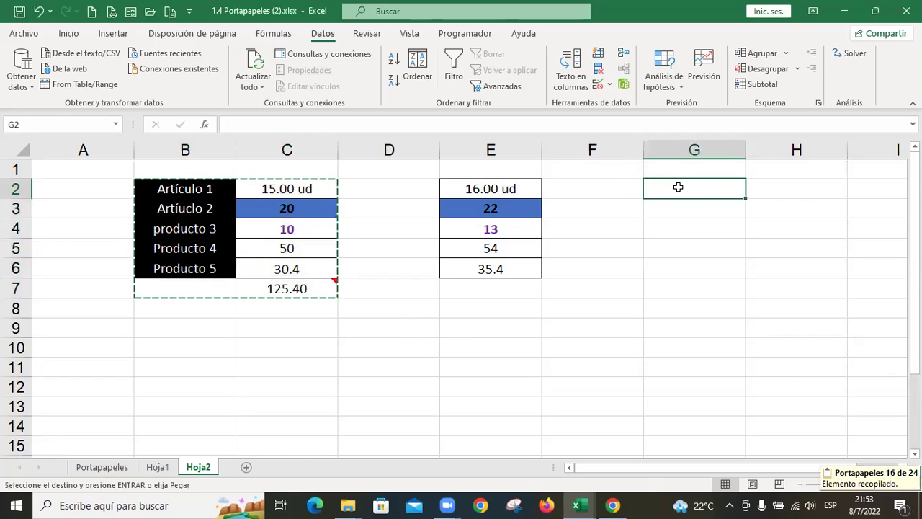
{"action": "key", "text": "ctrl+v"}
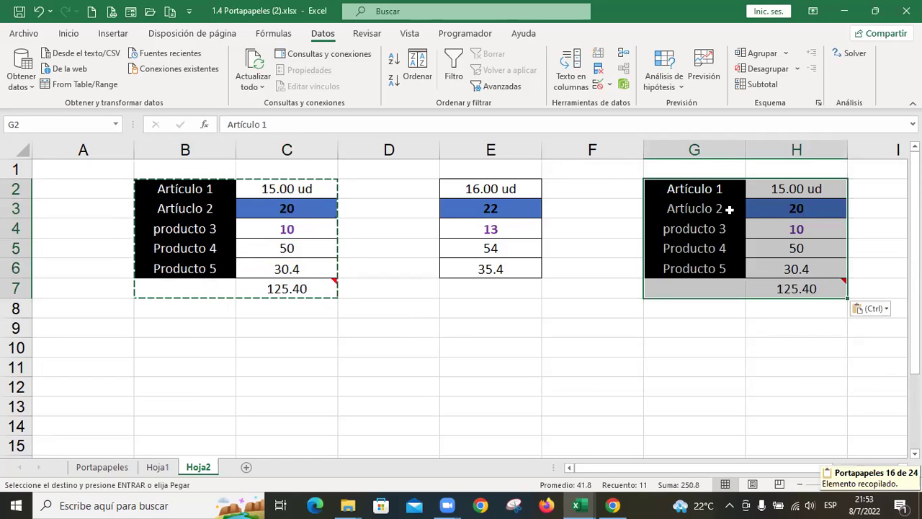
{"action": "left_click", "coordinate": [800, 189]}
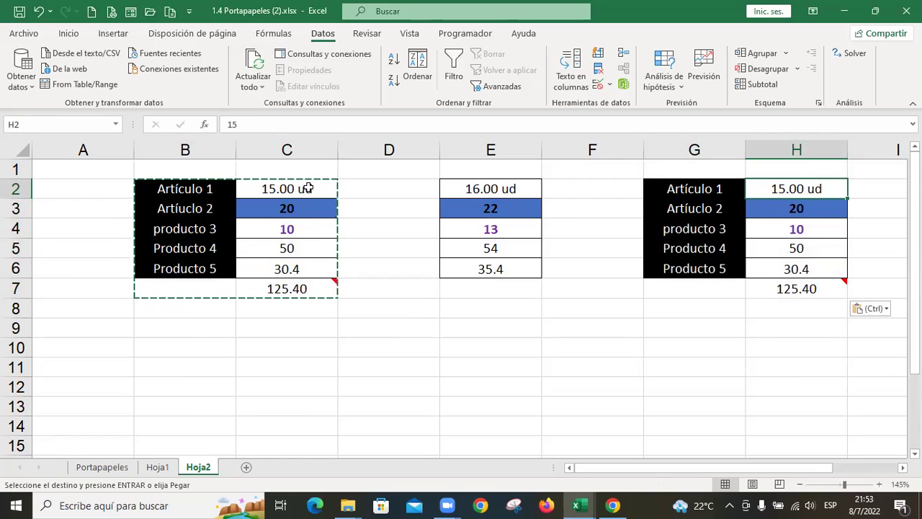
{"action": "left_click_drag", "start_coordinate": [308, 189], "coordinate": [306, 268]}
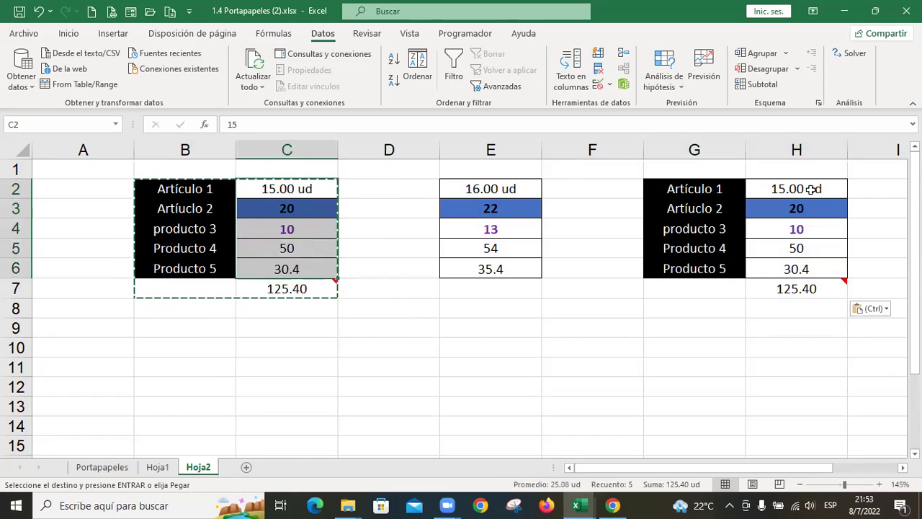
{"action": "left_click", "coordinate": [809, 187]}
{"action": "left_click_drag", "start_coordinate": [809, 187], "coordinate": [799, 268]}
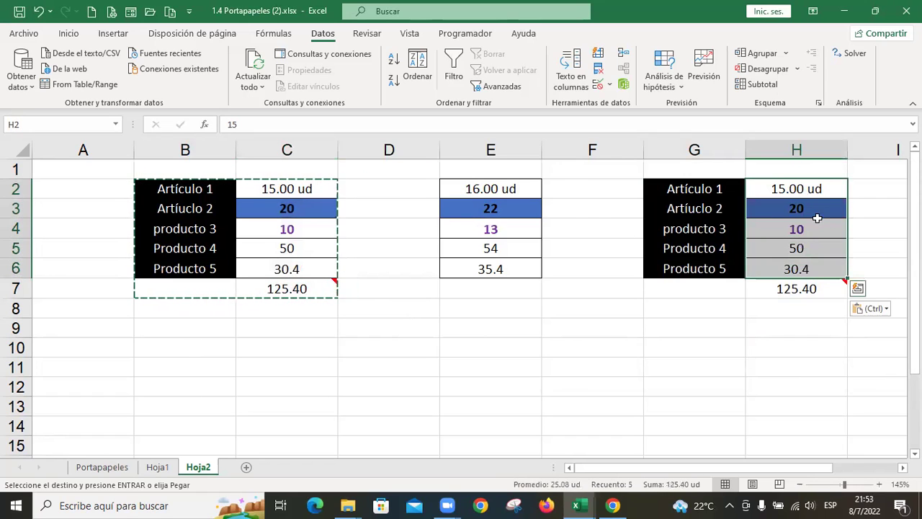
{"action": "left_click", "coordinate": [799, 186]}
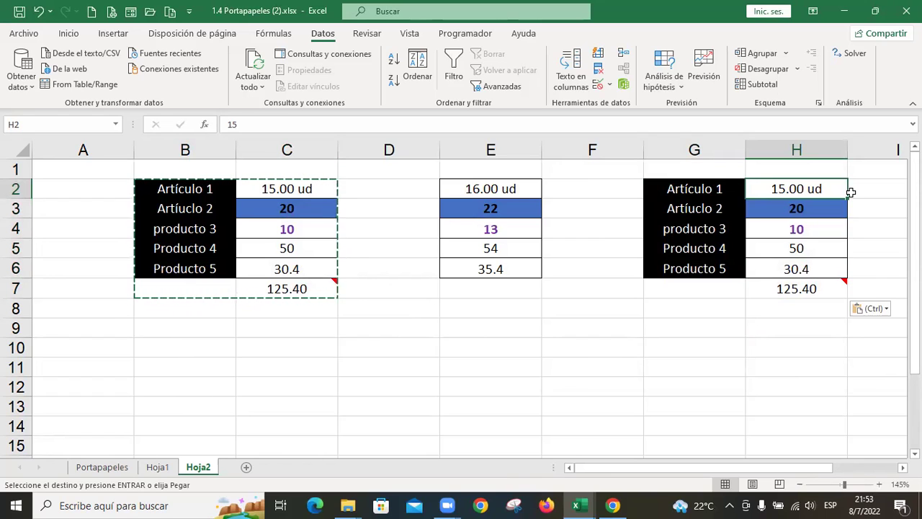
{"action": "key", "text": "F2"}
{"action": "key", "text": "BackSpace"}
{"action": "key", "text": "Return"}
{"action": "type", "text": "3"}
{"action": "key", "text": "Return"}
{"action": "key", "text": "Return"}
{"action": "key", "text": "Escape"}
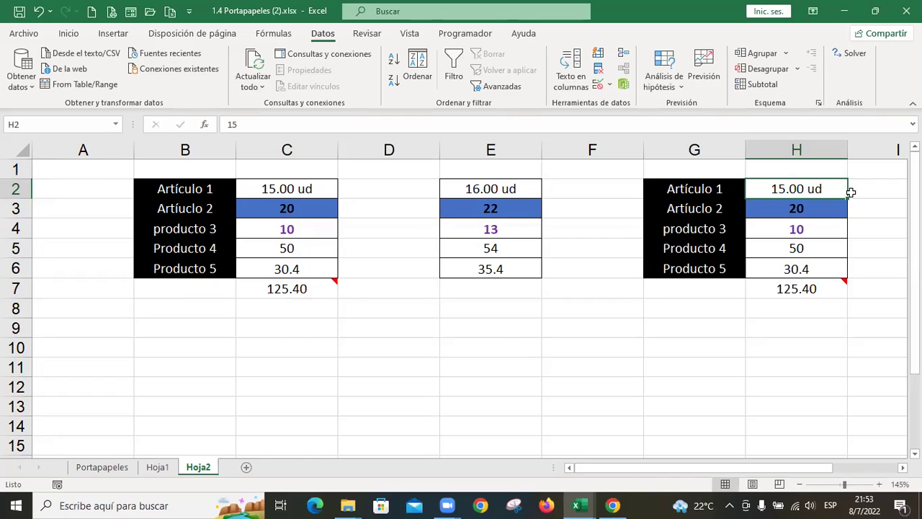
{"action": "left_click_drag", "start_coordinate": [302, 189], "coordinate": [310, 280]}
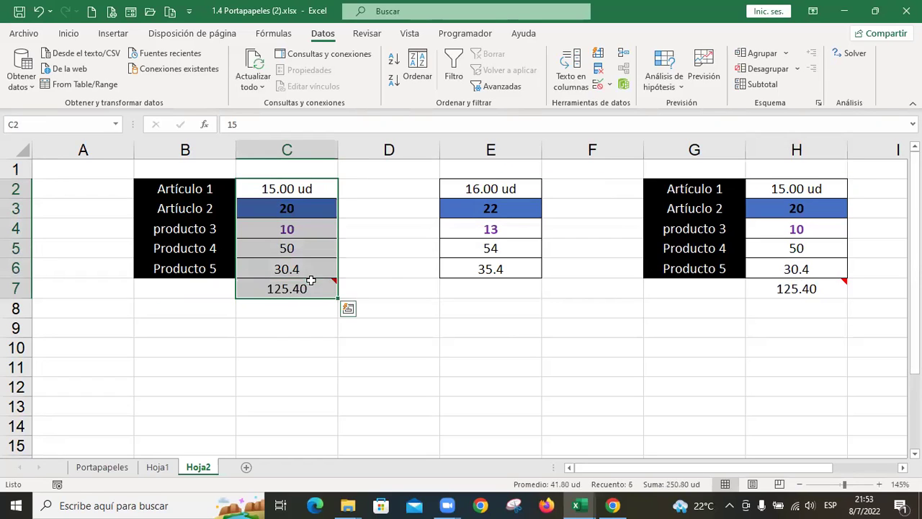
{"action": "key", "text": "ctrl+c"}
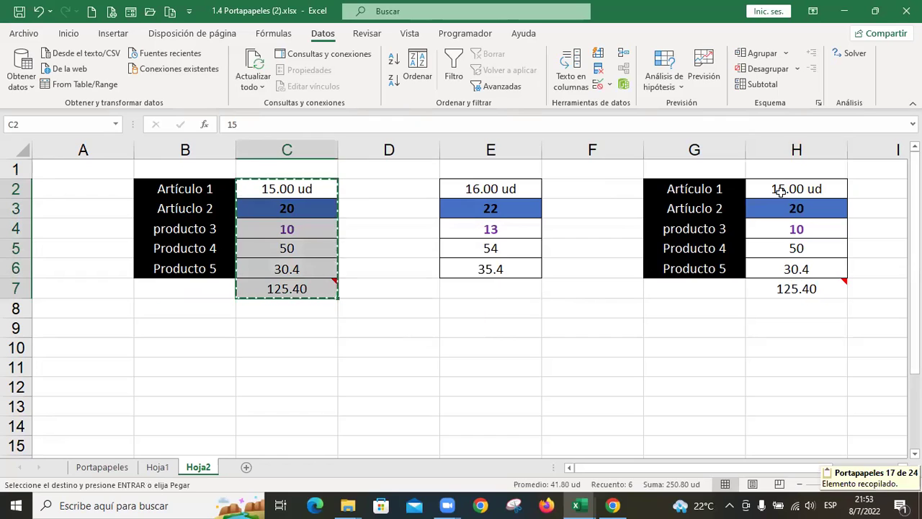
{"action": "left_click", "coordinate": [780, 191]}
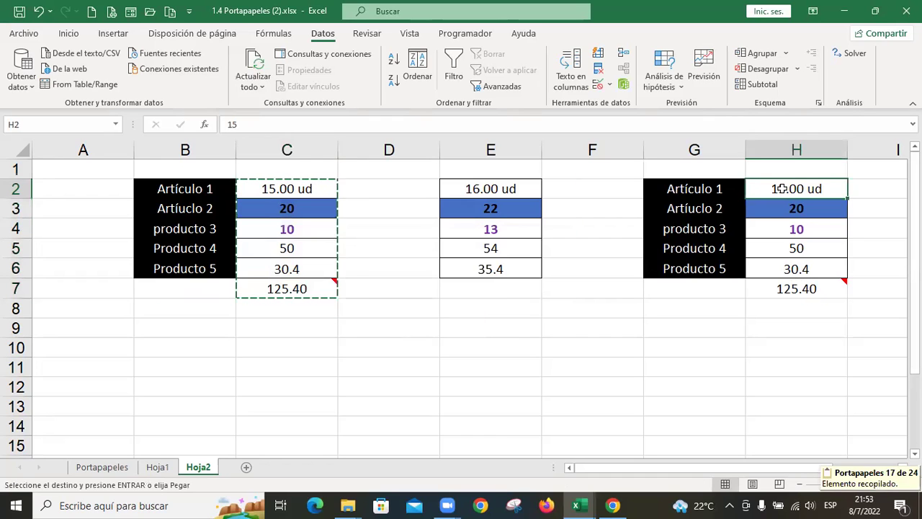
- Delete column H and enter the numbers 1, 2, 3, 4 and 5 down the cells H2:H6
{"action": "right_click", "coordinate": [797, 149]}
{"action": "left_click", "coordinate": [715, 276]}
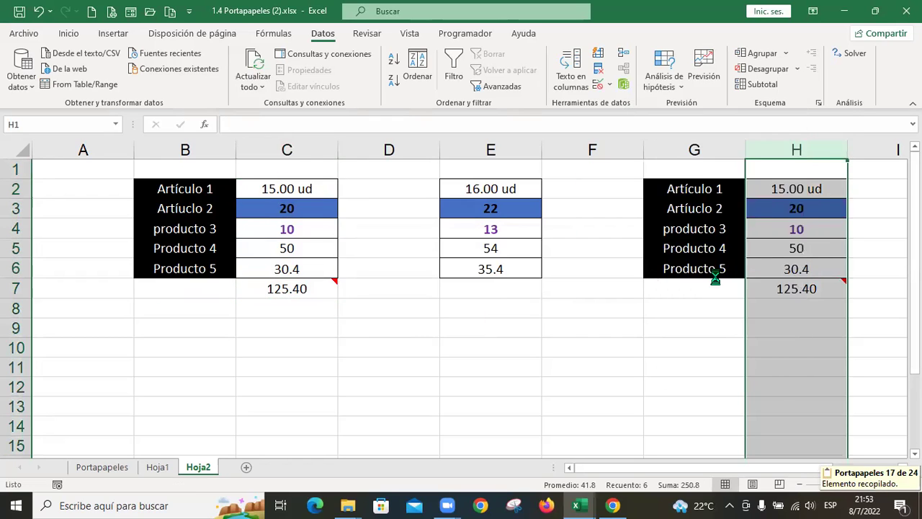
{"action": "left_click", "coordinate": [785, 181]}
{"action": "type", "text": "1"}
{"action": "key", "text": "Return"}
{"action": "type", "text": "2"}
{"action": "key", "text": "Return"}
{"action": "type", "text": "3"}
{"action": "key", "text": "Return"}
{"action": "type", "text": "4"}
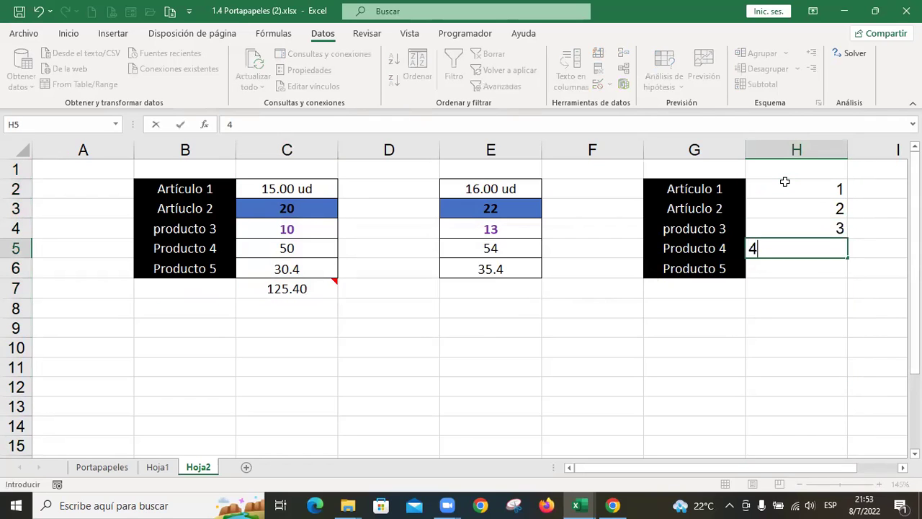
{"action": "key", "text": "Return"}
{"action": "type", "text": "5"}
{"action": "key", "text": "Return"}
- Apply all borders (Todos los bordes) to the range G2:H6
{"action": "key", "text": "Up"}
{"action": "key", "text": "Up"}
{"action": "key", "text": "Up"}
{"action": "key", "text": "Up"}
{"action": "key", "text": "Up"}
{"action": "key", "text": "Up"}
{"action": "key", "text": "Left"}
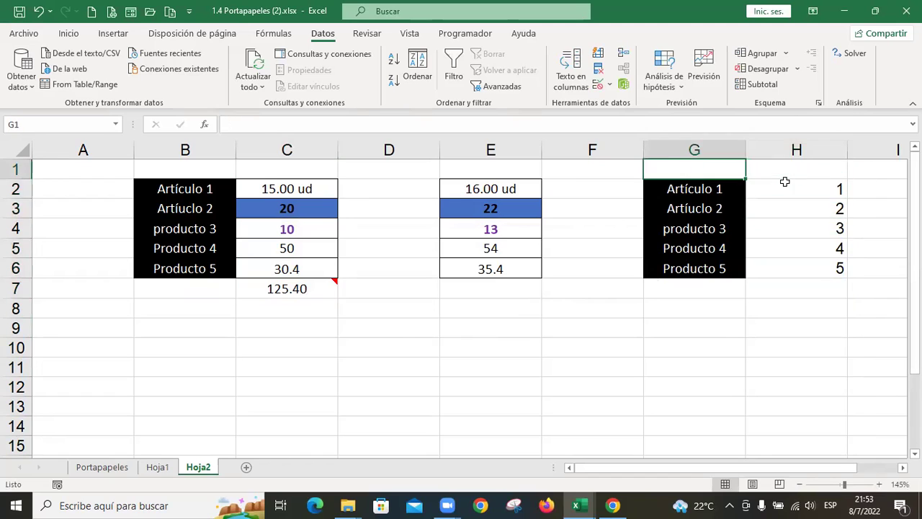
{"action": "key", "text": "Down"}
{"action": "key", "text": "shift+Right"}
{"action": "key", "text": "shift+Down"}
{"action": "key", "text": "shift+Down"}
{"action": "key", "text": "shift+Down"}
{"action": "key", "text": "shift+Down"}
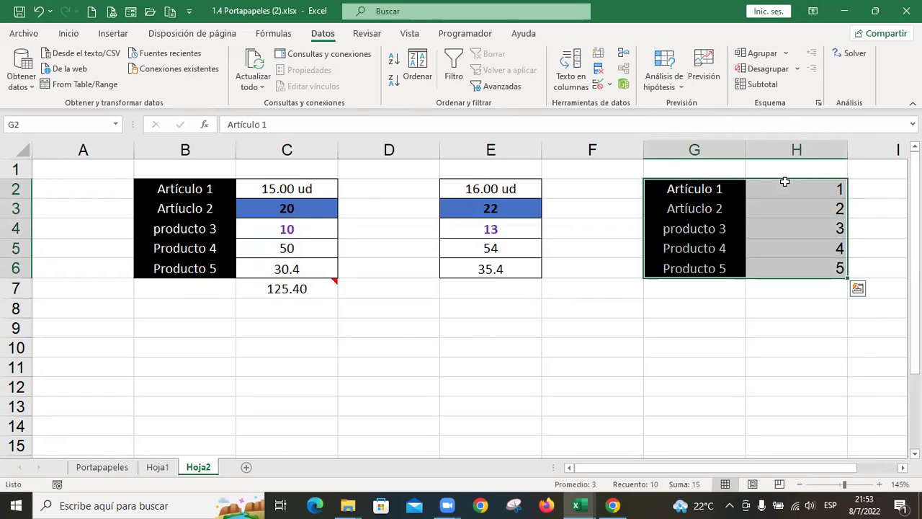
{"action": "left_click", "coordinate": [68, 34]}
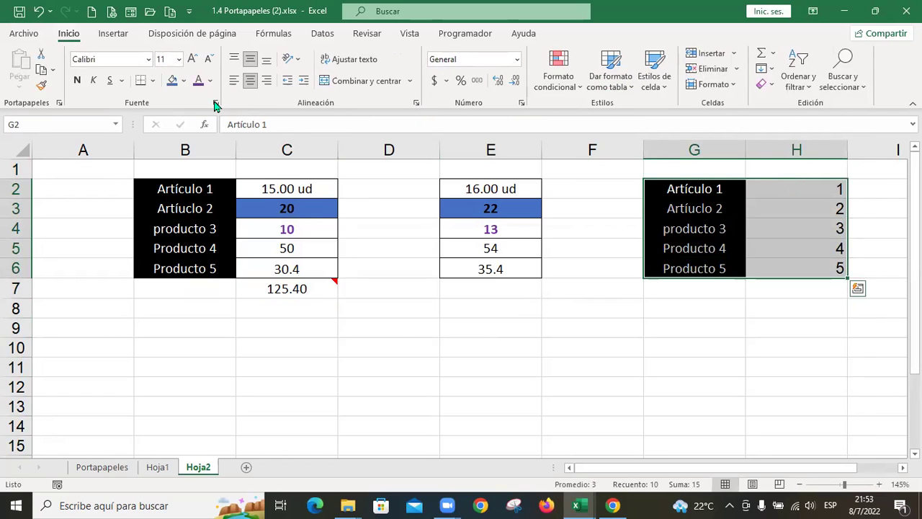
{"action": "left_click", "coordinate": [152, 81]}
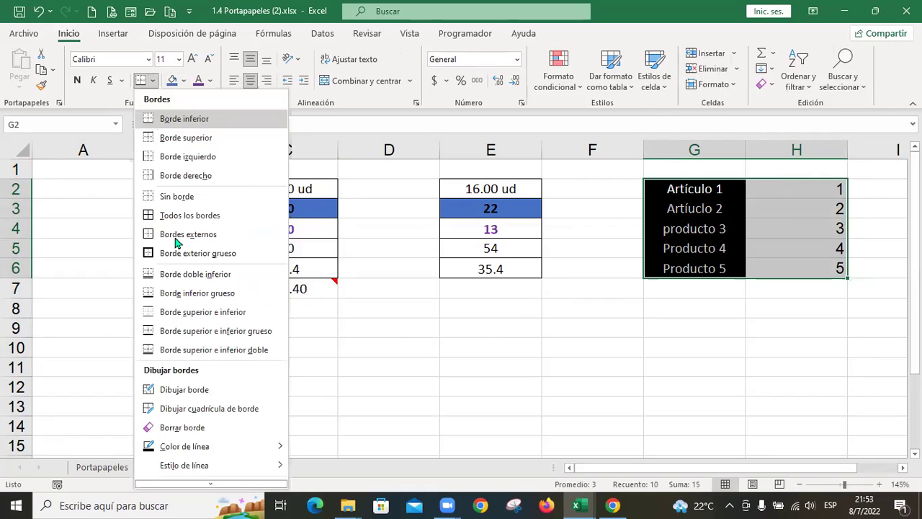
{"action": "left_click", "coordinate": [156, 209]}
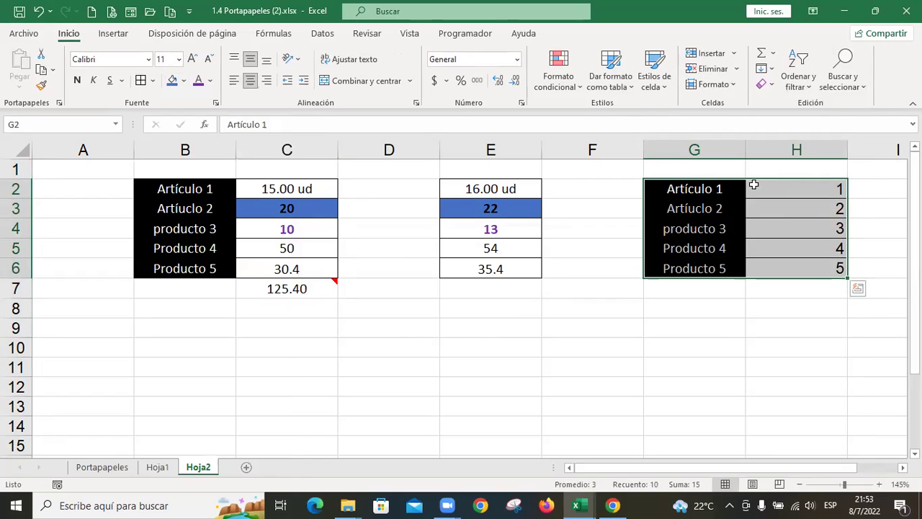
- Center the contents of G2:H6 horizontally
{"action": "left_click", "coordinate": [250, 81]}
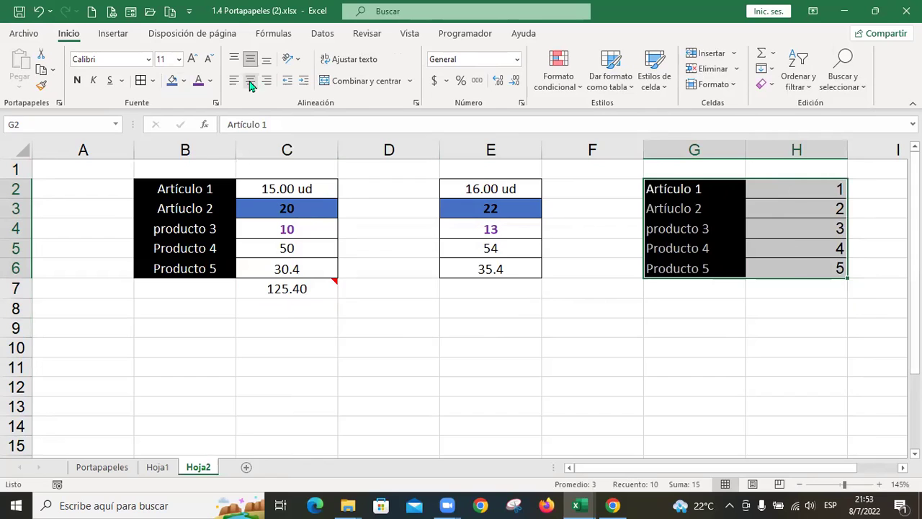
{"action": "left_click", "coordinate": [250, 85]}
{"action": "left_click", "coordinate": [792, 208]}
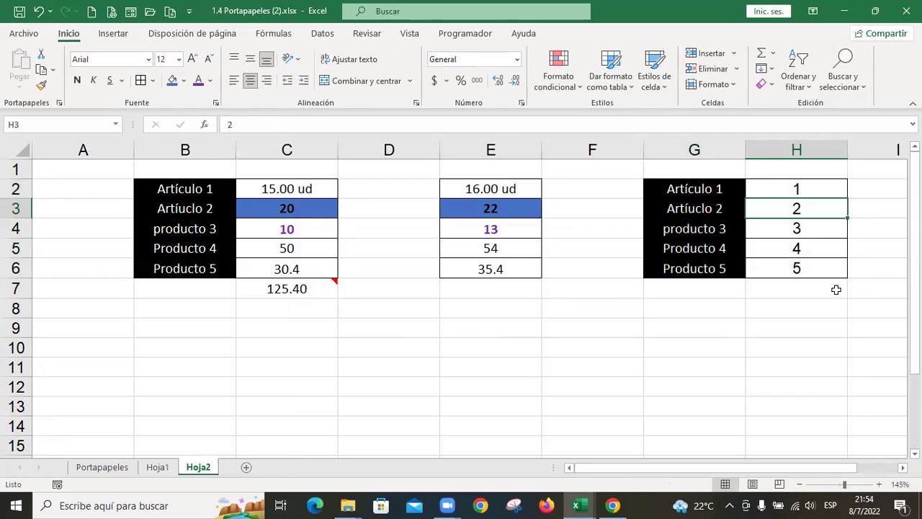
- Compare the product amounts in C2:C6 with the numbers in H2:H6 of the second table
{"action": "left_click_drag", "start_coordinate": [208, 185], "coordinate": [309, 273]}
{"action": "left_click", "coordinate": [710, 187]}
{"action": "left_click_drag", "start_coordinate": [767, 191], "coordinate": [819, 265]}
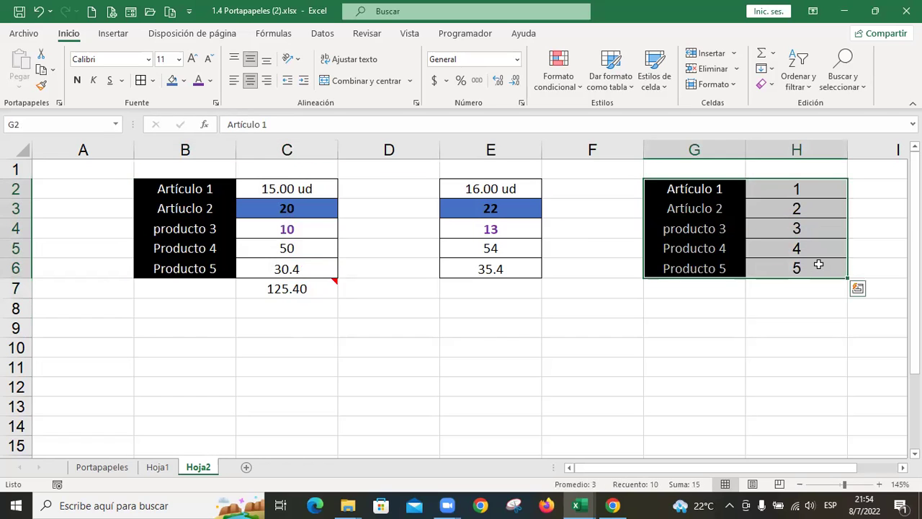
{"action": "left_click_drag", "start_coordinate": [309, 188], "coordinate": [319, 261]}
{"action": "left_click_drag", "start_coordinate": [830, 189], "coordinate": [798, 263]}
{"action": "left_click", "coordinate": [810, 189]}
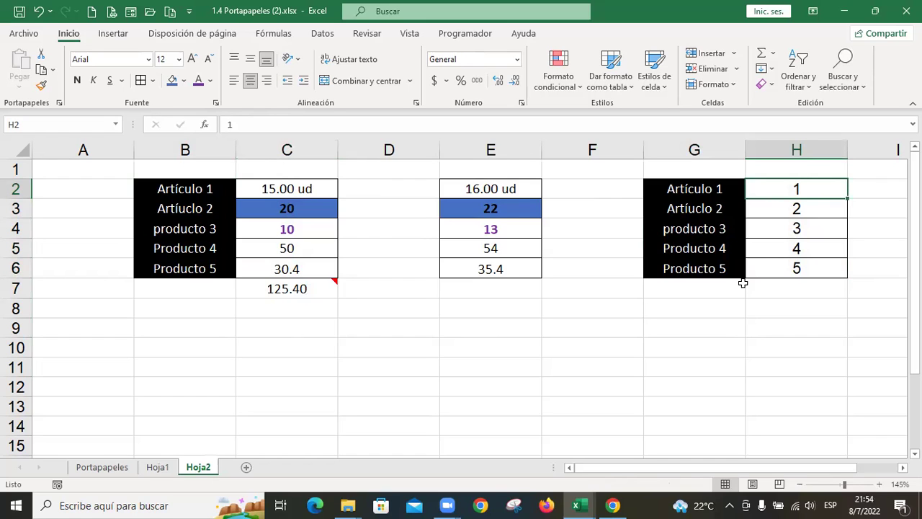
{"action": "left_click_drag", "start_coordinate": [307, 181], "coordinate": [310, 265]}
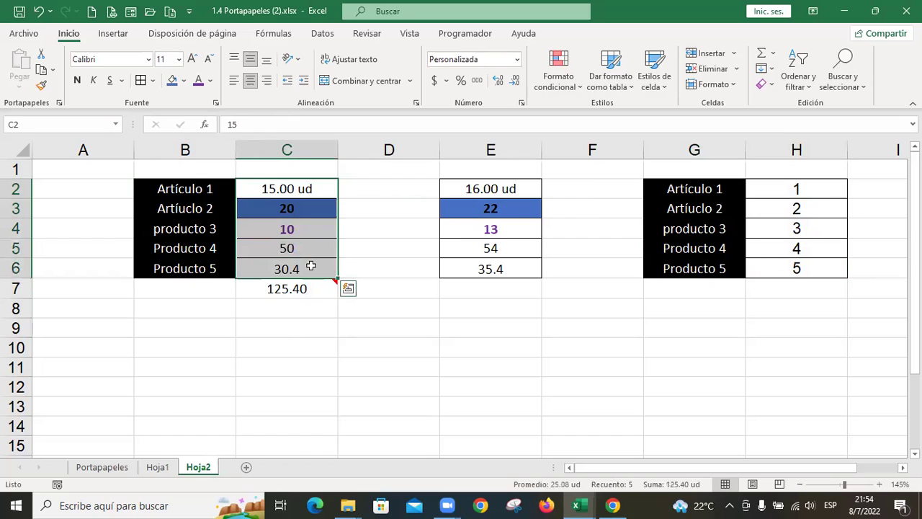
{"action": "left_click", "coordinate": [804, 189]}
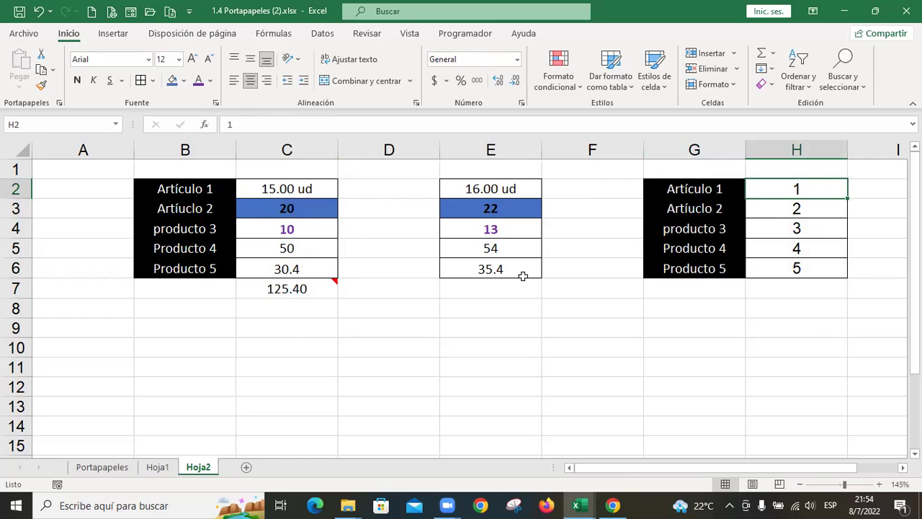
- Copy the amounts C2:C6 and paste them at H2 with Paste Special, using the subtract operation (Restar)
{"action": "left_click_drag", "start_coordinate": [274, 188], "coordinate": [276, 266]}
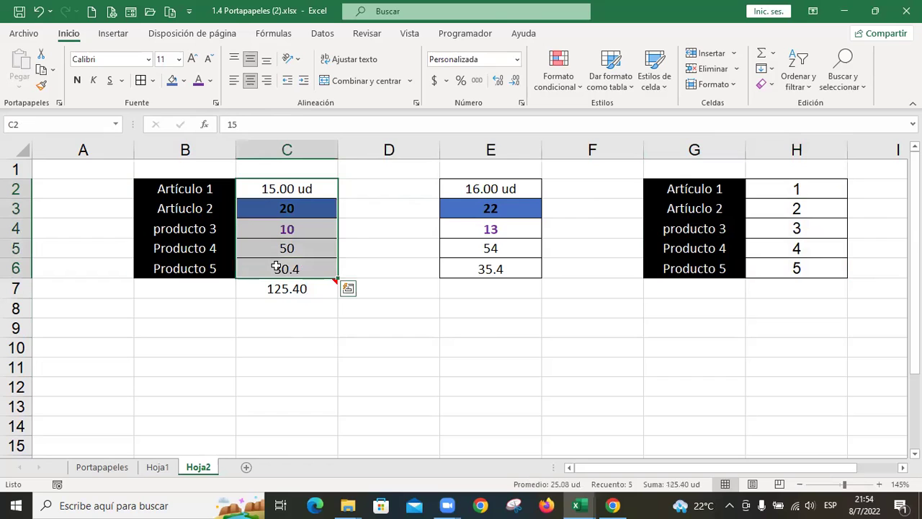
{"action": "key", "text": "ctrl+c"}
{"action": "left_click", "coordinate": [792, 189]}
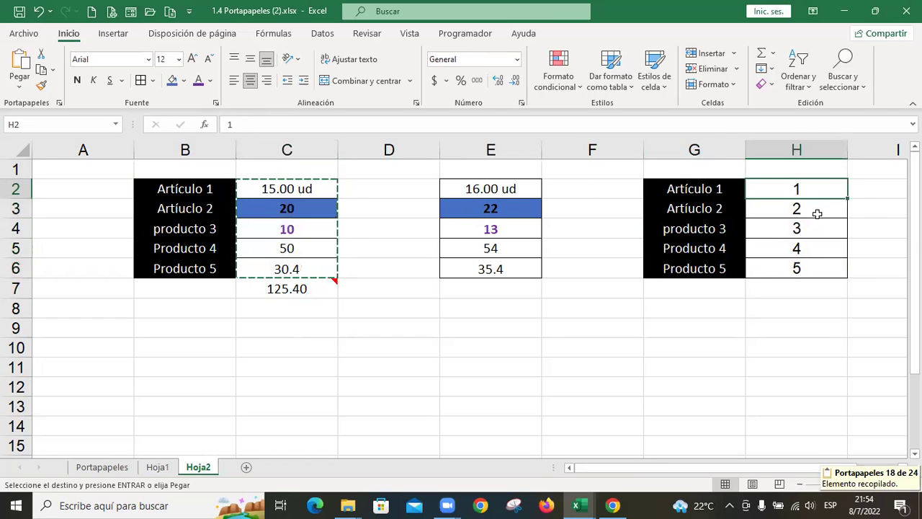
{"action": "key", "text": "ctrl+alt+v"}
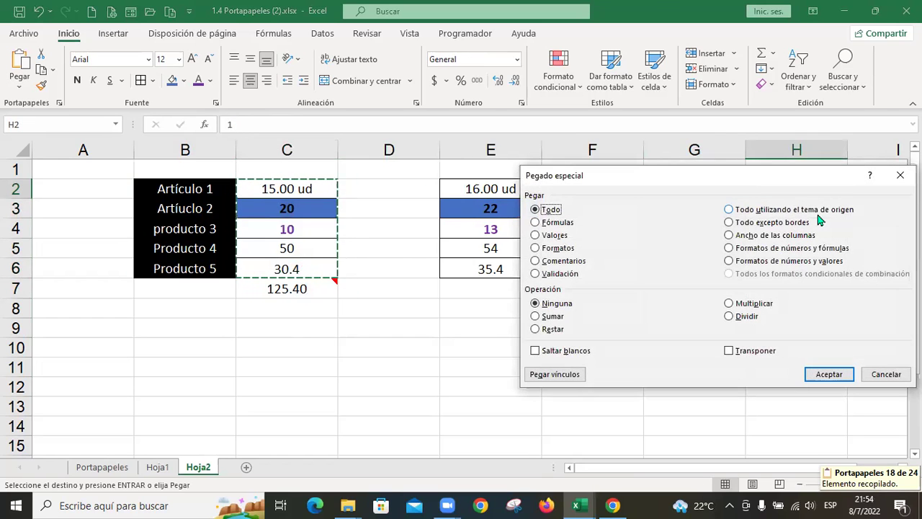
{"action": "left_click_drag", "start_coordinate": [634, 181], "coordinate": [455, 268]}
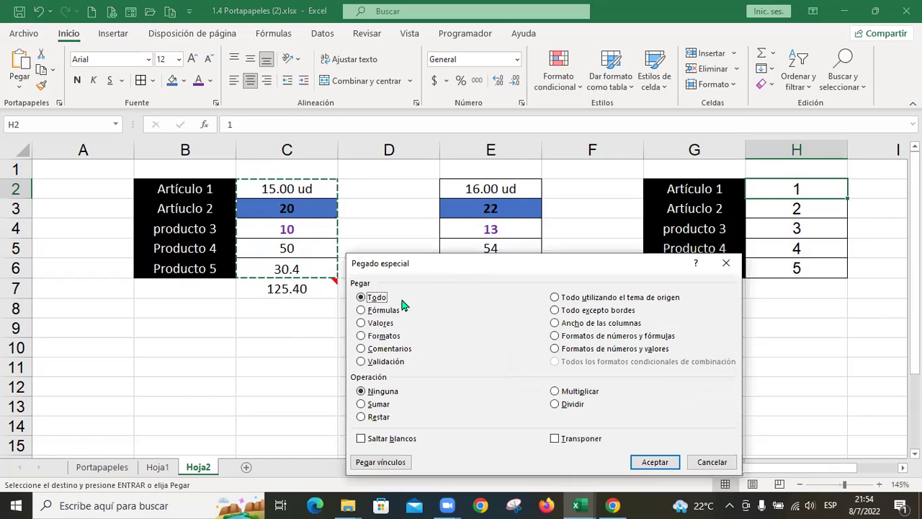
{"action": "left_click", "coordinate": [372, 417]}
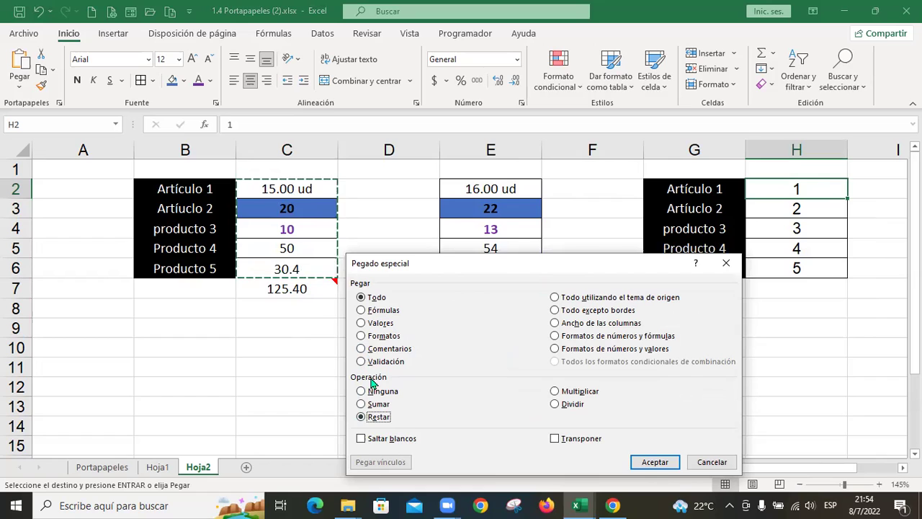
{"action": "left_click", "coordinate": [655, 462]}
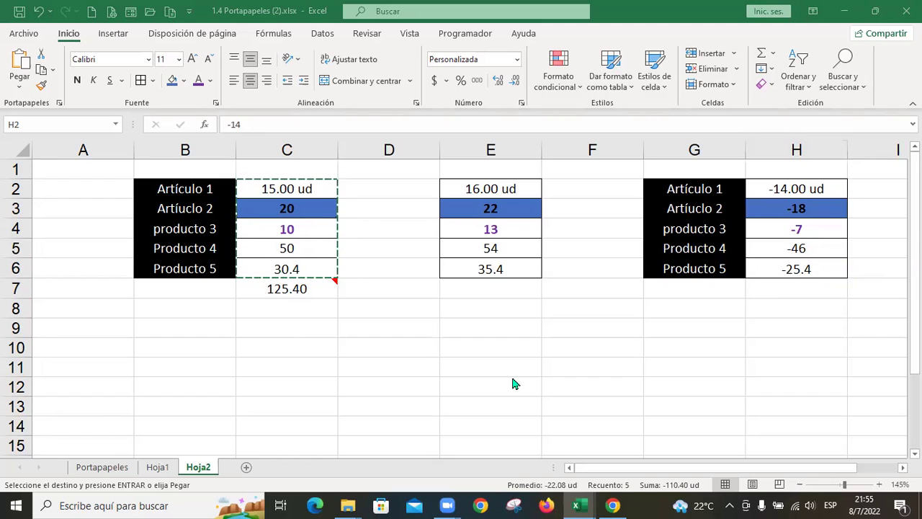
{"action": "left_click", "coordinate": [188, 184]}
{"action": "left_click_drag", "start_coordinate": [245, 189], "coordinate": [319, 280]}
{"action": "key", "text": "ctrl+c"}
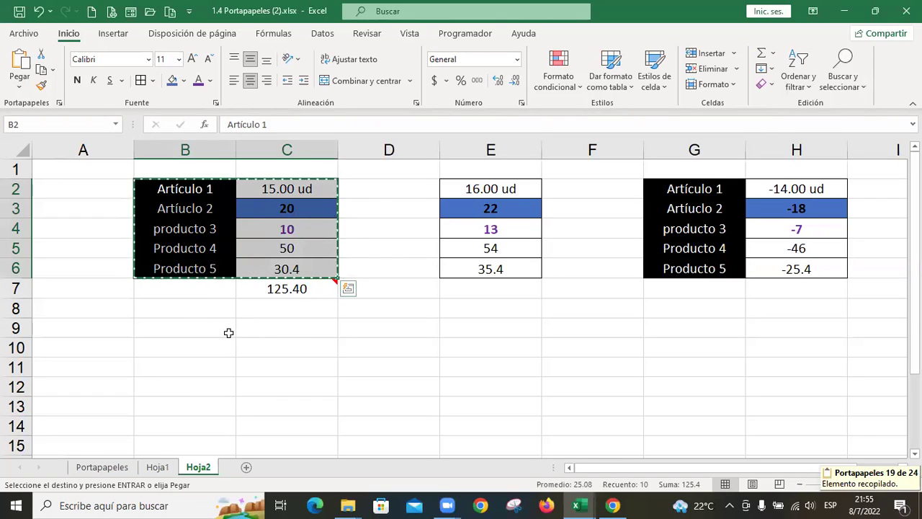
{"action": "left_click", "coordinate": [205, 352]}
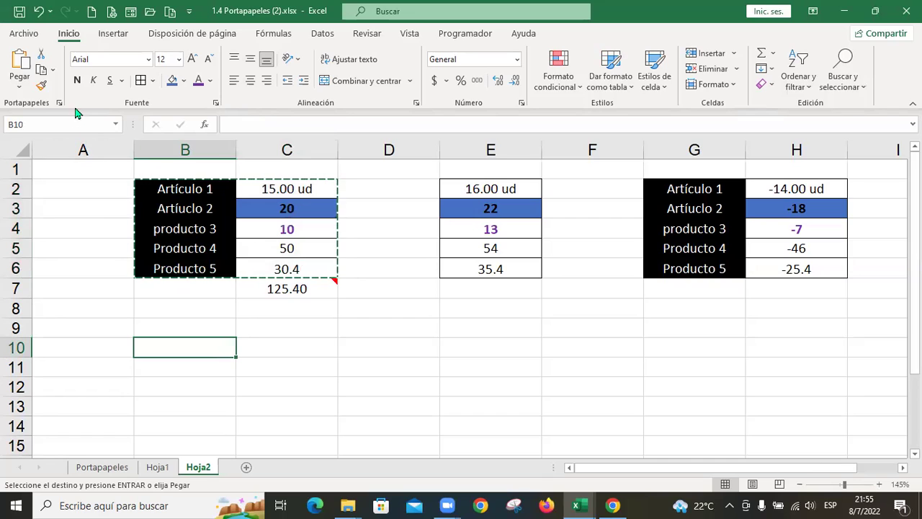
{"action": "left_click", "coordinate": [18, 88]}
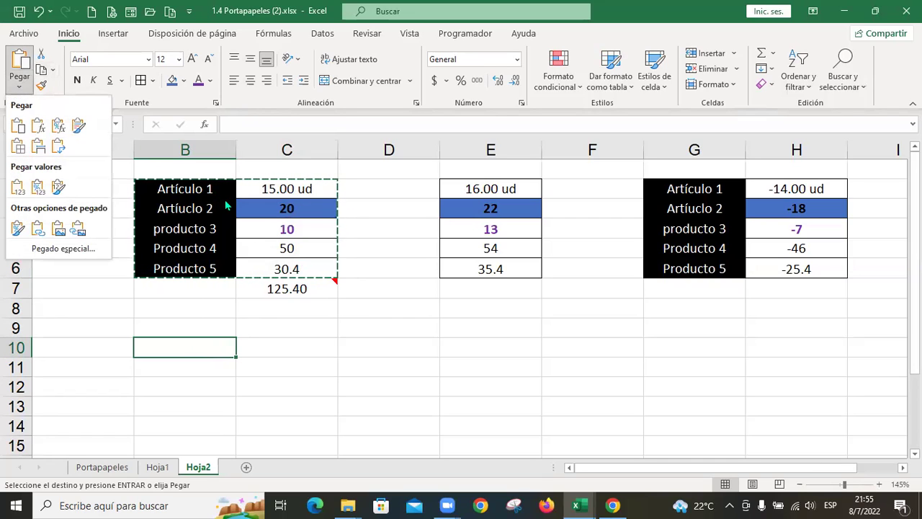
{"action": "key", "text": "Escape"}
{"action": "key", "text": "Escape"}
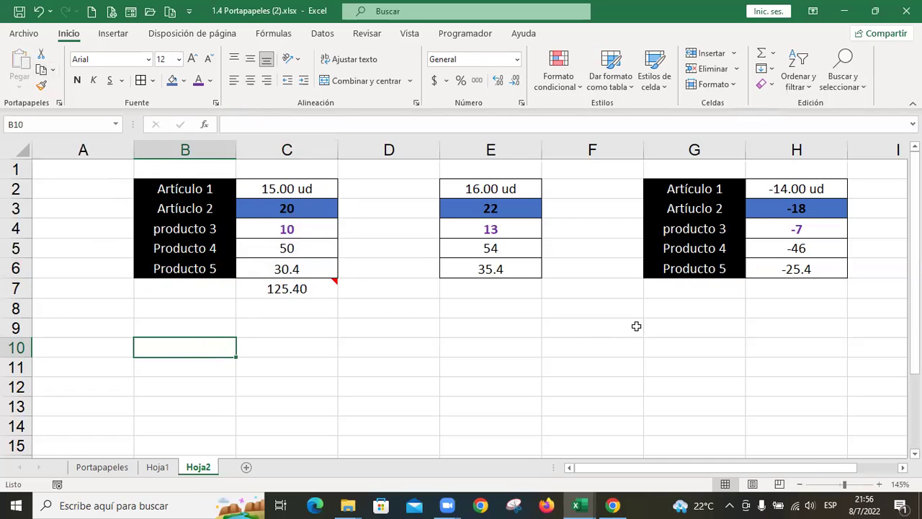
- Copy the product table G2:H6 and paste it at B10
{"action": "left_click_drag", "start_coordinate": [734, 192], "coordinate": [824, 269]}
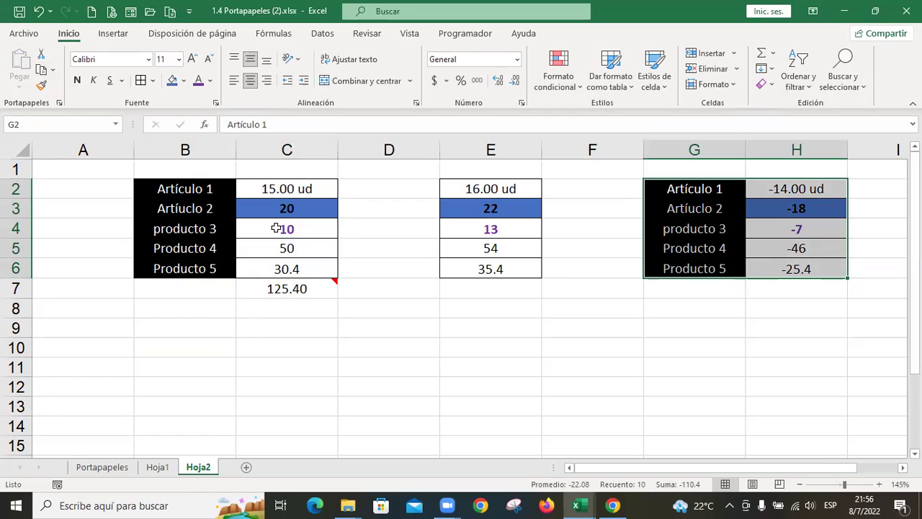
{"action": "key", "text": "ctrl+c"}
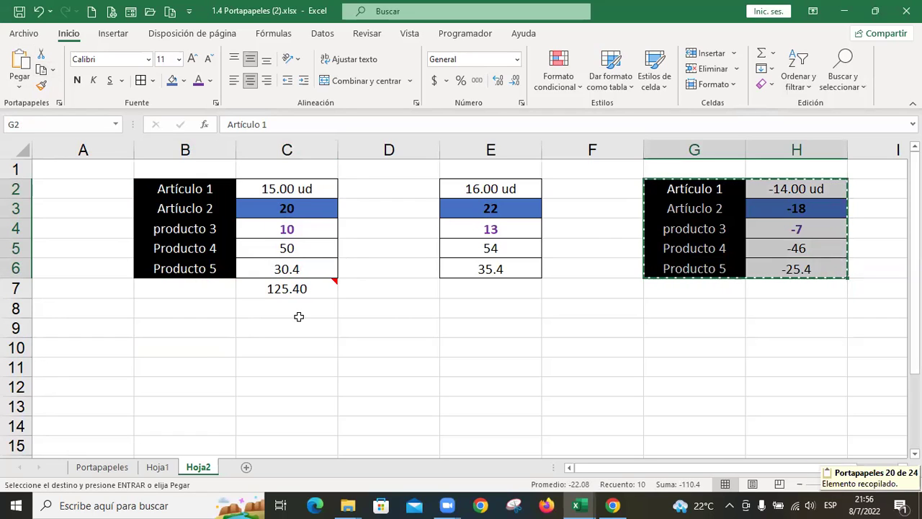
{"action": "left_click", "coordinate": [200, 350]}
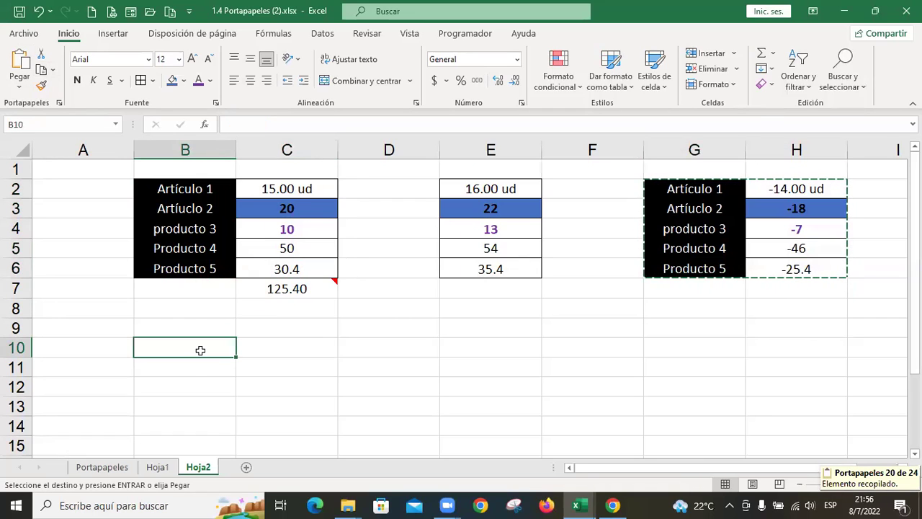
{"action": "key", "text": "ctrl+v"}
{"action": "left_click", "coordinate": [271, 351]}
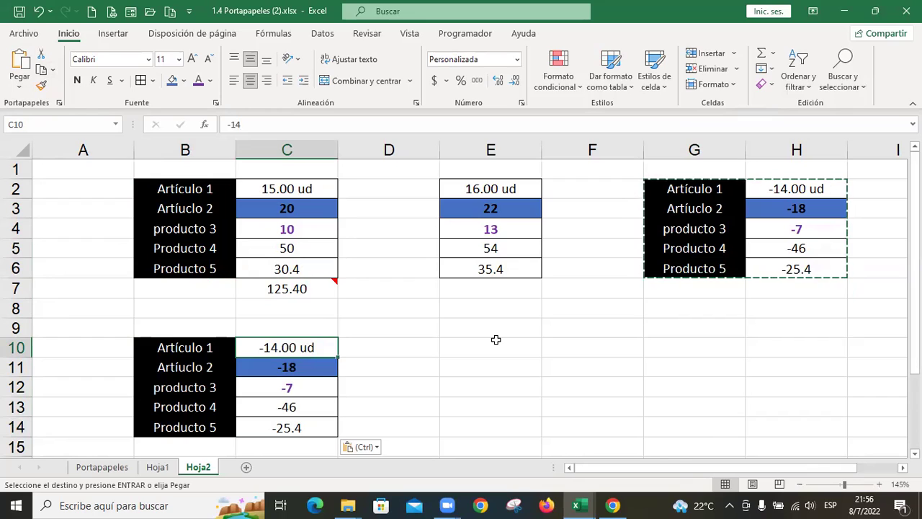
{"action": "type", "text": "1"}
{"action": "key", "text": "BackSpace"}
{"action": "type", "text": "3"}
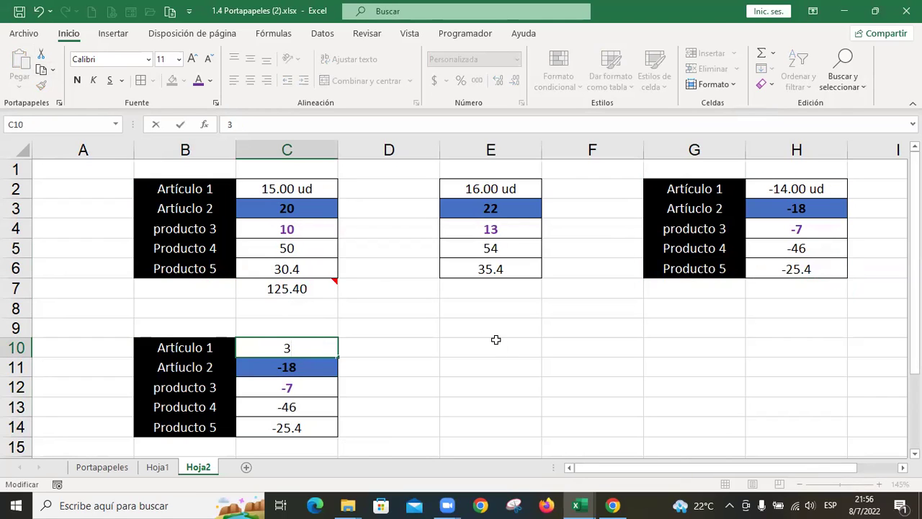
{"action": "key", "text": "Escape"}
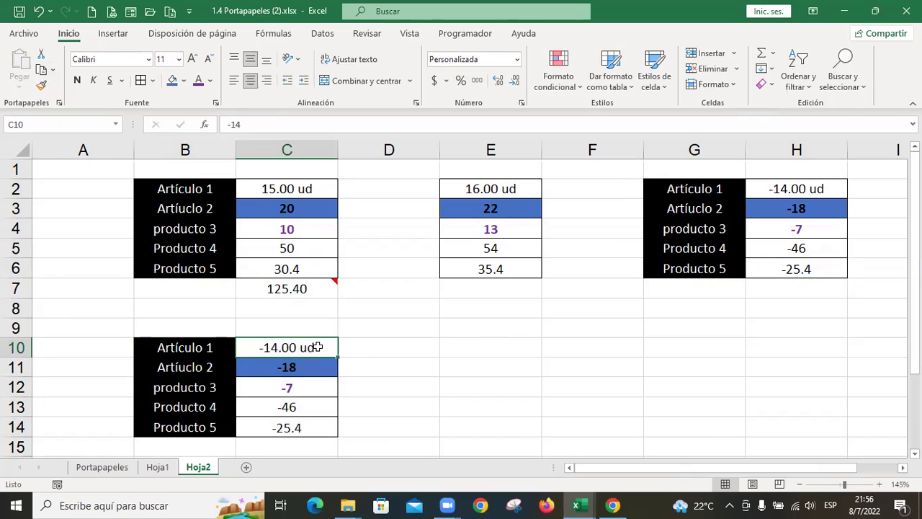
- Clear all data validation rules from the cells C10:C14
{"action": "key", "text": "shift+Down"}
{"action": "key", "text": "shift+Down"}
{"action": "key", "text": "shift+Down"}
{"action": "key", "text": "shift+Down"}
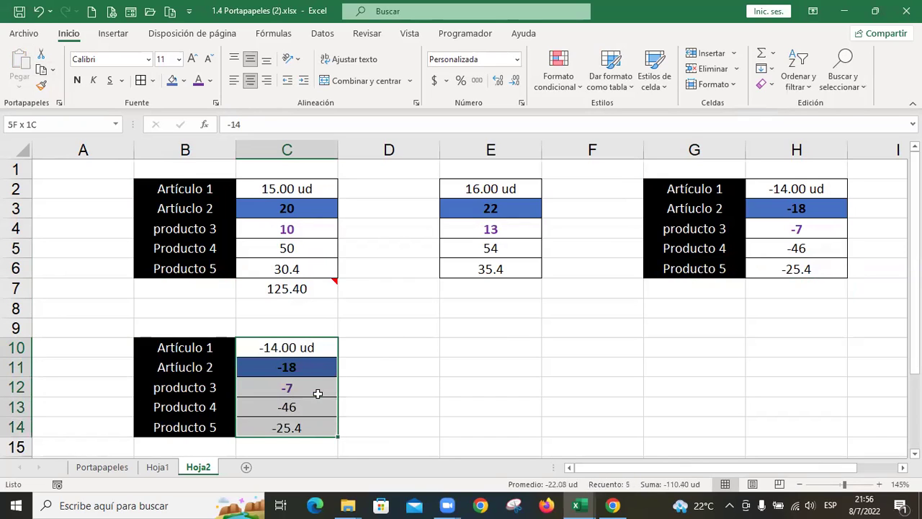
{"action": "left_click", "coordinate": [326, 34]}
{"action": "left_click", "coordinate": [598, 83]}
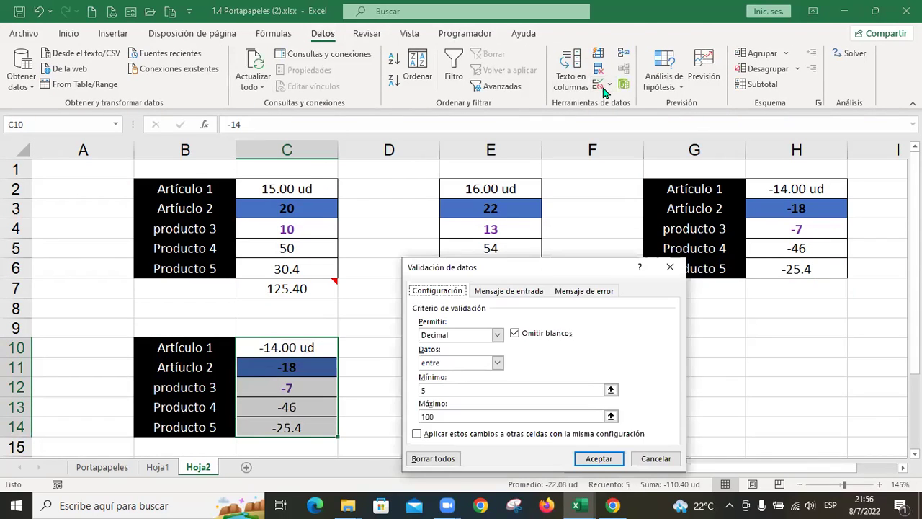
{"action": "left_click", "coordinate": [422, 461]}
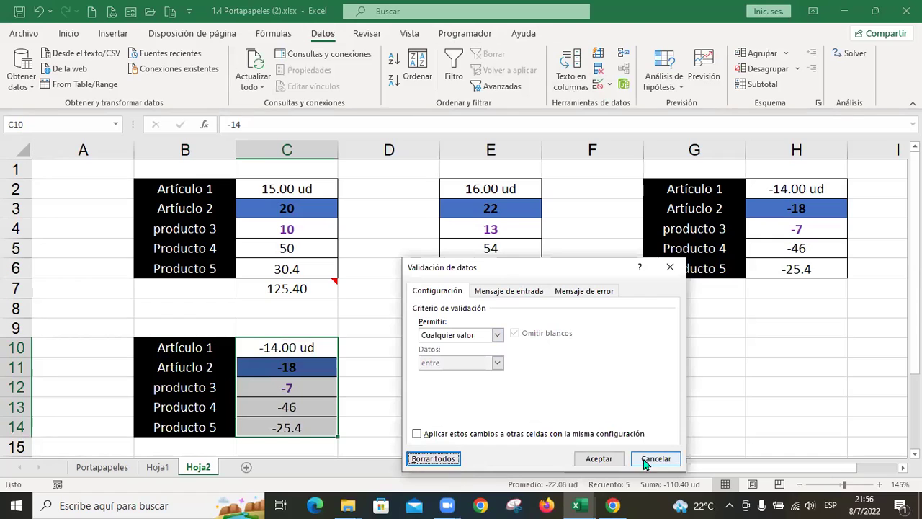
{"action": "left_click", "coordinate": [600, 460]}
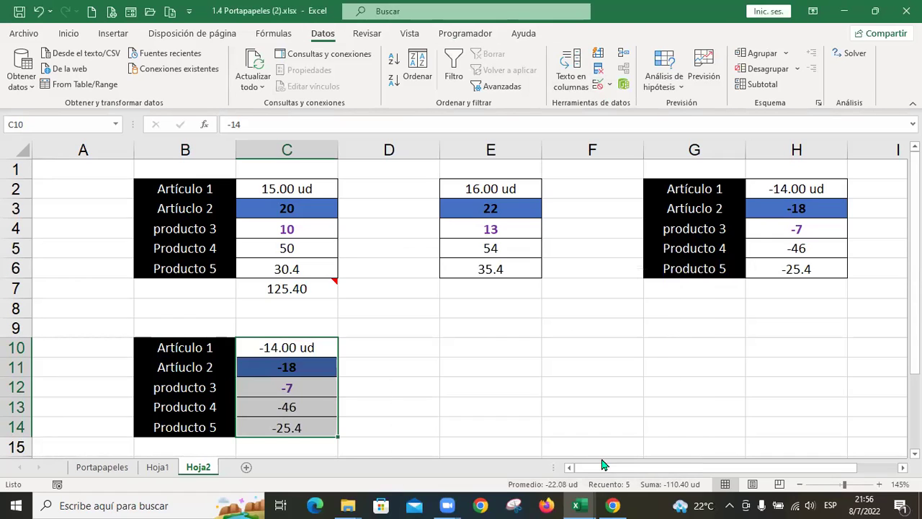
- Enter the numbers 1, 2, 3, 4 and 5 down the cells C10:C14
{"action": "left_click", "coordinate": [312, 346]}
{"action": "type", "text": "1"}
{"action": "key", "text": "Return"}
{"action": "type", "text": "2"}
{"action": "key", "text": "Return"}
{"action": "type", "text": "3"}
{"action": "key", "text": "Return"}
{"action": "type", "text": "4"}
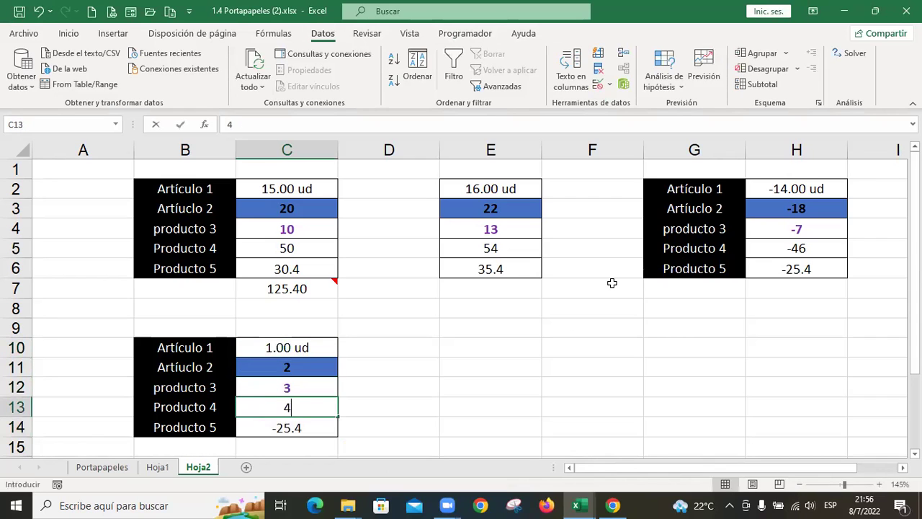
{"action": "key", "text": "Return"}
{"action": "type", "text": "5"}
{"action": "key", "text": "Right"}
{"action": "key", "text": "Up"}
{"action": "key", "text": "Up"}
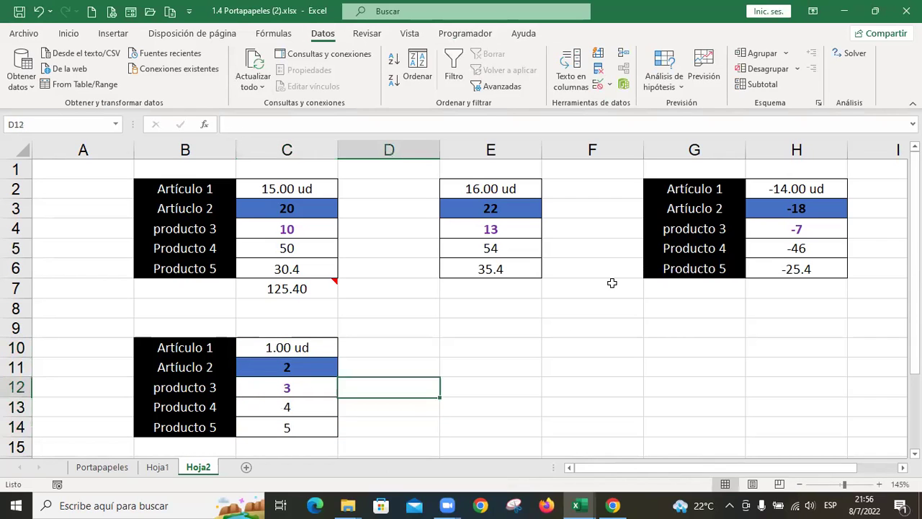
{"action": "key", "text": "Up"}
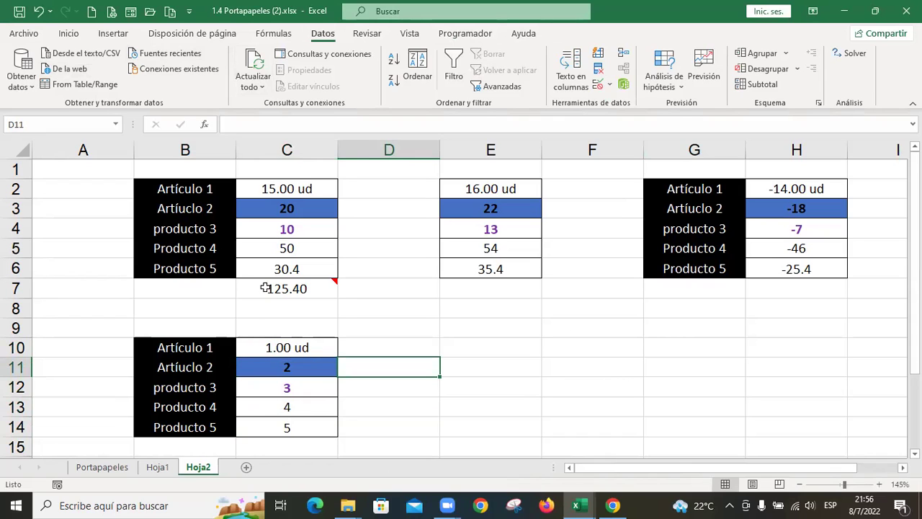
- Copy the amounts C2:C6 and paste them at C10 with Paste Special, using the multiply operation (Multiplicar)
{"action": "left_click_drag", "start_coordinate": [299, 185], "coordinate": [295, 269]}
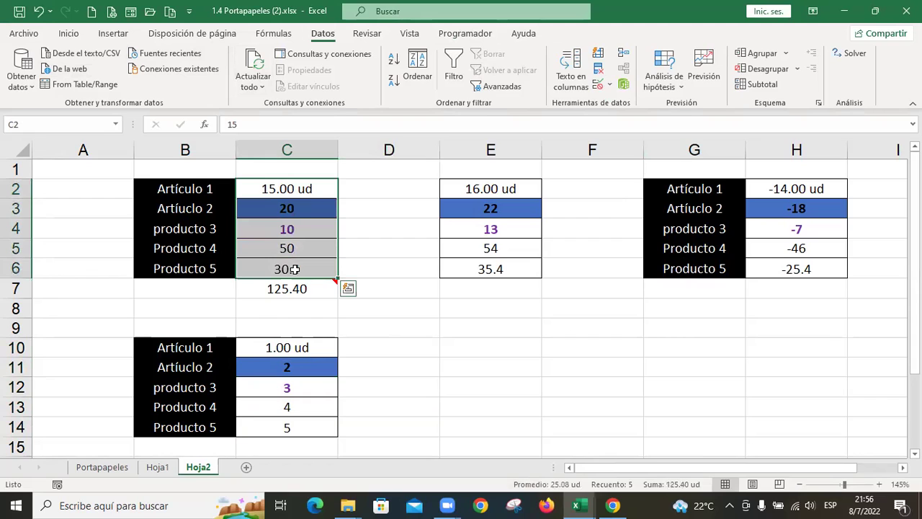
{"action": "key", "text": "ctrl+c"}
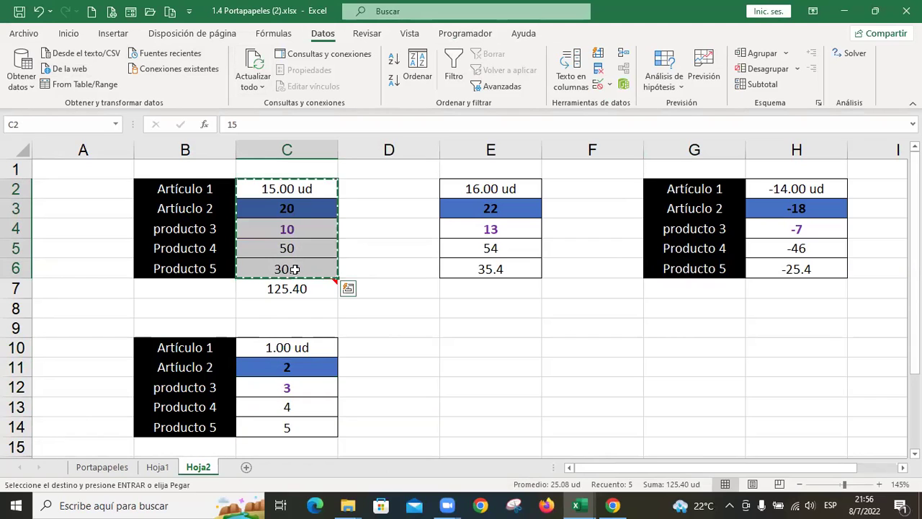
{"action": "left_click", "coordinate": [301, 347]}
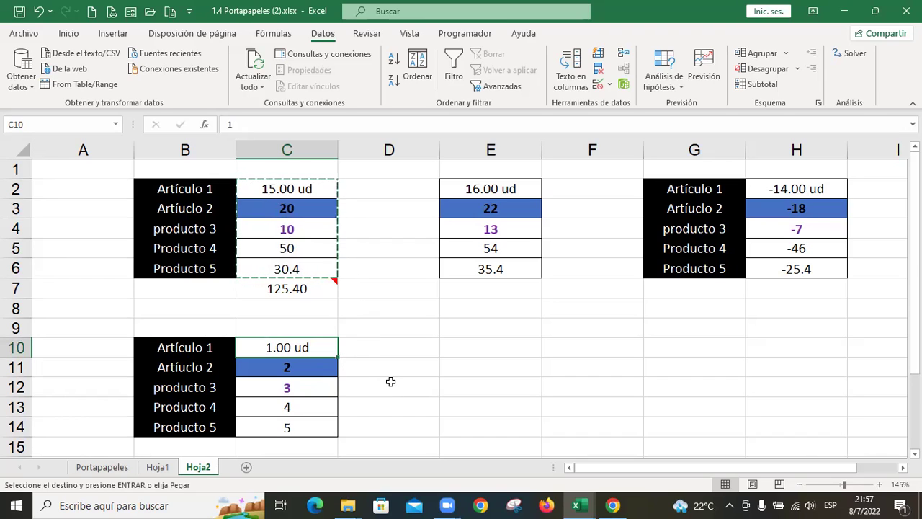
{"action": "key", "text": "ctrl+alt+v"}
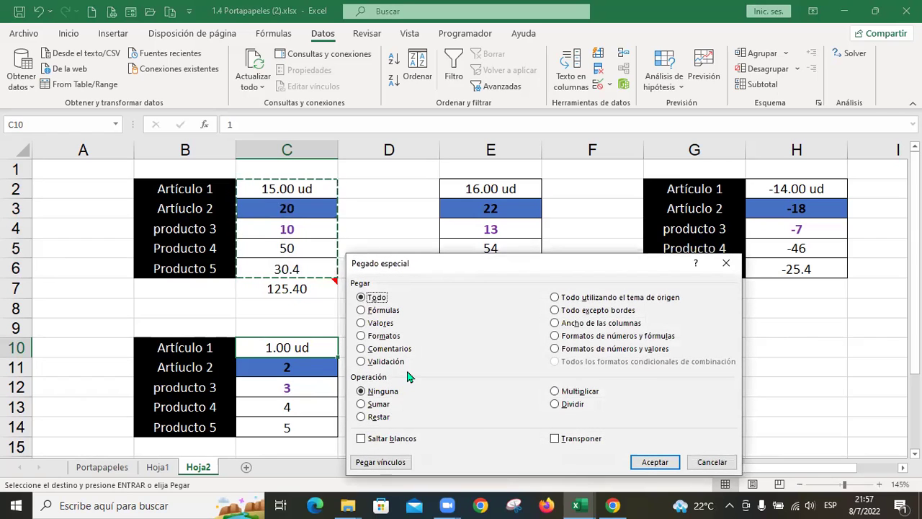
{"action": "left_click", "coordinate": [555, 391]}
{"action": "left_click_drag", "start_coordinate": [585, 260], "coordinate": [628, 170]}
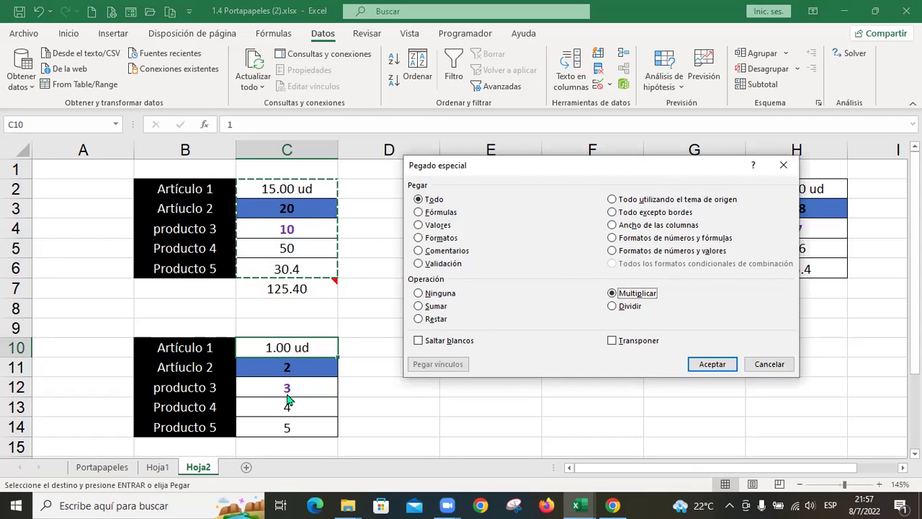
{"action": "left_click", "coordinate": [711, 364]}
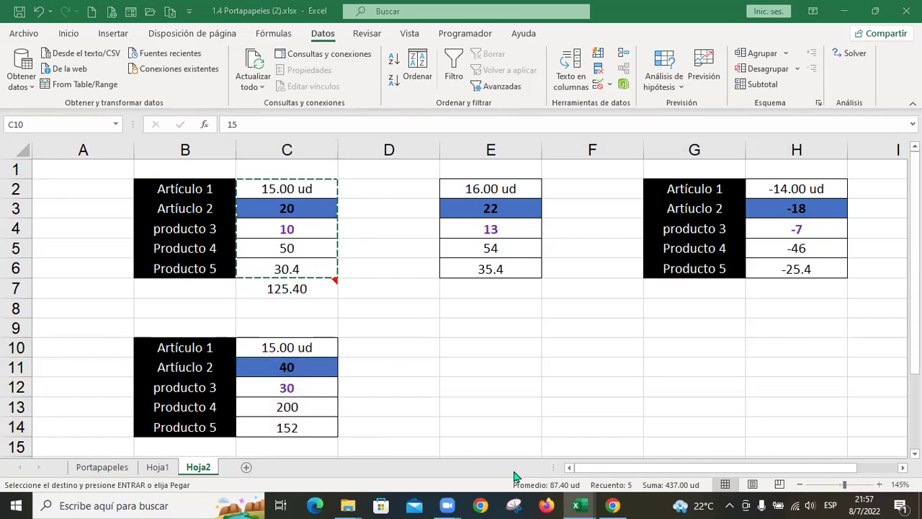
- Copy the multiplied product table B10:C14 and paste only its values at E10
{"action": "left_click", "coordinate": [488, 342]}
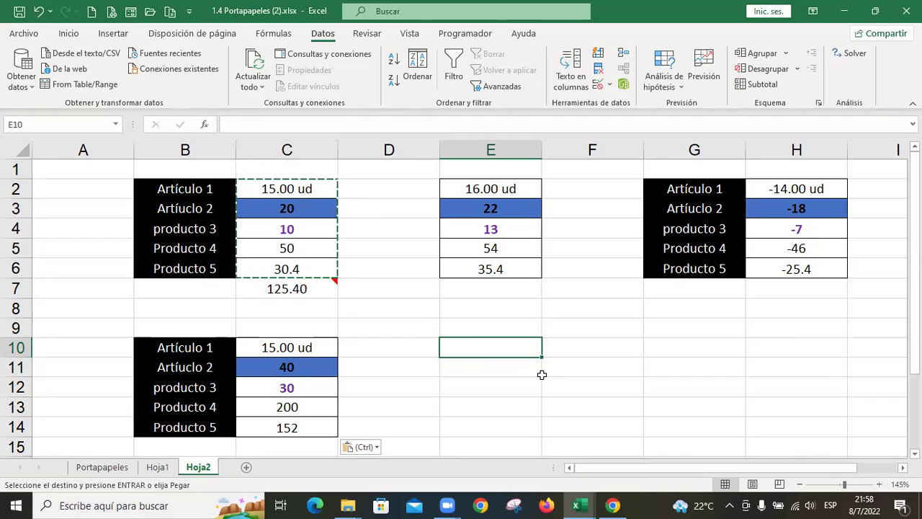
{"action": "left_click_drag", "start_coordinate": [206, 344], "coordinate": [335, 431]}
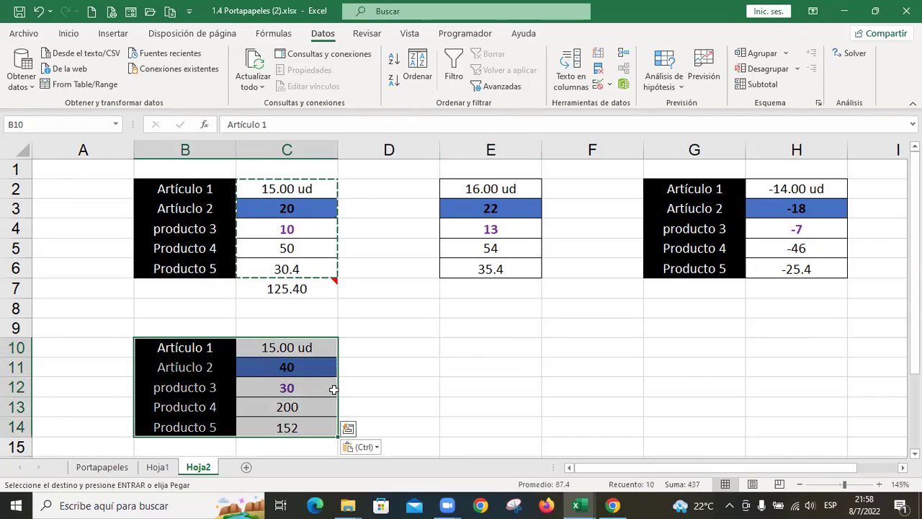
{"action": "key", "text": "ctrl+c"}
{"action": "left_click", "coordinate": [477, 345]}
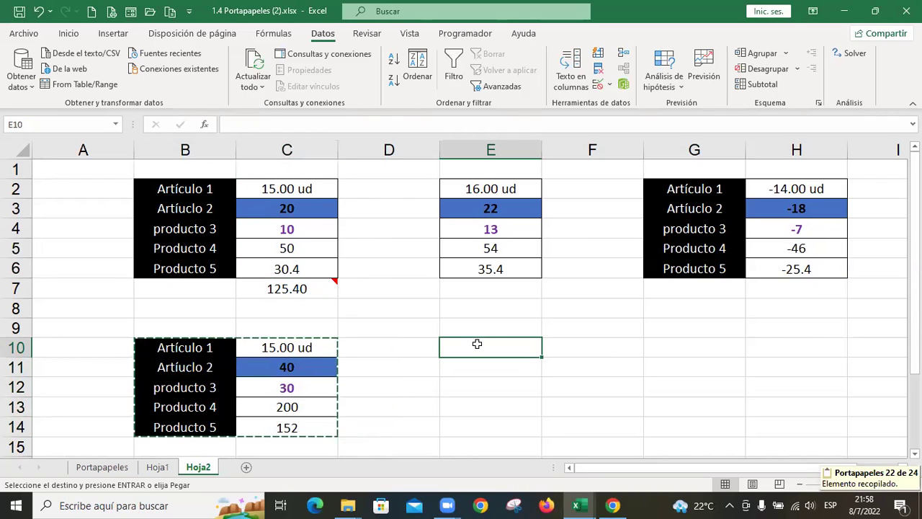
{"action": "left_click", "coordinate": [69, 34]}
{"action": "left_click", "coordinate": [21, 87]}
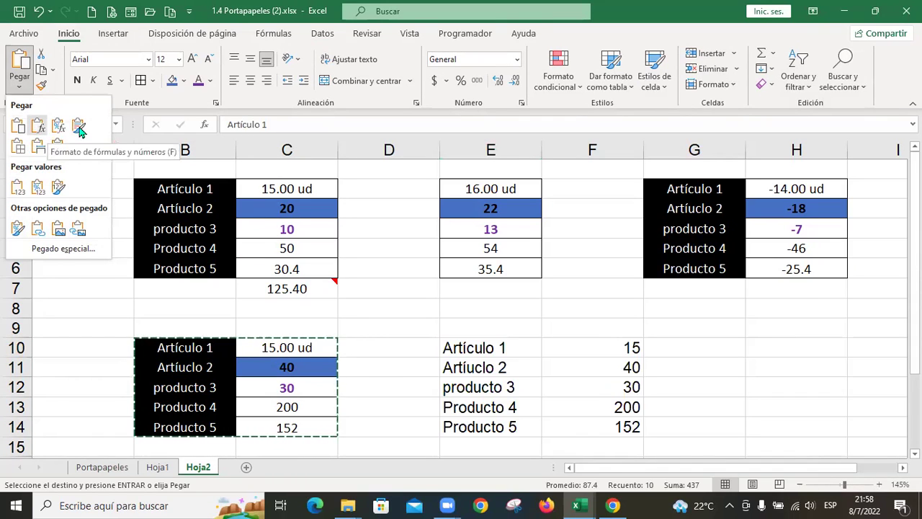
{"action": "left_click", "coordinate": [17, 188]}
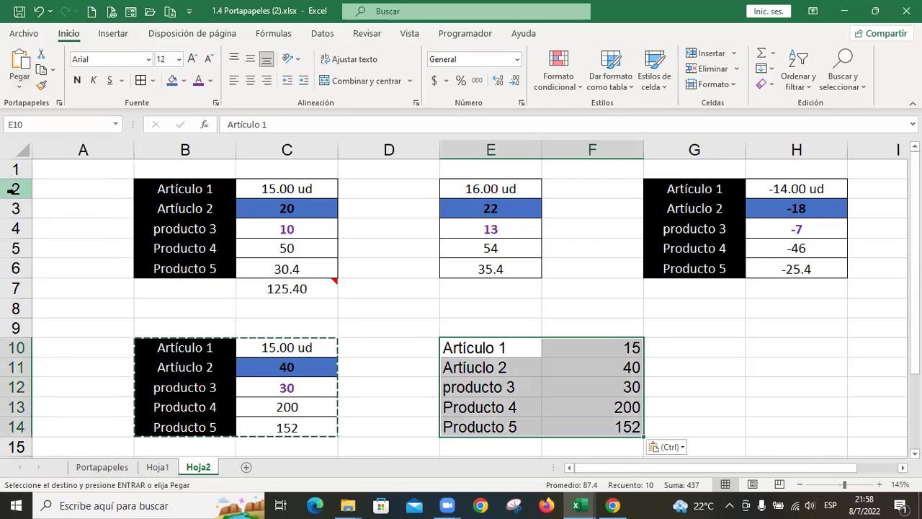
- Enter the numbers 10, 20, 30, 40 and 50 down the cells F10:F14
{"action": "left_click", "coordinate": [622, 348]}
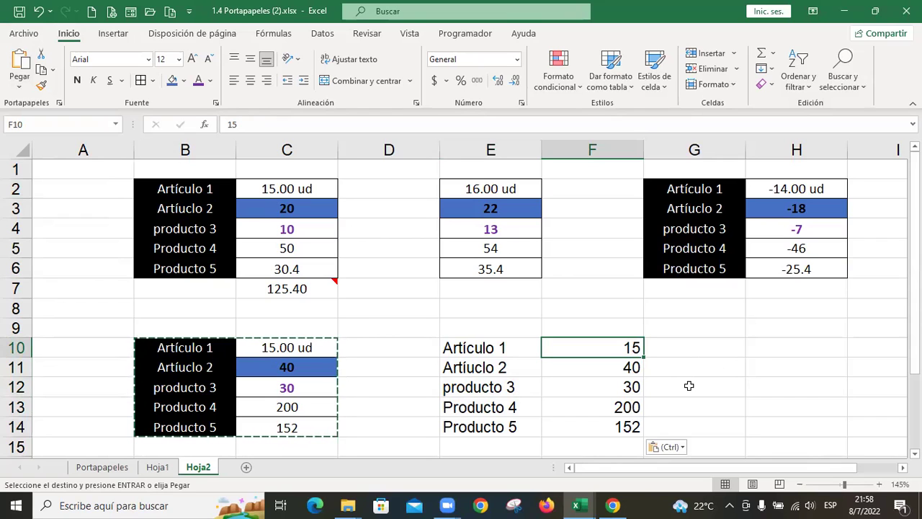
{"action": "type", "text": "10"}
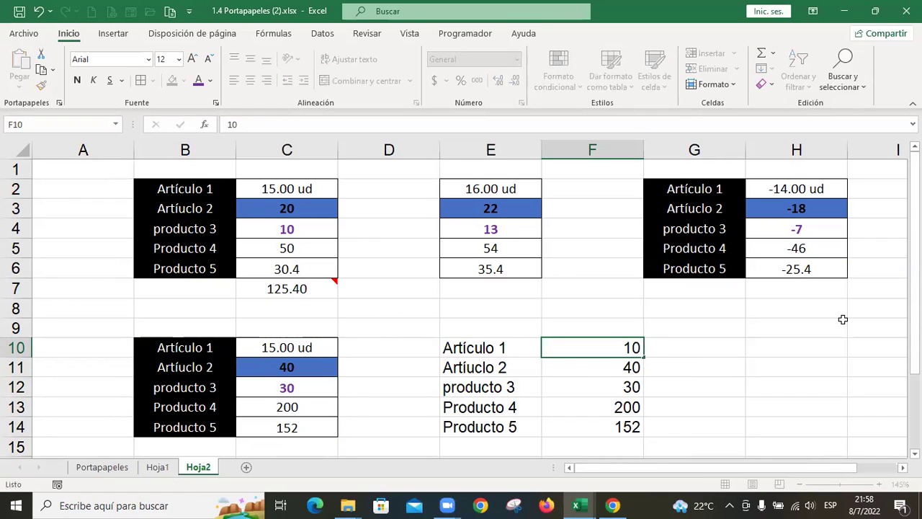
{"action": "key", "text": "Return"}
{"action": "type", "text": "20"}
{"action": "key", "text": "Return"}
{"action": "type", "text": "30"}
{"action": "key", "text": "Return"}
{"action": "type", "text": "40"}
{"action": "key", "text": "Return"}
{"action": "type", "text": "50"}
{"action": "key", "text": "Return"}
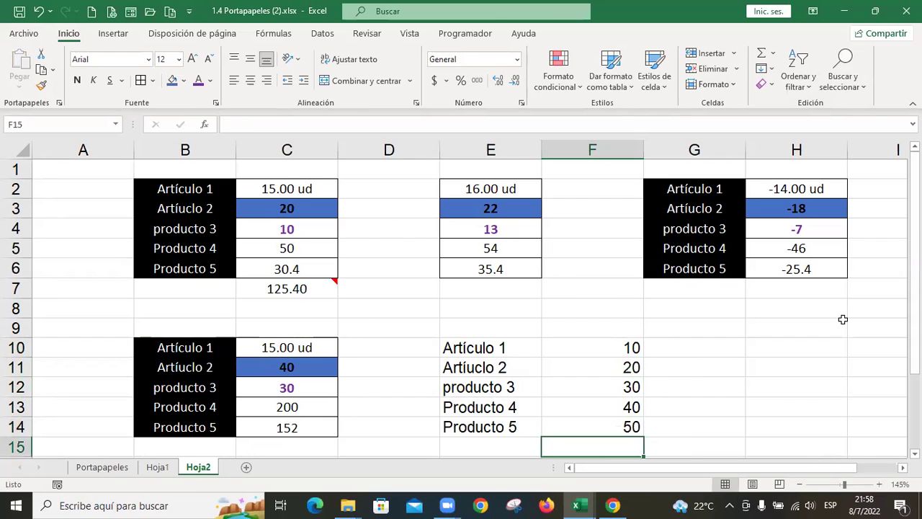
- Copy the amounts C2:C6 and paste them at F10 with Paste Special, using the divide operation (Dividir)
{"action": "left_click", "coordinate": [570, 347]}
{"action": "left_click", "coordinate": [303, 192]}
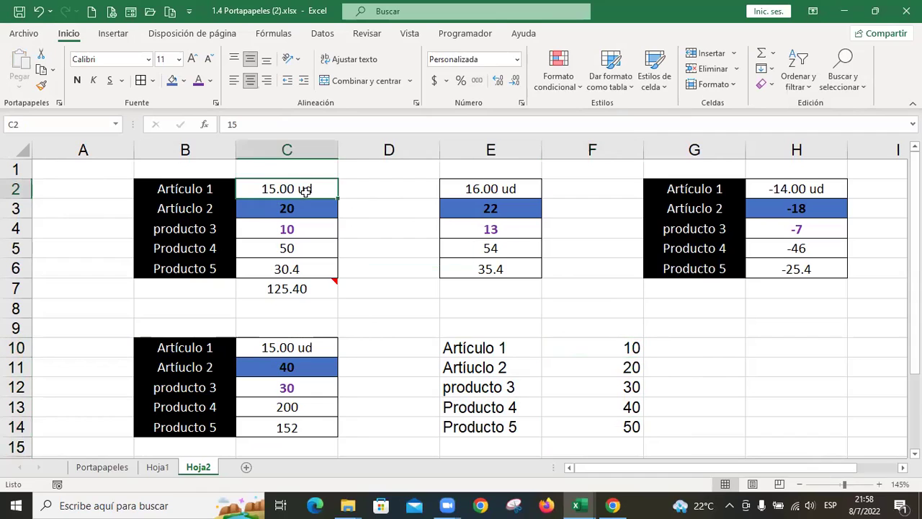
{"action": "left_click", "coordinate": [590, 371]}
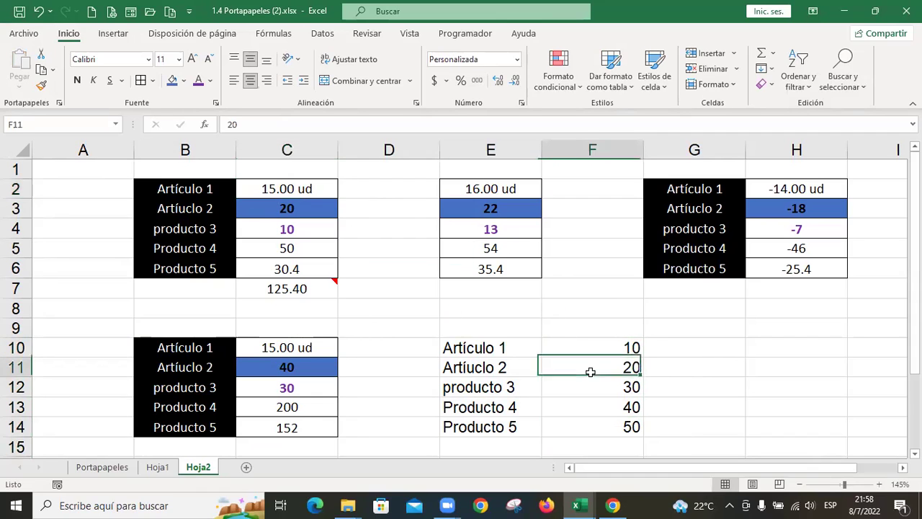
{"action": "left_click", "coordinate": [312, 205]}
{"action": "left_click", "coordinate": [583, 389]}
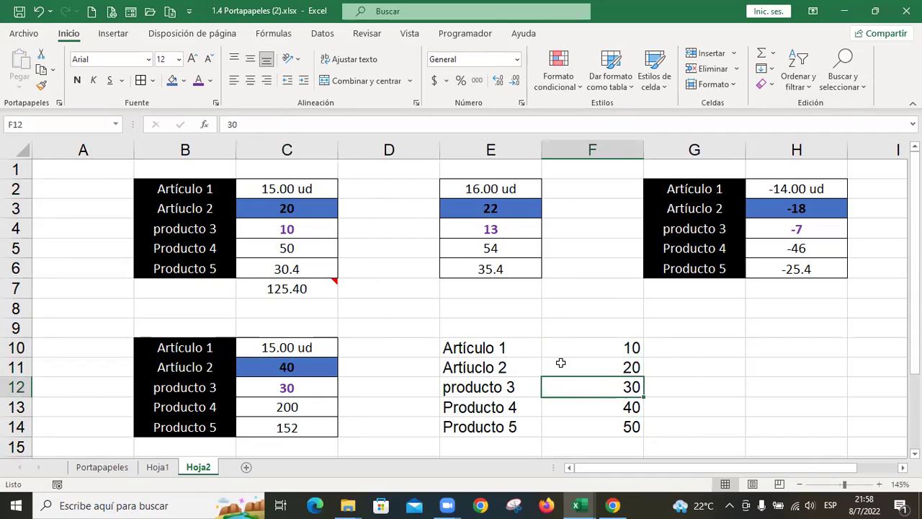
{"action": "left_click", "coordinate": [305, 222]}
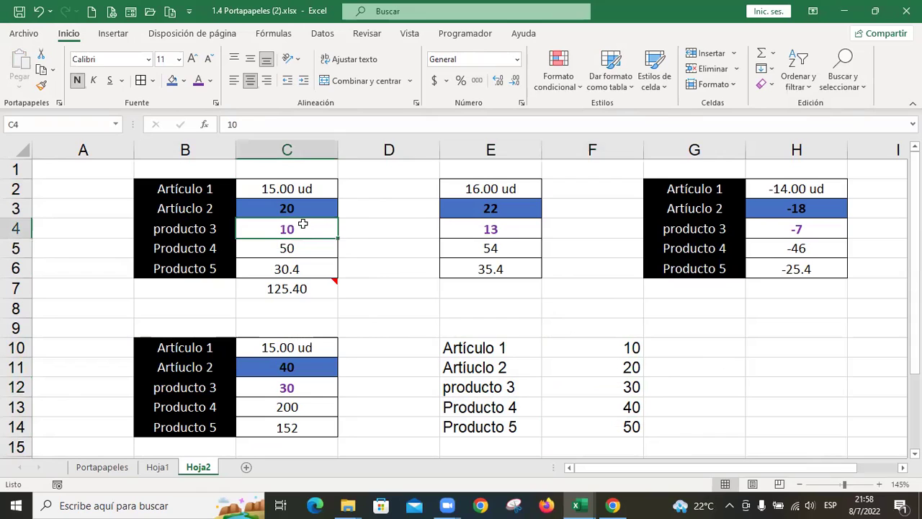
{"action": "left_click", "coordinate": [301, 186]}
{"action": "left_click_drag", "start_coordinate": [301, 187], "coordinate": [301, 268]}
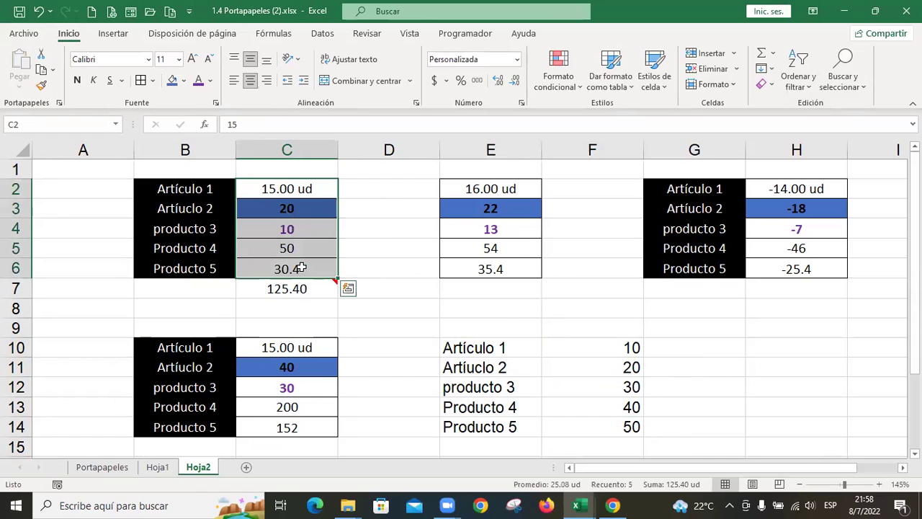
{"action": "key", "text": "ctrl+c"}
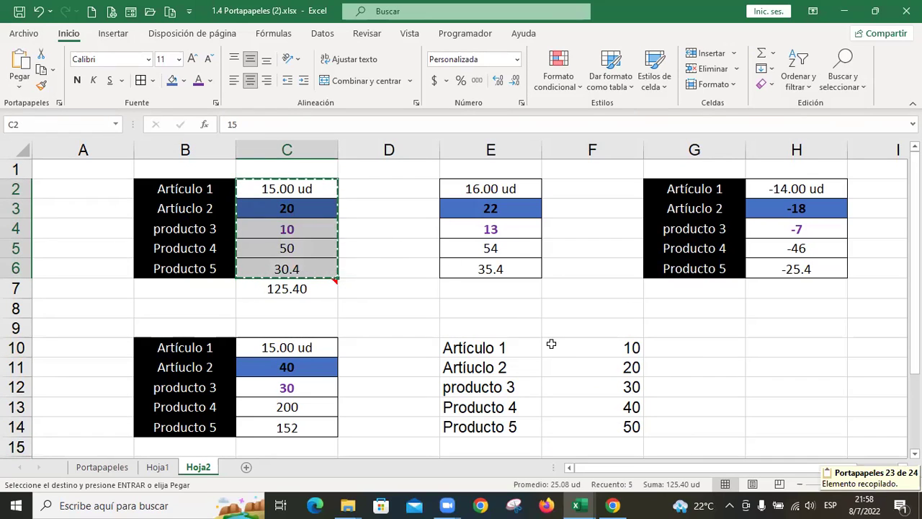
{"action": "left_click", "coordinate": [560, 349]}
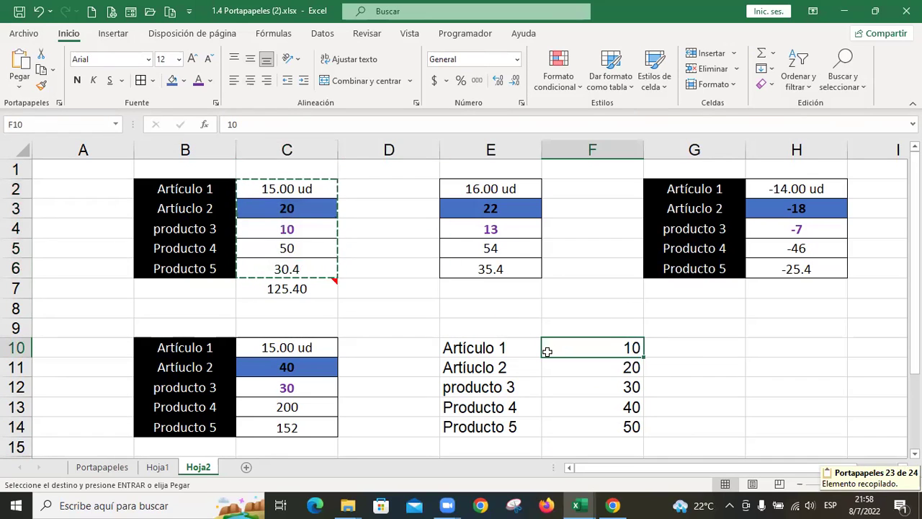
{"action": "key", "text": "ctrl+alt+v"}
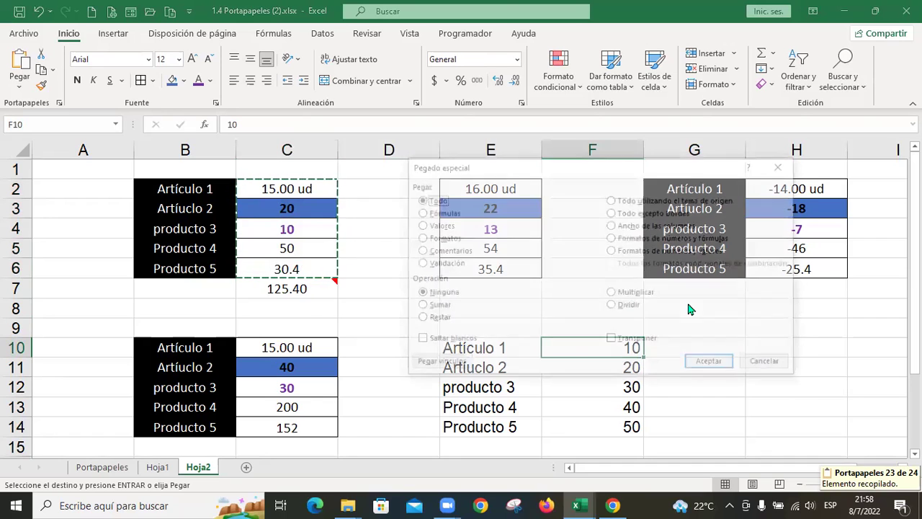
{"action": "left_click", "coordinate": [611, 306]}
{"action": "left_click_drag", "start_coordinate": [582, 168], "coordinate": [671, 106]}
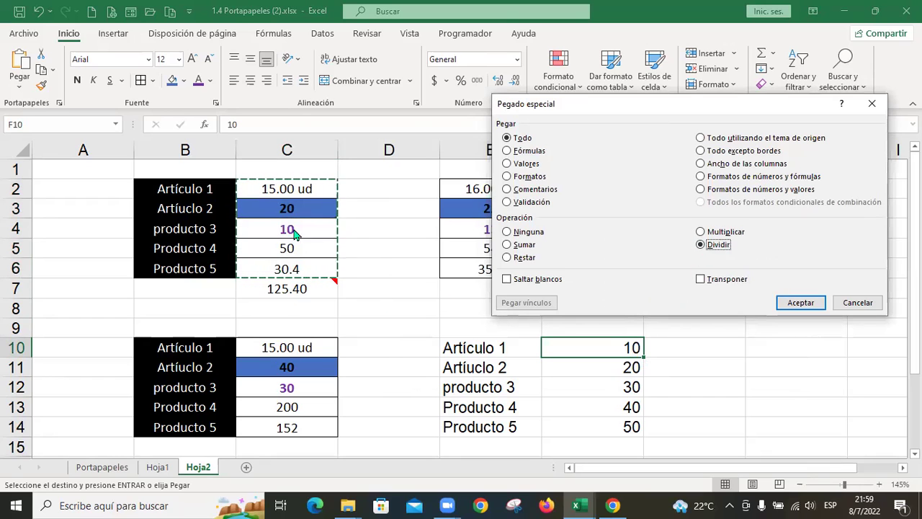
{"action": "left_click", "coordinate": [803, 303]}
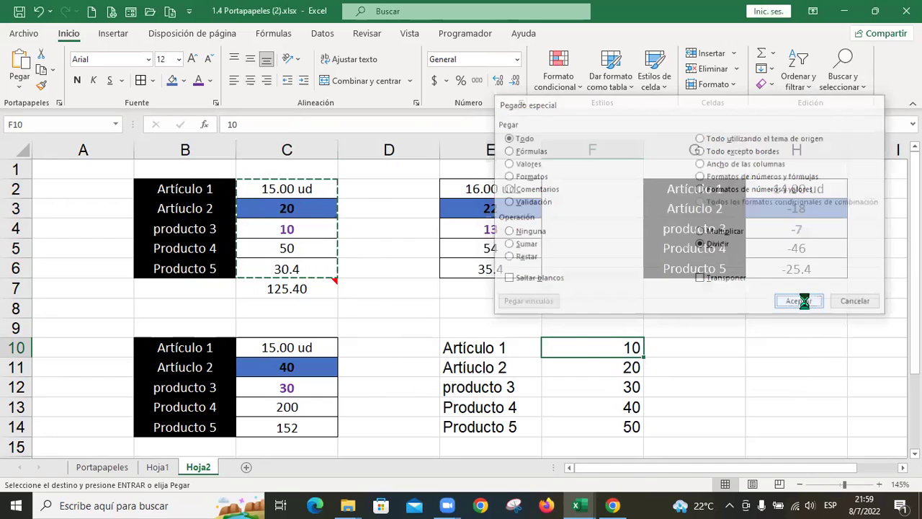
- Examine the divided values in F10:F14 against the source amounts and review the Paste Special options at G10 without pasting
{"action": "left_click", "coordinate": [624, 348]}
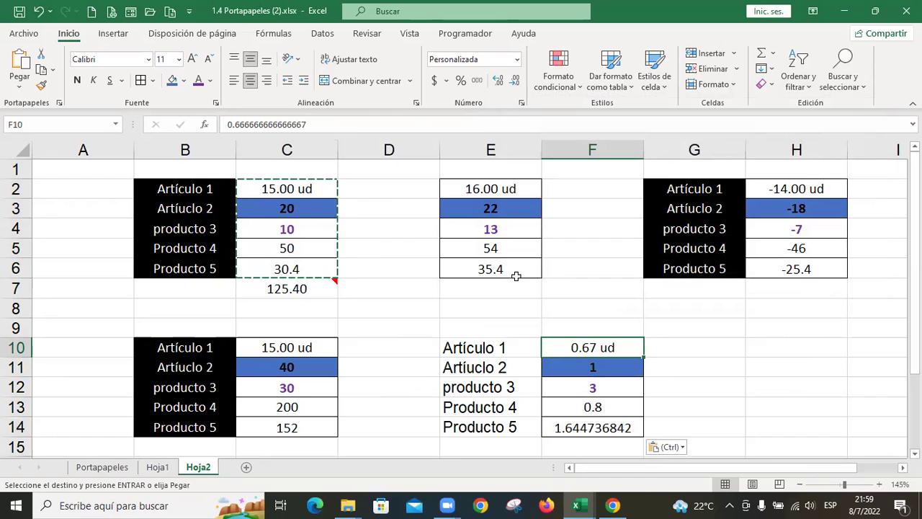
{"action": "left_click", "coordinate": [621, 366]}
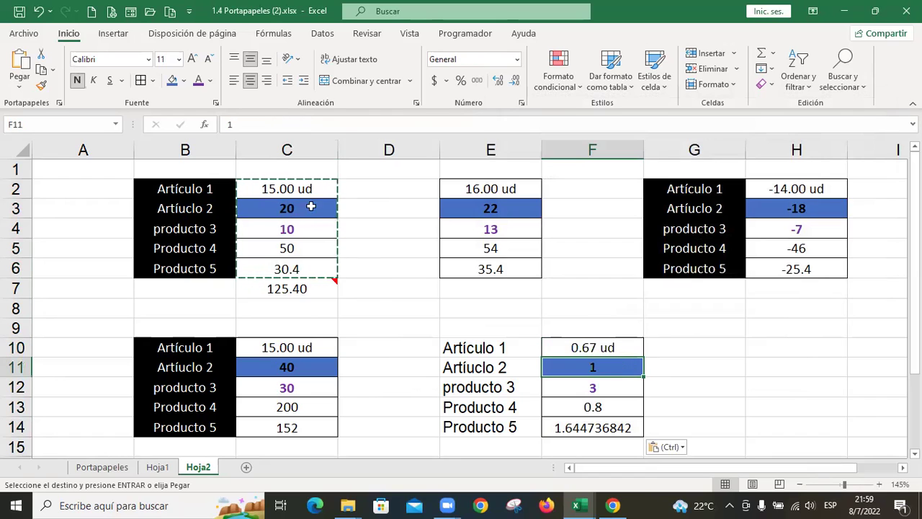
{"action": "left_click", "coordinate": [606, 388]}
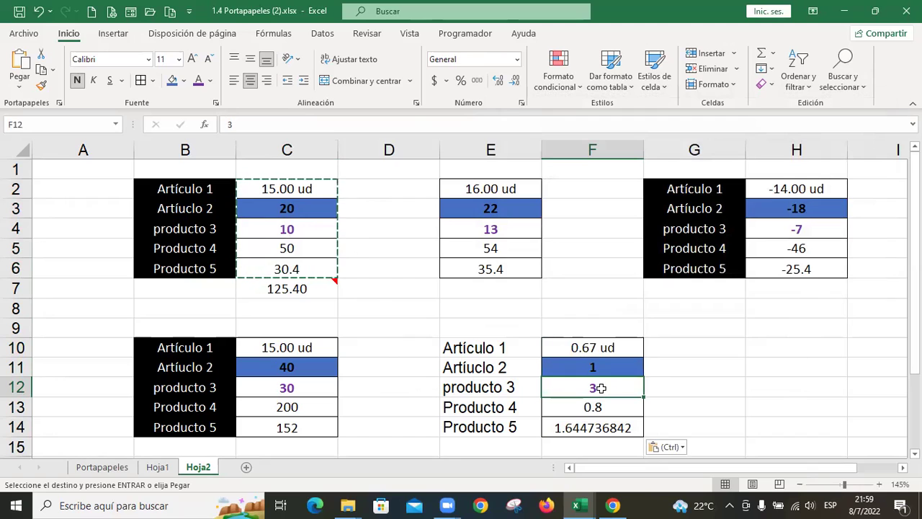
{"action": "key", "text": "Down"}
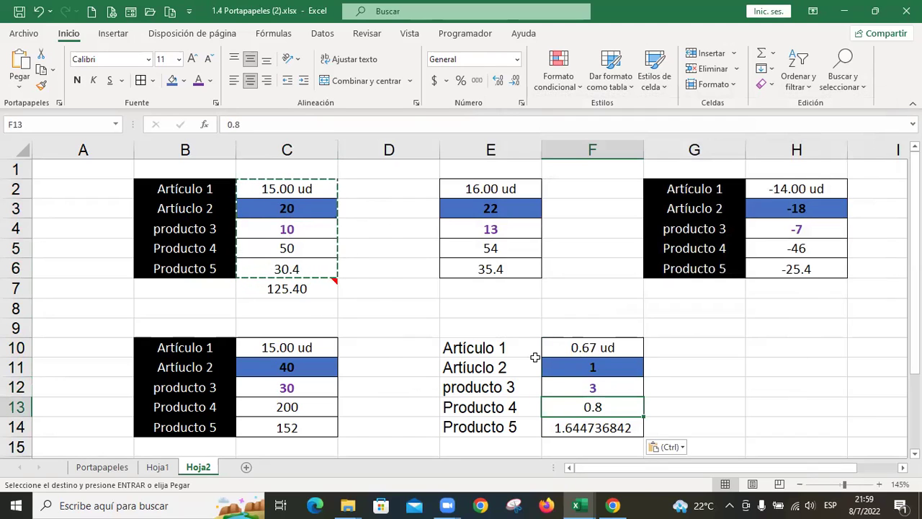
{"action": "key", "text": "Down"}
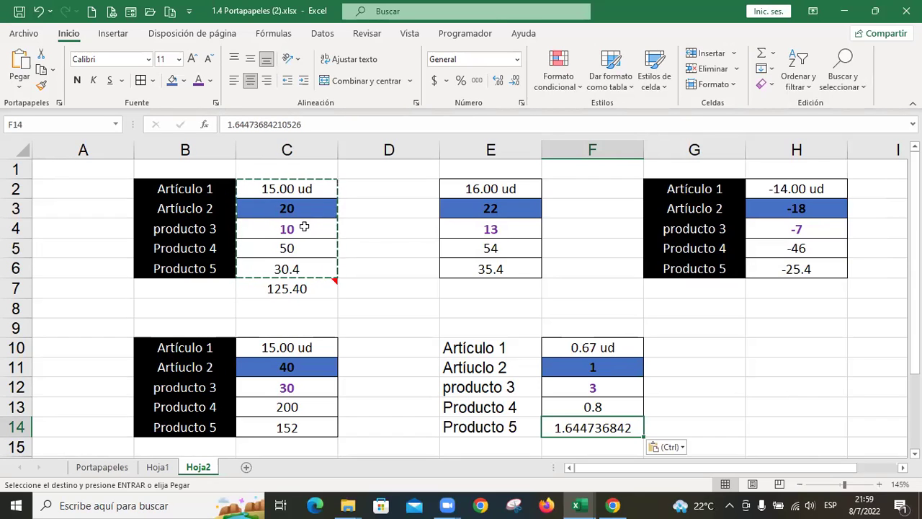
{"action": "left_click", "coordinate": [692, 348]}
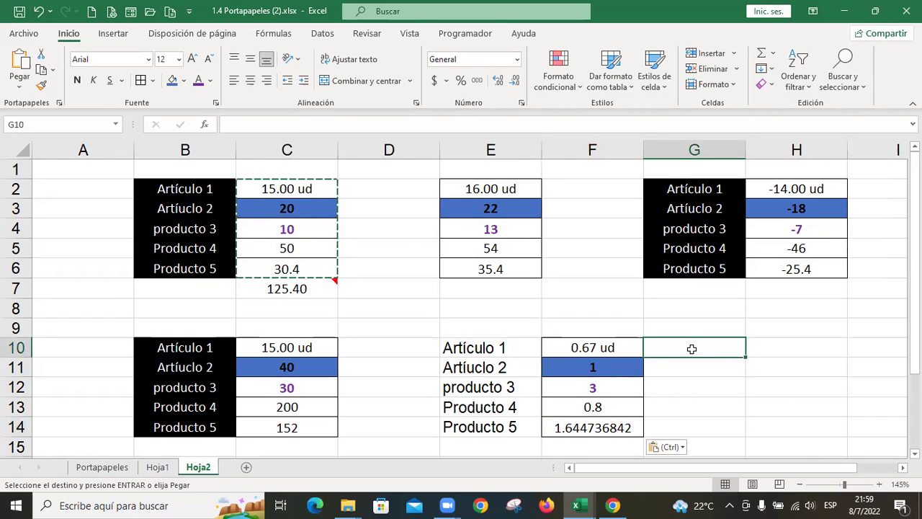
{"action": "key", "text": "ctrl+alt+v"}
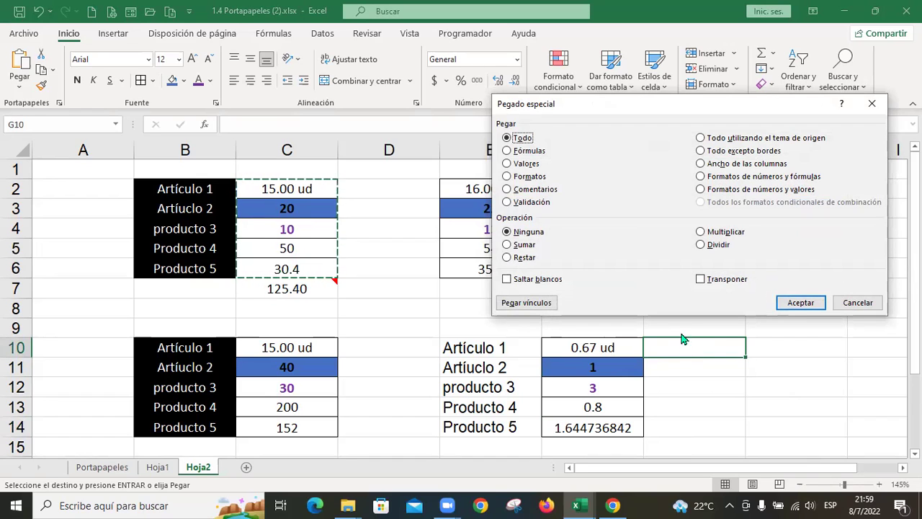
{"action": "left_click", "coordinate": [857, 303]}
- Copy the product table E10:F14 and paste it at B17
{"action": "scroll", "coordinate": [757, 380], "scroll_direction": "down", "scroll_amount": 1}
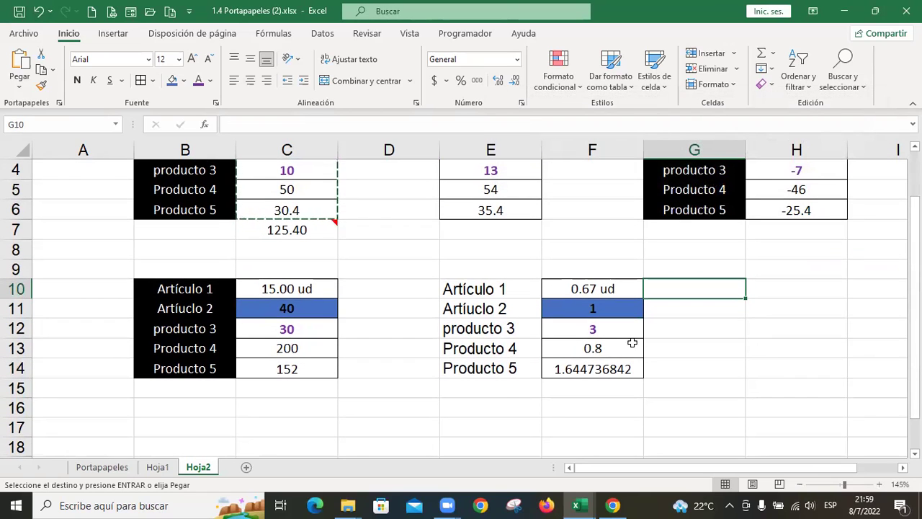
{"action": "left_click_drag", "start_coordinate": [467, 292], "coordinate": [594, 372]}
{"action": "key", "text": "ctrl+c"}
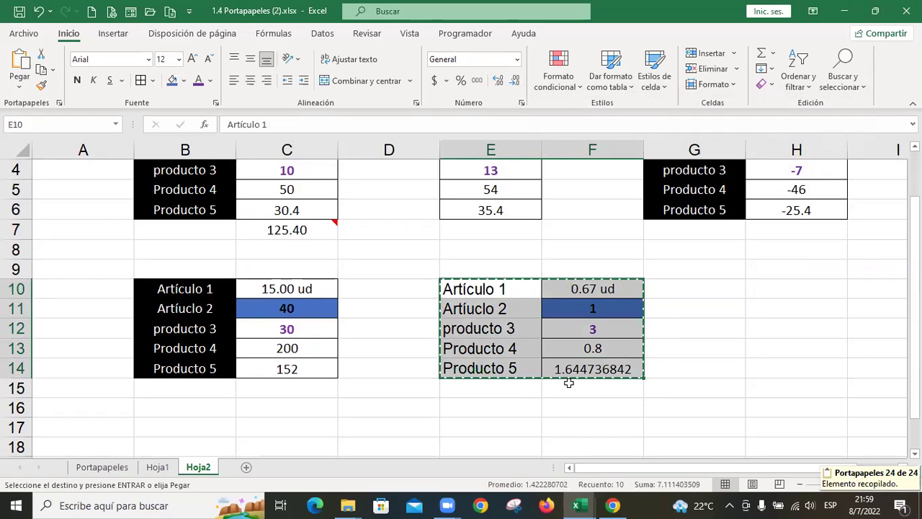
{"action": "left_click", "coordinate": [197, 430]}
{"action": "key", "text": "ctrl+v"}
{"action": "scroll", "coordinate": [195, 428], "scroll_direction": "down", "scroll_amount": 2}
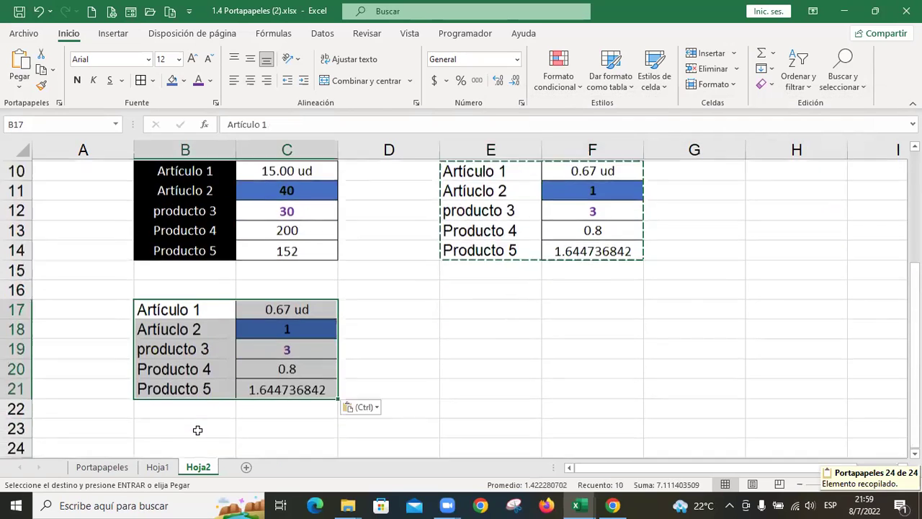
- Insert a blank row at row 20, between producto 3 and Producto 4 of the lower table
{"action": "left_click", "coordinate": [15, 367]}
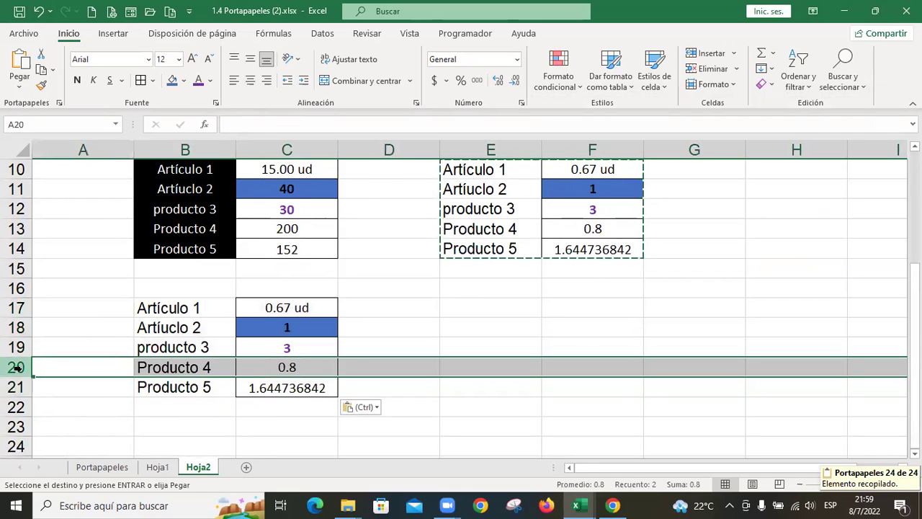
{"action": "right_click", "coordinate": [16, 367]}
{"action": "left_click", "coordinate": [91, 244]}
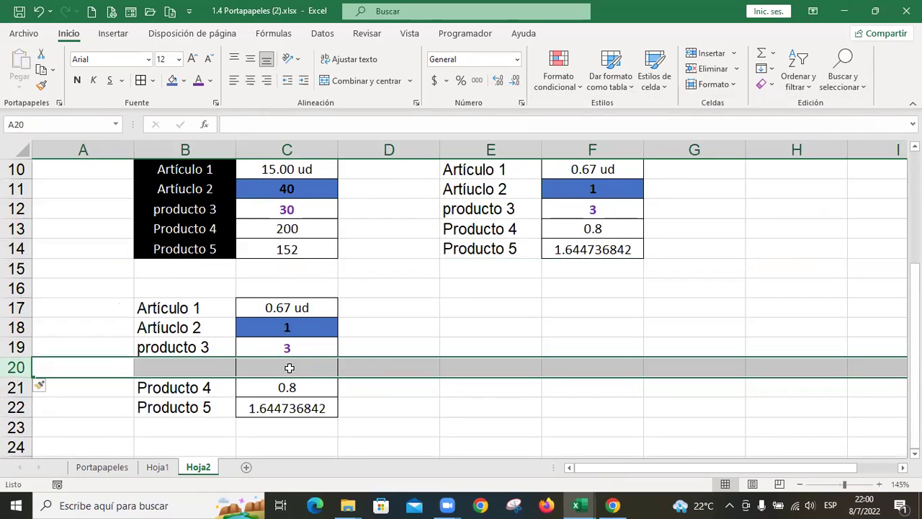
{"action": "left_click", "coordinate": [287, 367]}
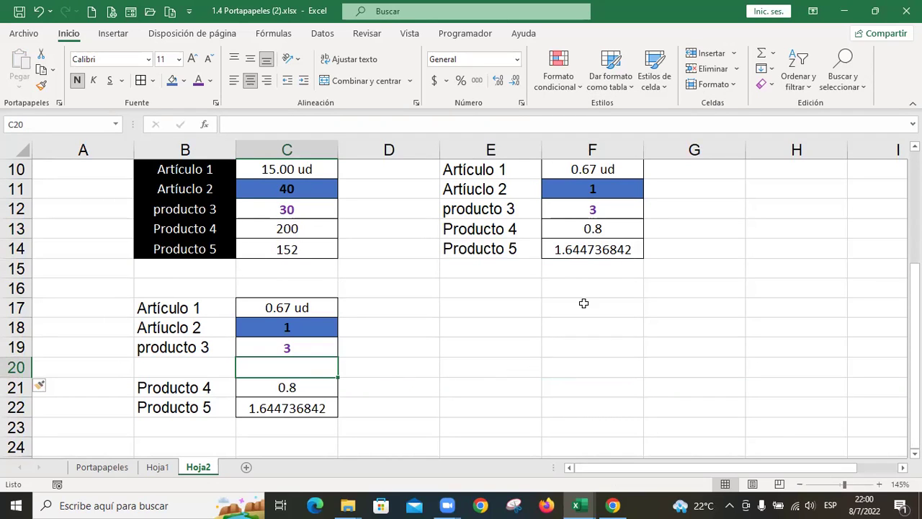
- Enter the numbers 10, 20, 30, 40 and 50 down the cells E17:E21
{"action": "left_click", "coordinate": [511, 312]}
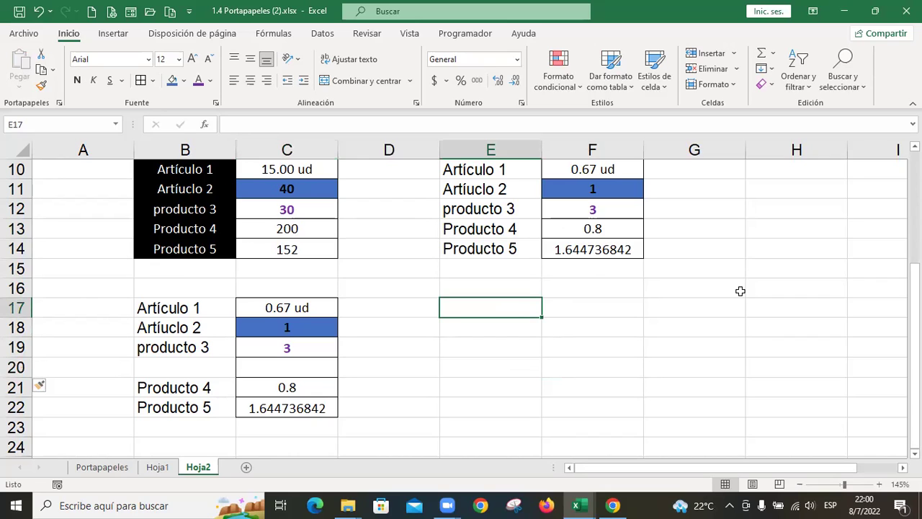
{"action": "type", "text": "10"}
{"action": "key", "text": "Return"}
{"action": "type", "text": "210"}
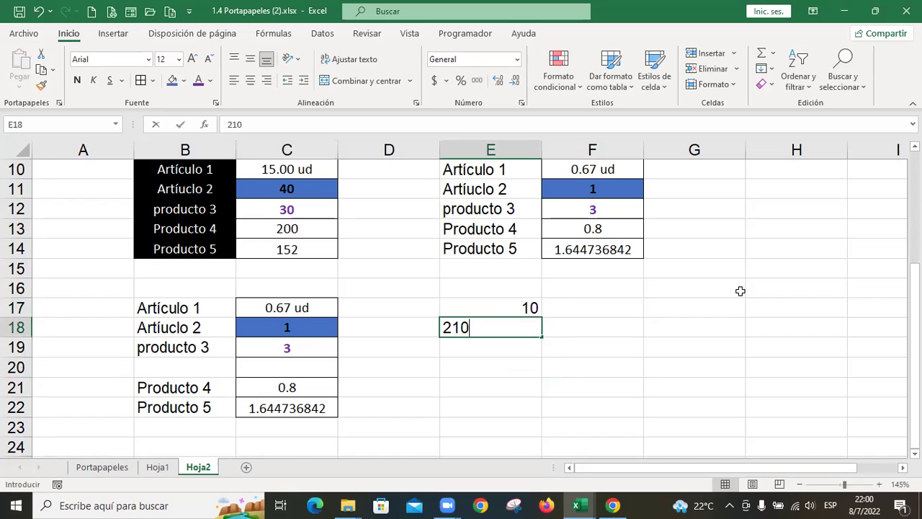
{"action": "key", "text": "BackSpace"}
{"action": "key", "text": "BackSpace"}
{"action": "type", "text": "0"}
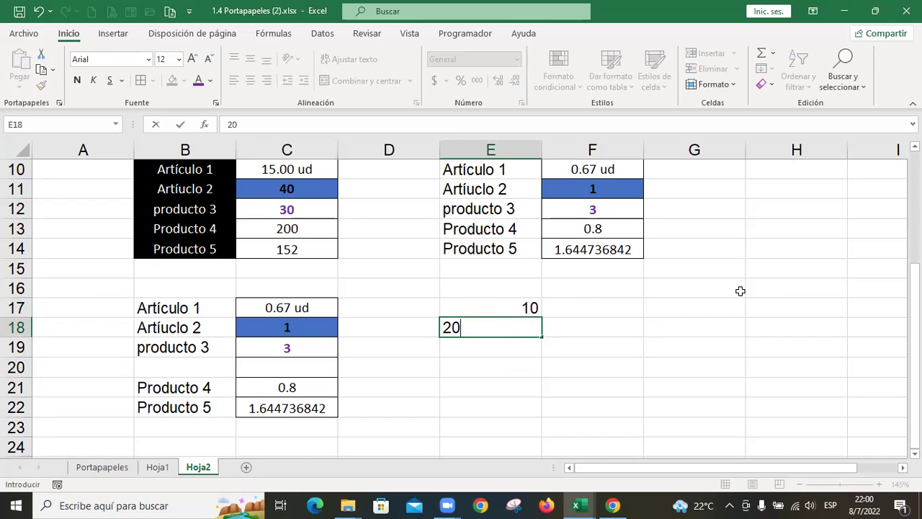
{"action": "key", "text": "Return"}
{"action": "type", "text": "30"}
{"action": "key", "text": "Return"}
{"action": "type", "text": "40"}
{"action": "key", "text": "Return"}
{"action": "type", "text": "50"}
{"action": "key", "text": "Return"}
- Copy the numbers in E17:E21 and paste them over the amounts starting at C17 using Paste Special with Saltar blancos enabled
{"action": "key", "text": "Up"}
{"action": "key", "text": "Up"}
{"action": "key", "text": "Up"}
{"action": "key", "text": "Up"}
{"action": "key", "text": "Up"}
{"action": "key", "text": "shift+Down"}
{"action": "key", "text": "shift+Down"}
{"action": "key", "text": "shift+Down"}
{"action": "key", "text": "shift+Down"}
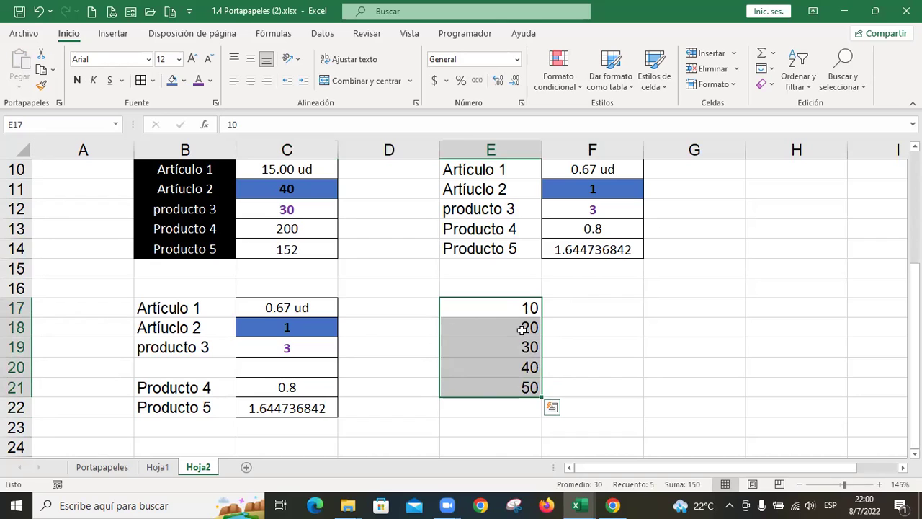
{"action": "key", "text": "ctrl+c"}
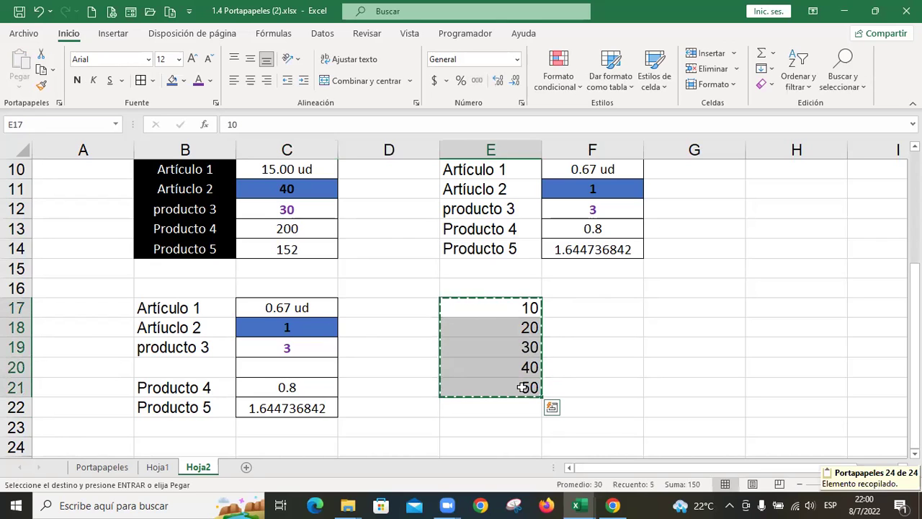
{"action": "left_click", "coordinate": [311, 308]}
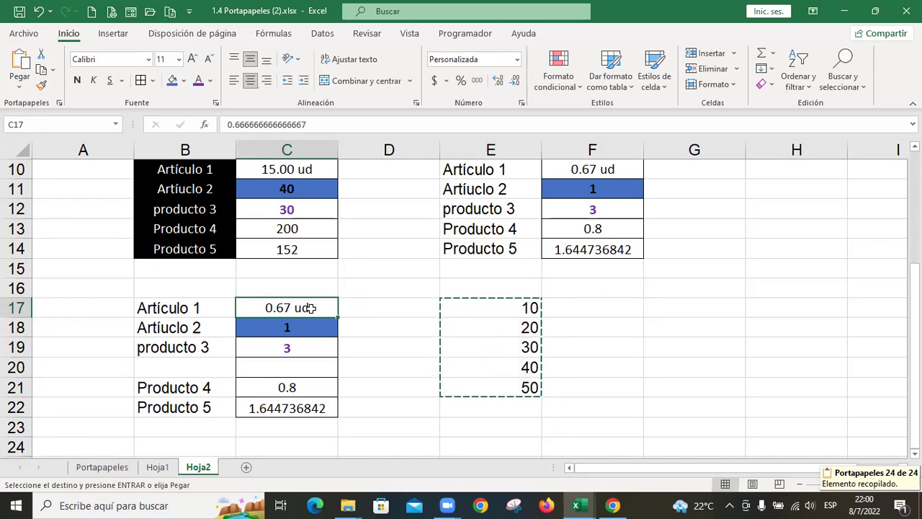
{"action": "key", "text": "ctrl+alt+v"}
{"action": "left_click", "coordinate": [508, 279]}
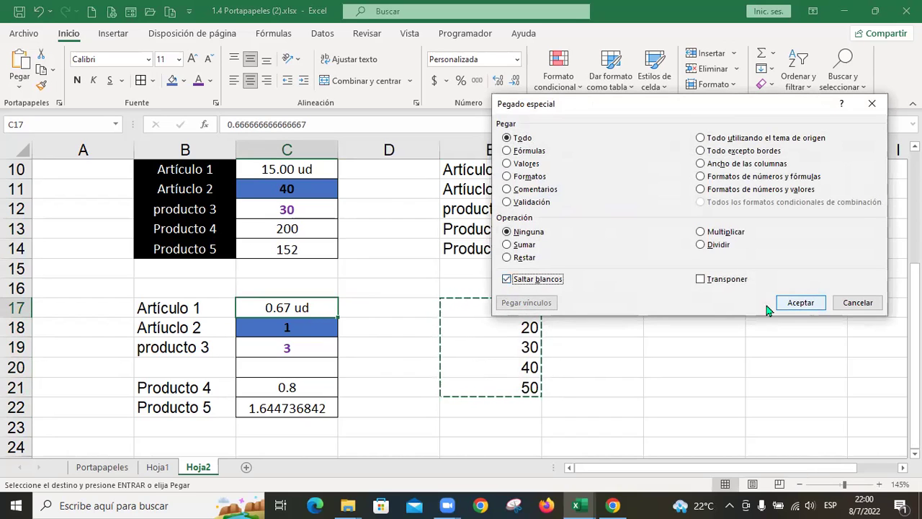
{"action": "left_click", "coordinate": [797, 302]}
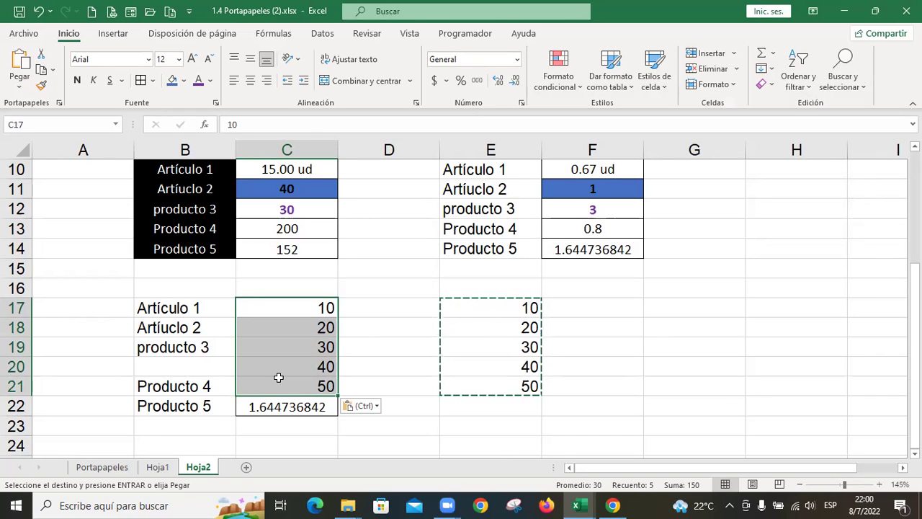
- Paste the copied numbers at D20 as links to the source cells using Paste Special's Pegar vínculos
{"action": "left_click", "coordinate": [386, 370]}
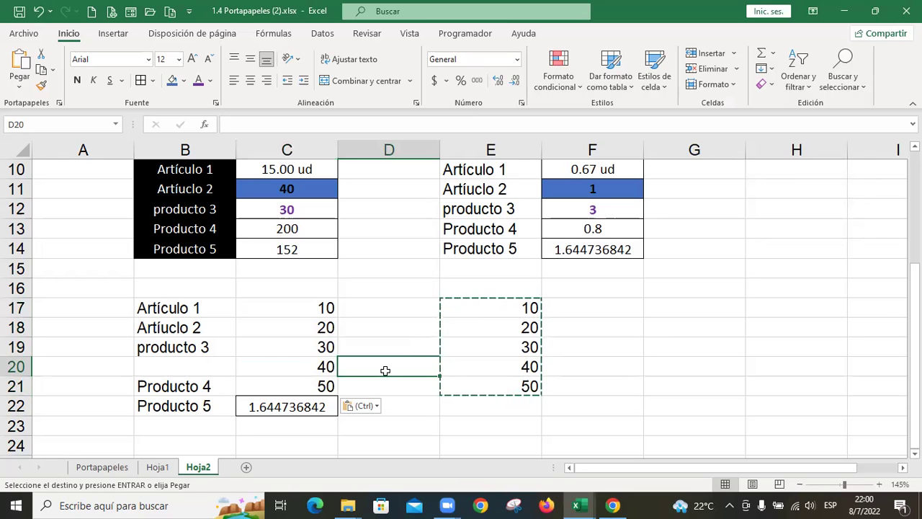
{"action": "key", "text": "ctrl+alt+v"}
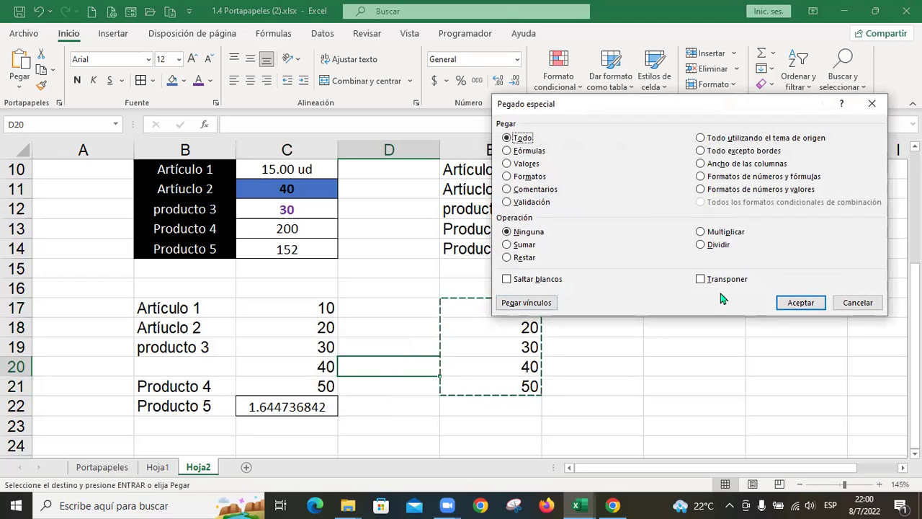
{"action": "left_click", "coordinate": [544, 306]}
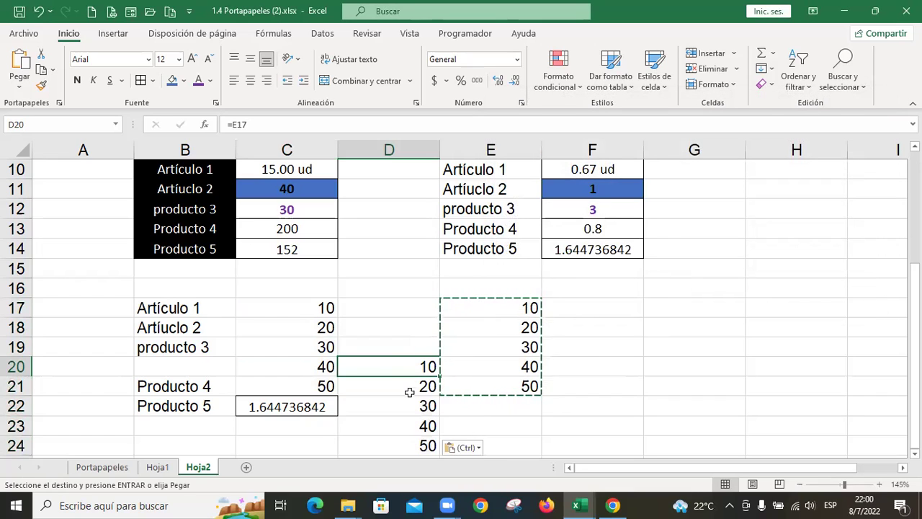
- Examine the link formulas in D20:D23 against the source numbers in column E
{"action": "left_click", "coordinate": [504, 308]}
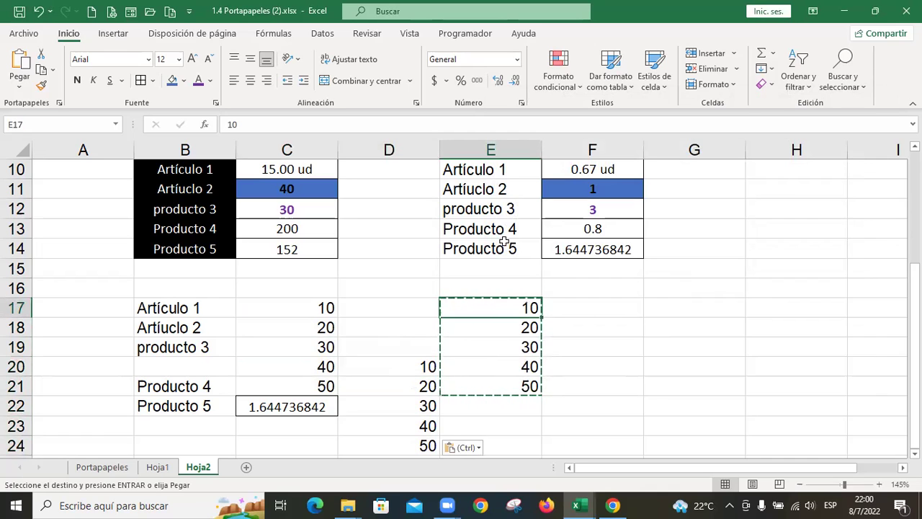
{"action": "left_click", "coordinate": [408, 368]}
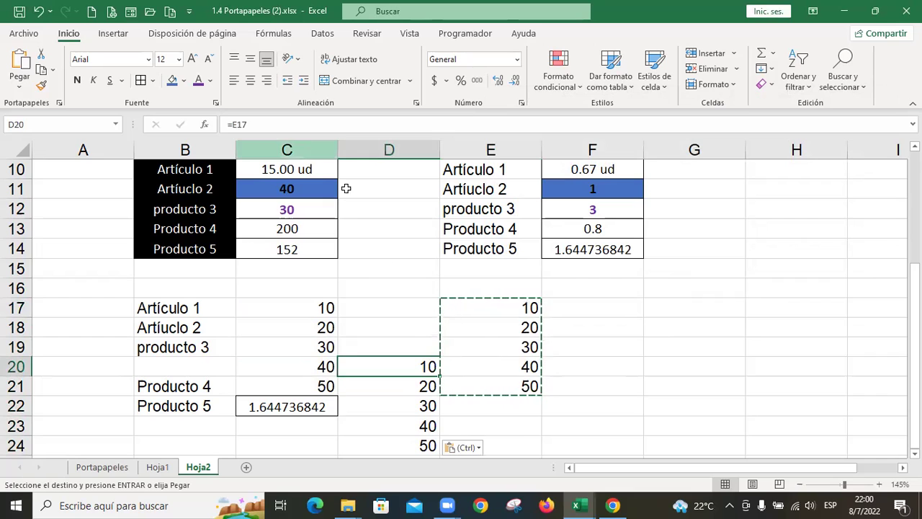
{"action": "key", "text": "Right"}
{"action": "key", "text": "Up"}
{"action": "key", "text": "Up"}
{"action": "key", "text": "Up"}
{"action": "key", "text": "Down"}
{"action": "key", "text": "Down"}
{"action": "key", "text": "Left"}
{"action": "key", "text": "Down"}
{"action": "key", "text": "Down"}
{"action": "key", "text": "Down"}
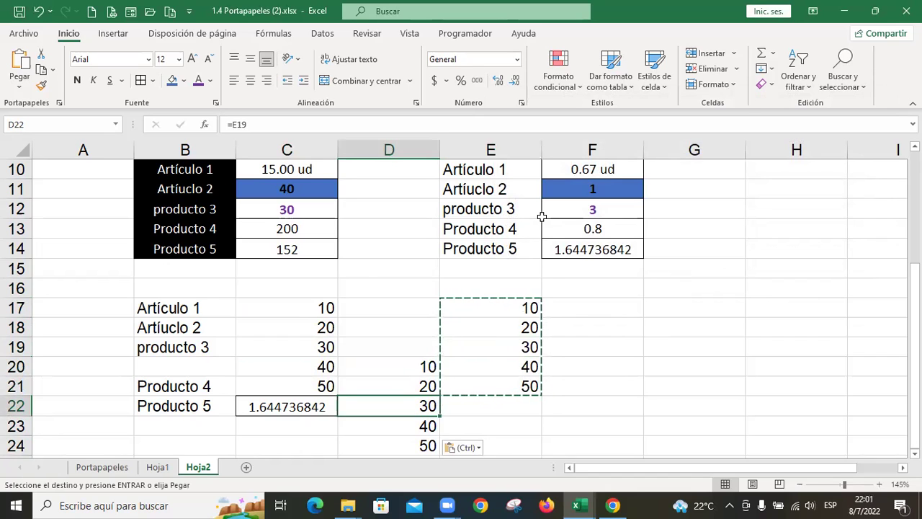
{"action": "key", "text": "Down"}
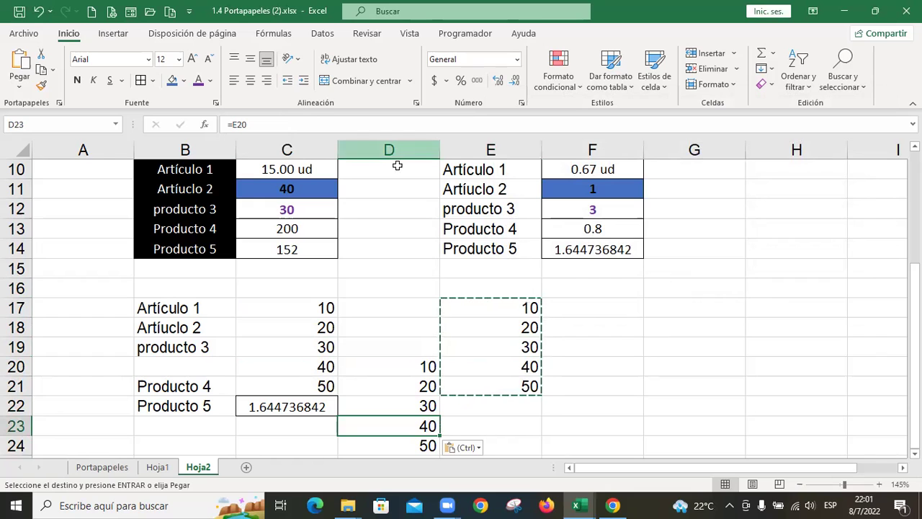
{"action": "left_click", "coordinate": [635, 310]}
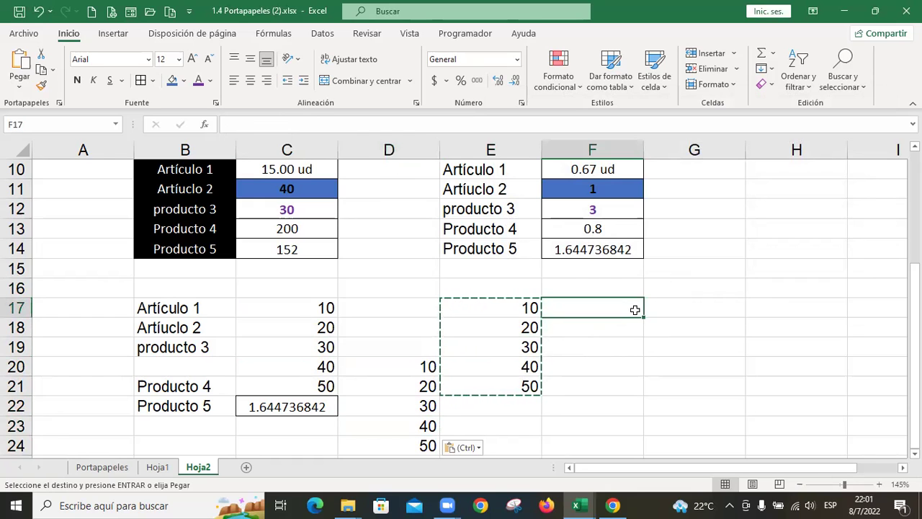
{"action": "key", "text": "ctrl+alt+v"}
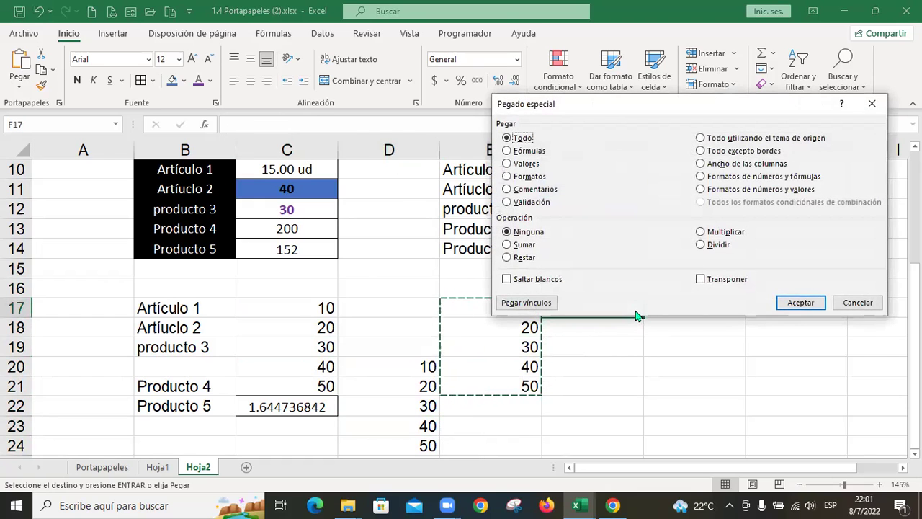
{"action": "left_click", "coordinate": [873, 306]}
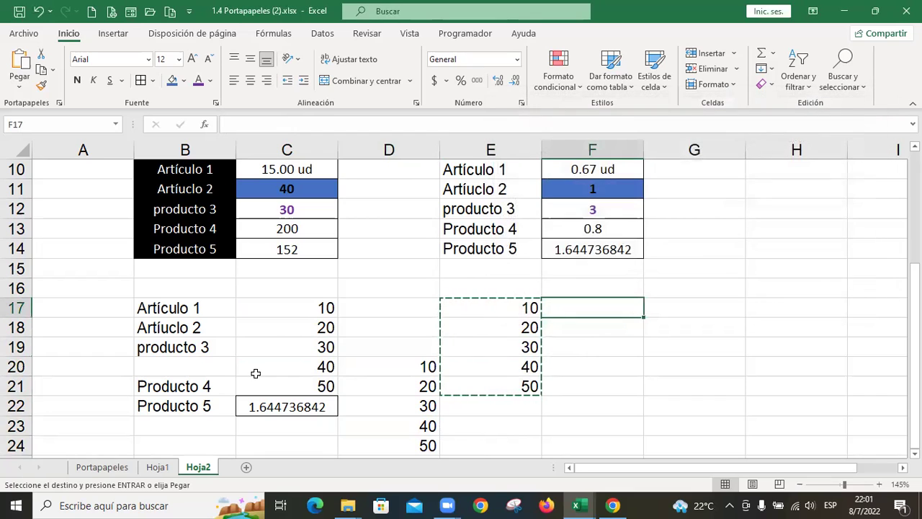